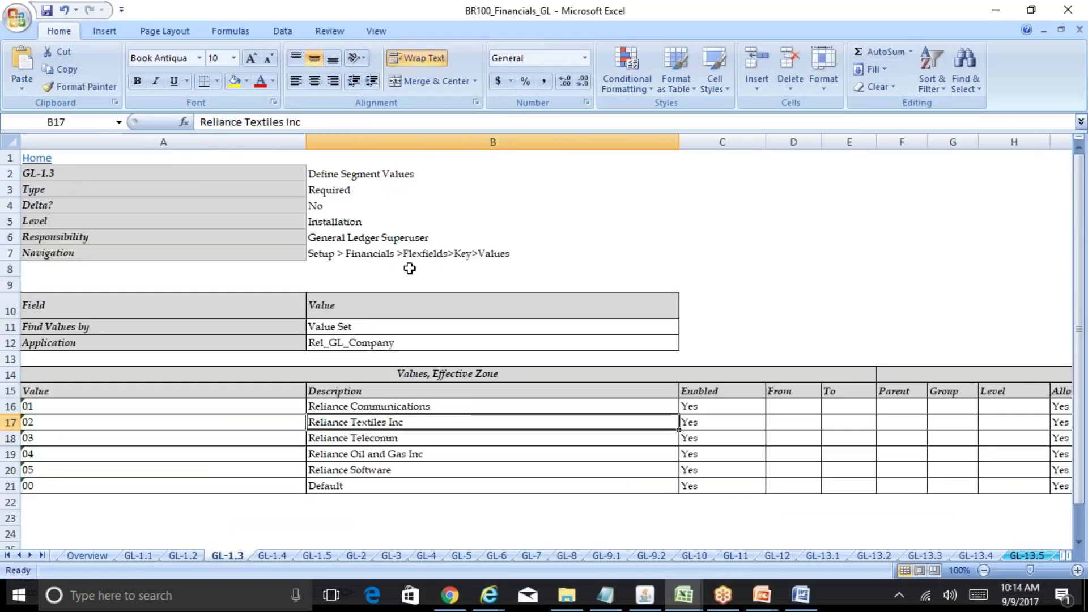
Switch to Oracle Applications, close the Key Flexfield Segments window and collapse the Navigator's function tree
click(399, 254)
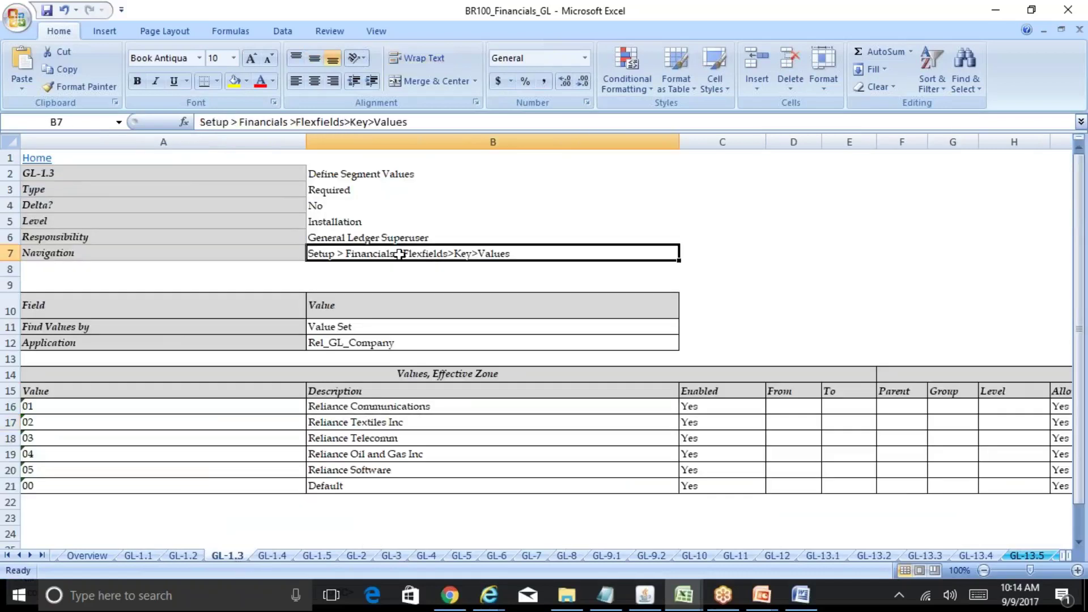
click(644, 595)
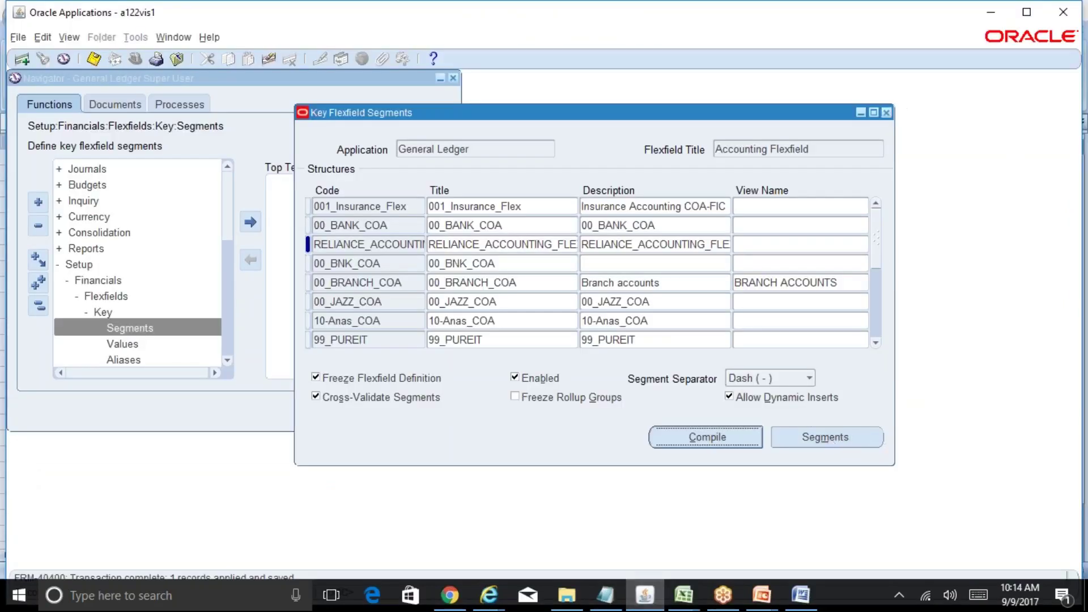
click(886, 112)
click(38, 307)
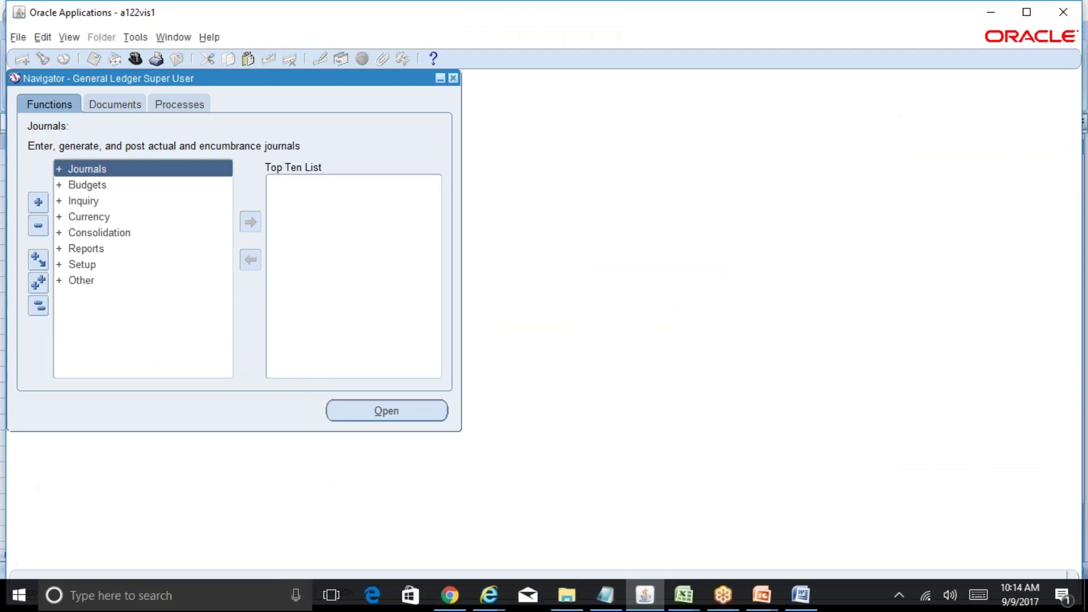
Open the segment values form from Setup, Financials, Flexfields, Key, Values and choose to find values by Value Set
double_click(110, 264)
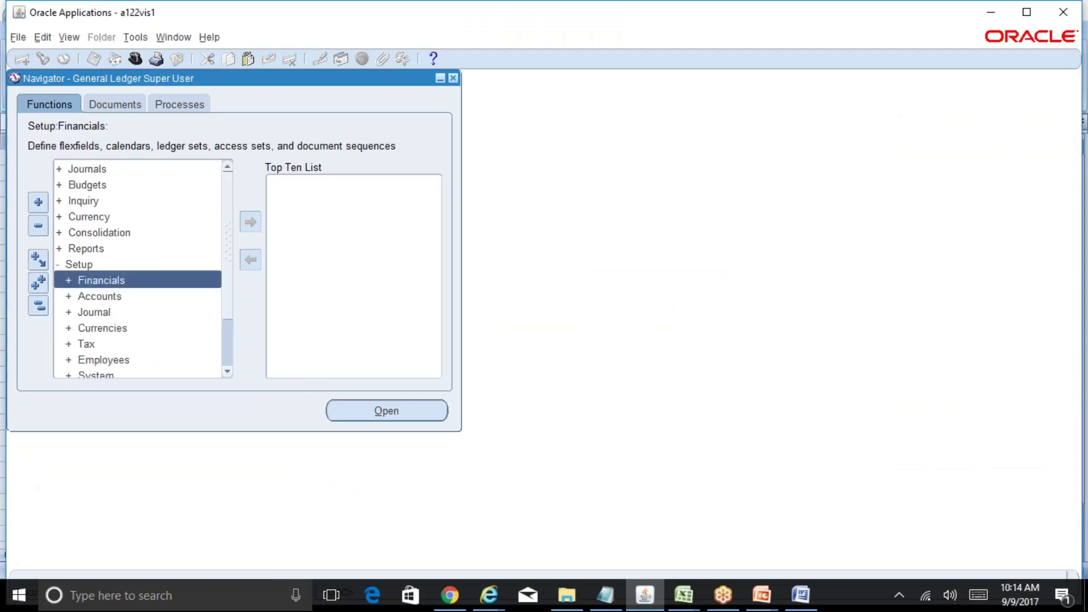
double_click(163, 281)
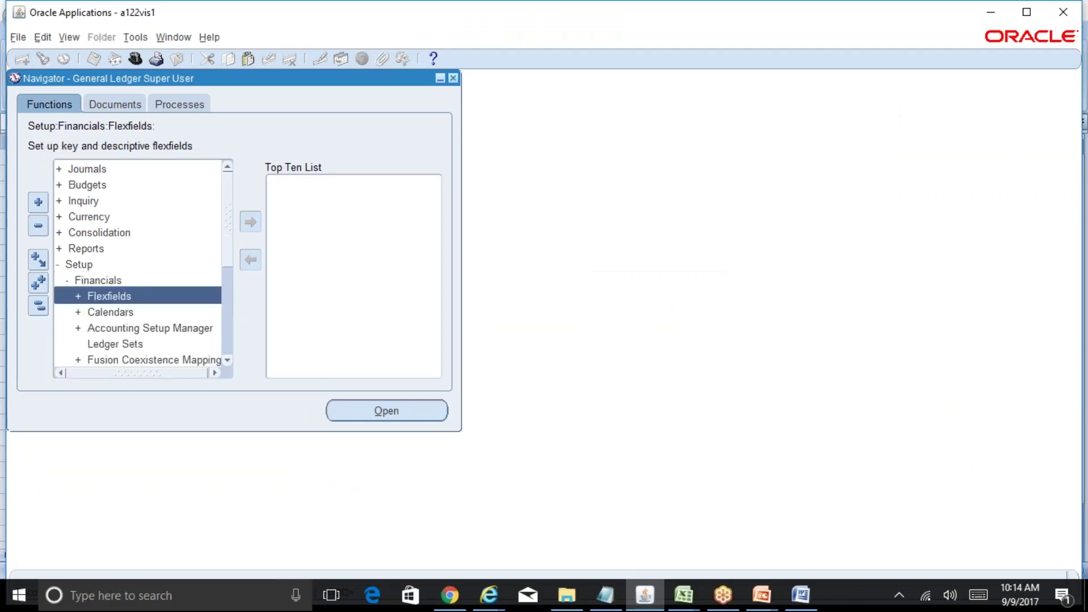
double_click(172, 297)
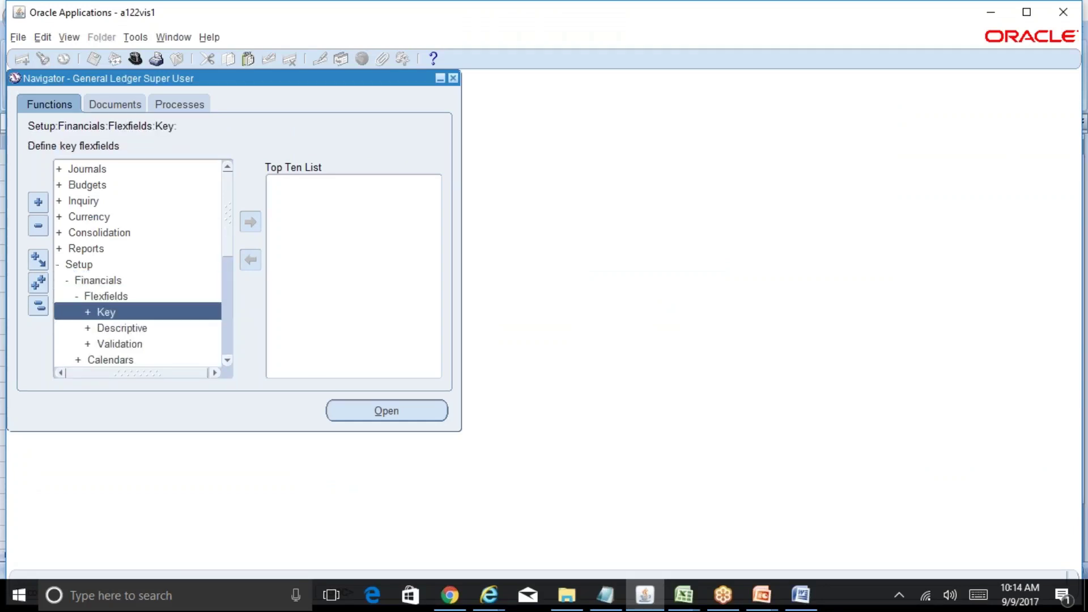
double_click(182, 313)
double_click(179, 343)
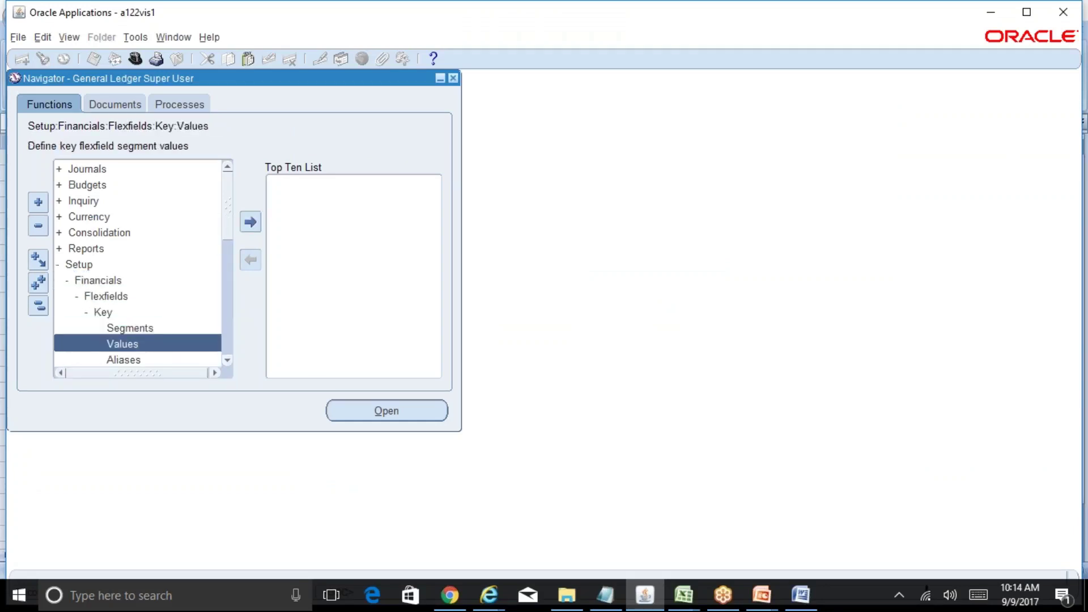
click(105, 192)
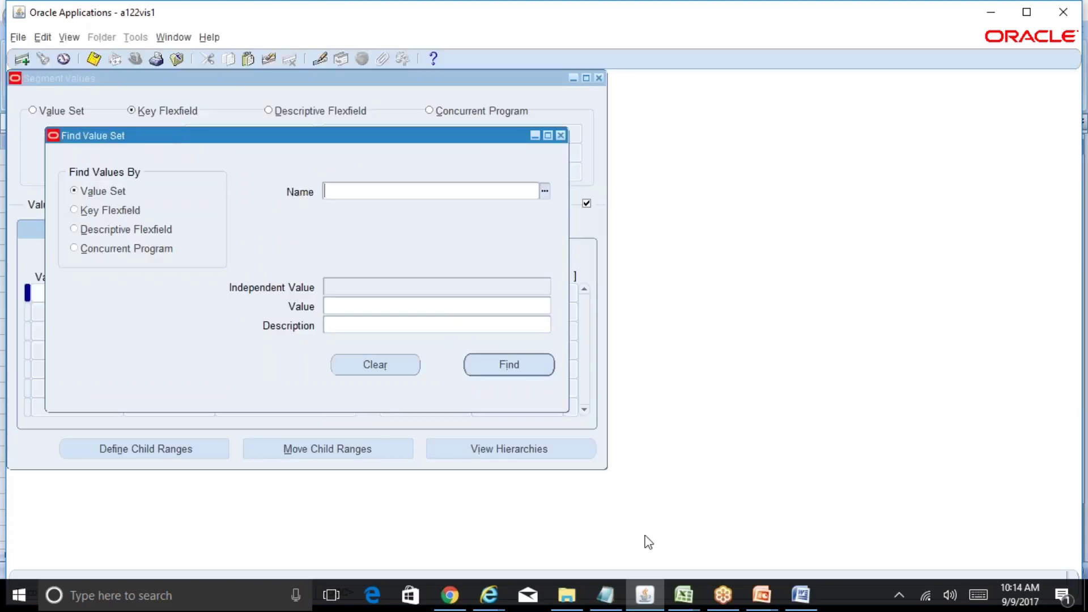
Switch to the BR100_Financials_GL workbook in Excel and copy the value set name Rel_GL_Company from cell B12
mouse_move(683, 595)
click(725, 559)
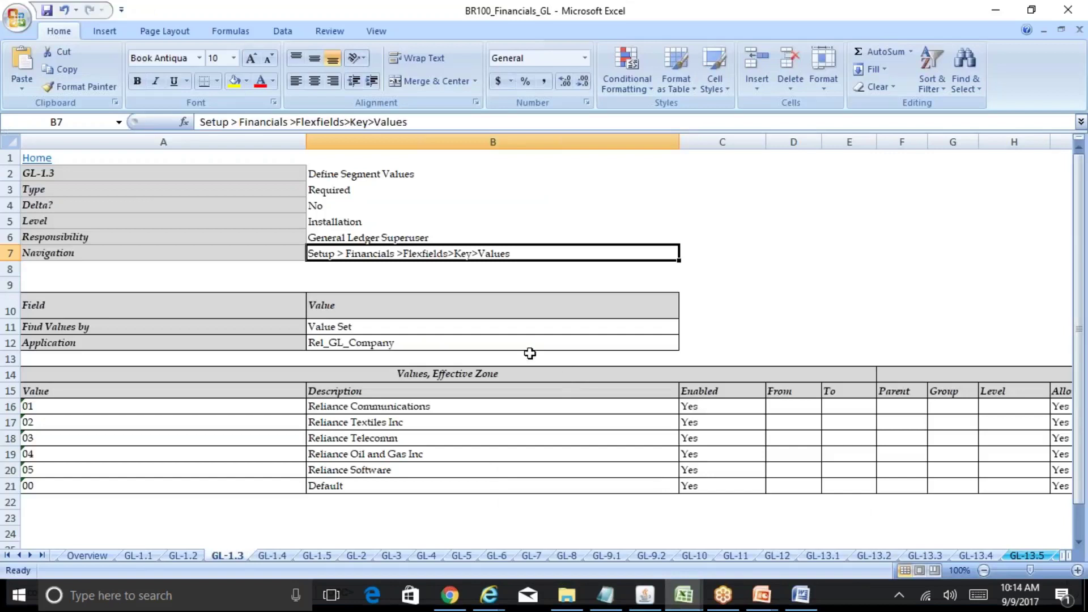
click(360, 344)
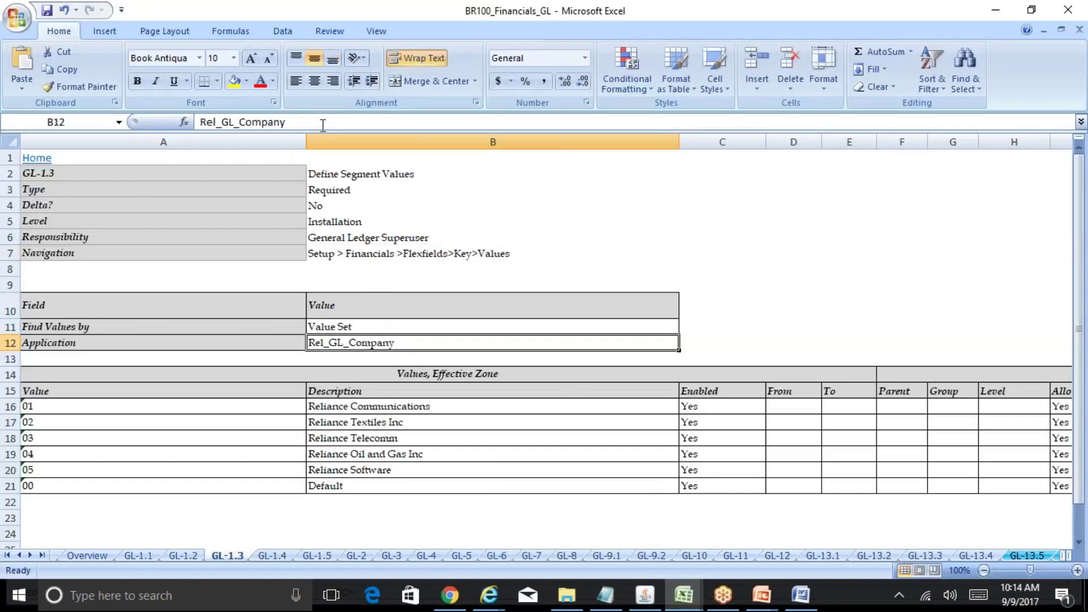
drag(323, 121, 146, 122)
key(ctrl+c)
key(Escape)
Switch to Oracle Applications and find the segment values of the value set Rel_GL_Company
click(645, 594)
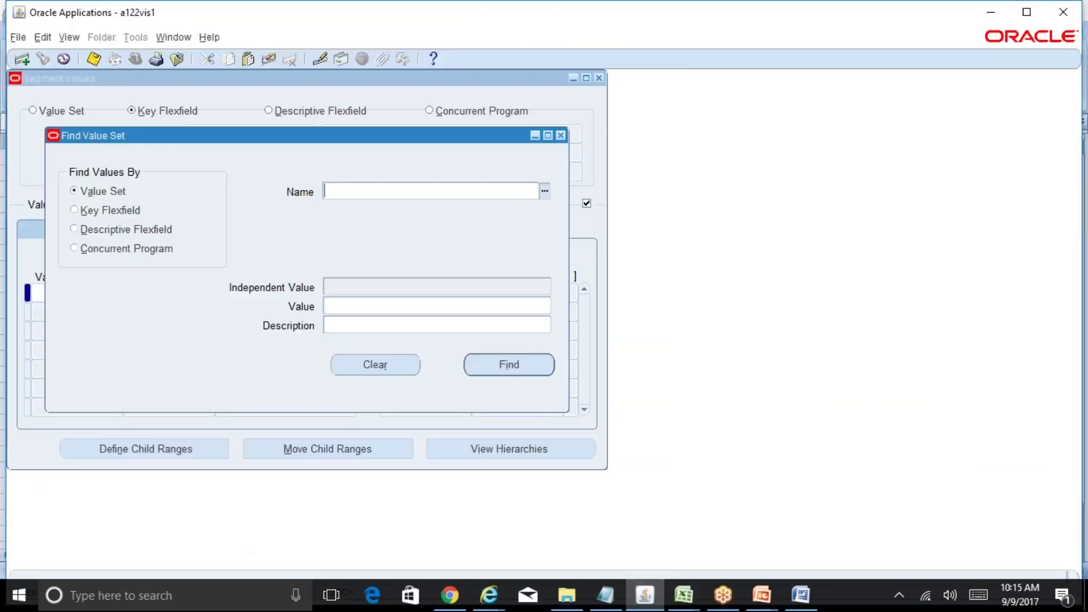
key(ctrl+v)
click(510, 371)
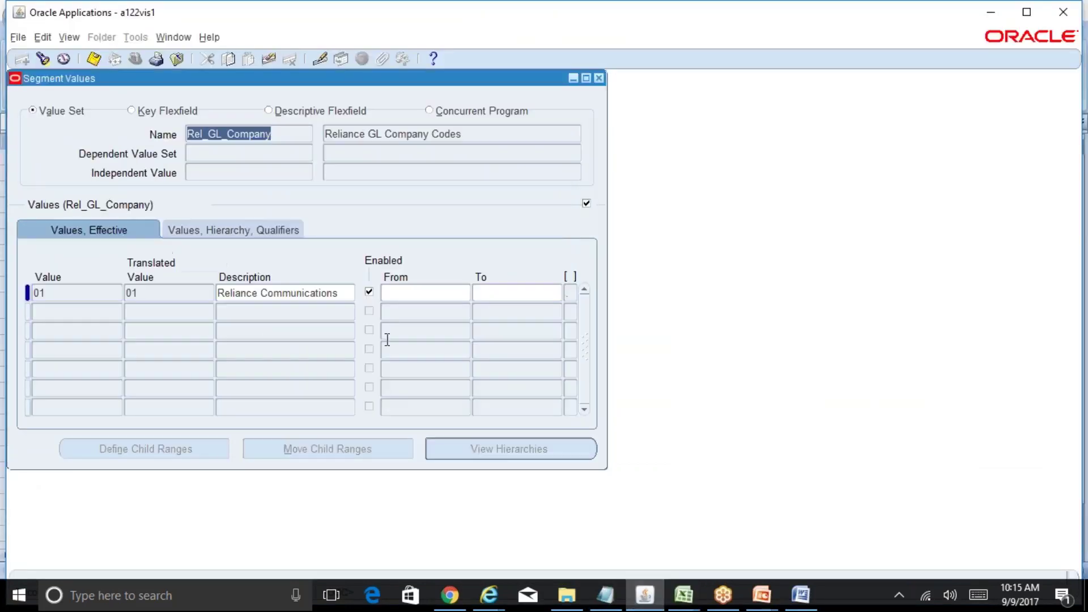
Examine the effective and hierarchy details of value 01 and compare its description with row 16 of the Excel workbook
click(338, 294)
click(268, 230)
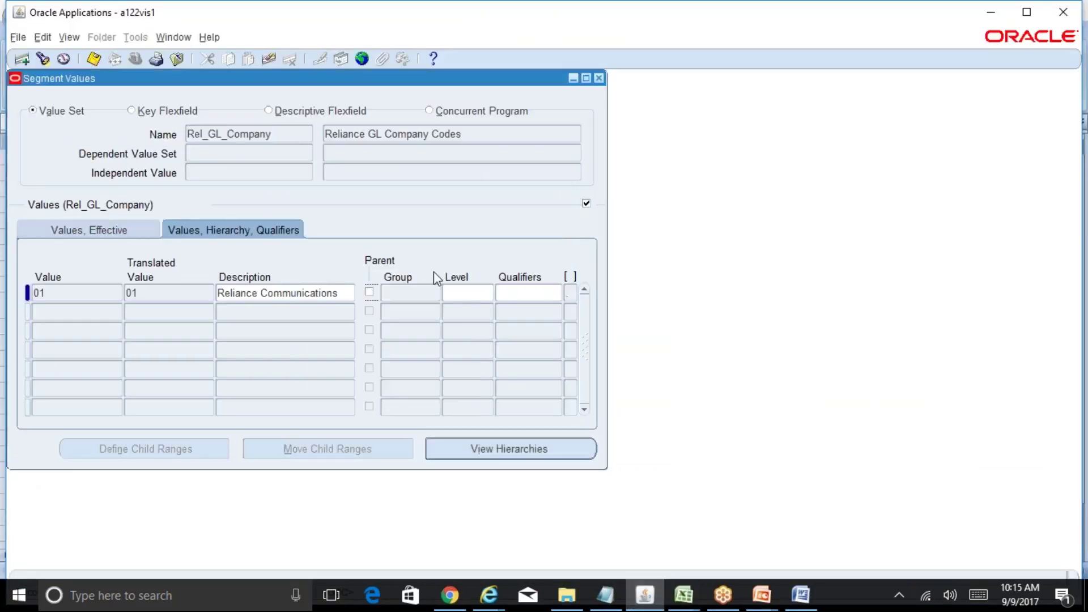
click(88, 290)
click(117, 235)
click(339, 292)
drag(339, 293, 217, 293)
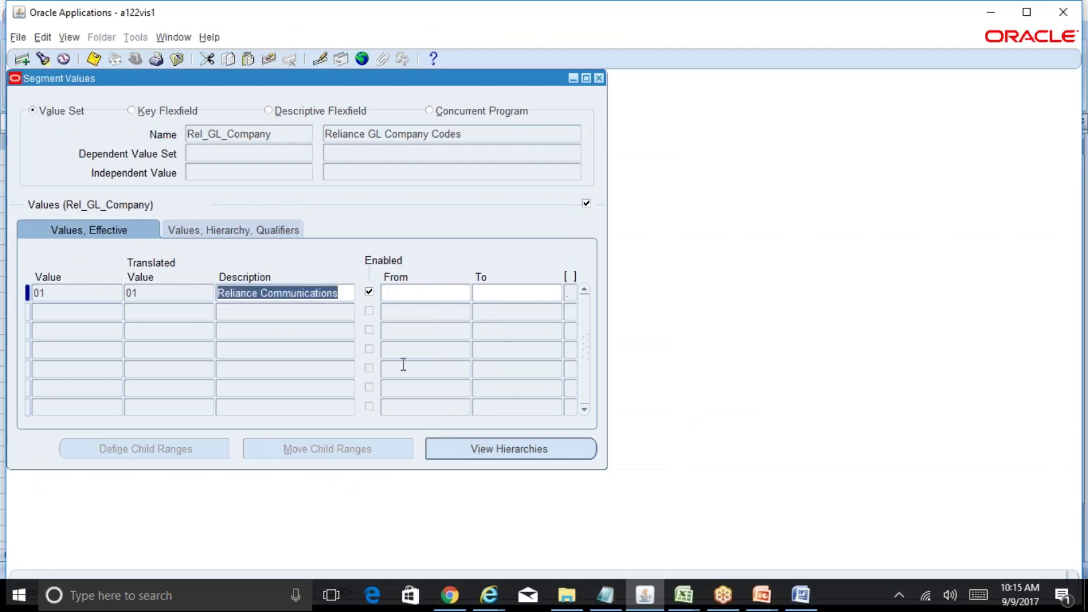
mouse_move(683, 595)
click(731, 532)
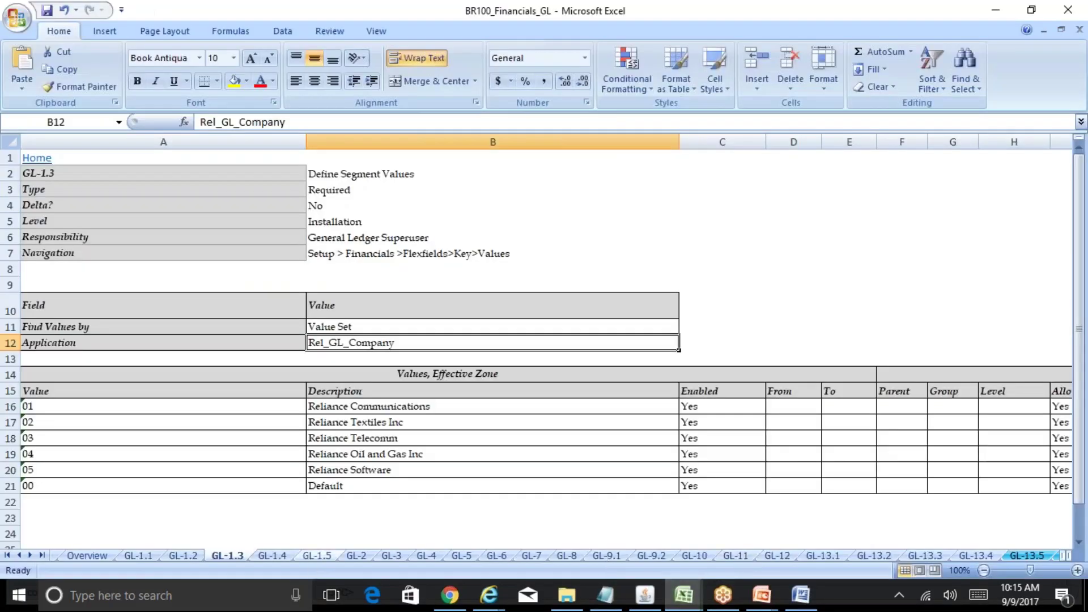
click(456, 404)
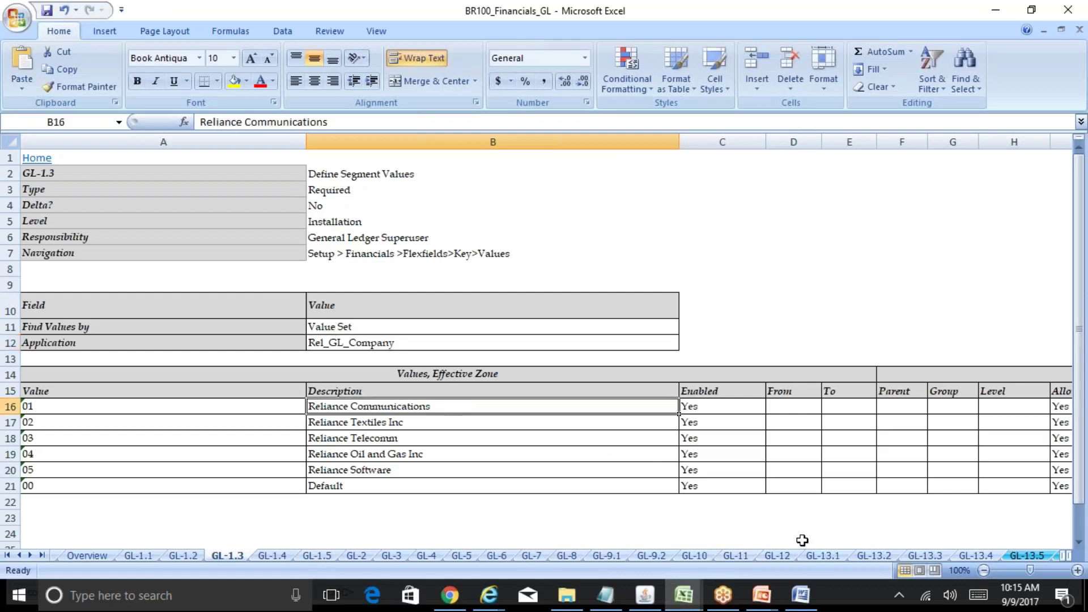
Switch to Oracle Applications and accept the qualifiers Yes.Yes. for value 01 Reliance Communications, leaving the flexfield context empty
click(644, 594)
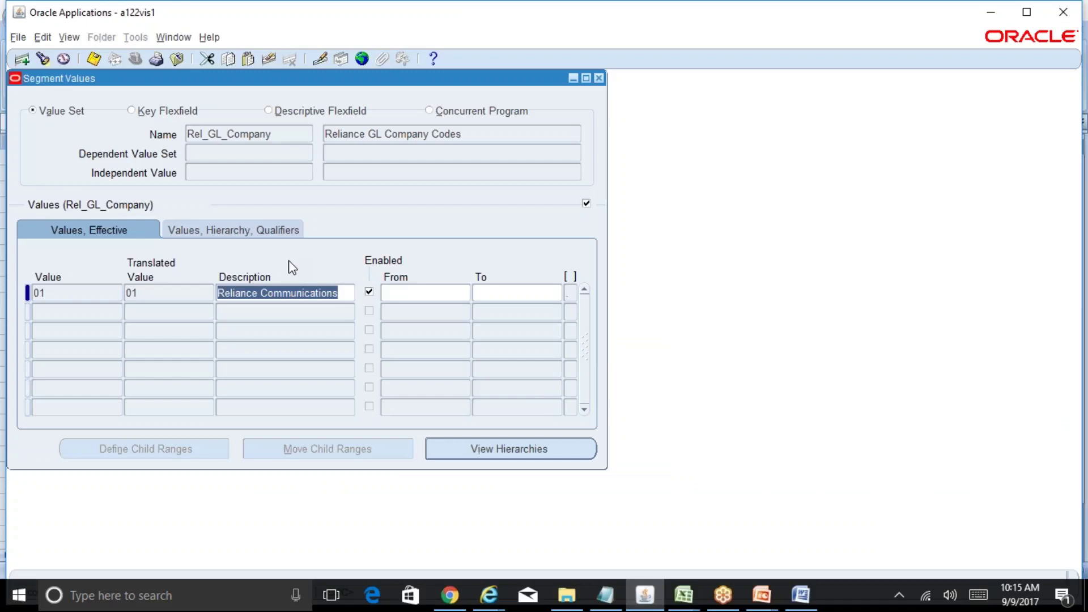
click(274, 229)
click(523, 294)
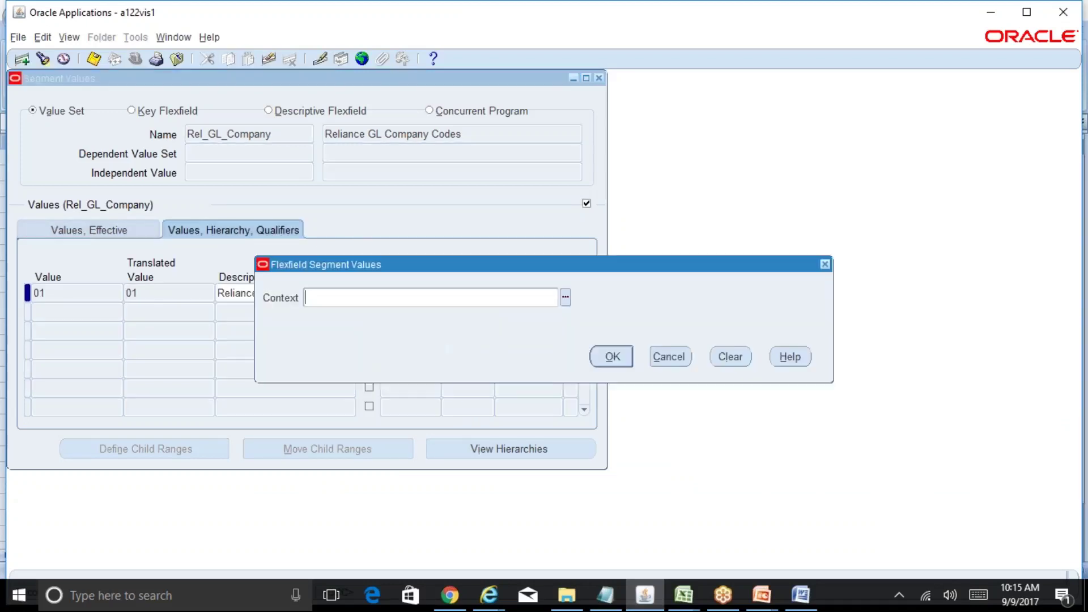
click(625, 350)
click(538, 293)
click(613, 356)
click(340, 293)
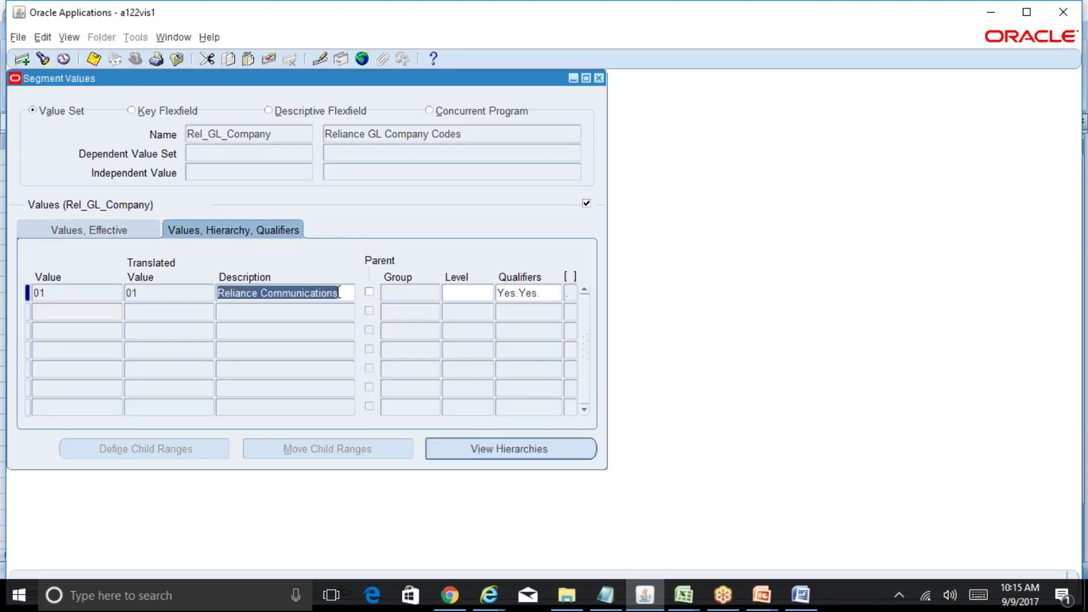
click(503, 293)
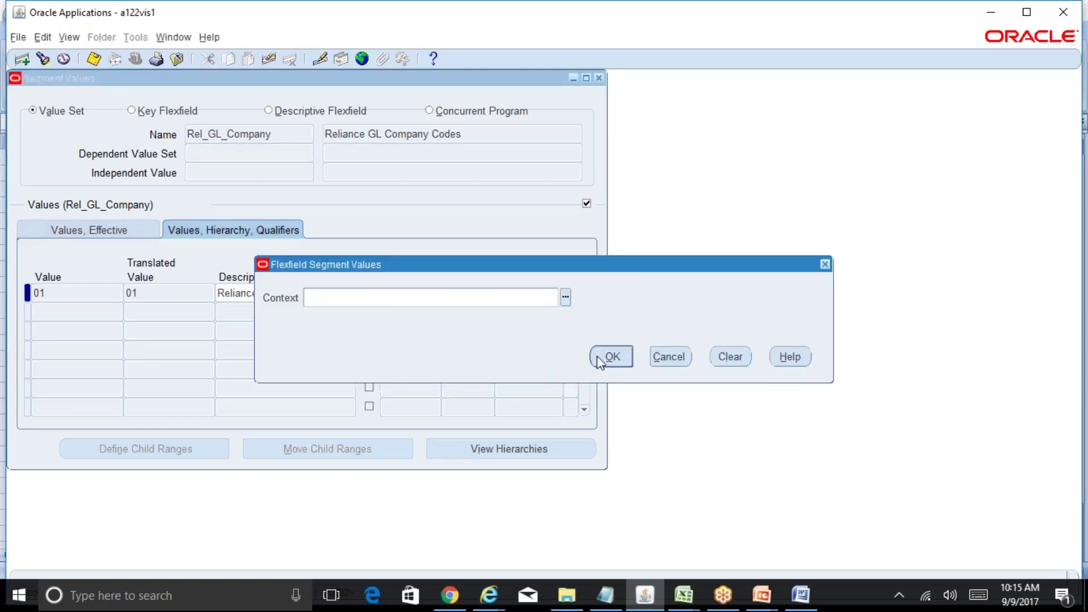
click(605, 356)
click(527, 292)
click(566, 300)
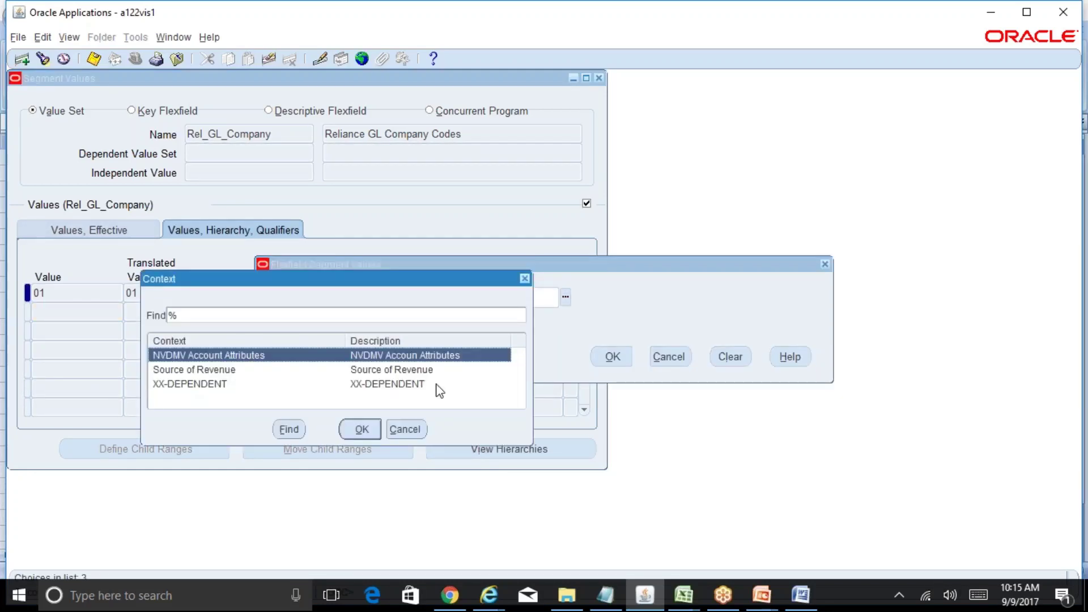
click(368, 426)
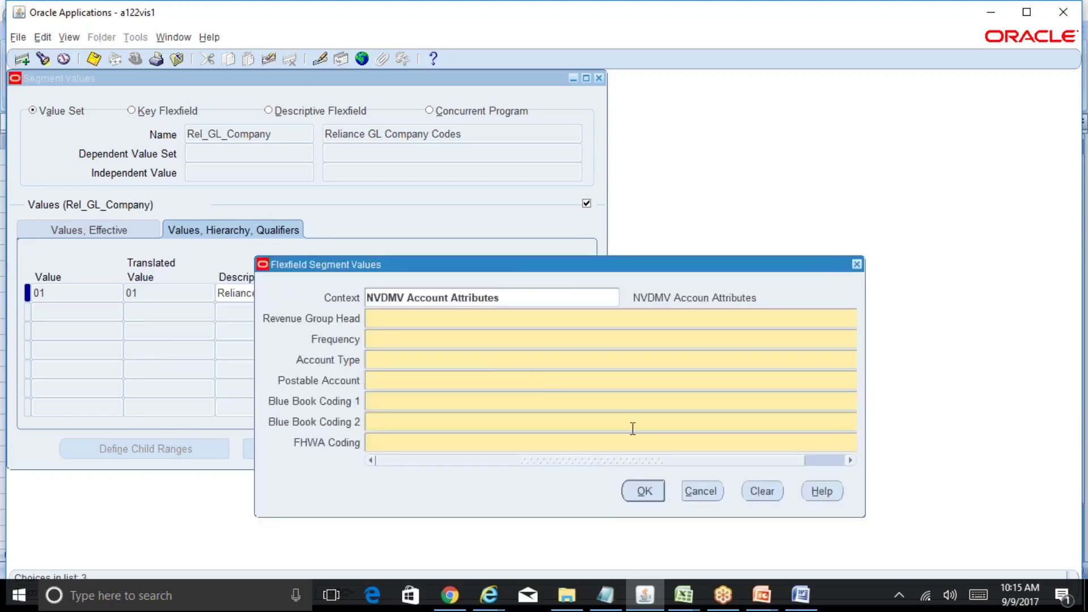
click(700, 490)
click(667, 358)
click(650, 357)
click(650, 357)
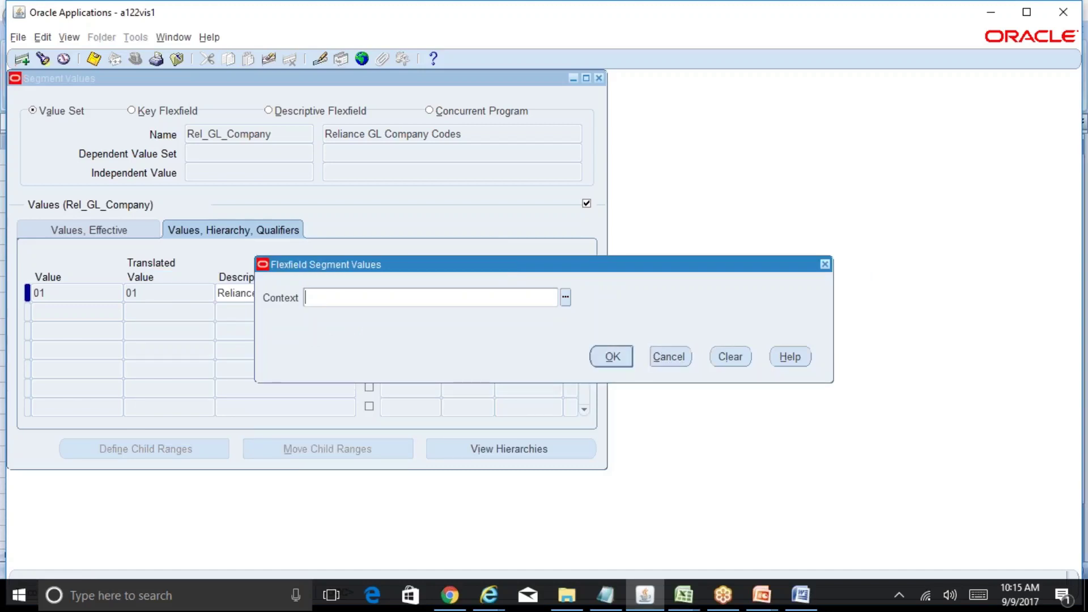
click(668, 356)
click(677, 360)
click(612, 357)
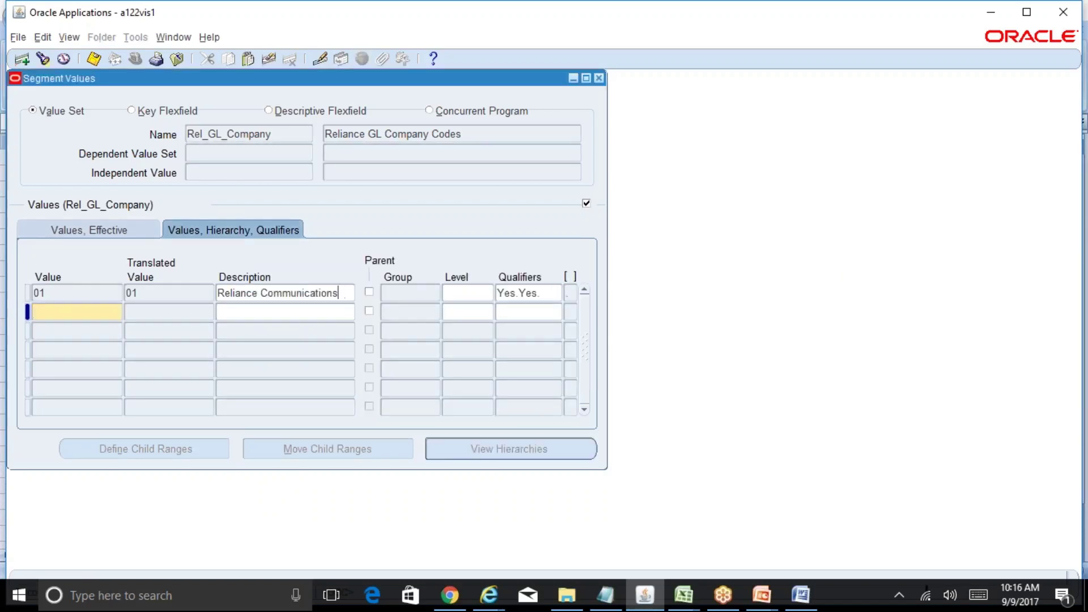
click(342, 292)
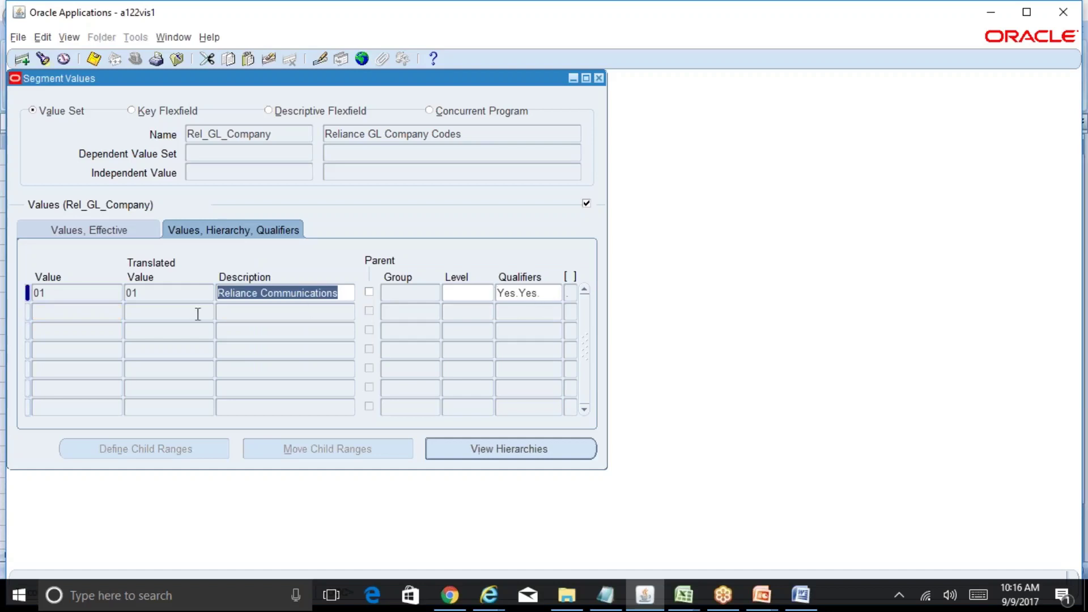
click(163, 292)
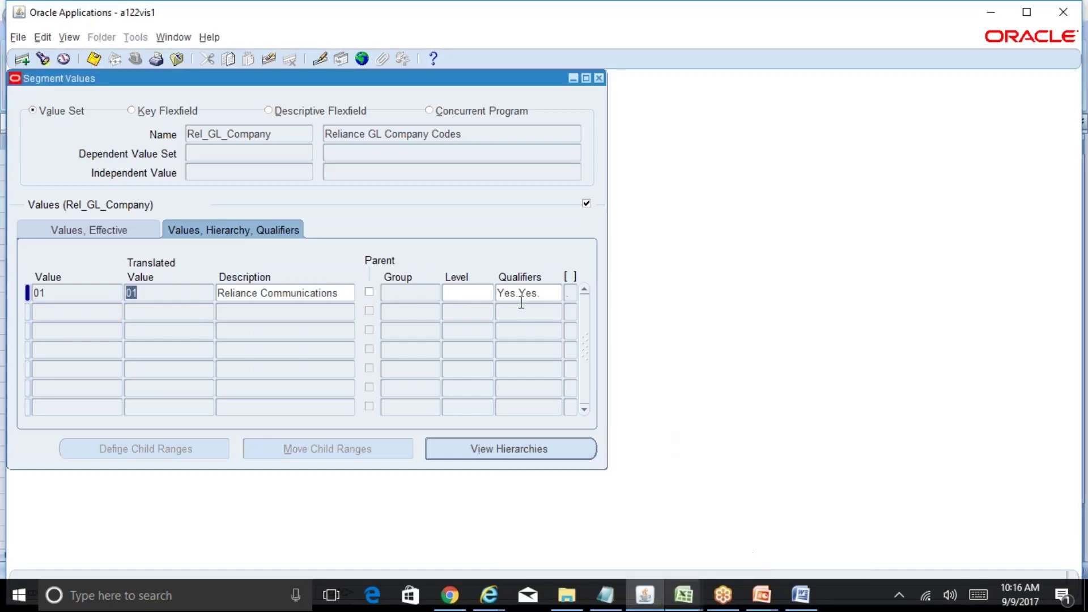
Switch to the Excel workbook and examine row 16 across its hierarchy and qualifier columns through Allow Budgeting and Allow Posting
click(695, 596)
click(735, 545)
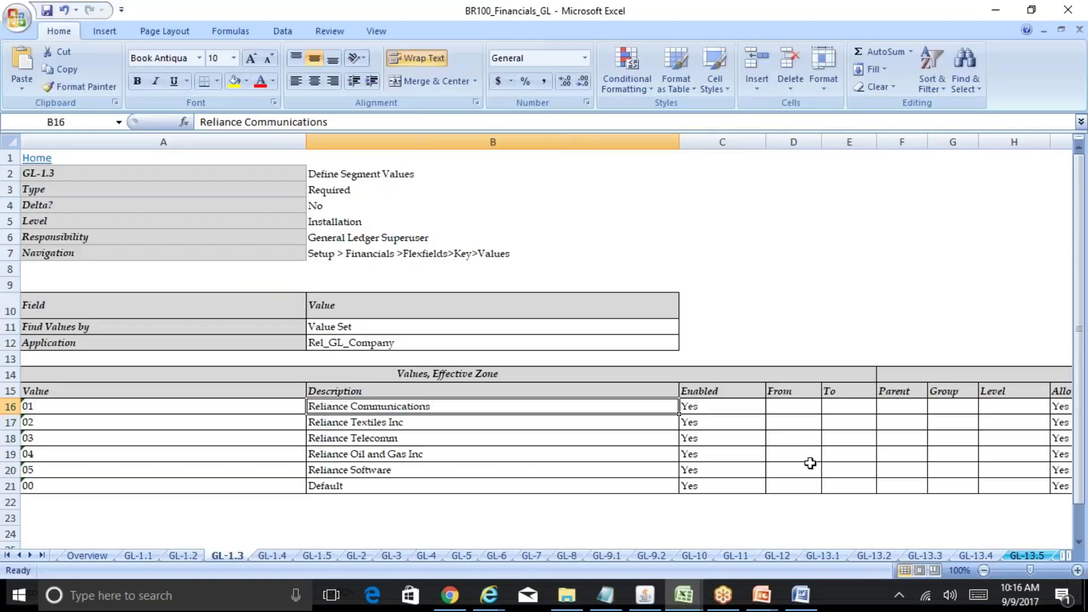
click(899, 408)
key(Right)
key(Right)
key(Right)
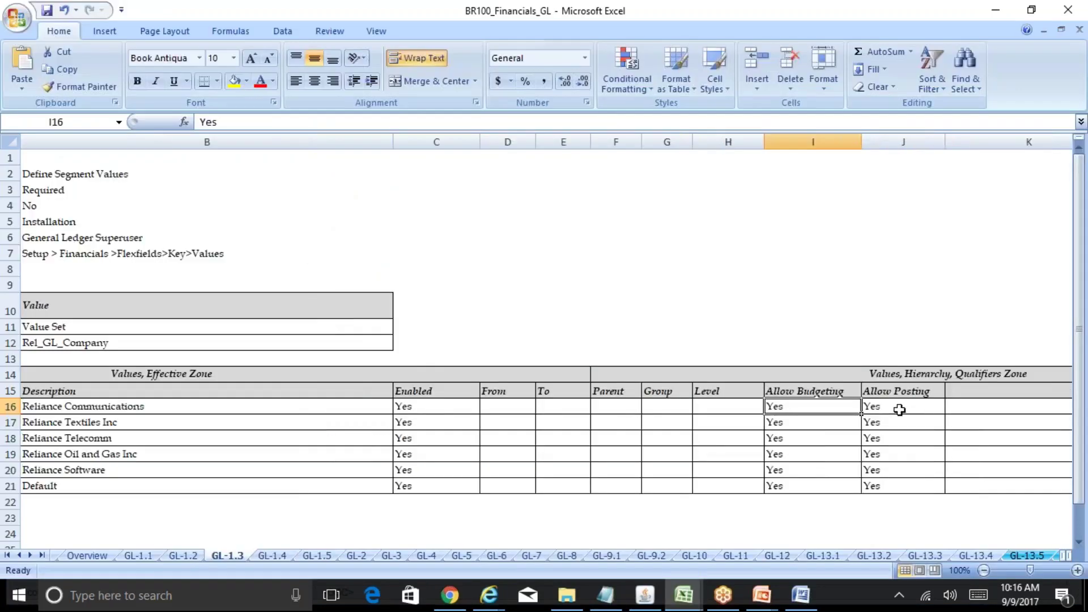
key(Left)
key(Left)
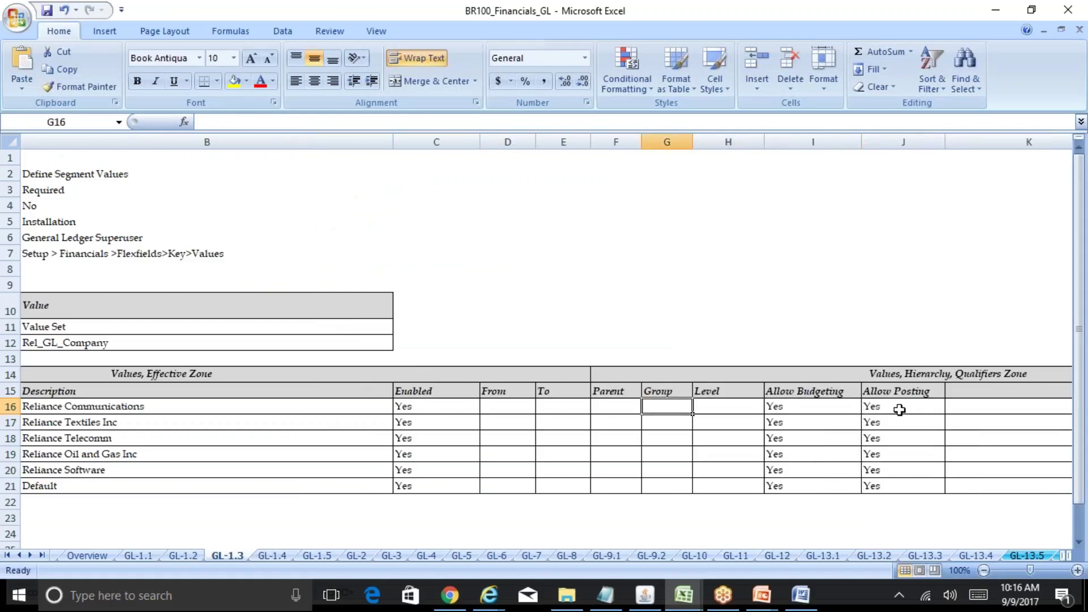
key(Right)
key(Right)
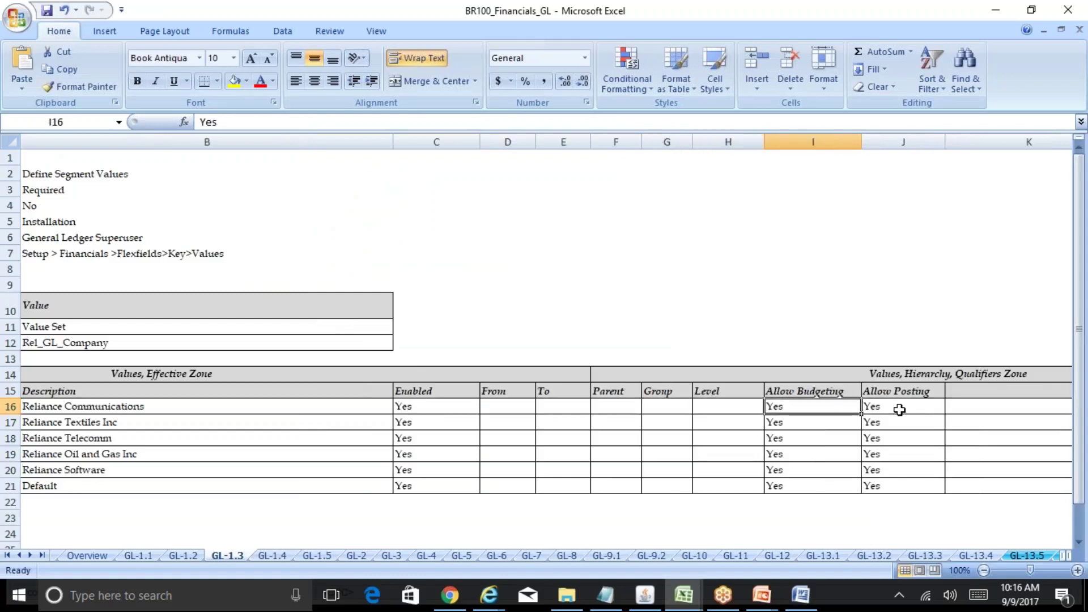
key(Left)
key(Left)
key(Left)
key(Left)
key(Left)
key(Left)
key(Left)
key(Left)
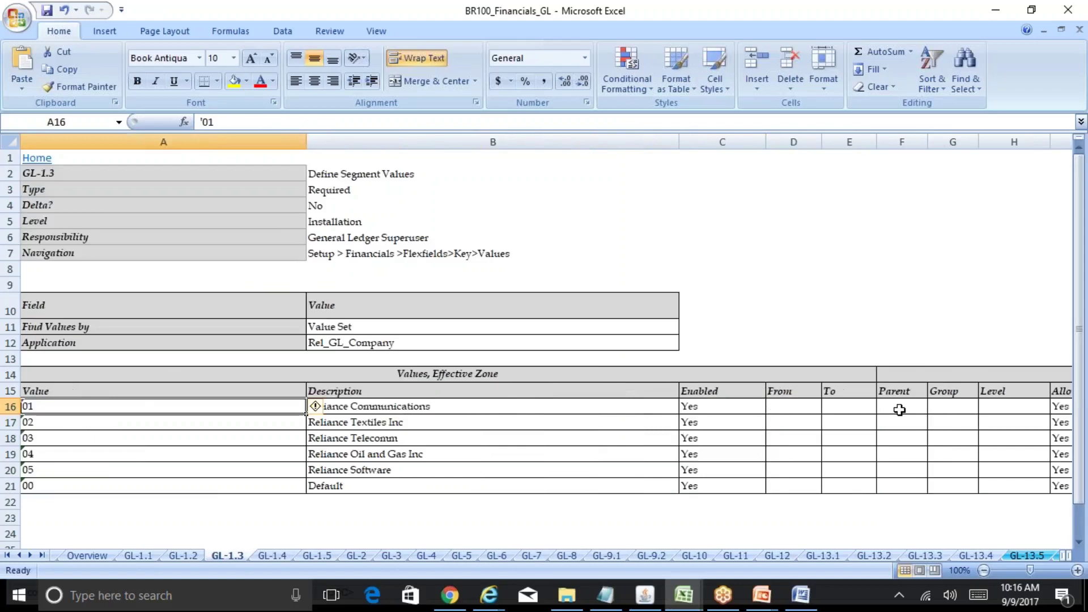
Examine the remaining company values down the Value column, including the code and description of Reliance Textiles Inc
key(Down)
key(Down)
key(Down)
key(Down)
key(Down)
key(Down)
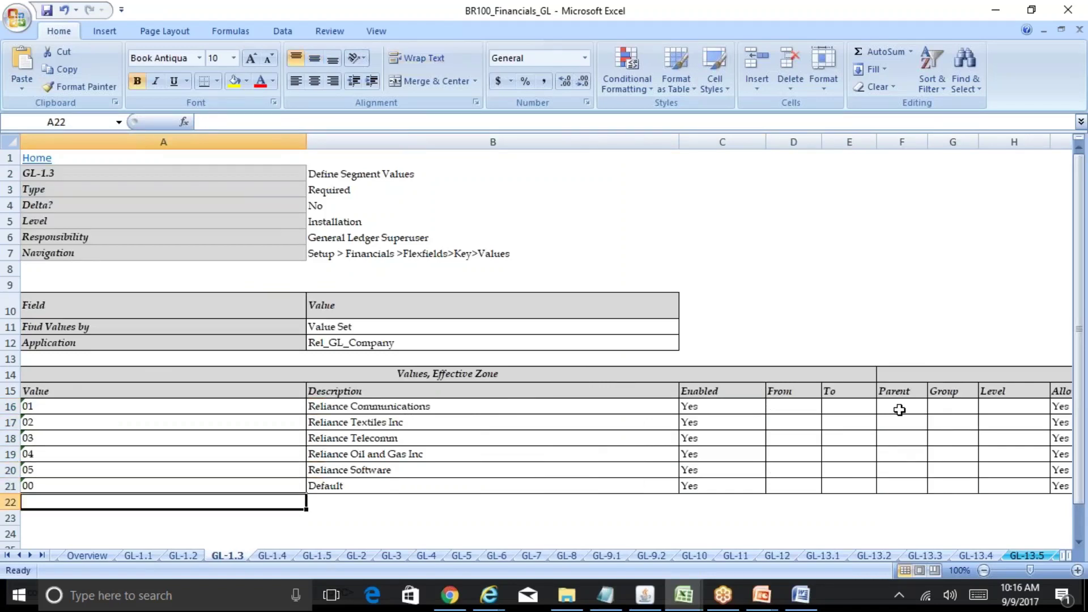
click(856, 401)
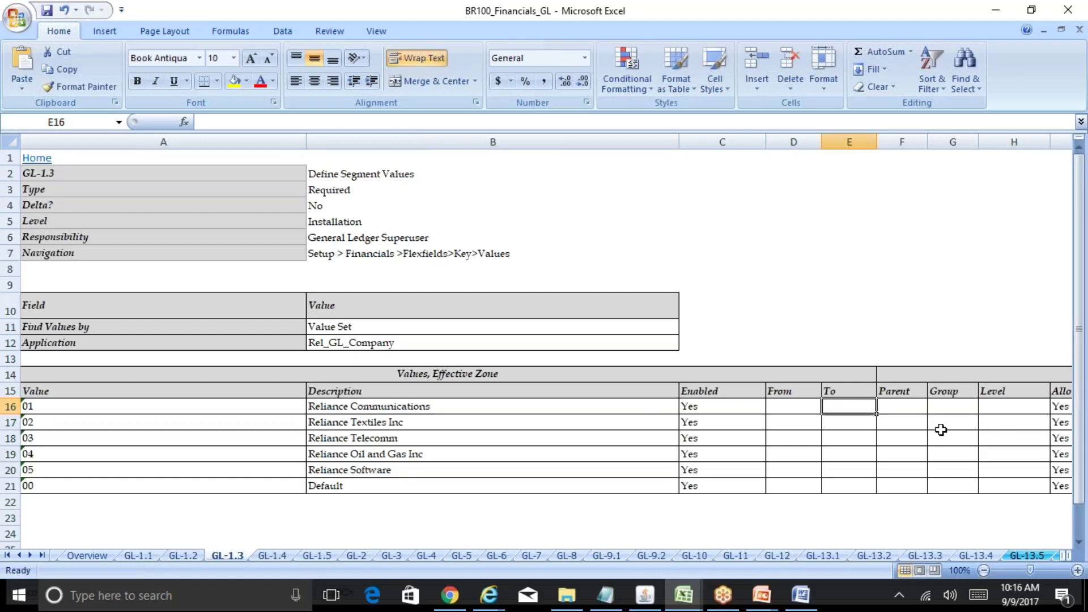
click(247, 421)
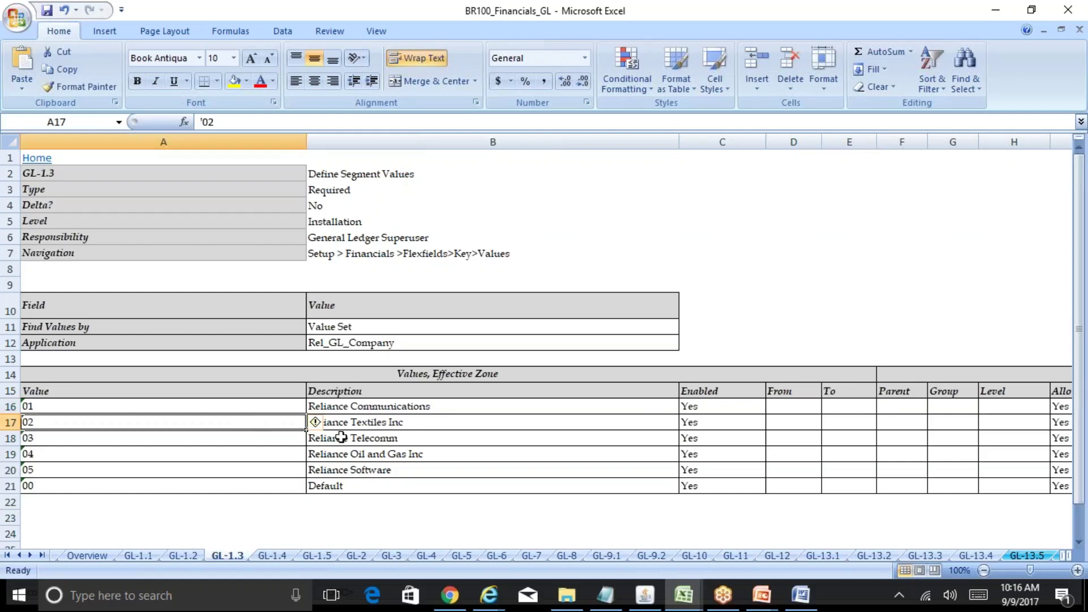
click(409, 424)
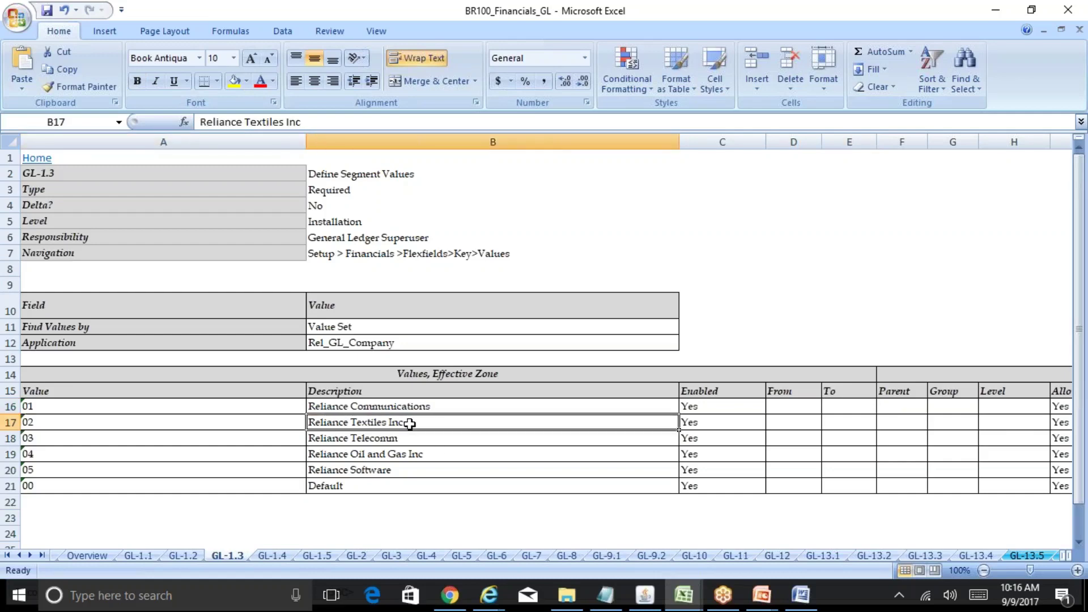
Check the Reliance Group Org Structure slide in PowerPoint, and add value 02, Reliance Textiles Inc, in Oracle Applications with qualifiers Yes.Yes
click(760, 595)
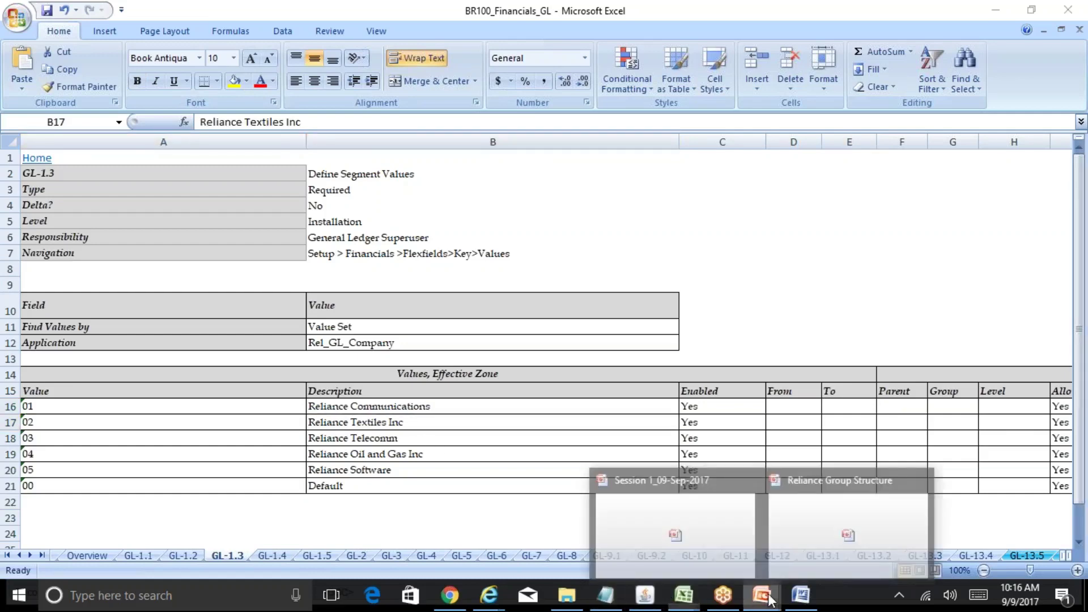
click(831, 548)
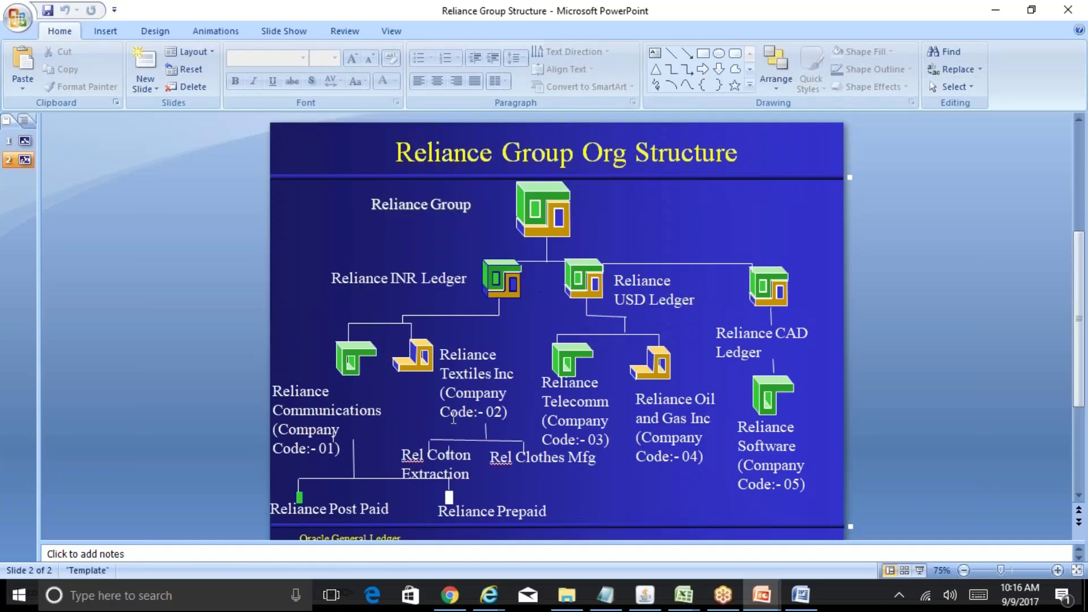
click(645, 594)
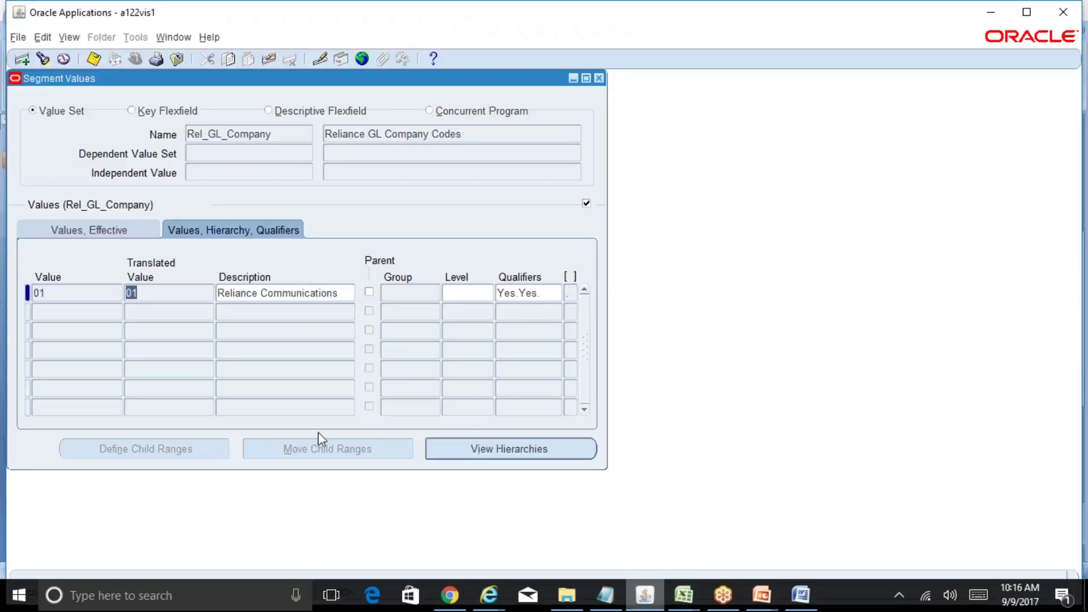
click(82, 321)
text(02)
key(Tab)
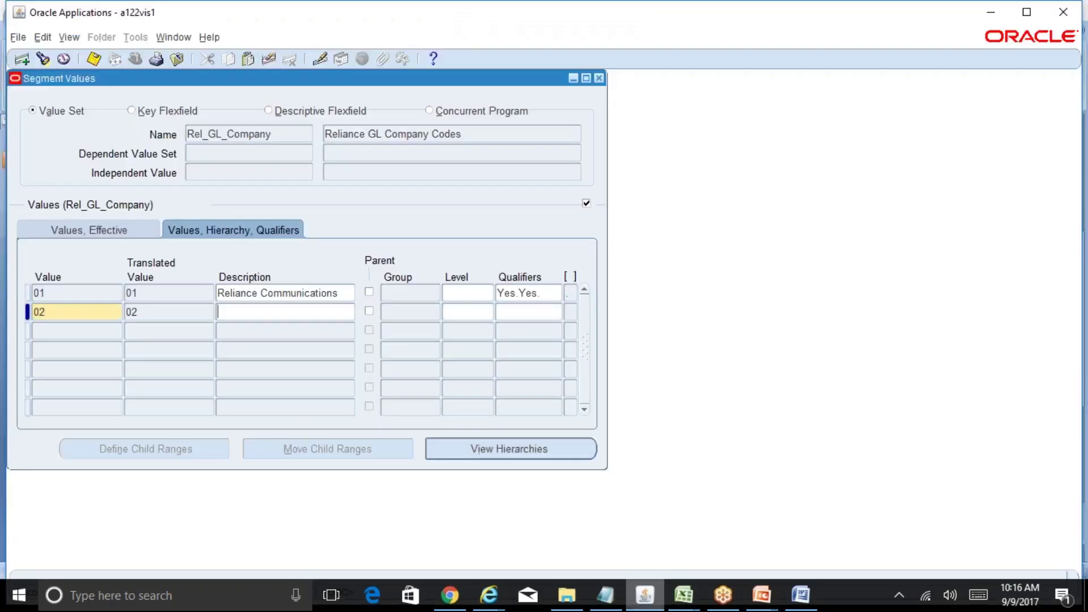
text(Reliance Textiles Inc)
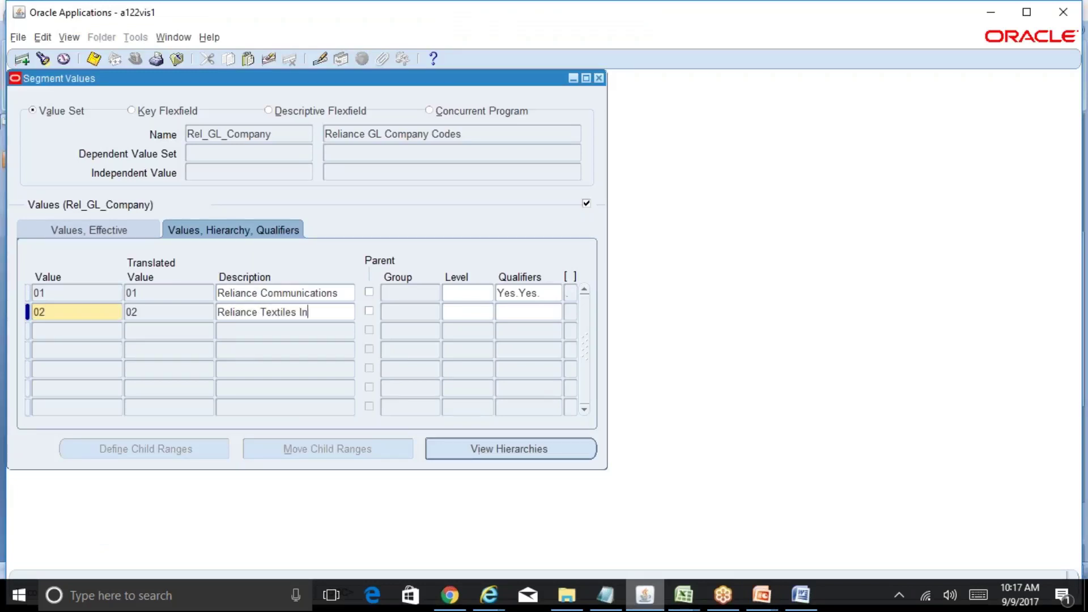
click(527, 311)
click(615, 356)
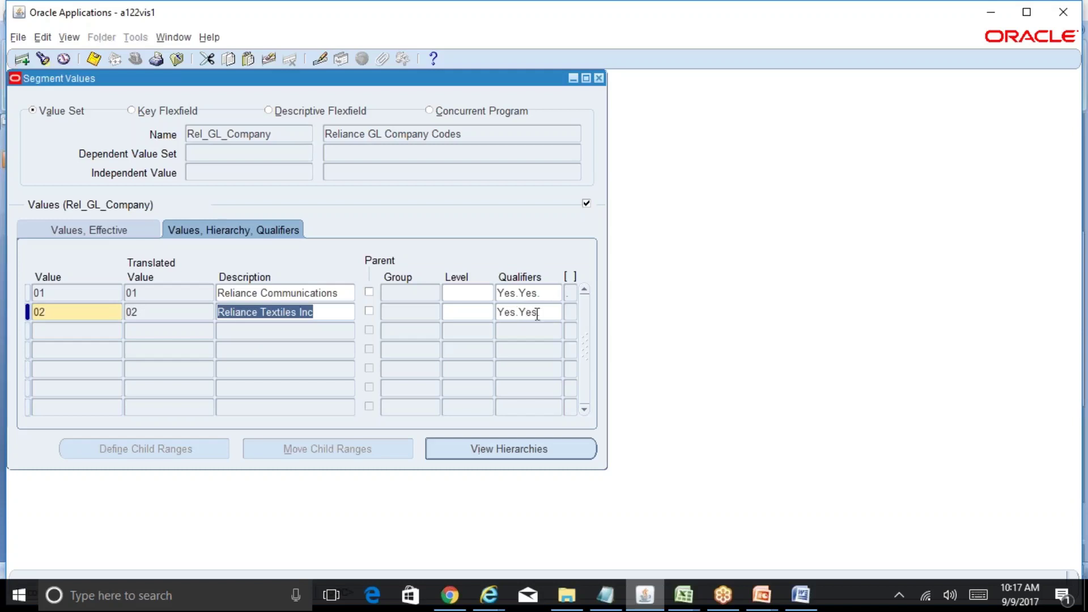
Enter company value 03 on the next row and copy the description Reliance Telecomm from row 18 of the BR100_Financials_GL Excel workbook
click(93, 331)
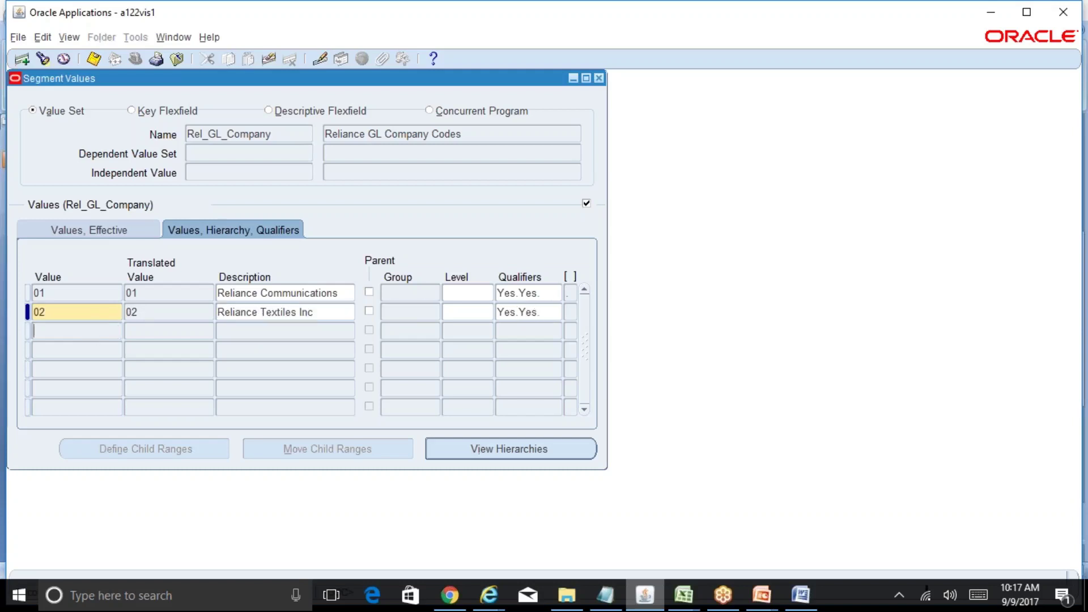
text(03)
key(Tab)
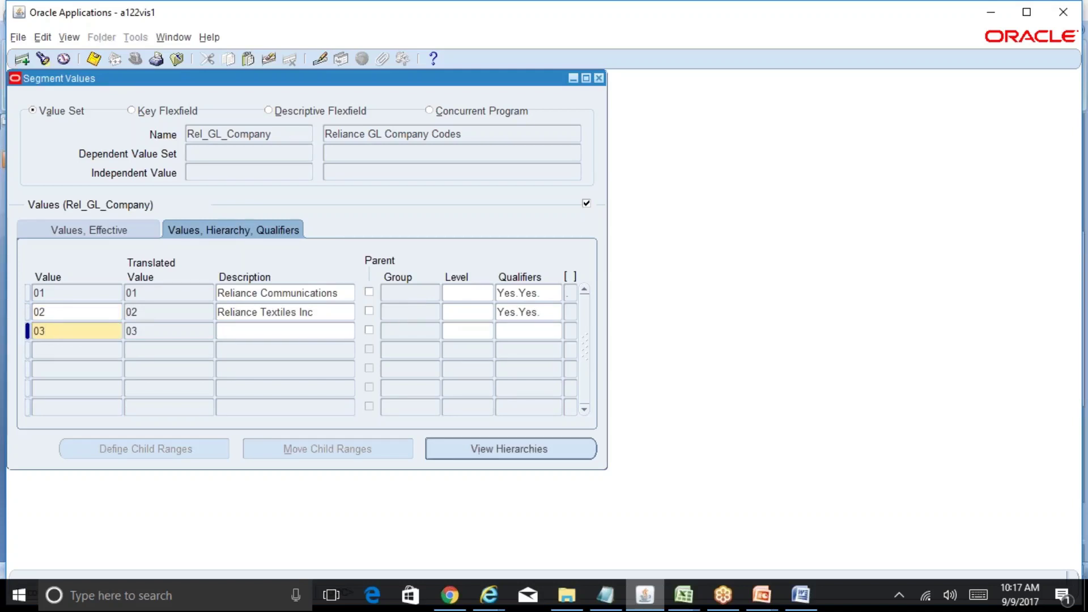
mouse_move(684, 595)
click(754, 538)
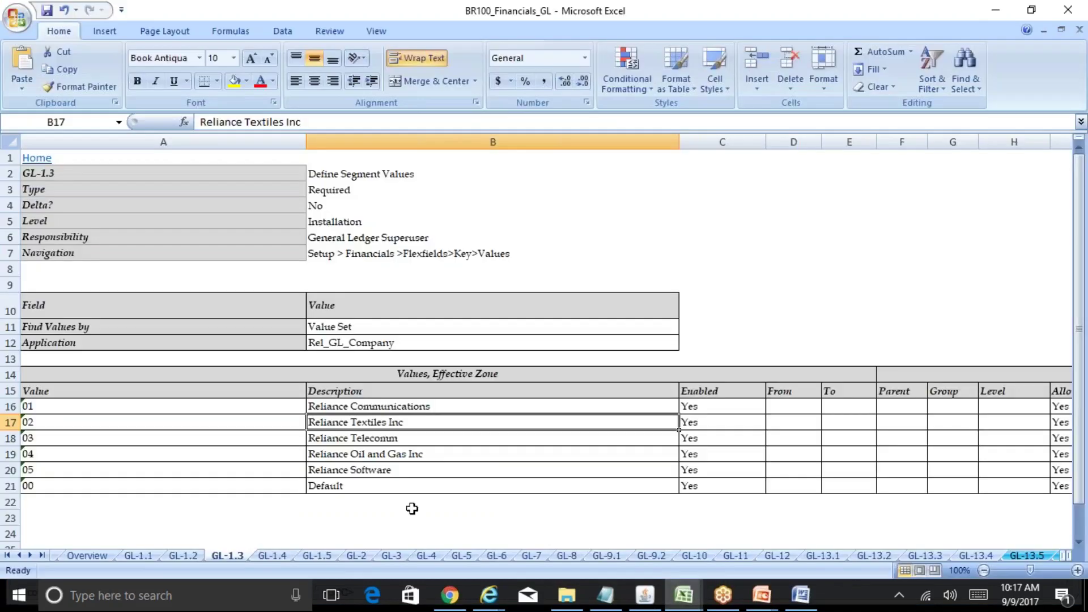
click(361, 443)
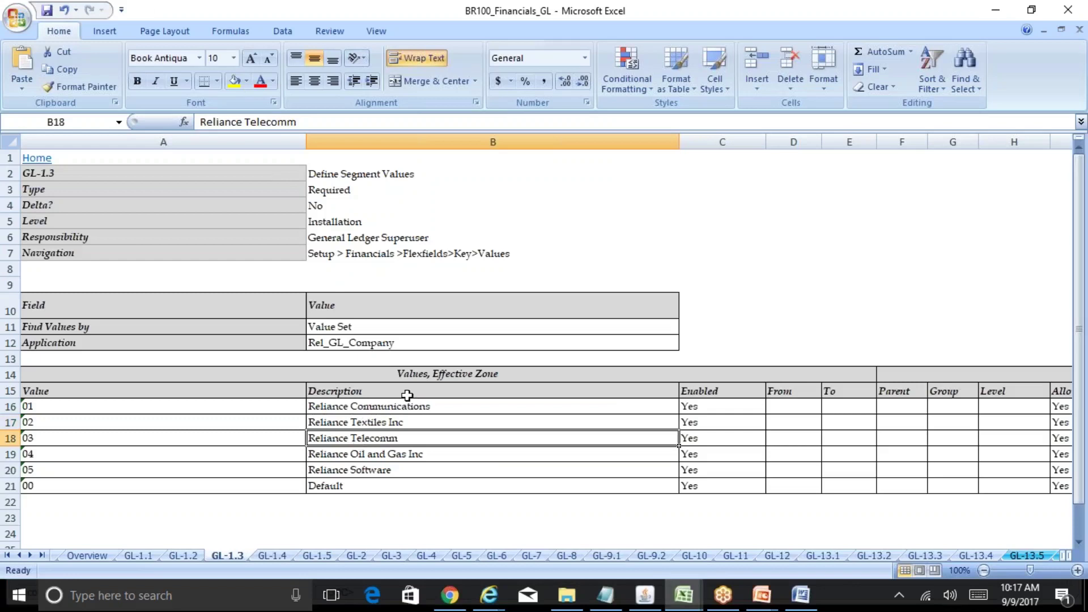
click(316, 122)
drag(316, 122, 199, 122)
key(ctrl+c)
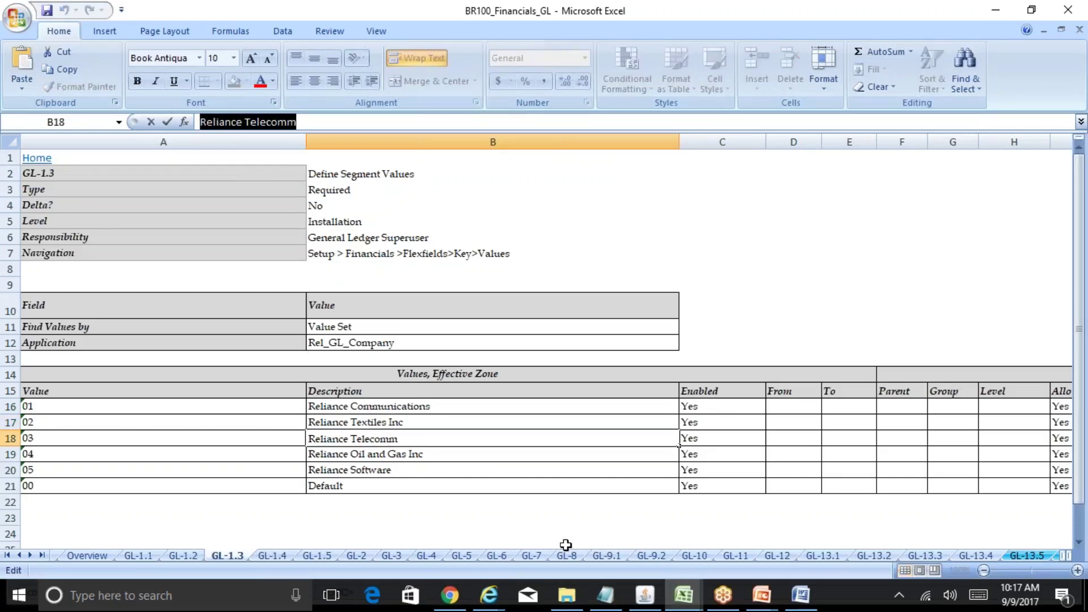
Switch to Oracle Applications, paste Reliance Telecomm as value 03's description and accept qualifiers Yes.Yes., leaving the flexfield context empty
click(645, 595)
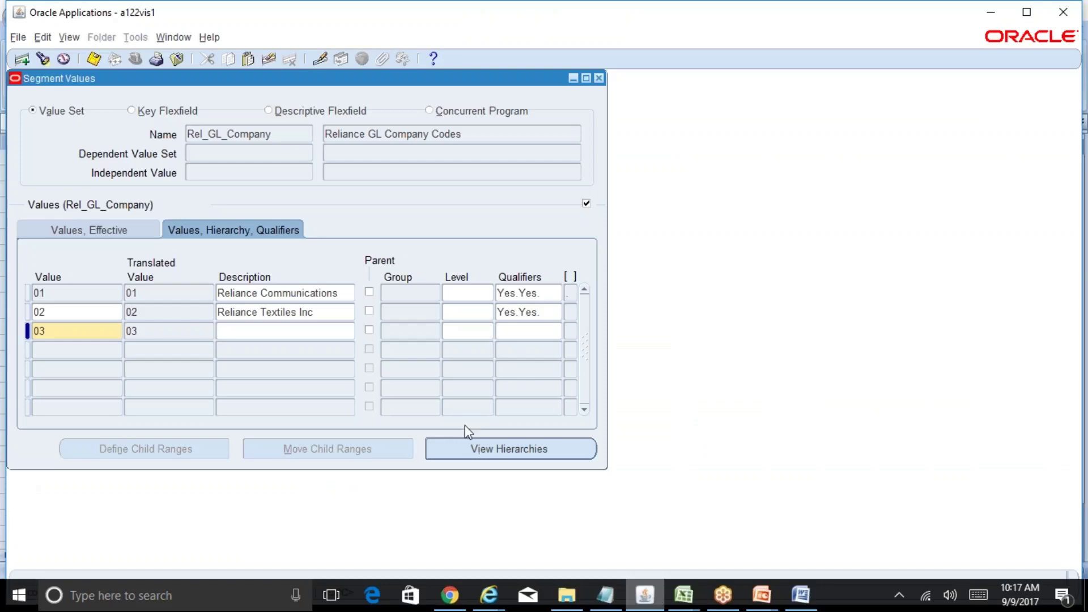
key(ctrl+v)
click(534, 333)
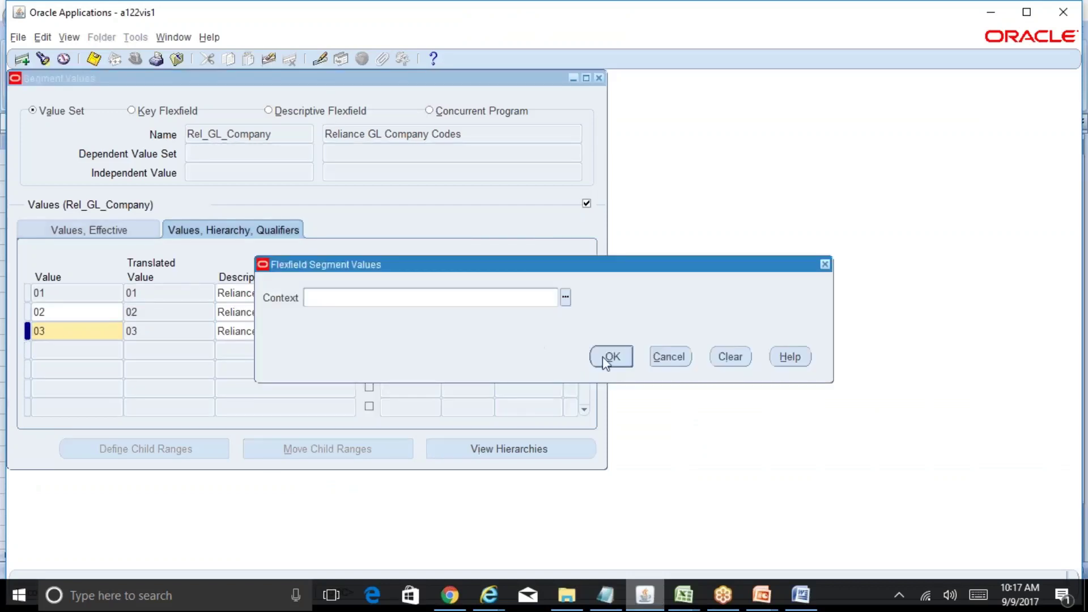
click(603, 356)
Enter company value 04 on the next row and copy the description Reliance Oil and Gas Inc from row 19 of the Excel workbook
text(04)
key(Tab)
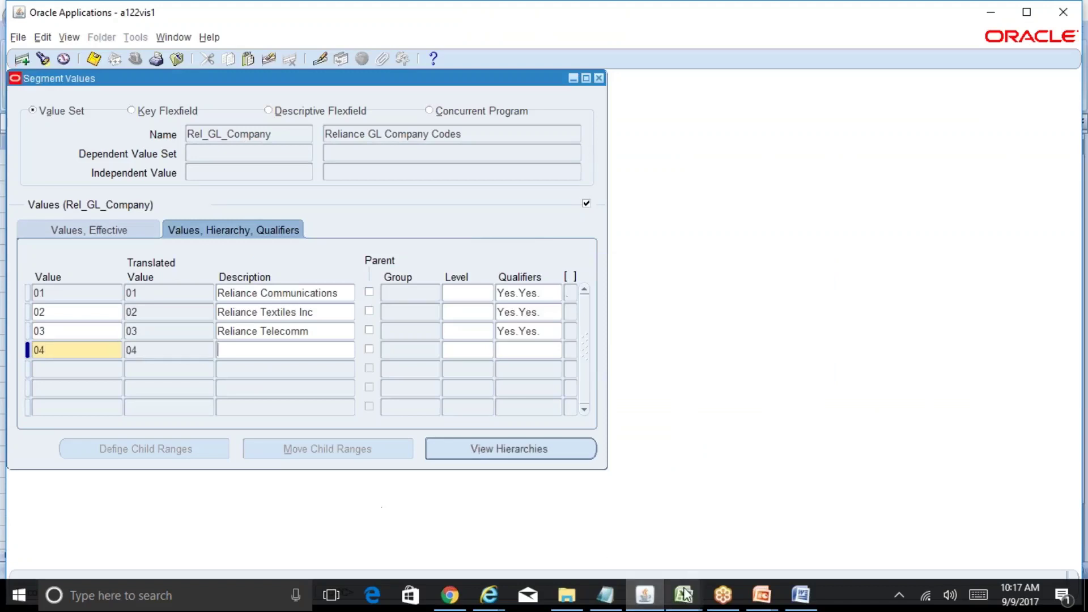
mouse_move(684, 595)
click(730, 541)
click(363, 455)
drag(328, 122, 200, 122)
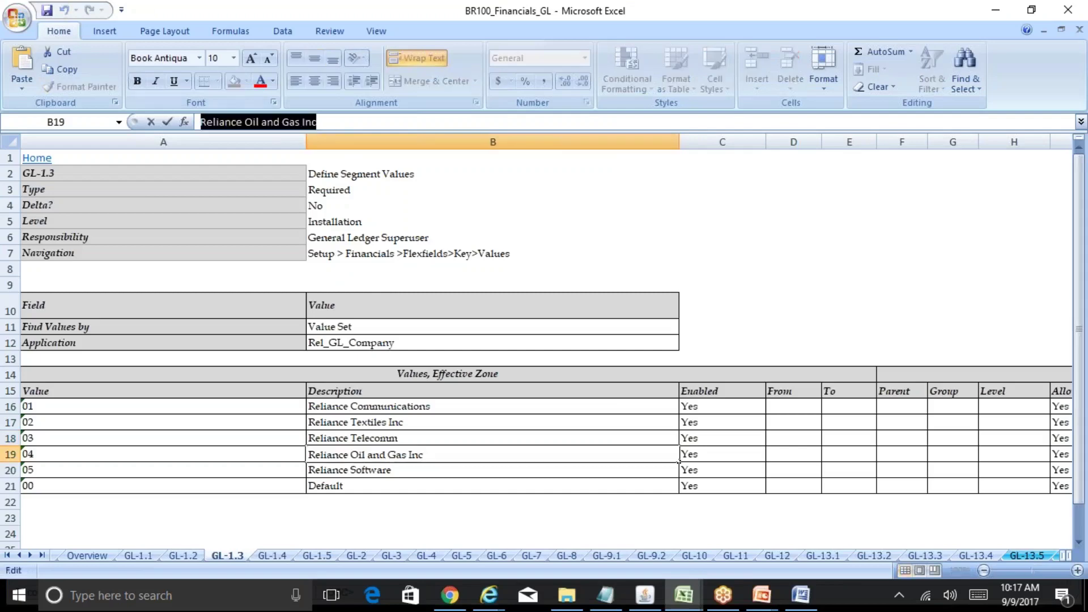
key(ctrl+c)
Switch to Oracle Applications, paste Reliance Oil and Gas Inc as value 04's description and accept qualifiers Yes.Yes. with an empty context
click(645, 595)
key(ctrl+v)
click(508, 349)
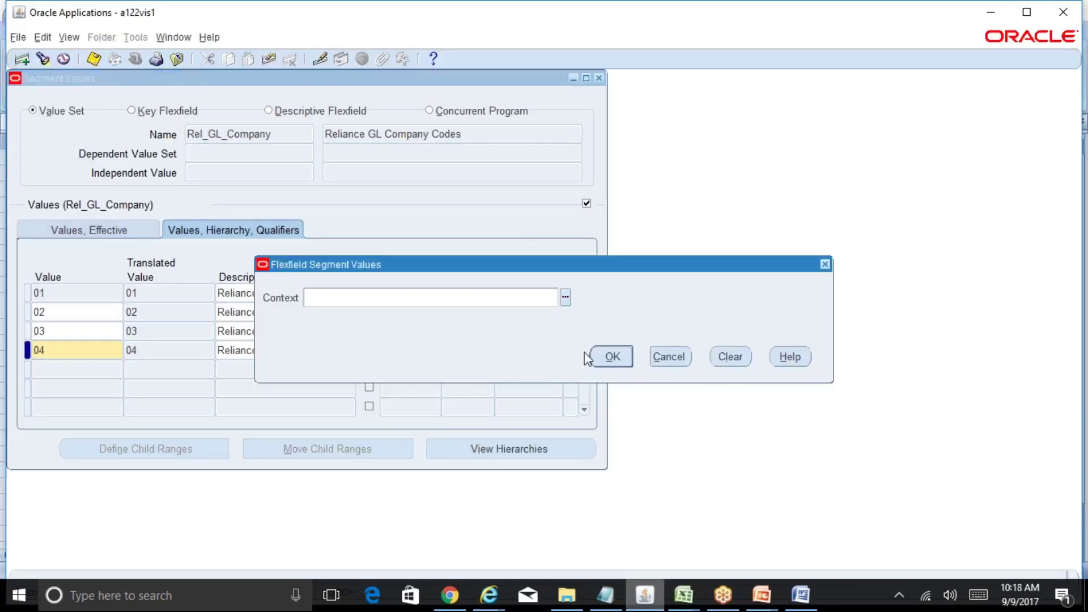
click(606, 356)
Enter company value 05 on the next row and copy the description Reliance Software from row 20 of the Excel workbook
text(05)
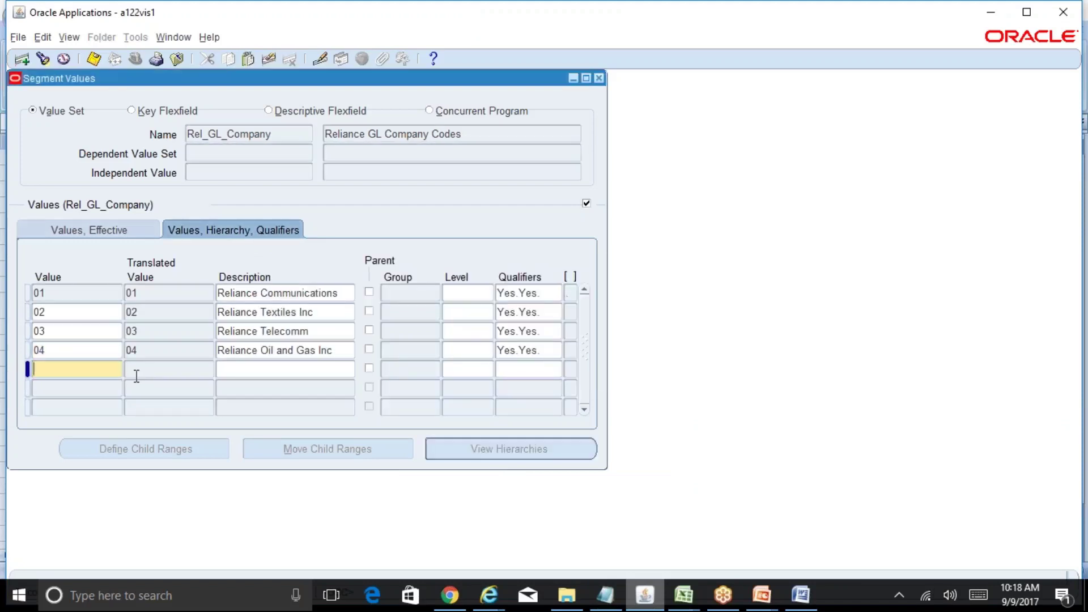
key(Tab)
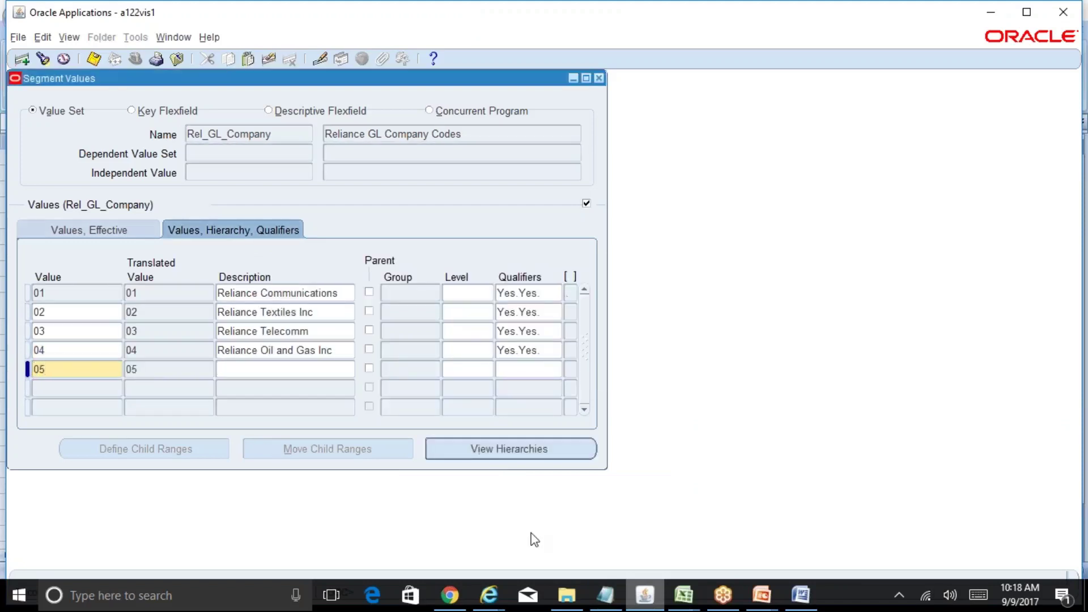
click(683, 594)
click(724, 548)
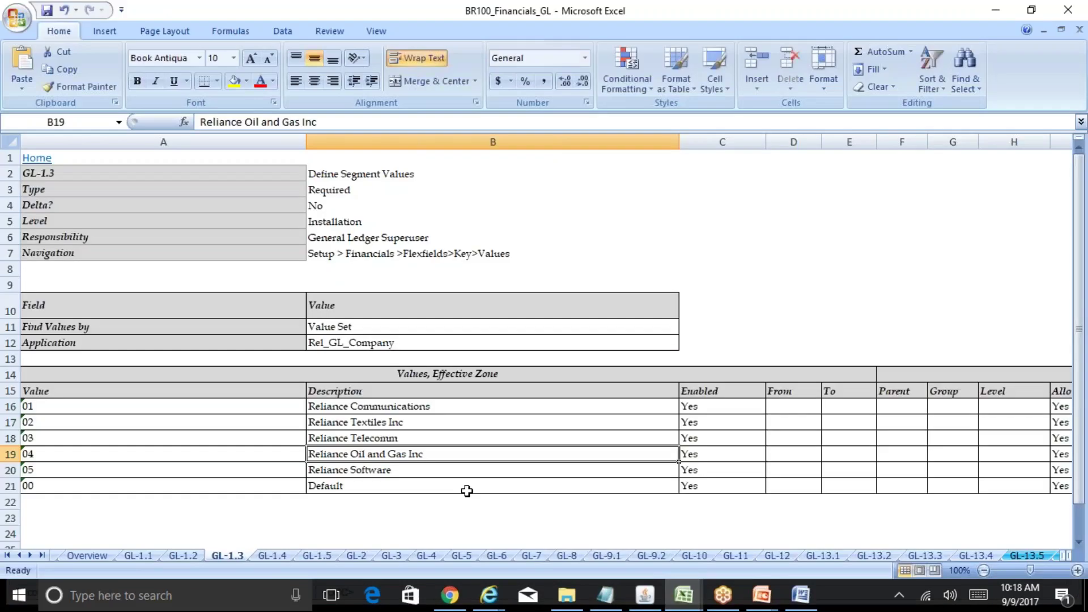
click(394, 470)
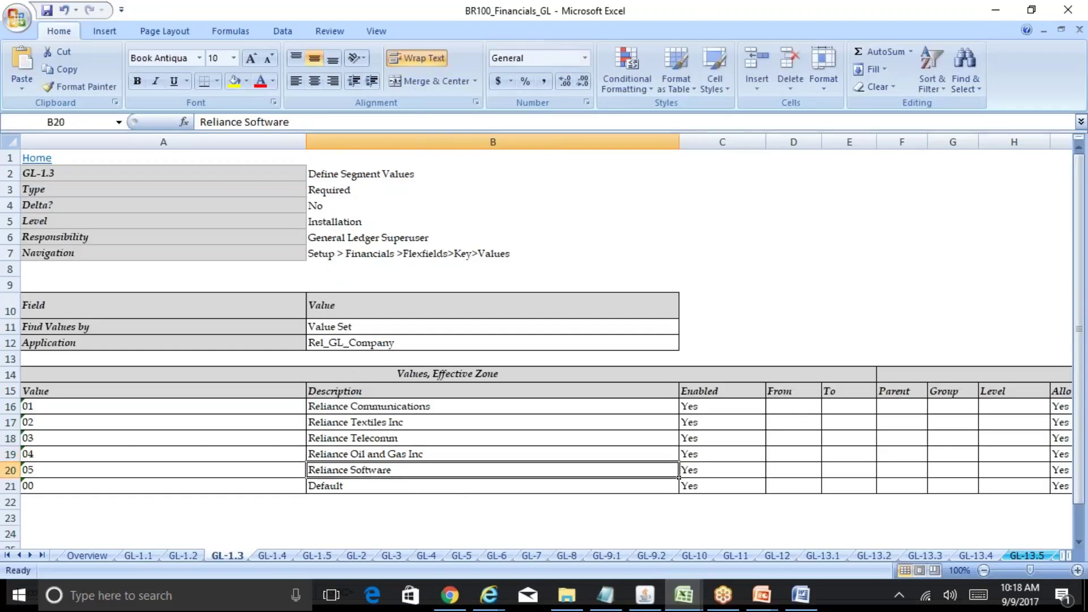
drag(298, 121, 199, 122)
key(ctrl+c)
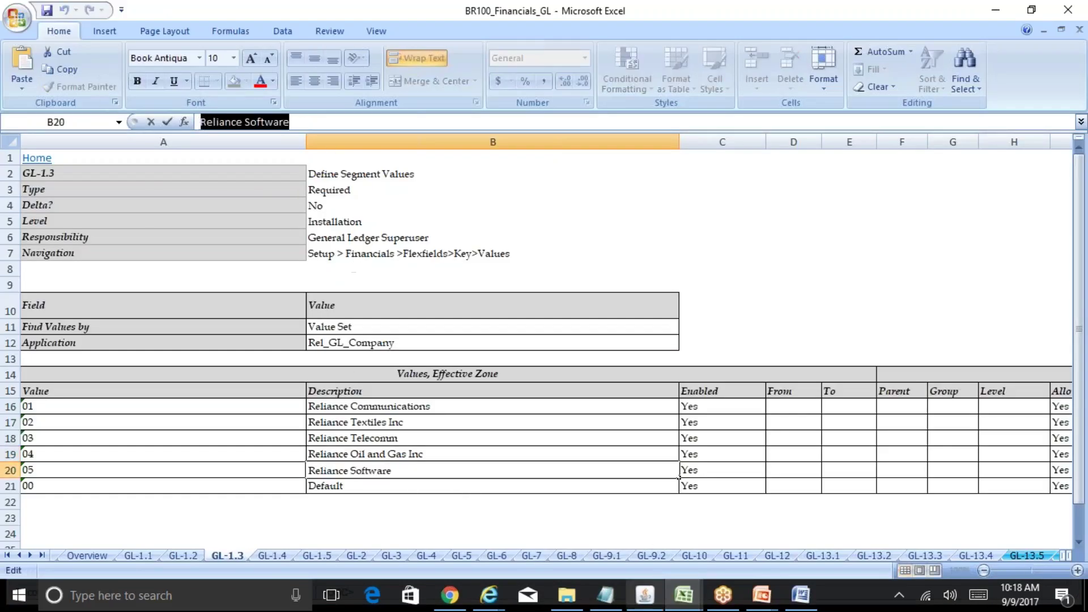
Switch to Oracle Applications, paste Reliance Software as value 05's description and accept qualifiers Yes.Yes. with an empty context
key(alt+Tab)
key(ctrl+v)
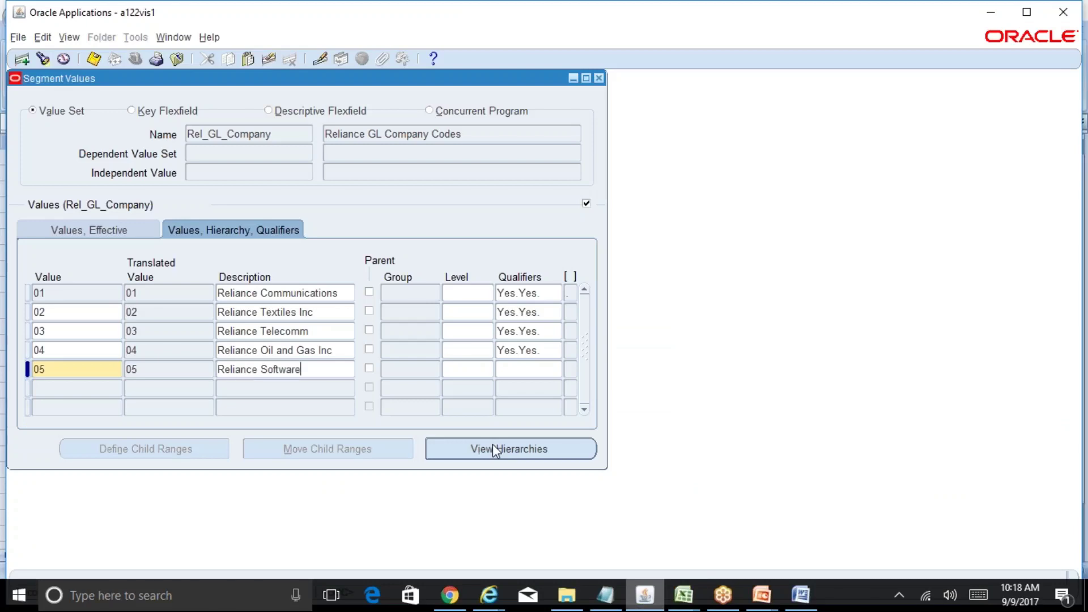
click(522, 368)
click(610, 356)
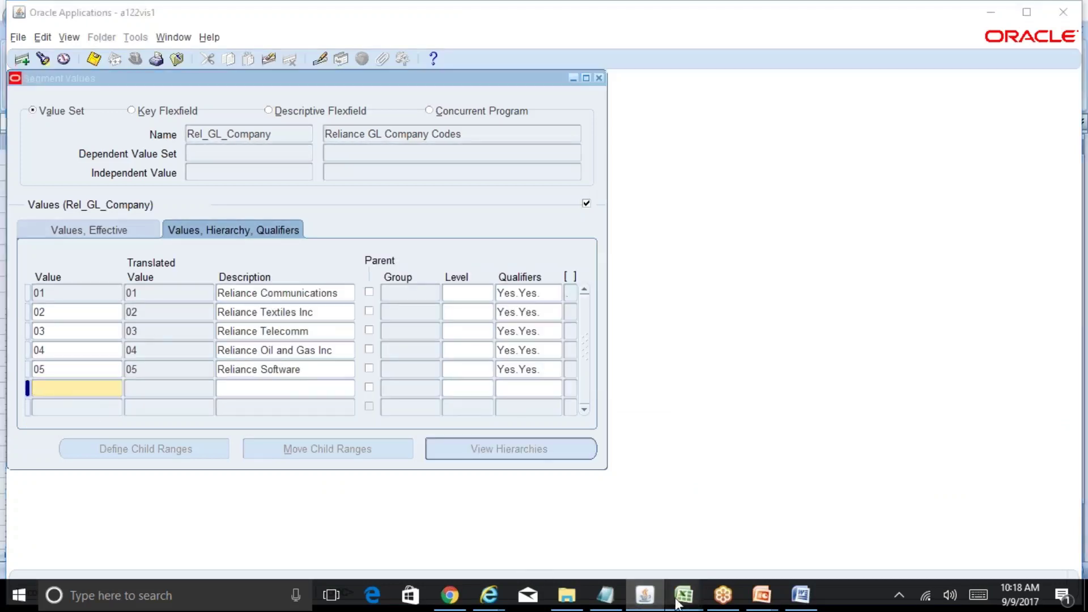
Check row 21 of the Excel workbook, and add value 00 in Oracle Applications with description Default and qualifiers Yes.Yes
mouse_move(684, 595)
click(753, 554)
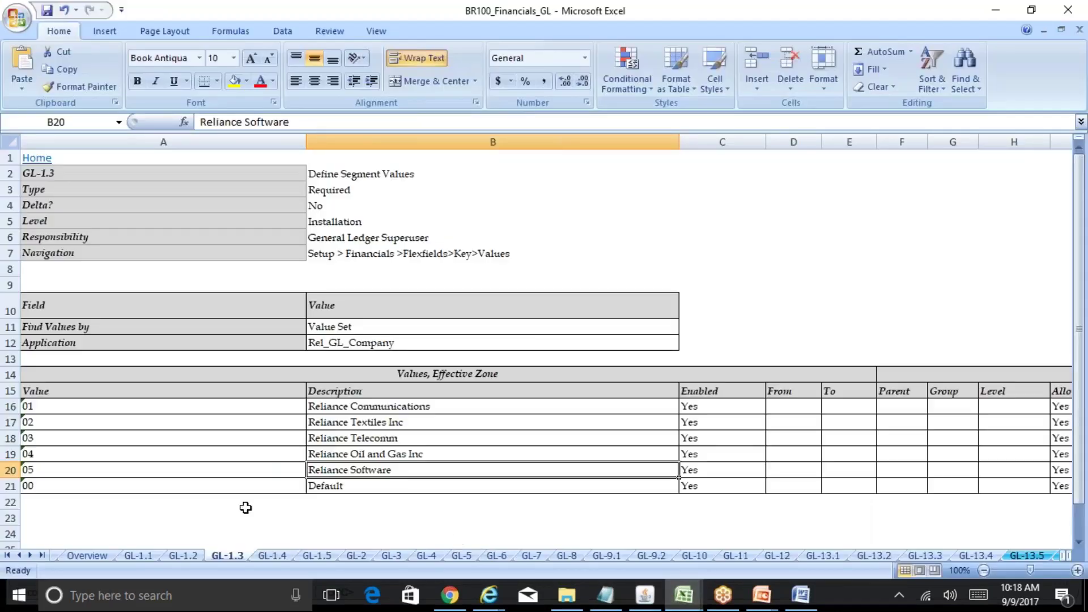
click(169, 476)
click(179, 487)
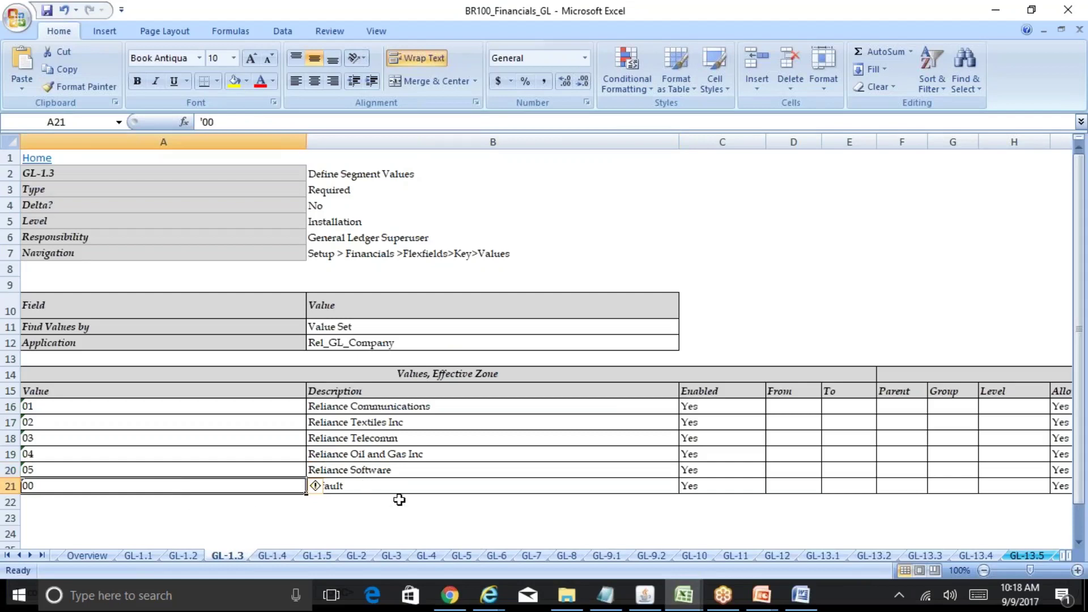
click(645, 595)
text(00)
key(Tab)
text(Default)
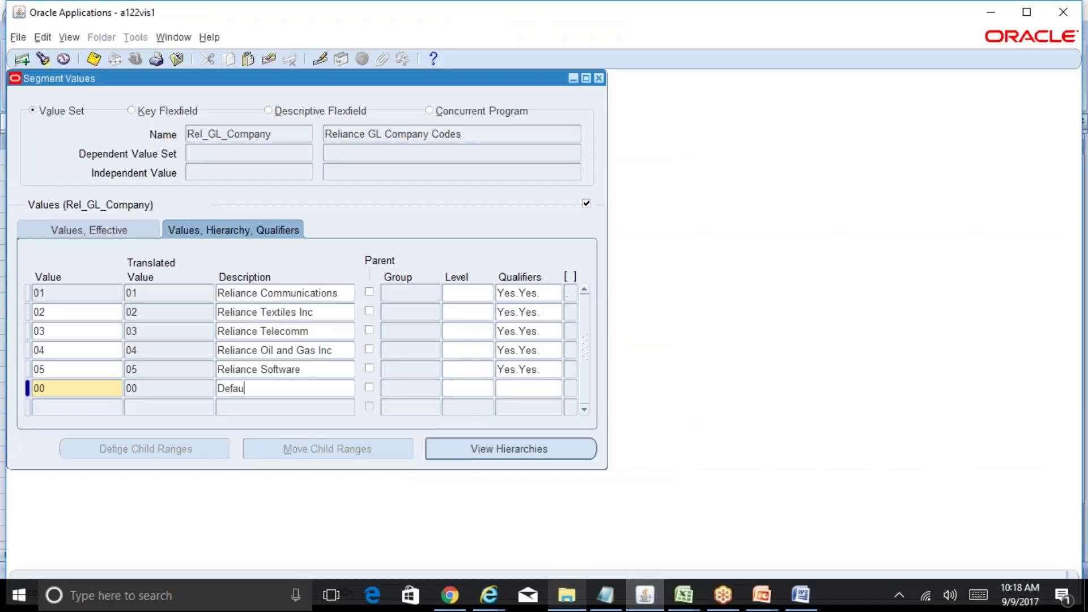
click(524, 386)
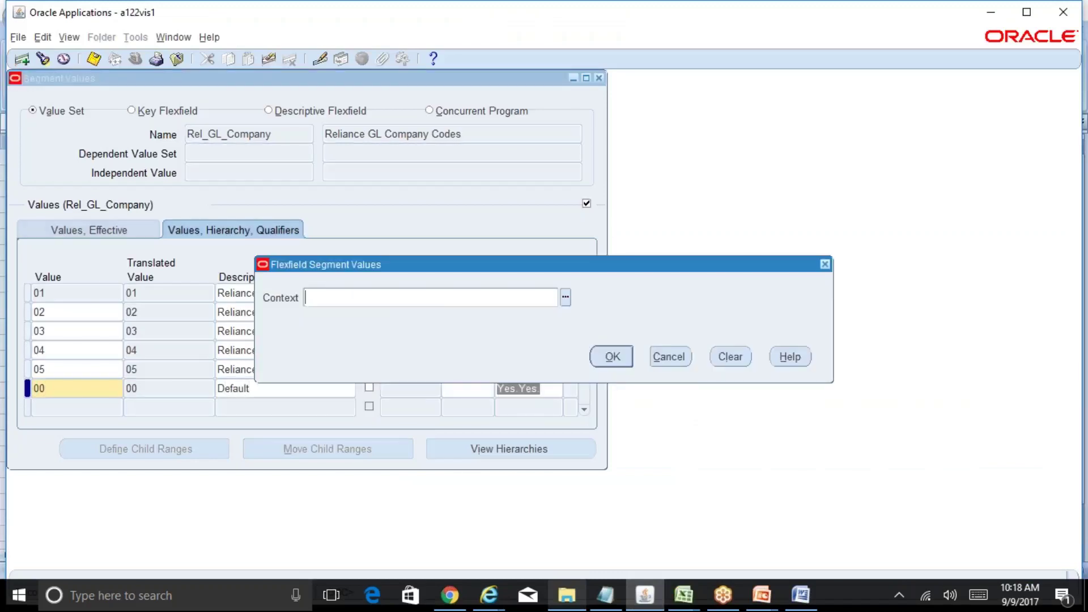
click(614, 355)
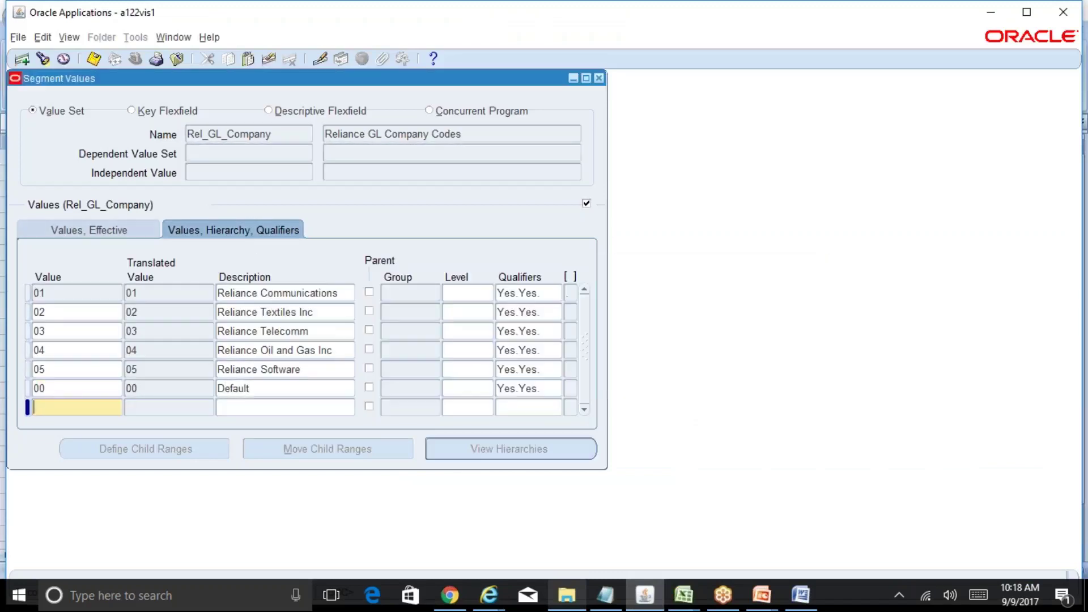
Save the Rel_GL_Company values and close the Segment Values form, acknowledging the note about compiling value set hierarchies
click(300, 369)
key(ctrl+s)
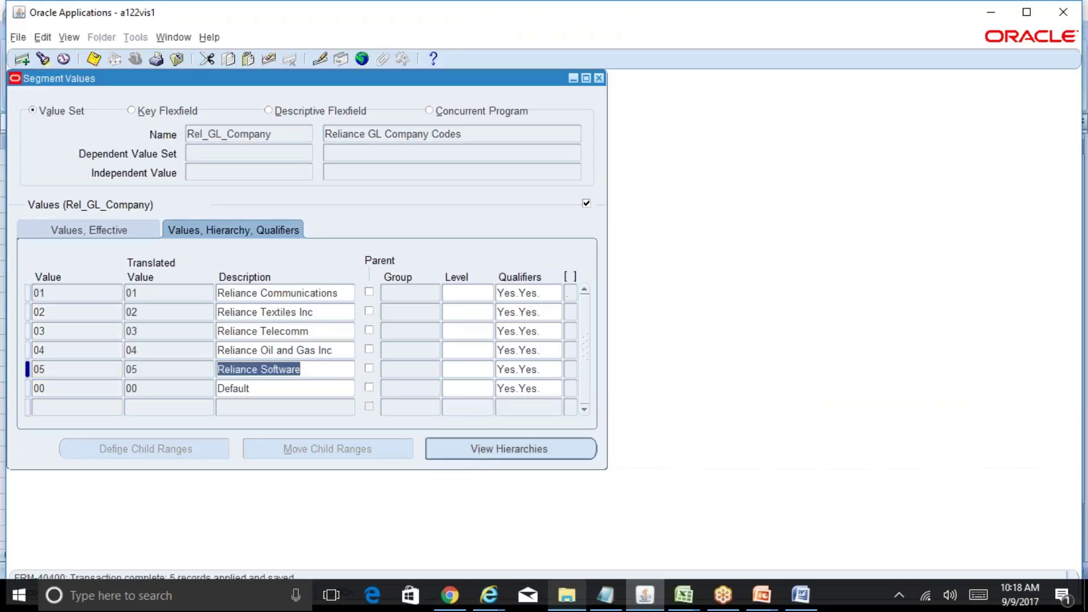
click(289, 133)
click(598, 78)
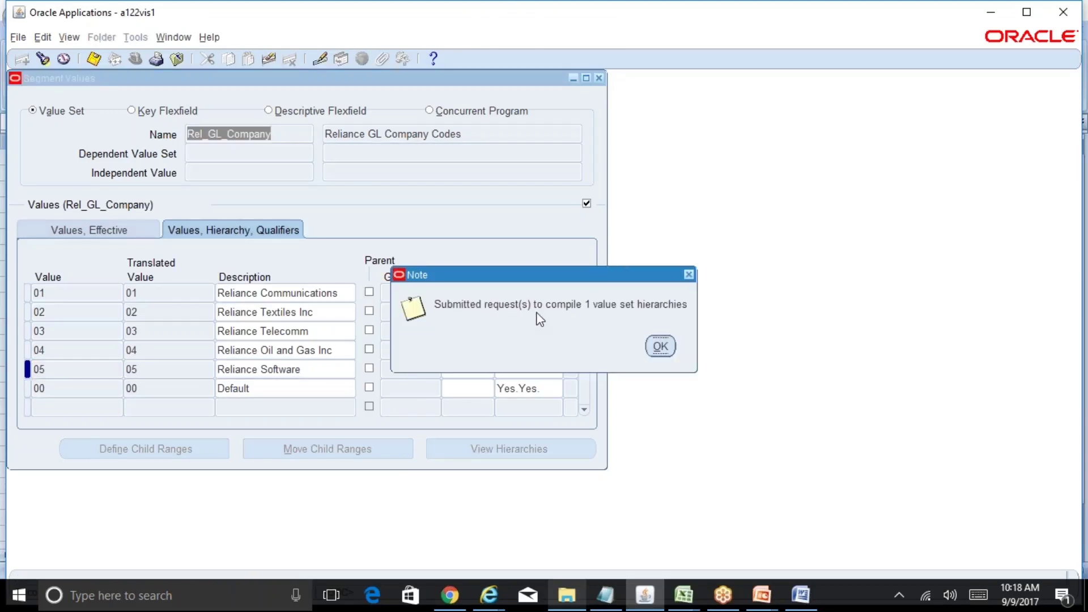
click(661, 347)
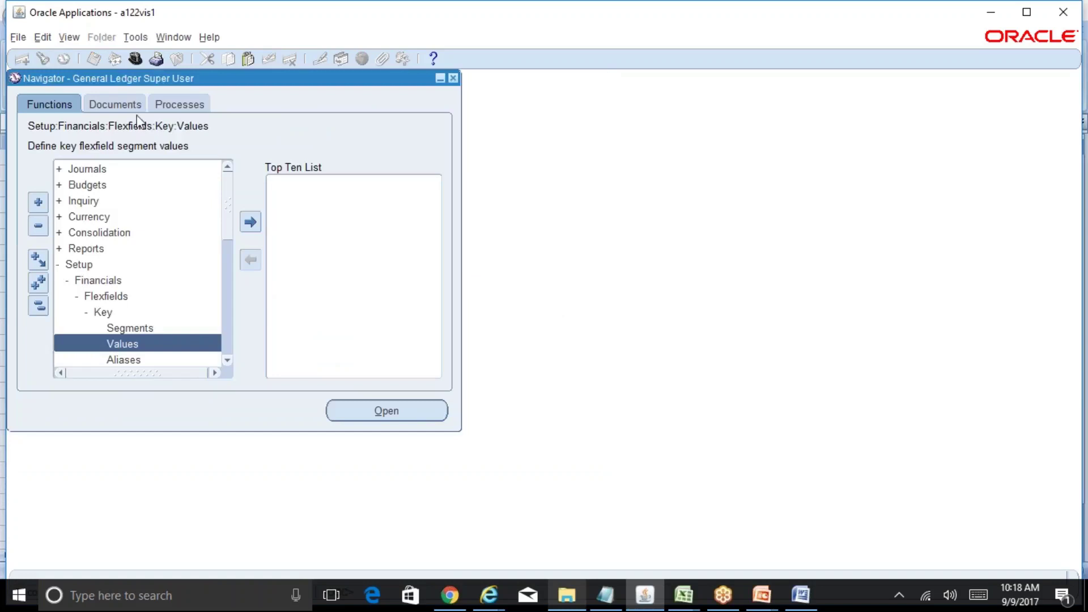
Find all my concurrent requests from the past 7 days and check the phase and status of the value set hierarchy compile request
click(75, 41)
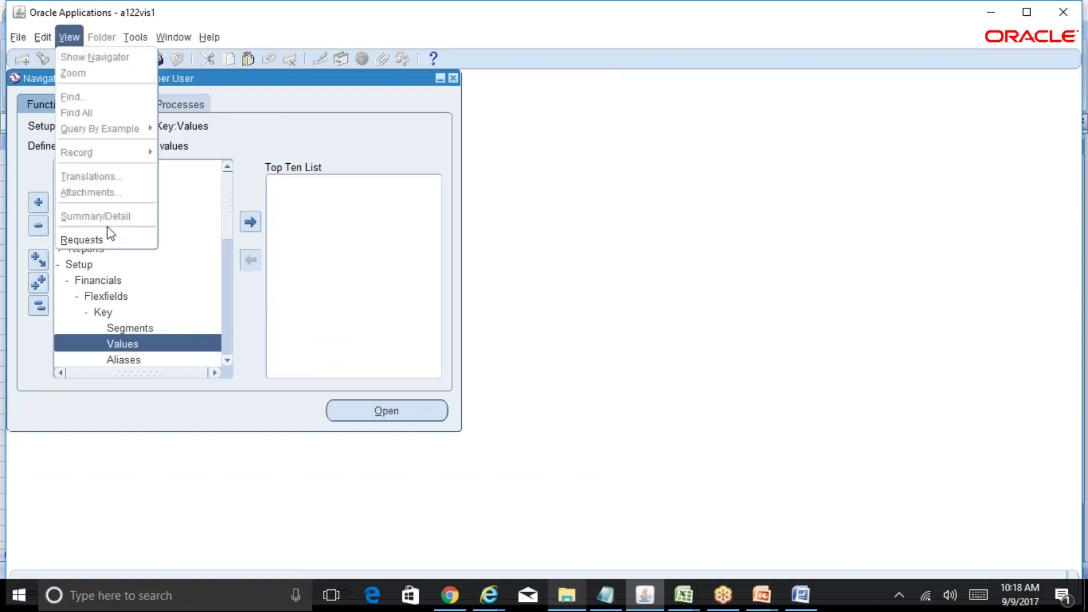
click(117, 244)
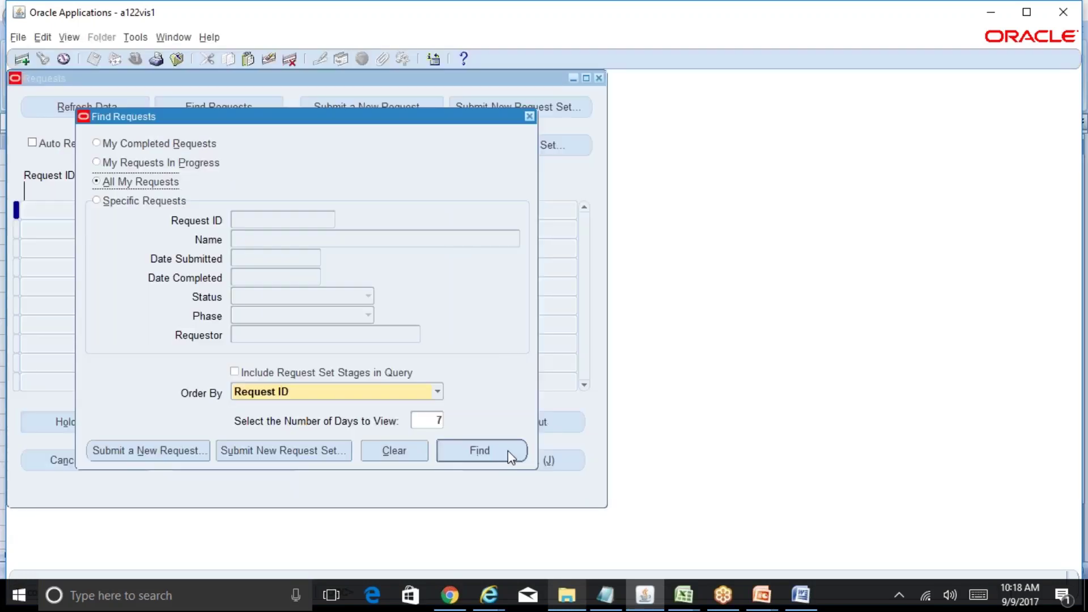
click(508, 453)
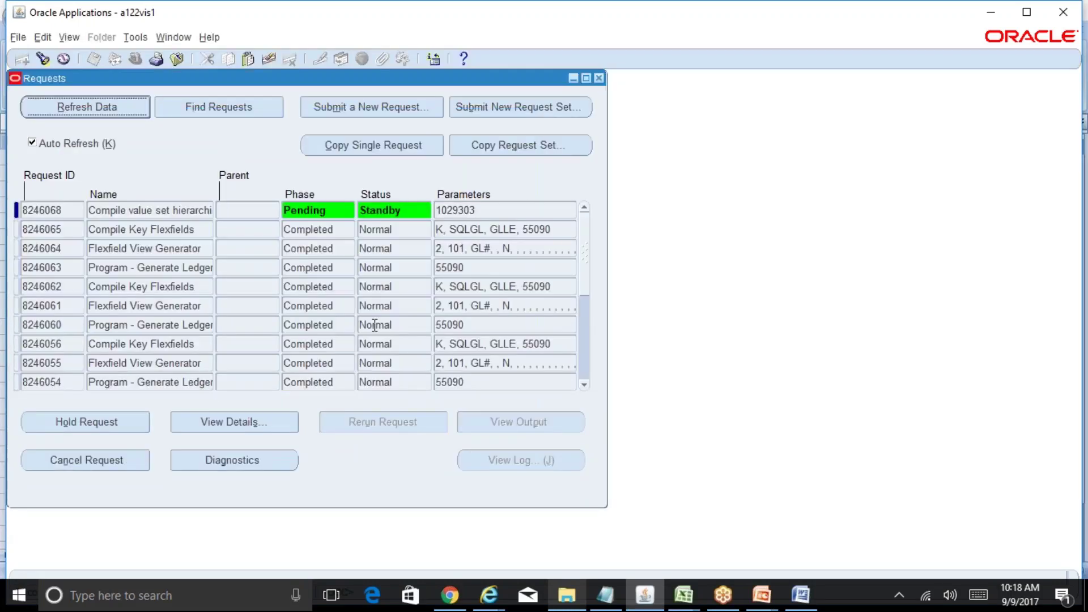
click(92, 112)
click(199, 210)
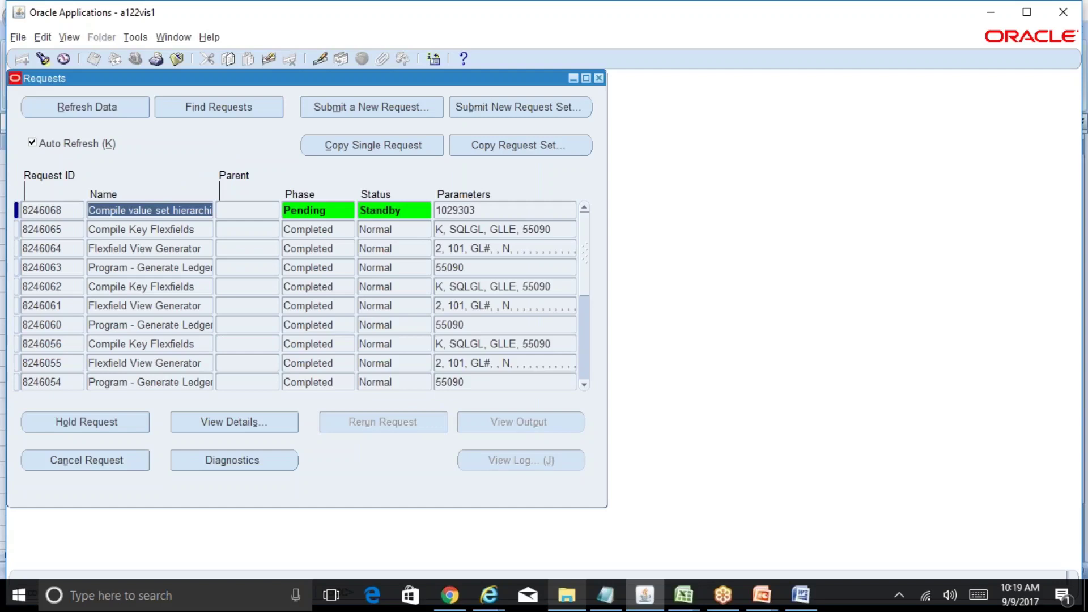
Refresh the concurrent requests list and check the phase and status of the value set hierarchy compile request
click(121, 108)
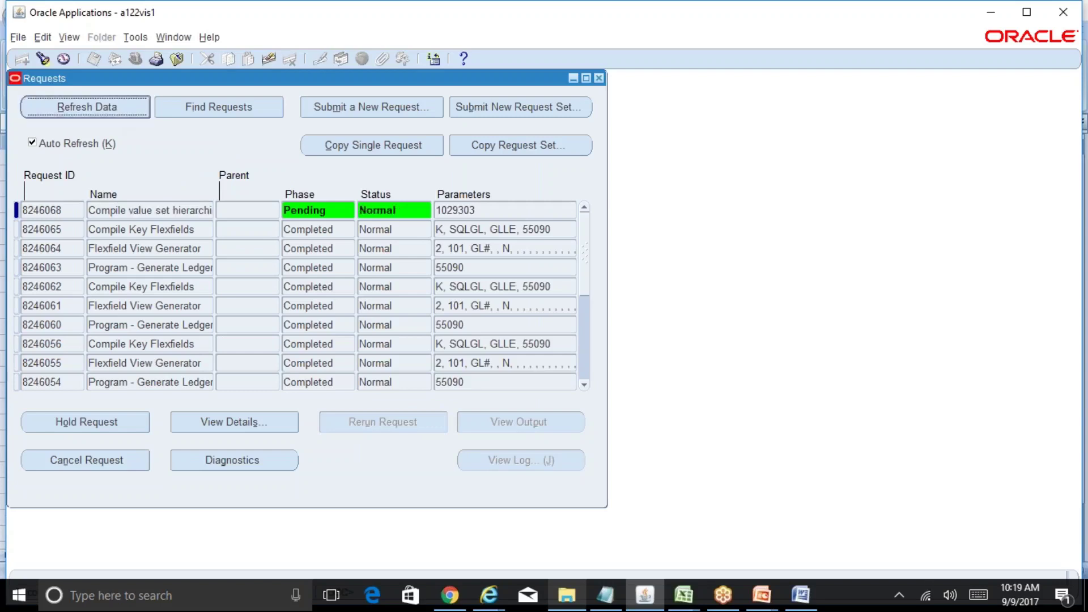
key(alt+r)
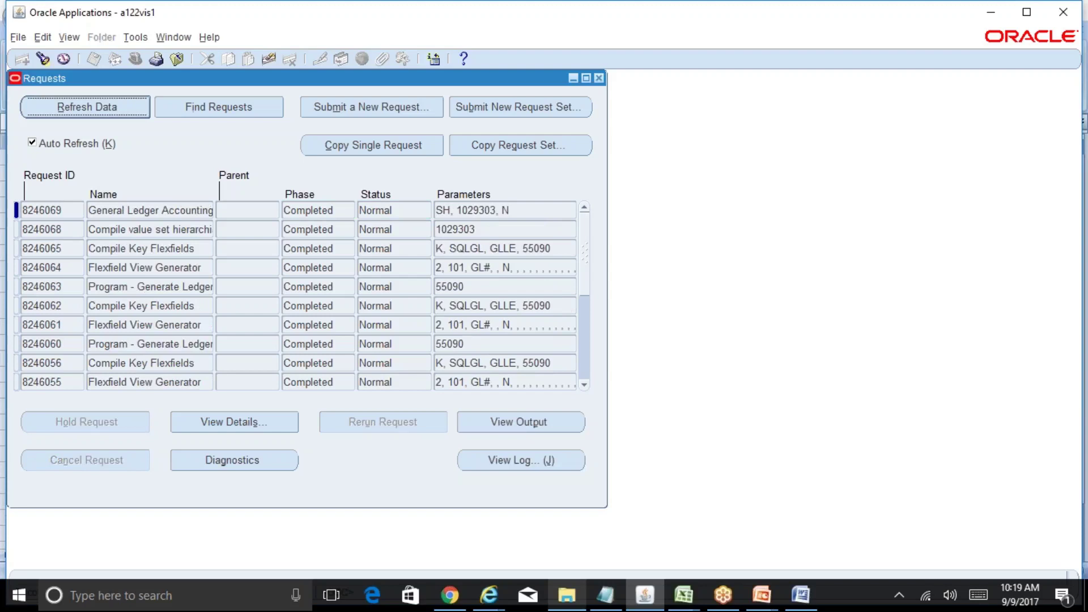
click(374, 236)
double_click(405, 226)
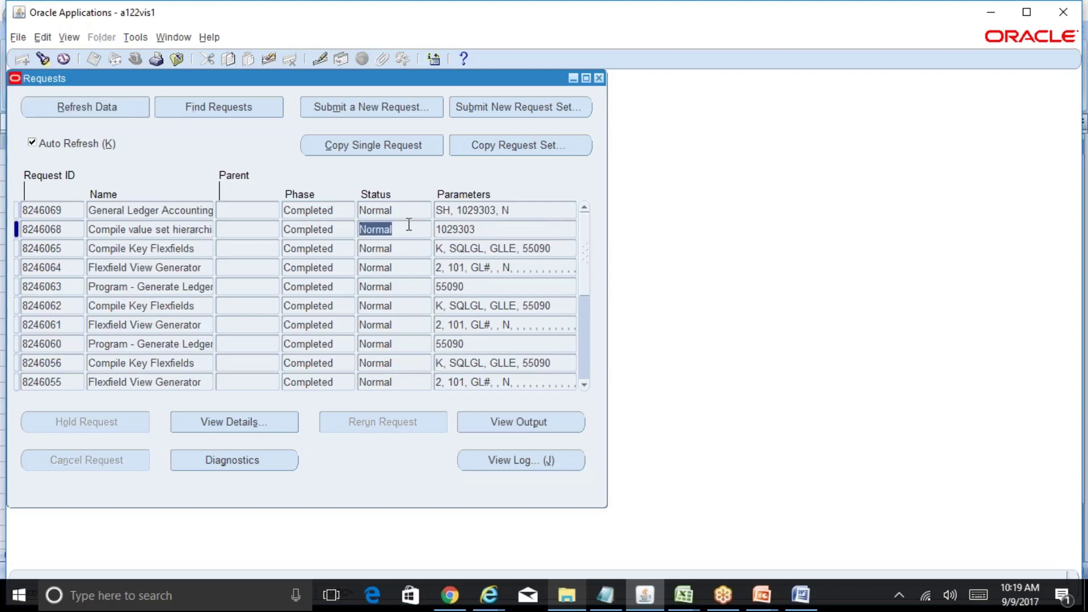
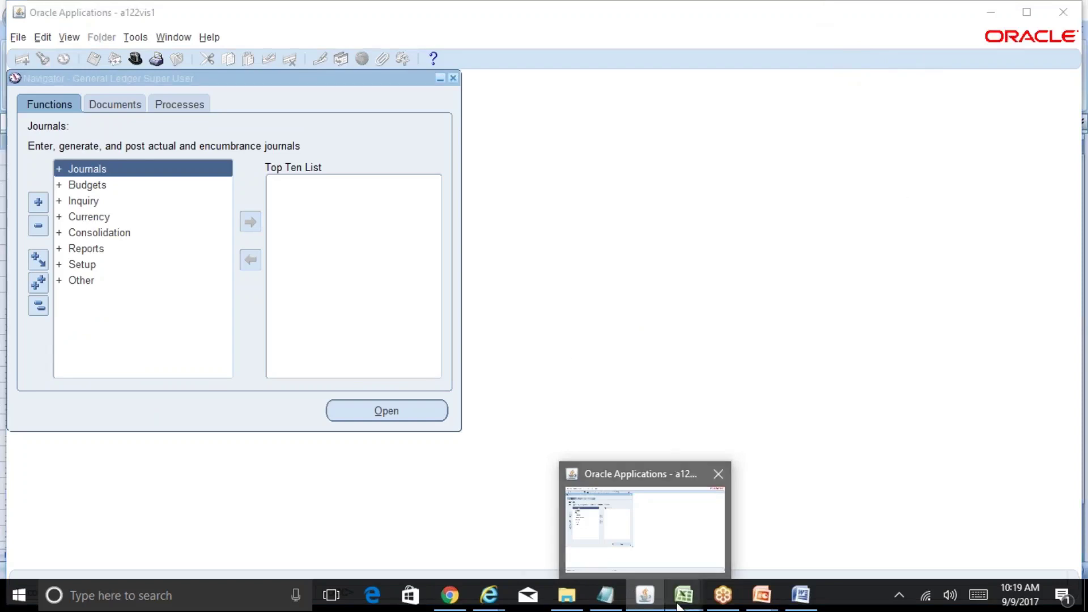
Switch to the BR100_Financials_GL Excel workbook and copy the Department segment's value set name, Operations Department, from sheet GL-1.2
mouse_move(684, 594)
click(722, 560)
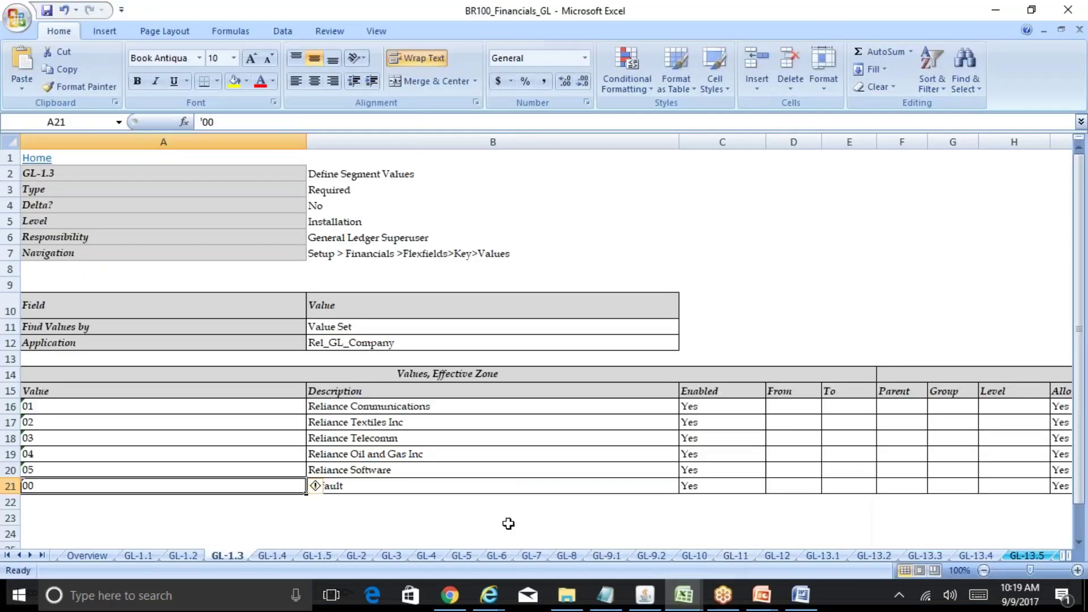
click(447, 453)
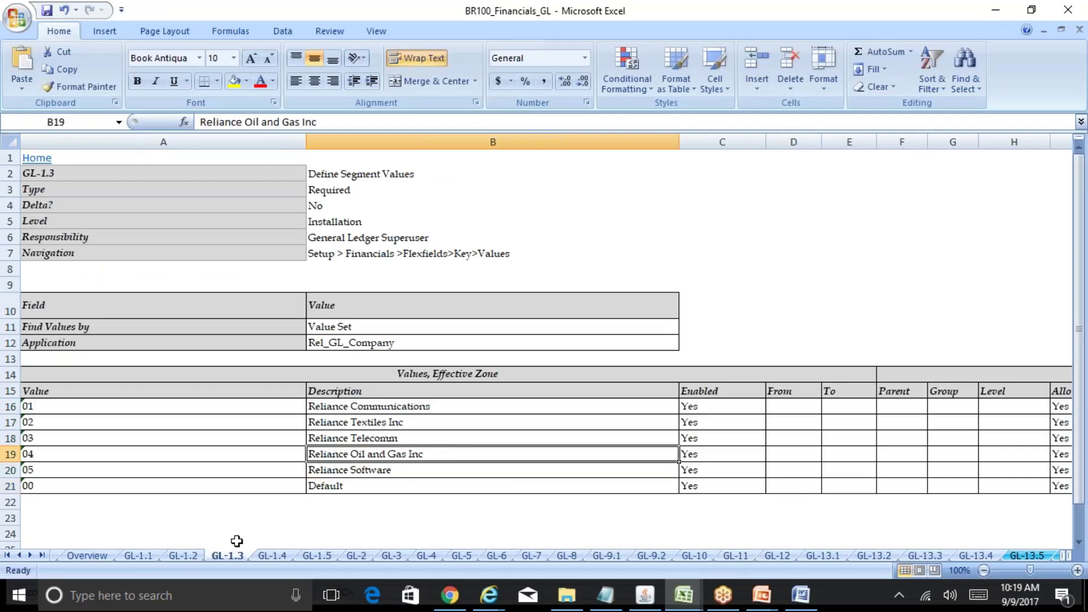
click(180, 555)
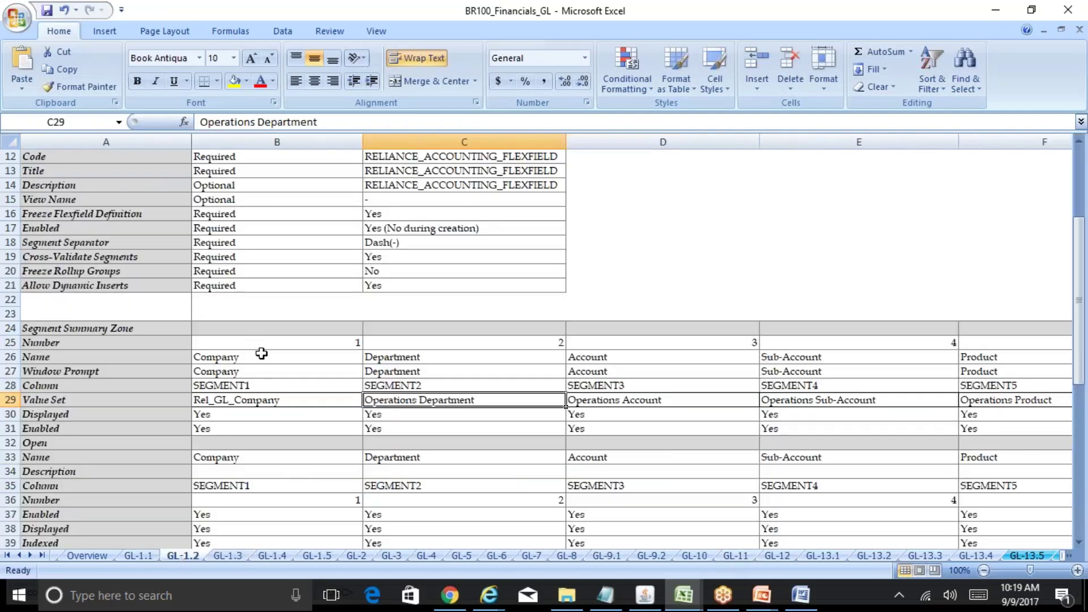
drag(285, 356, 292, 485)
click(457, 401)
drag(318, 122, 160, 119)
key(ctrl+c)
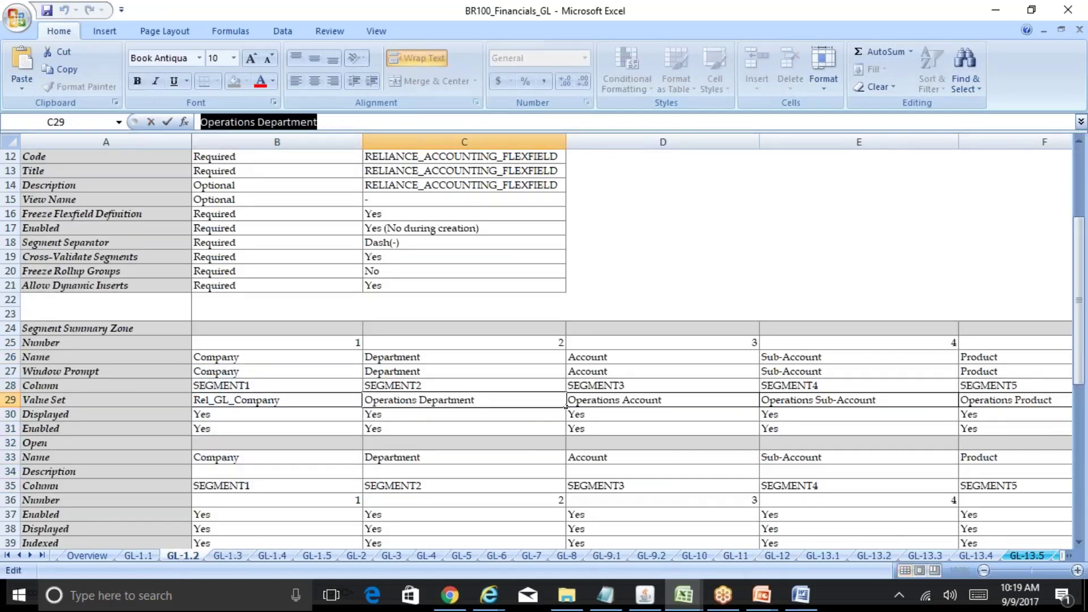
click(494, 342)
Switch to Oracle Applications and open the key flexfield Values form within the Financials setup functions
click(645, 595)
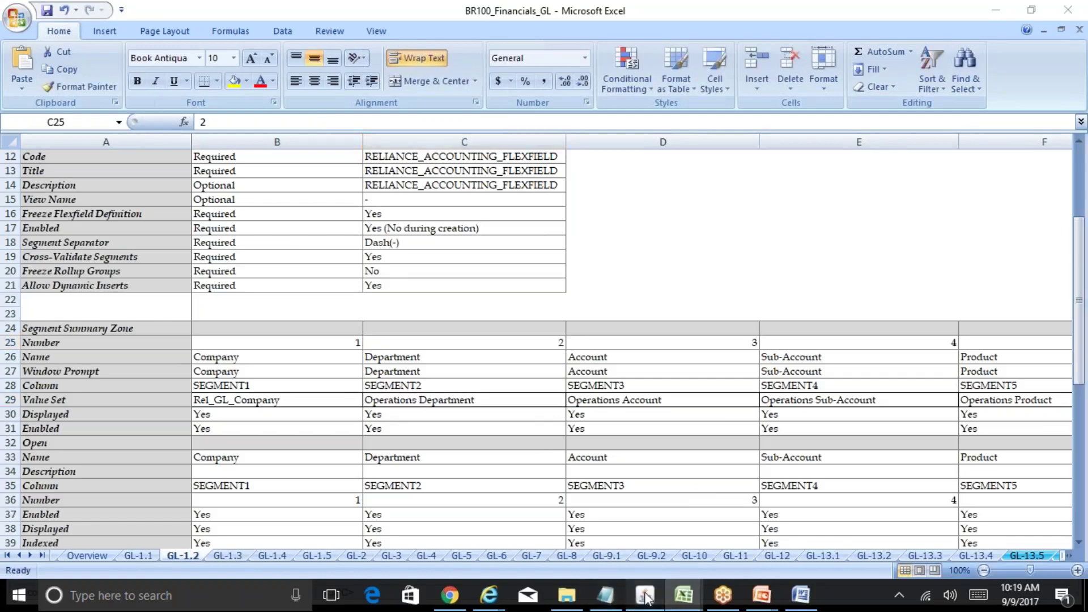
double_click(90, 266)
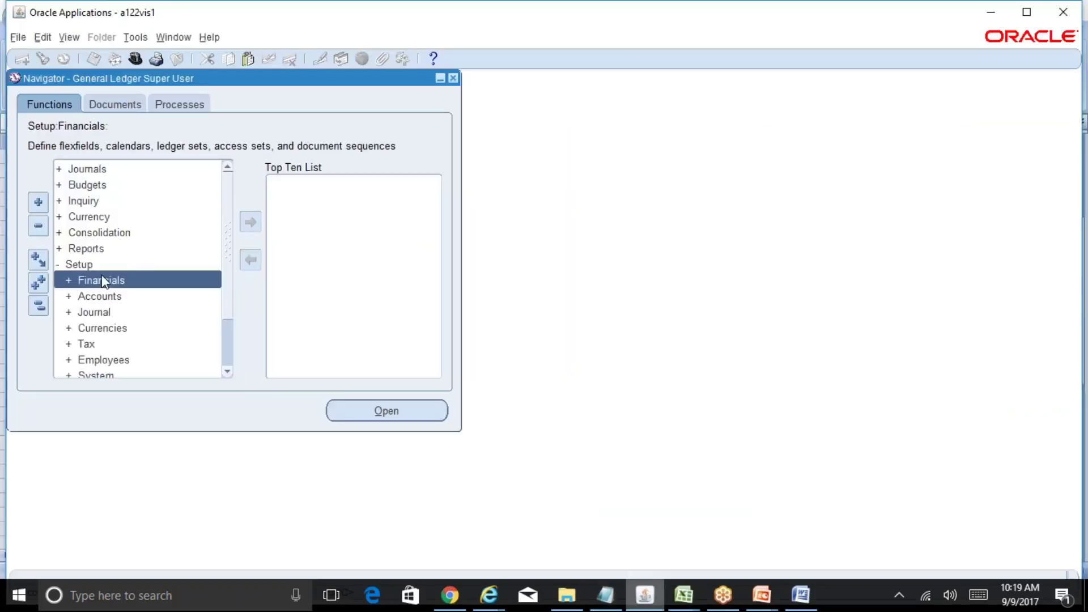
double_click(122, 283)
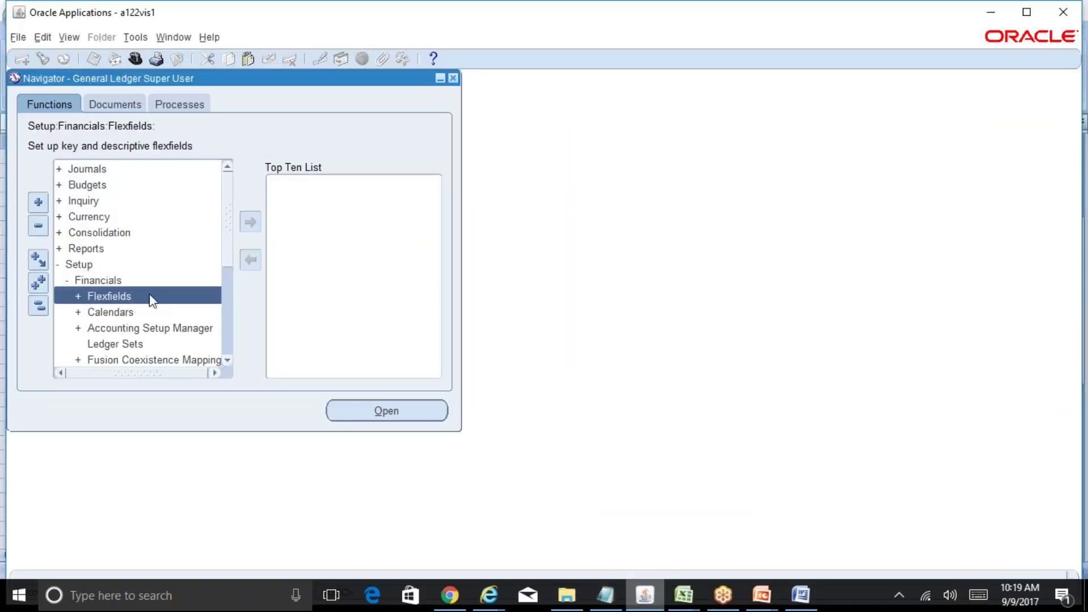
double_click(149, 295)
double_click(157, 312)
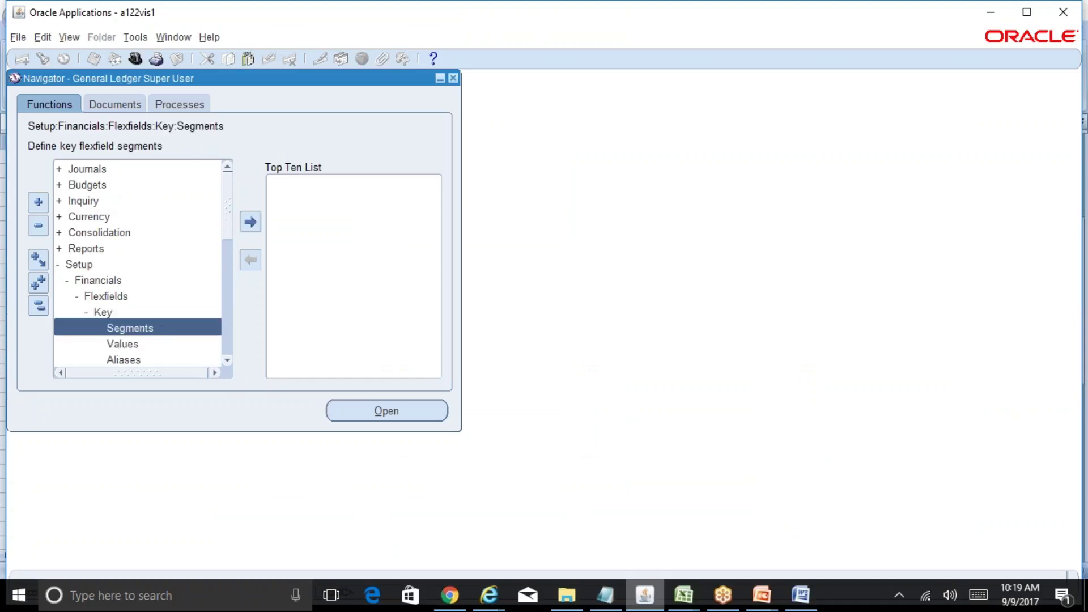
double_click(142, 344)
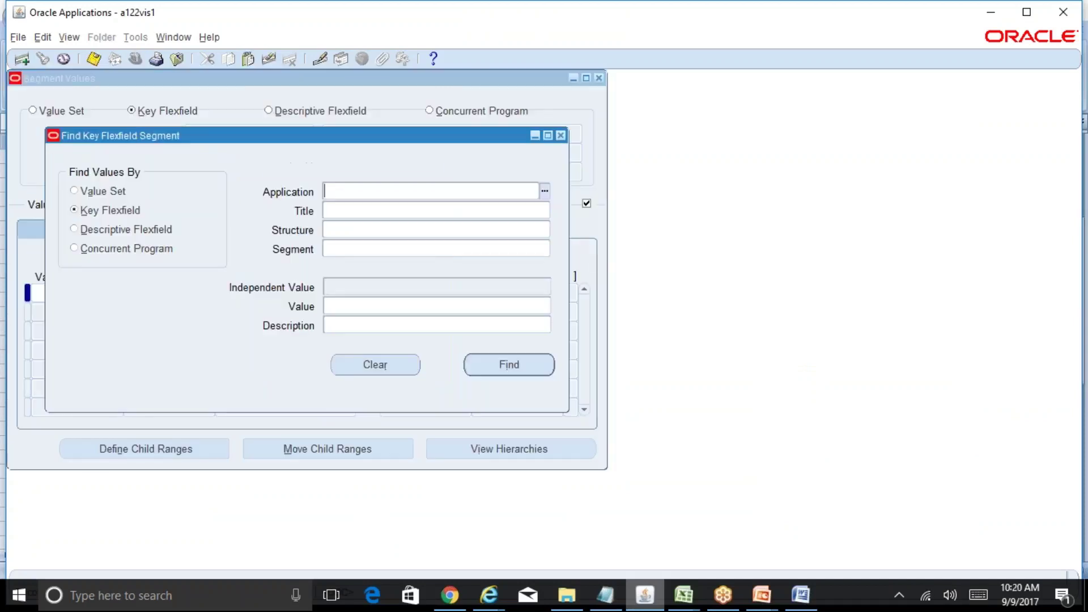
Find segment values by value set, using the copied name Operations Department
click(104, 191)
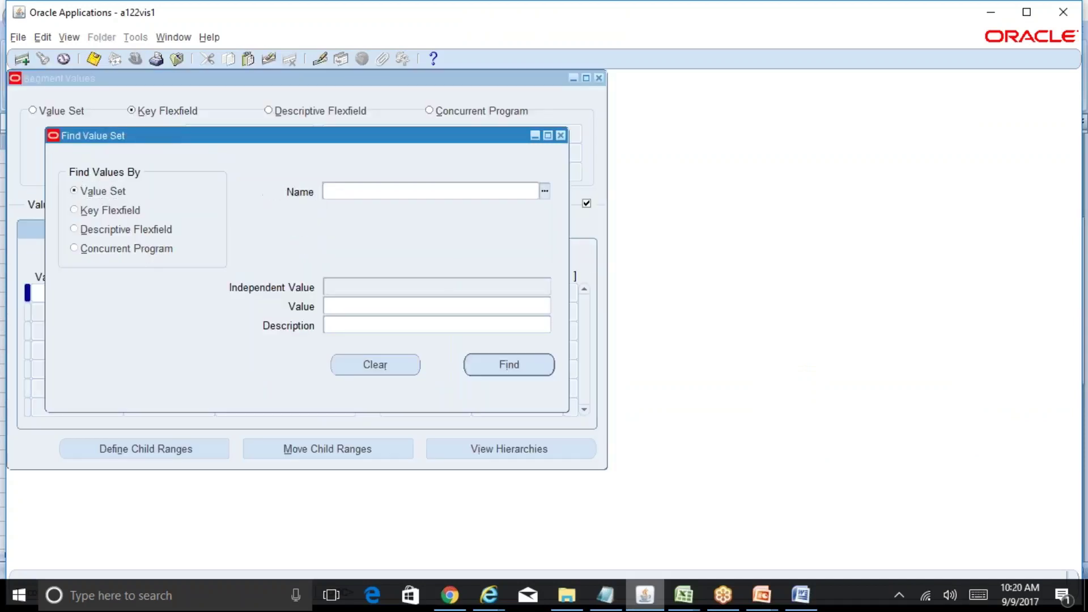
key(ctrl+v)
click(400, 304)
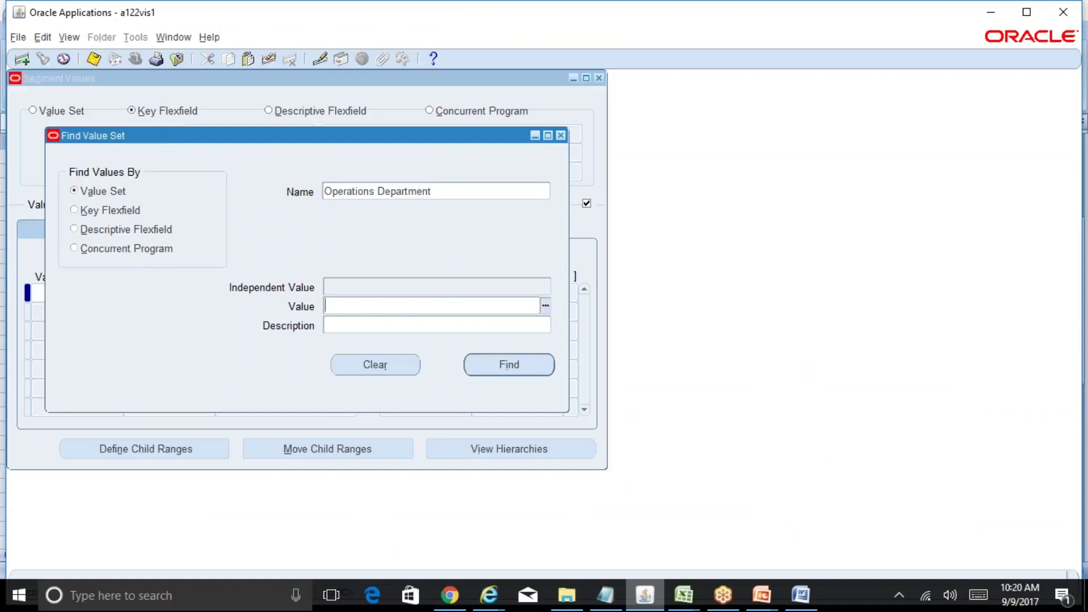
click(517, 370)
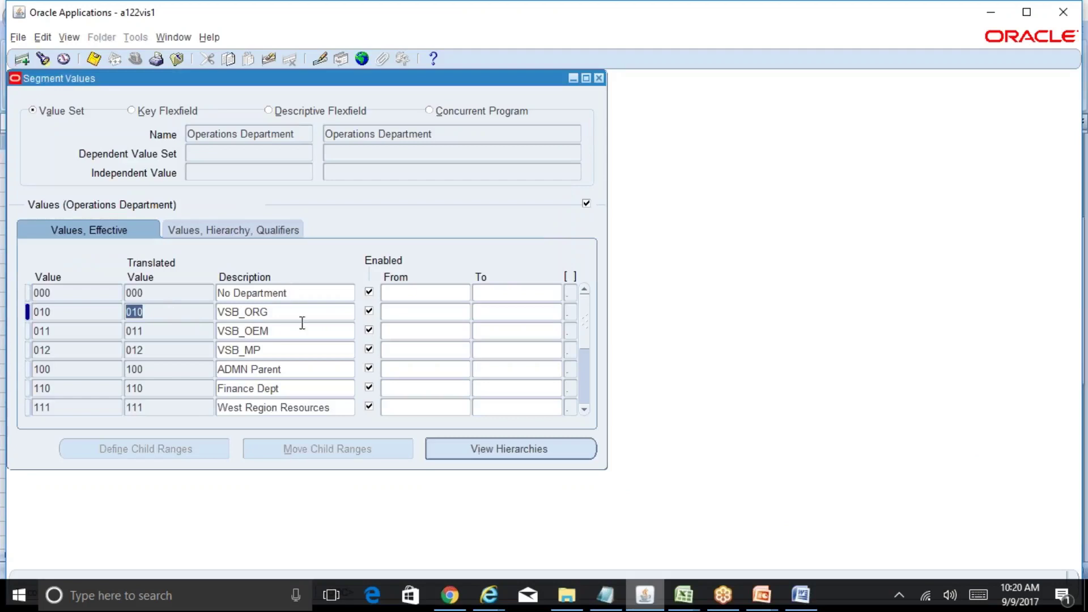
Review the Operations Department values and their descriptions, from the first departments through the zone and sales departments
click(295, 372)
key(Down)
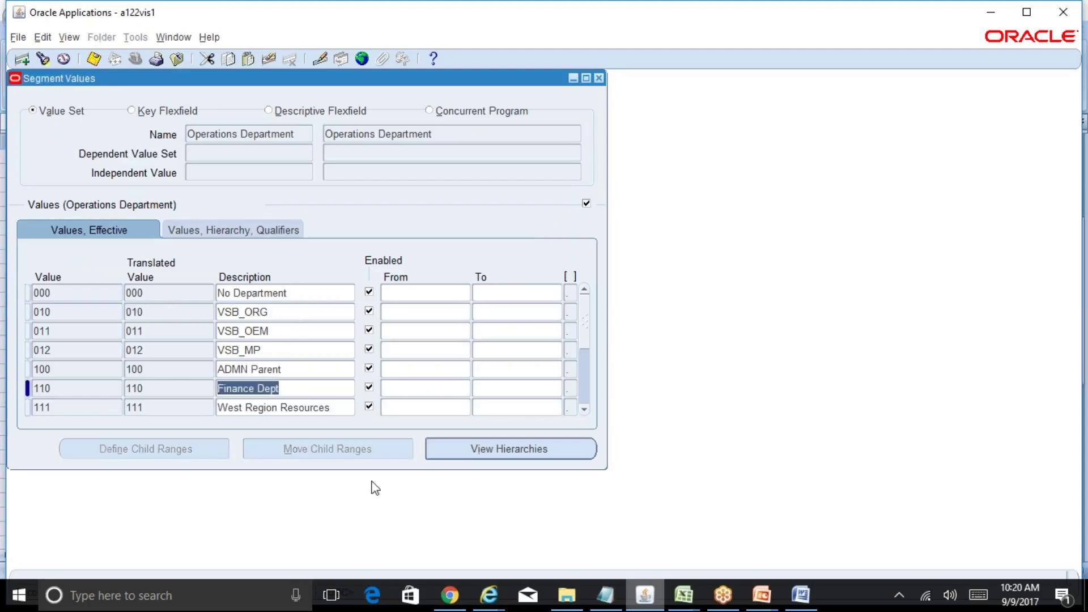
key(Page_Down)
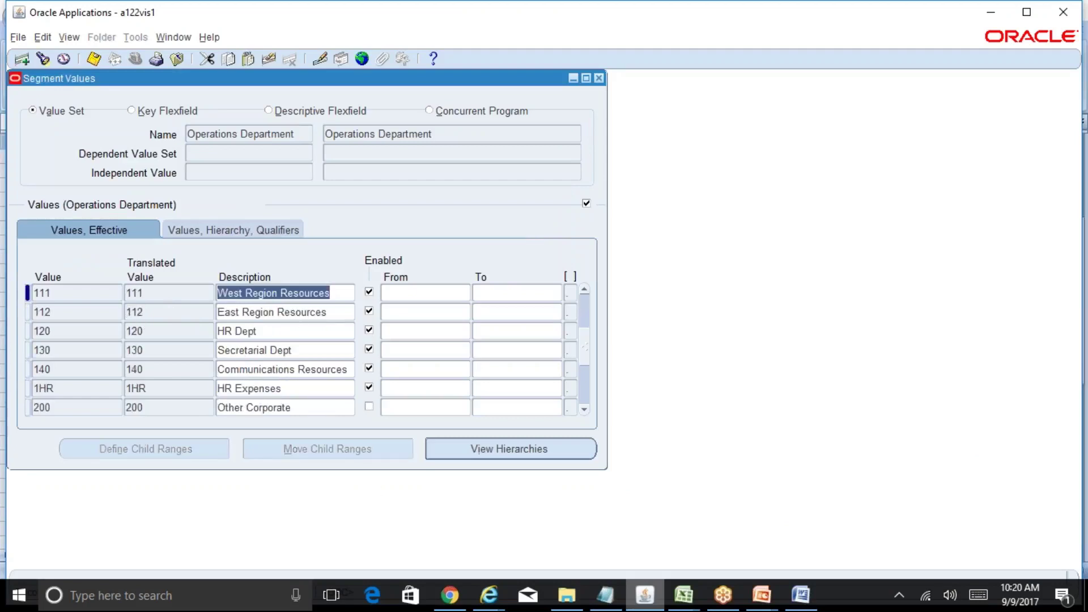
key(Page_Down)
key(Page_Down)
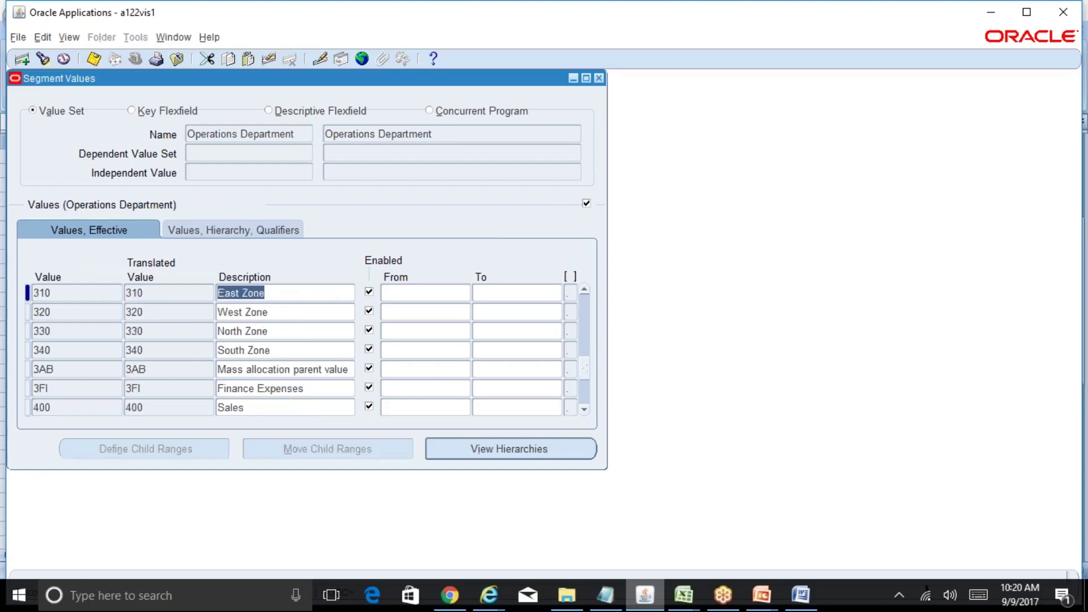
key(Page_Down)
key(Page_Up)
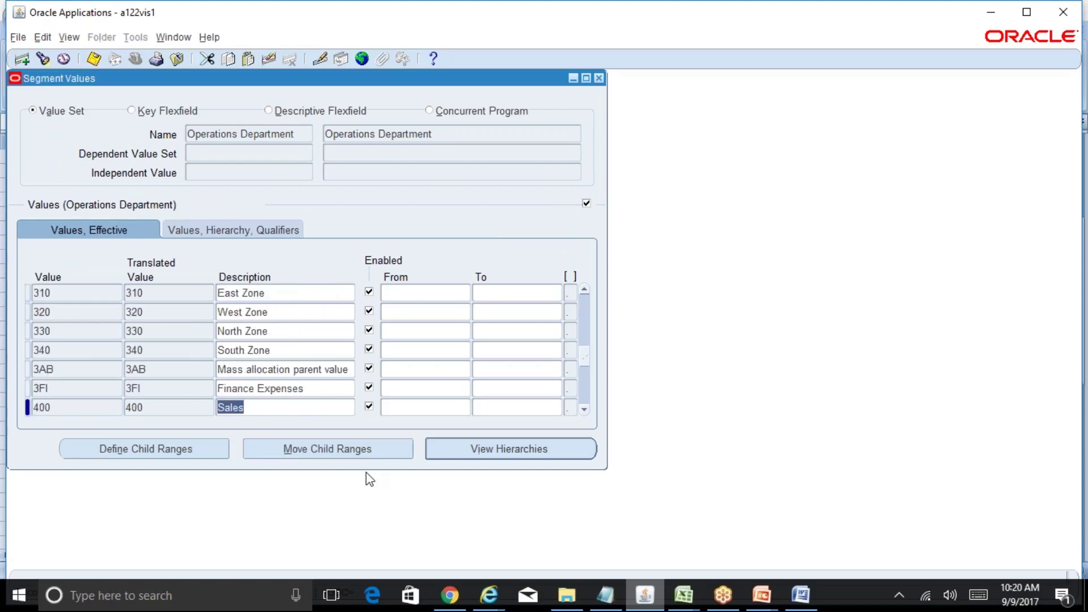
click(285, 298)
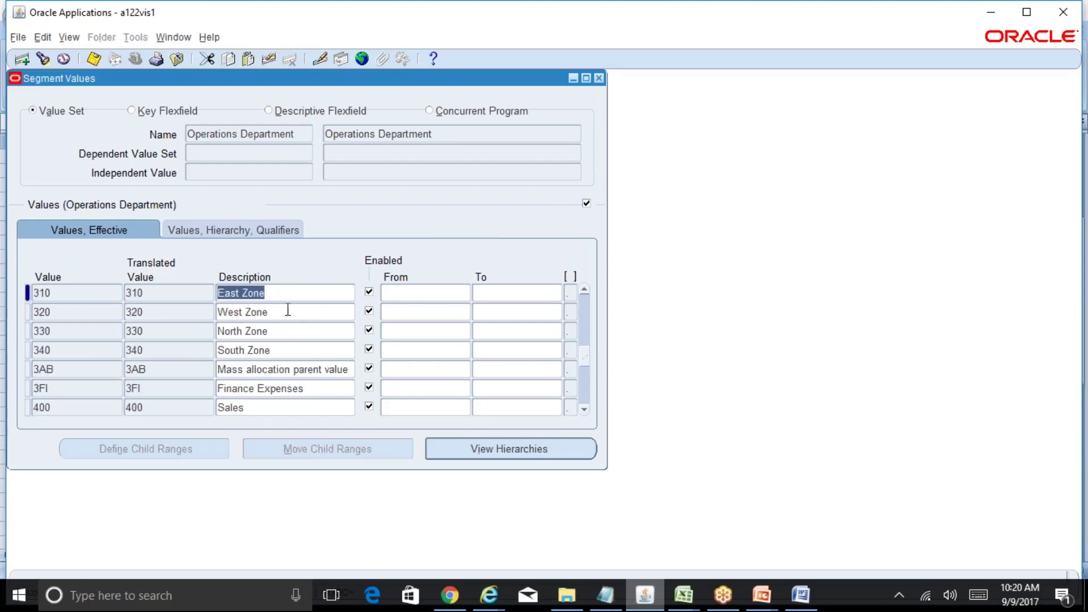
click(307, 390)
click(286, 409)
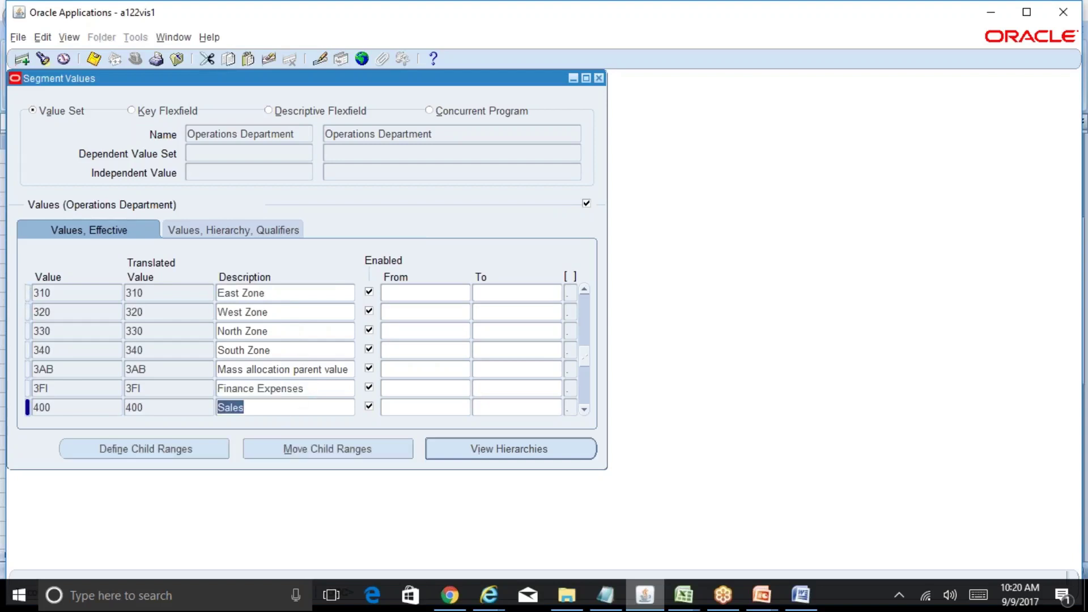
scroll(306, 350, down, 2)
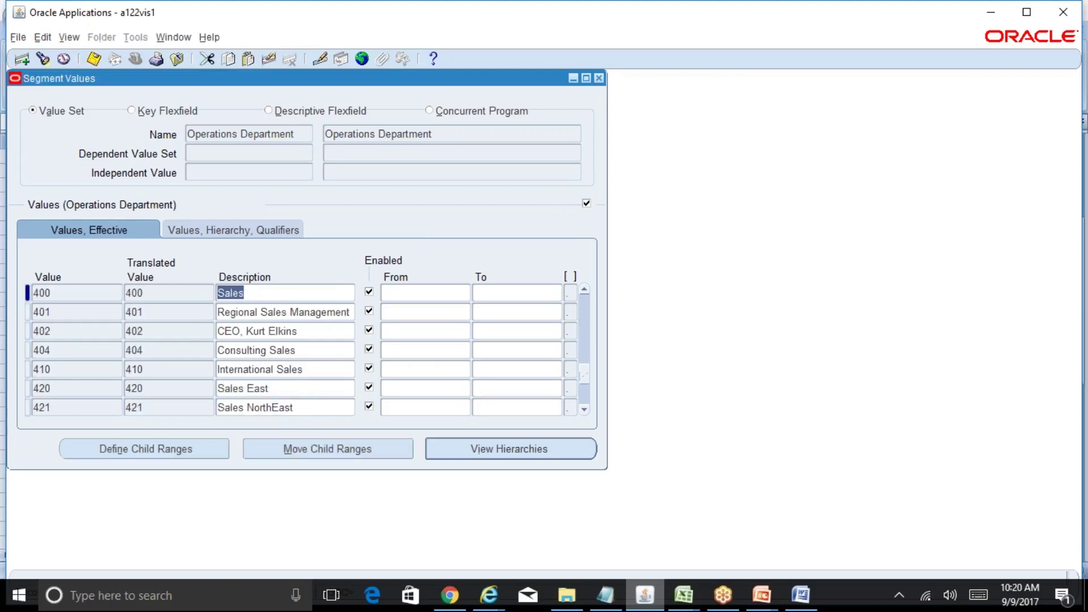
scroll(306, 350, down, 2)
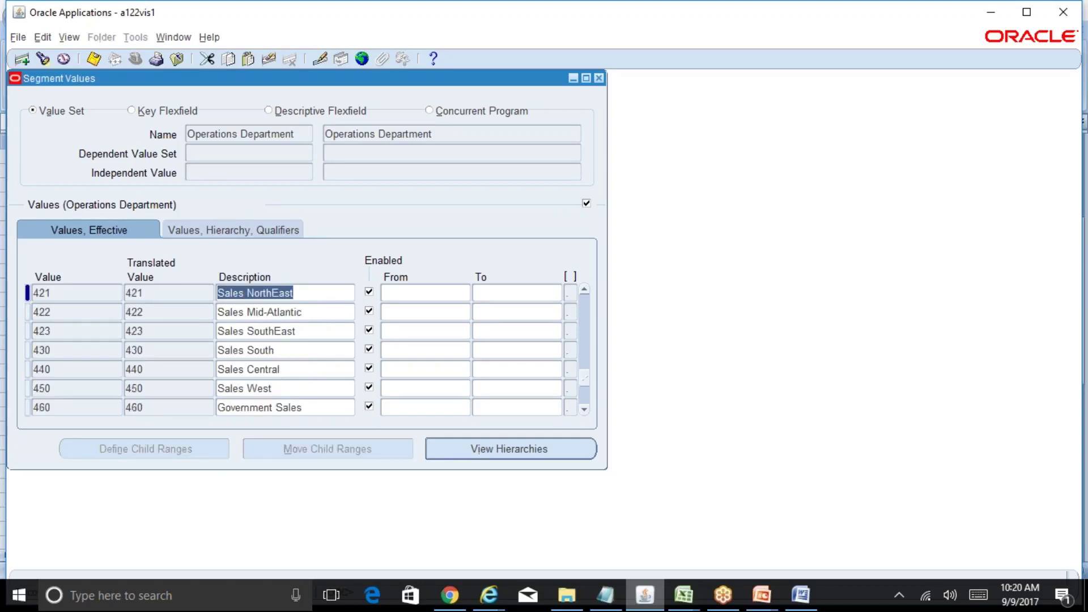
Run a new value set search, replacing the name with Operations Account
click(295, 133)
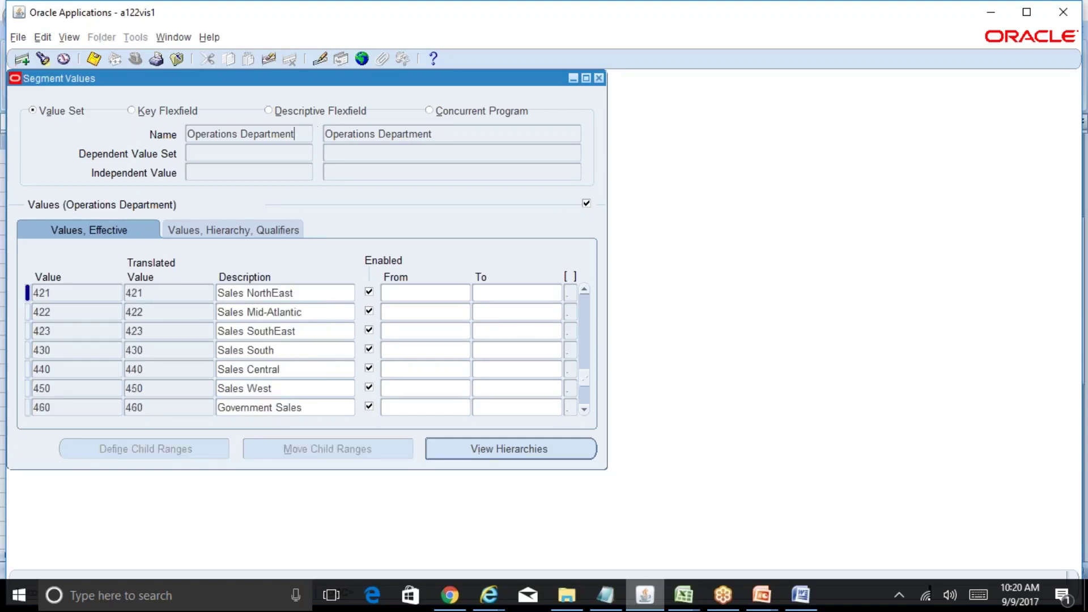
click(48, 59)
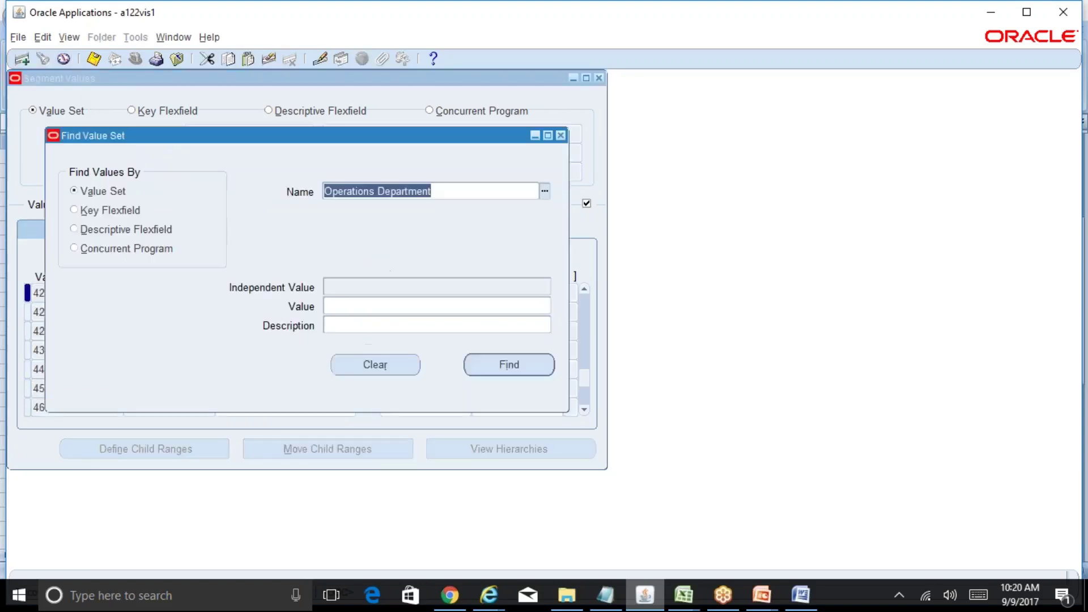
click(457, 191)
key(BackSpace)
key(BackSpace)
key(BackSpace)
key(BackSpace)
key(BackSpace)
key(BackSpace)
key(BackSpace)
key(BackSpace)
key(BackSpace)
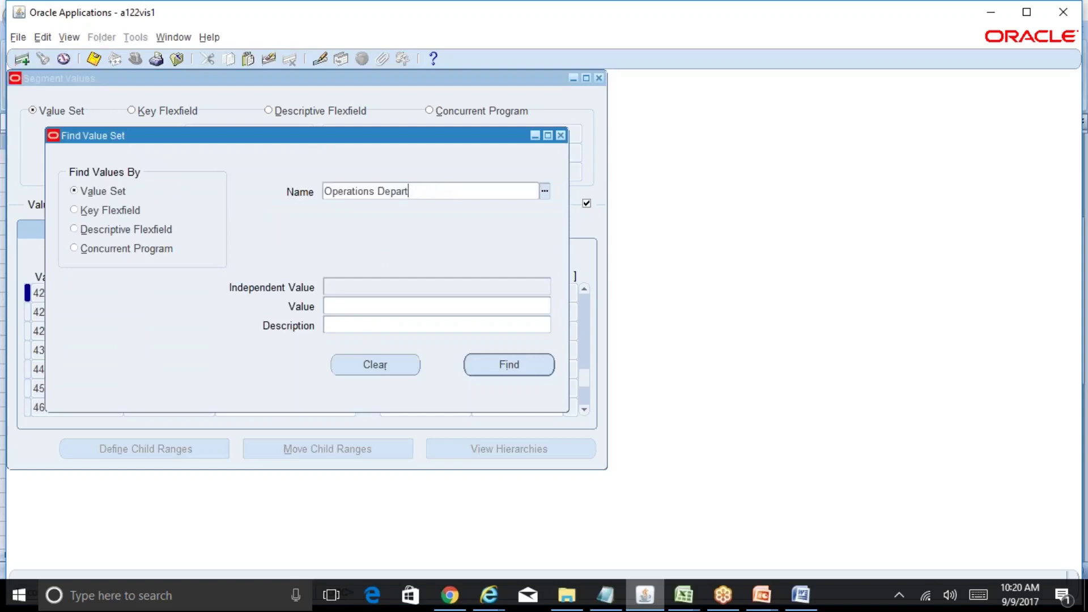
key(BackSpace)
text(account)
key(Tab)
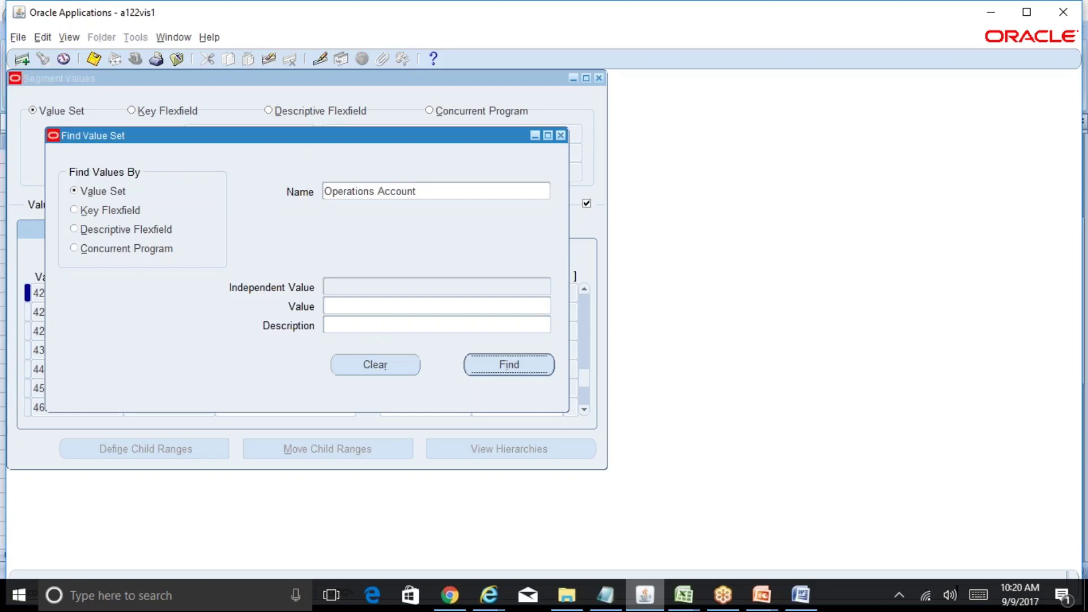
key(Return)
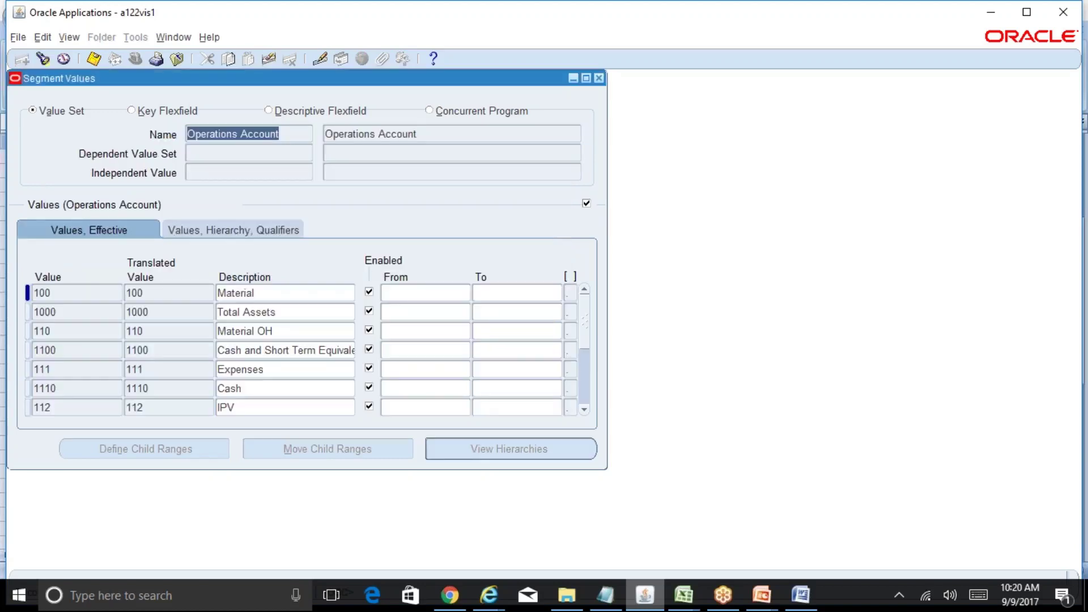
Review the Operations Account values and their descriptions, paging from Total Assets through the receivable, inventory and accumulated depreciation accounts
click(294, 318)
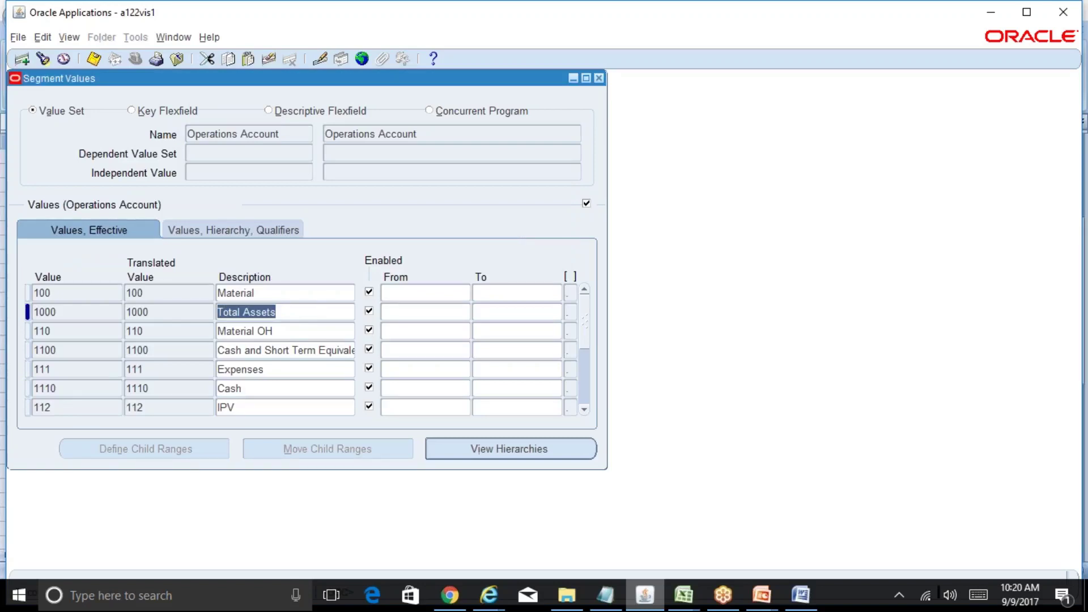
key(Page_Down)
key(Page_Down)
key(Page_Down)
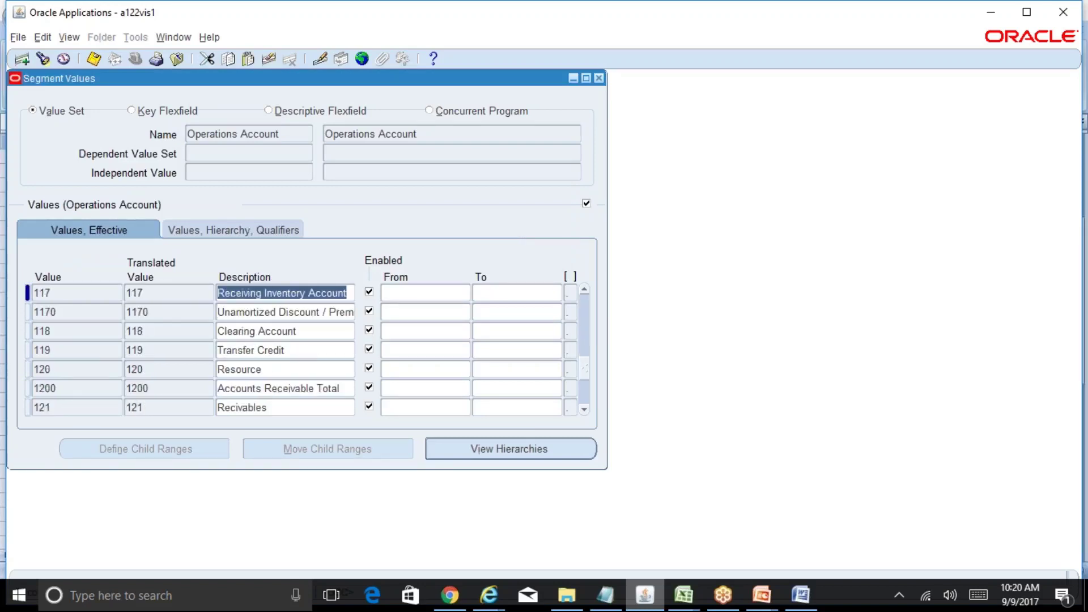
key(Page_Down)
key(Page_Down)
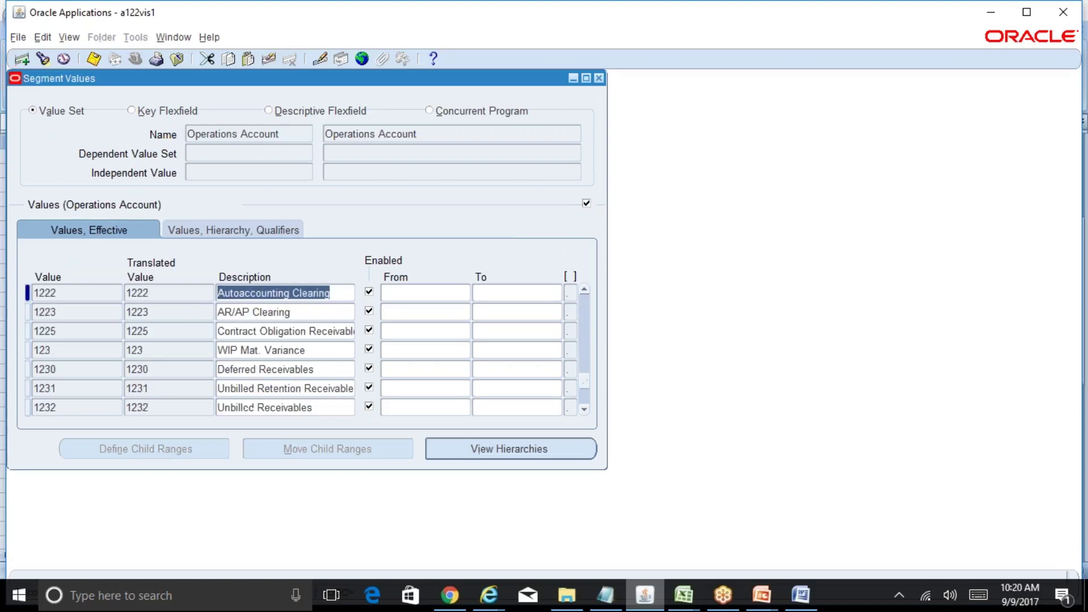
key(Page_Down)
key(Page_Down)
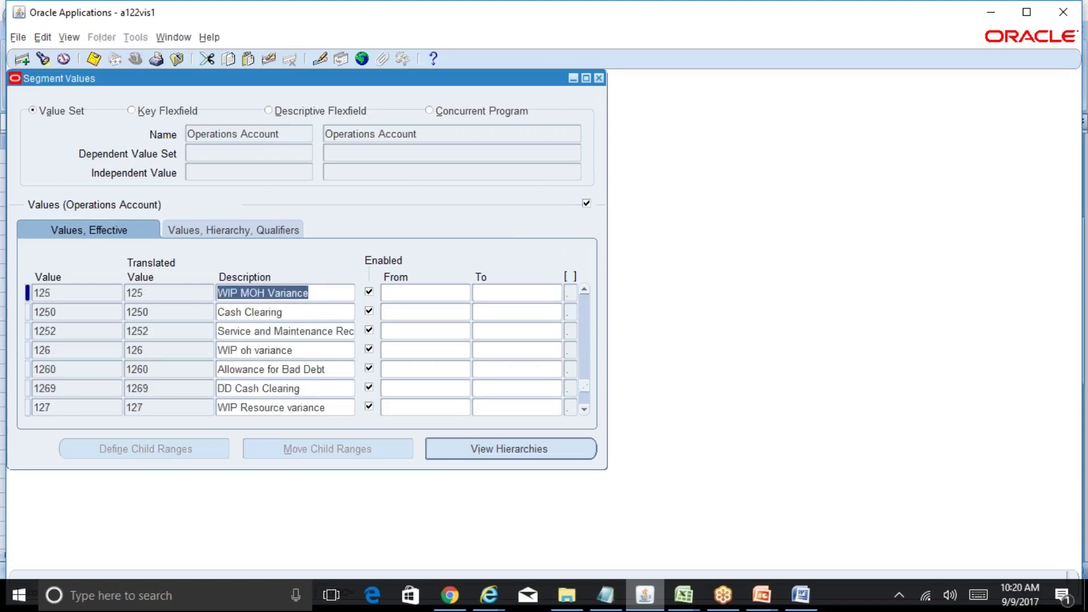
key(Page_Down)
key(Page_Down)
key(Page_Down)
key(Page_Down)
key(Page_Down)
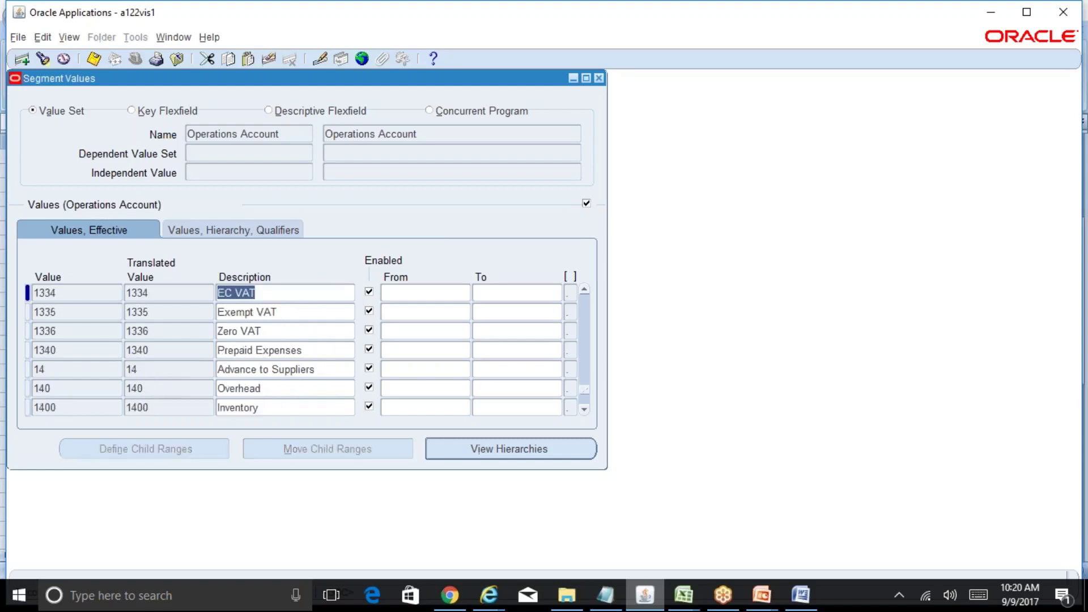
key(Page_Down)
key(Page_Down)
key(Page_Down)
key(Page_Down)
key(Page_Down)
key(Page_Down)
key(Page_Down)
key(Page_Down)
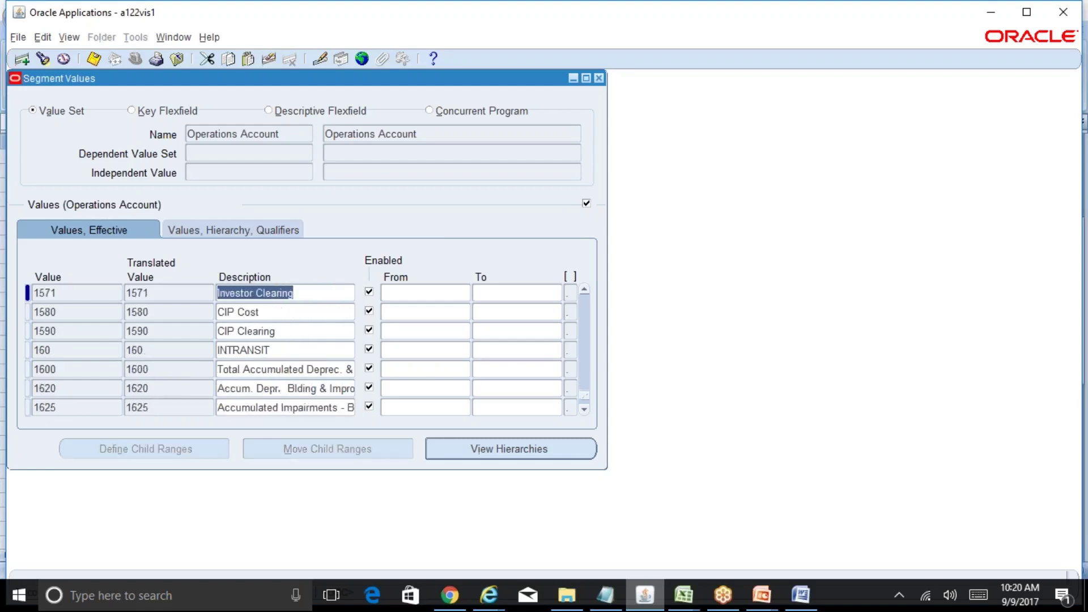
Open the segment qualifiers of account 1953 and examine its Allow Budgeting, Allow Posting and Account Type settings
key(Page_Down)
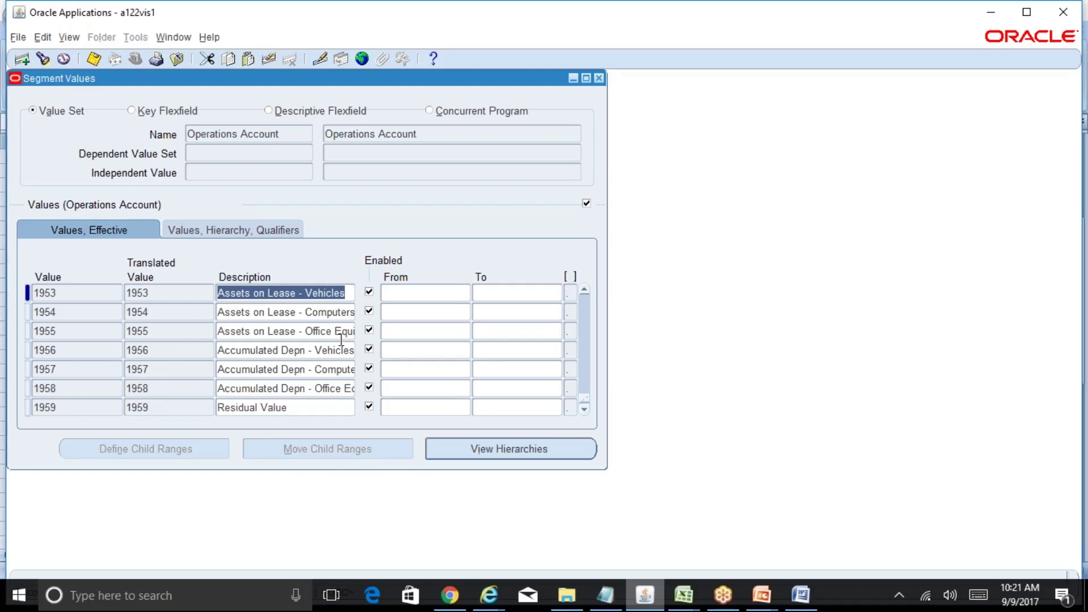
click(277, 233)
click(546, 294)
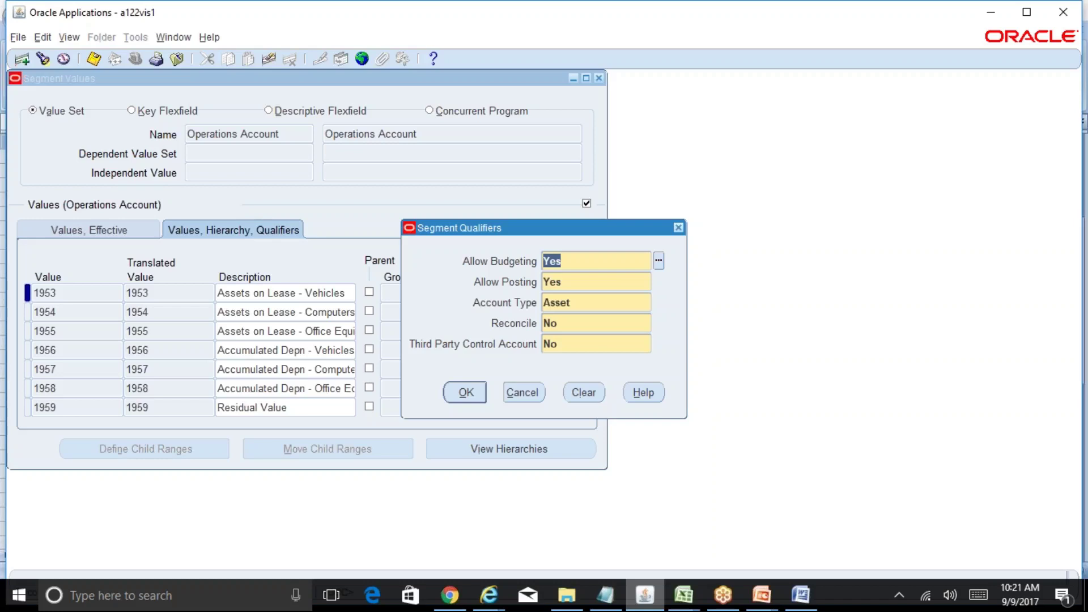
click(585, 282)
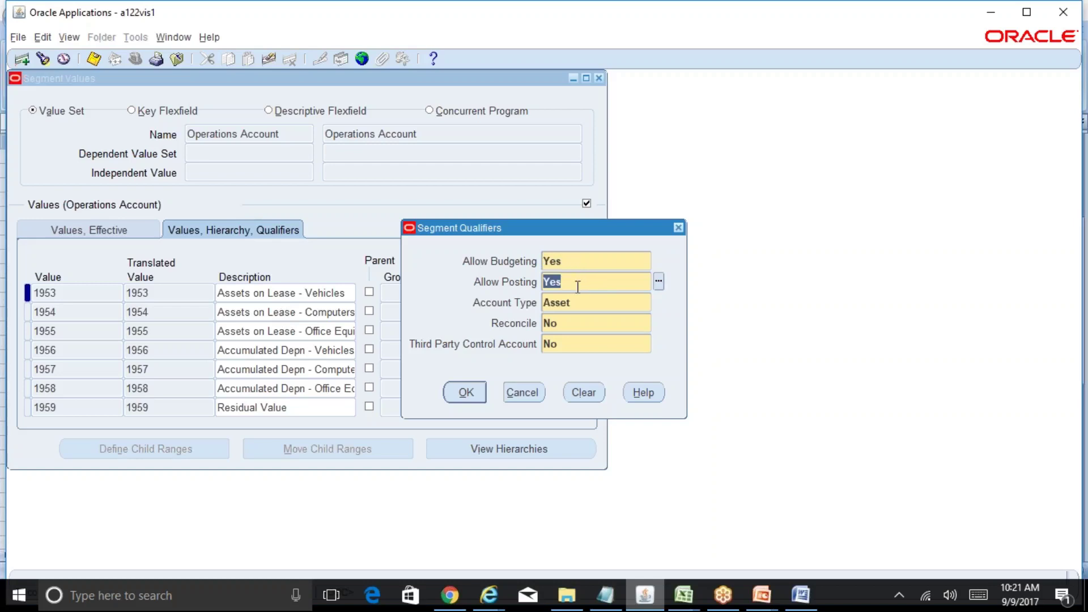
click(571, 260)
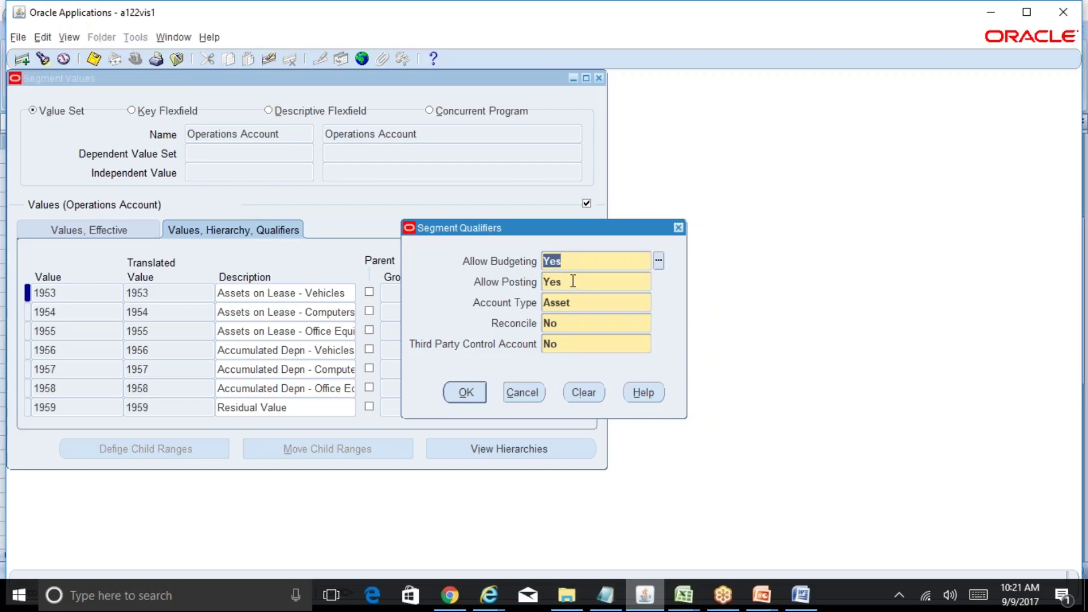
click(575, 282)
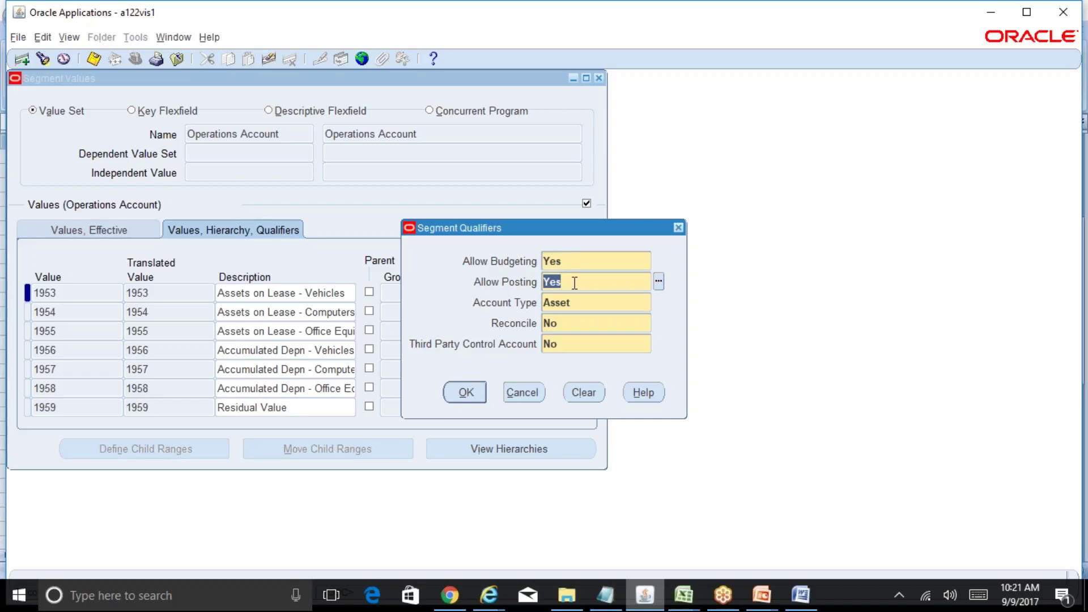
click(586, 302)
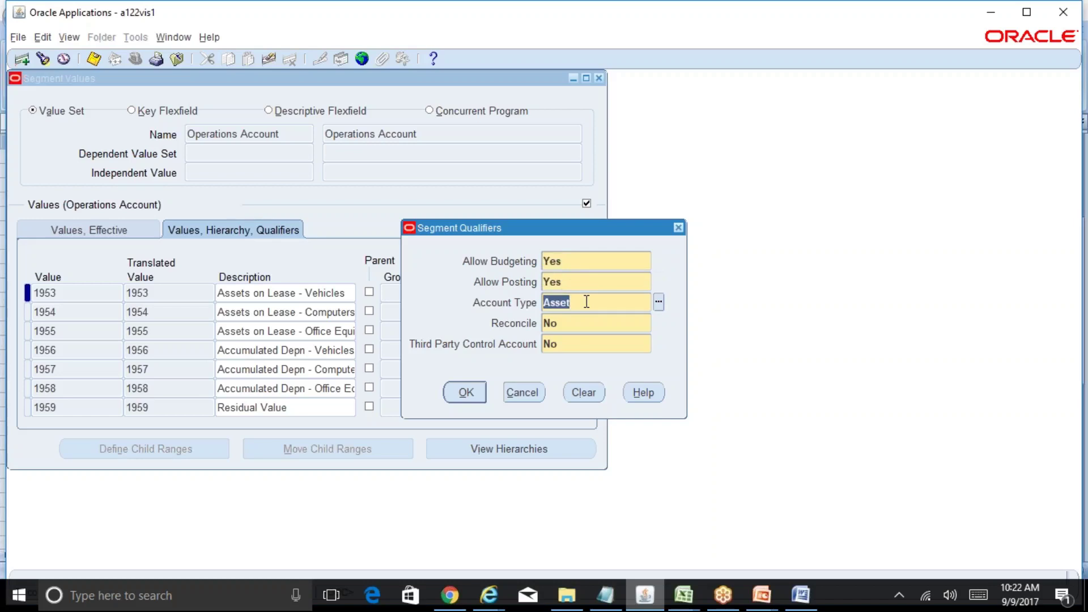
Review the available account types for account 1953, from Asset through Ownership, and leave the list without choosing one
click(658, 303)
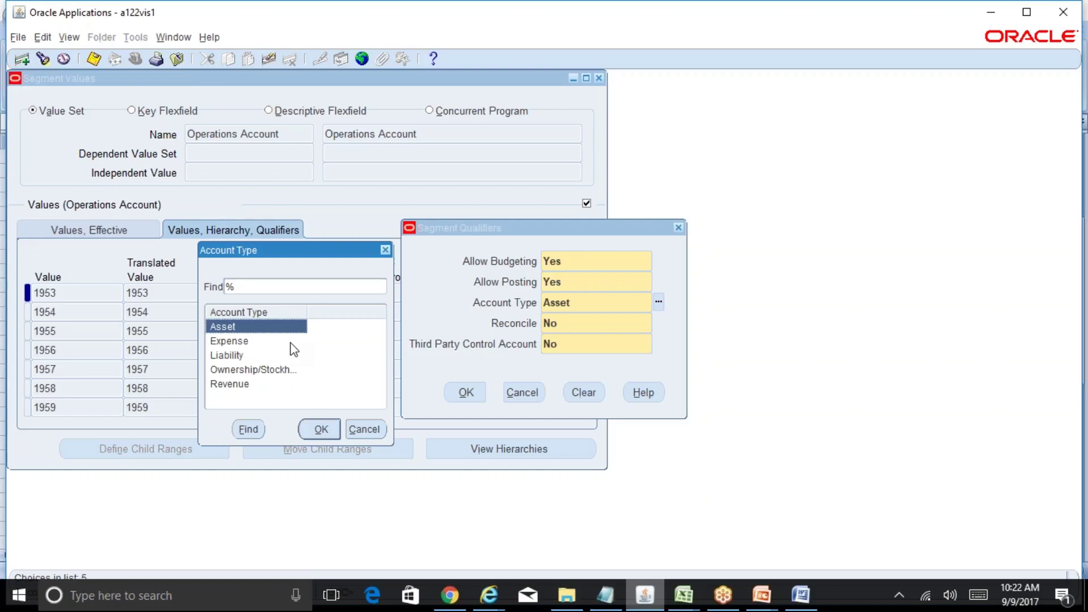
key(Down)
key(Down)
key(Down)
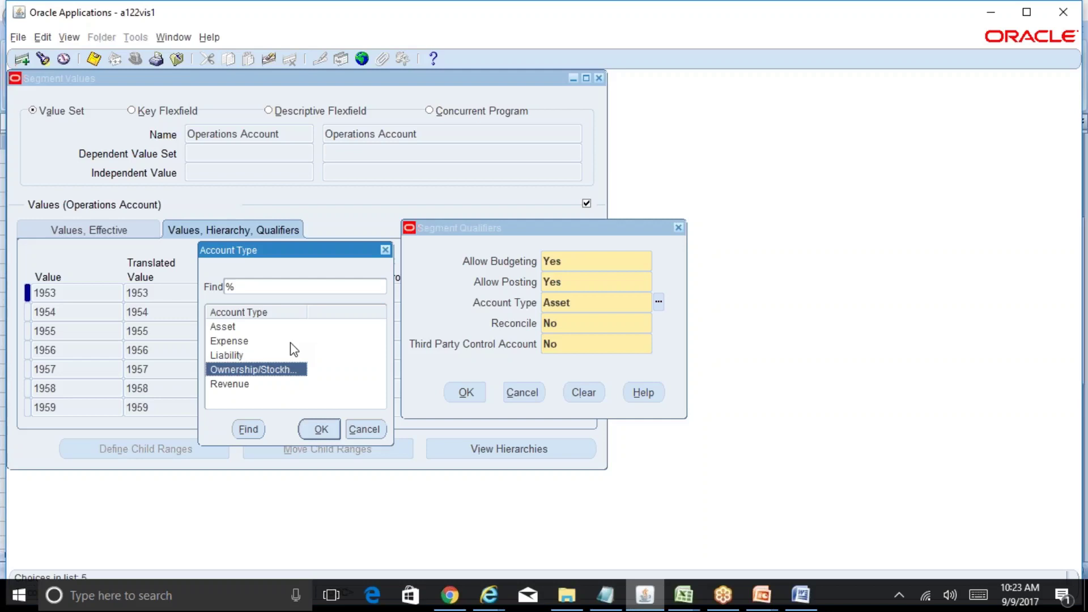
click(374, 432)
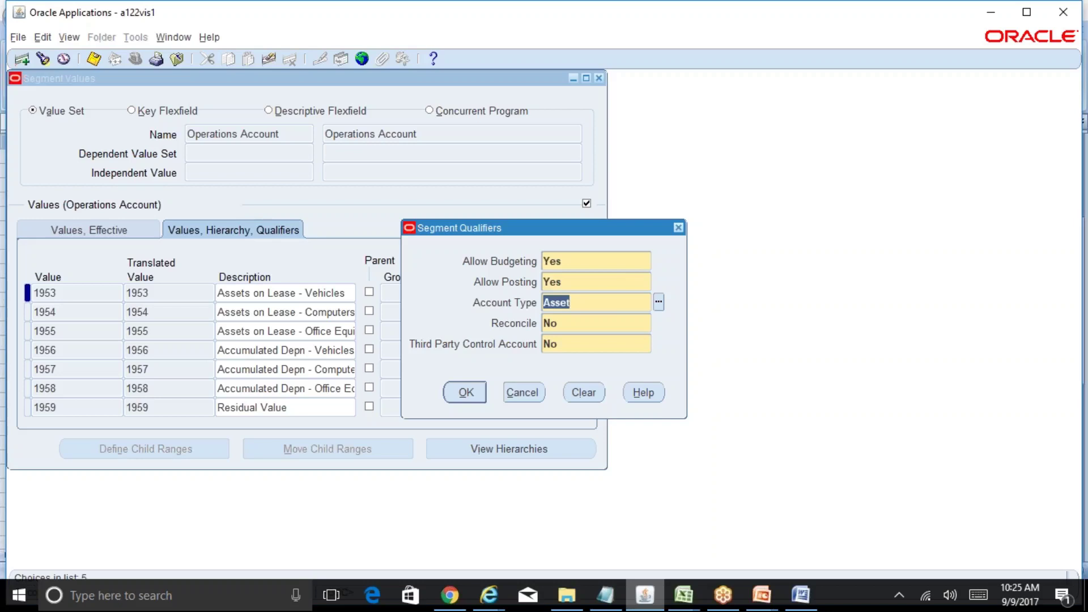
Examine the Reconcile qualifier and the Third Party Control Account choices, then return to account 1953 without changing them
click(582, 325)
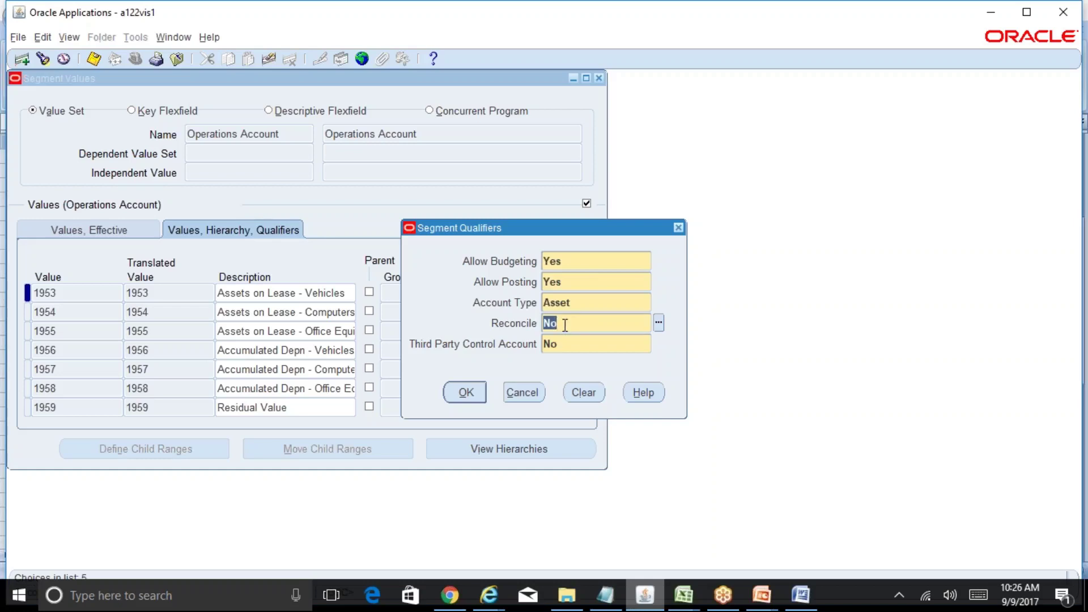
click(597, 345)
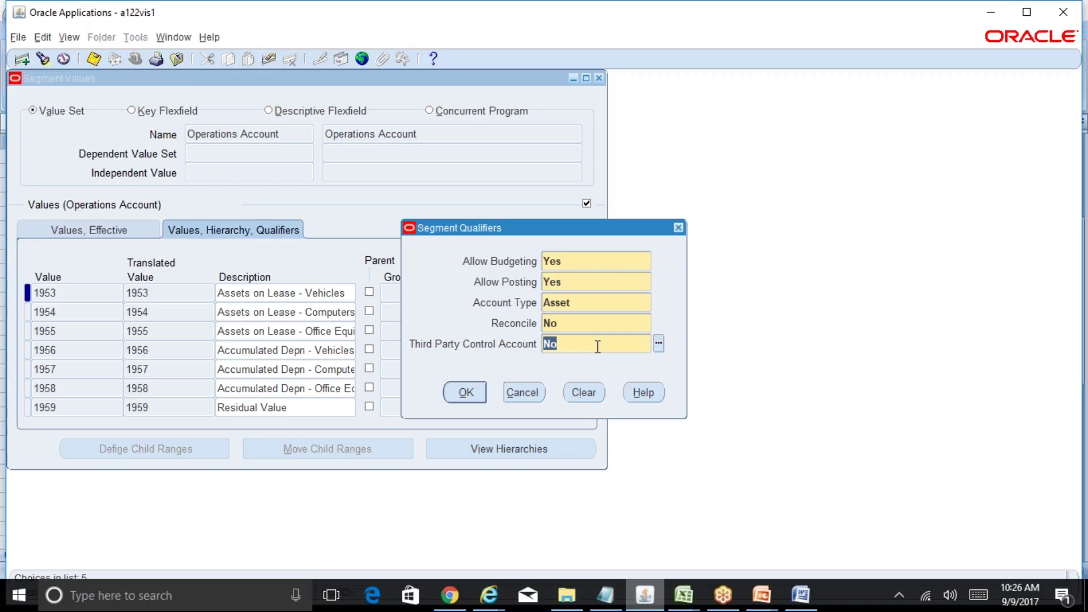
click(659, 344)
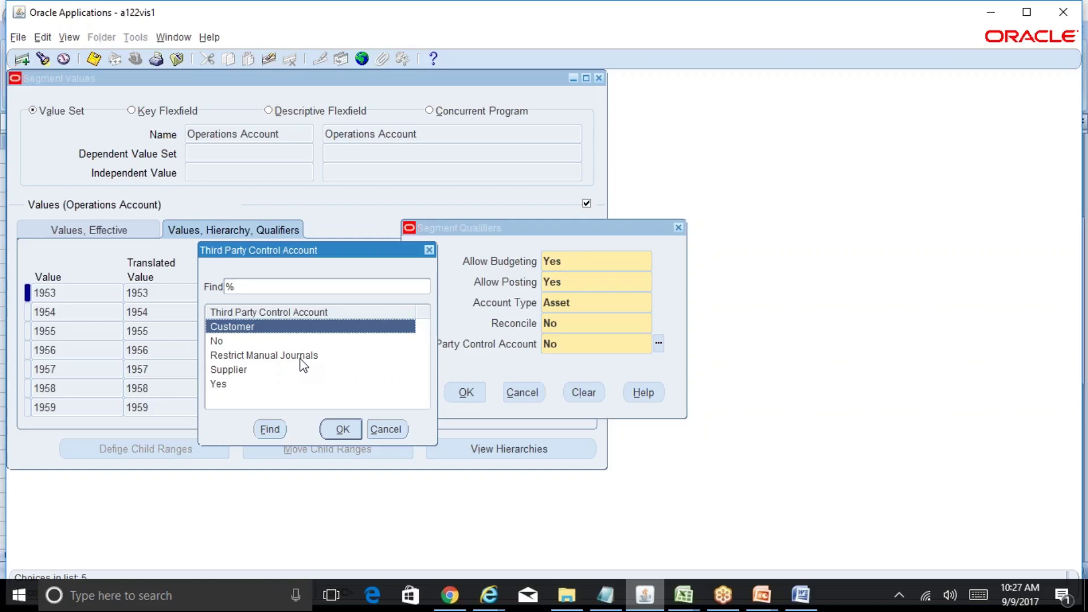
click(394, 428)
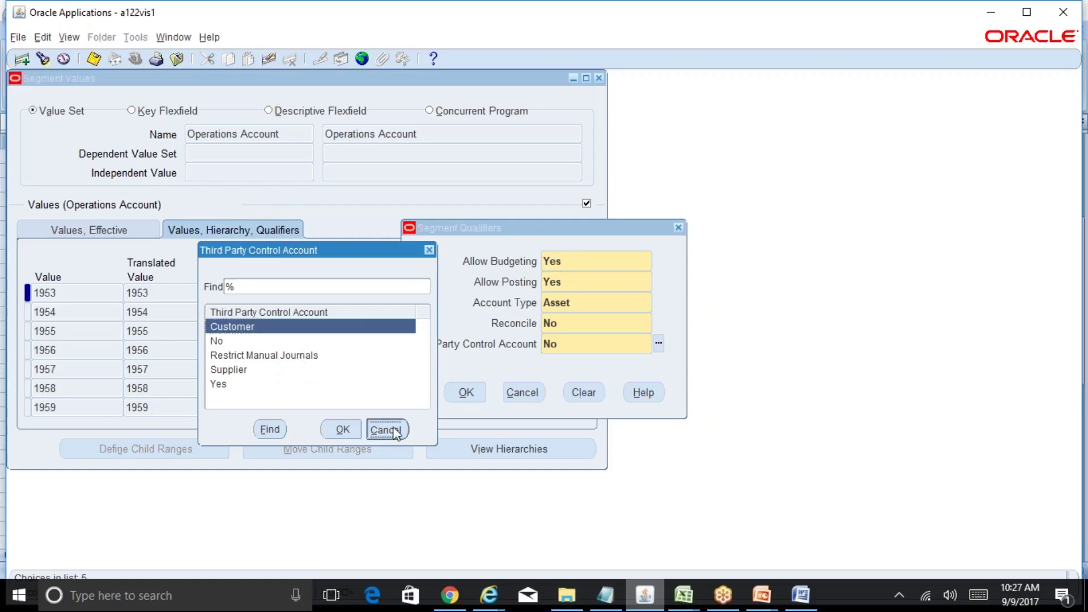
key(Return)
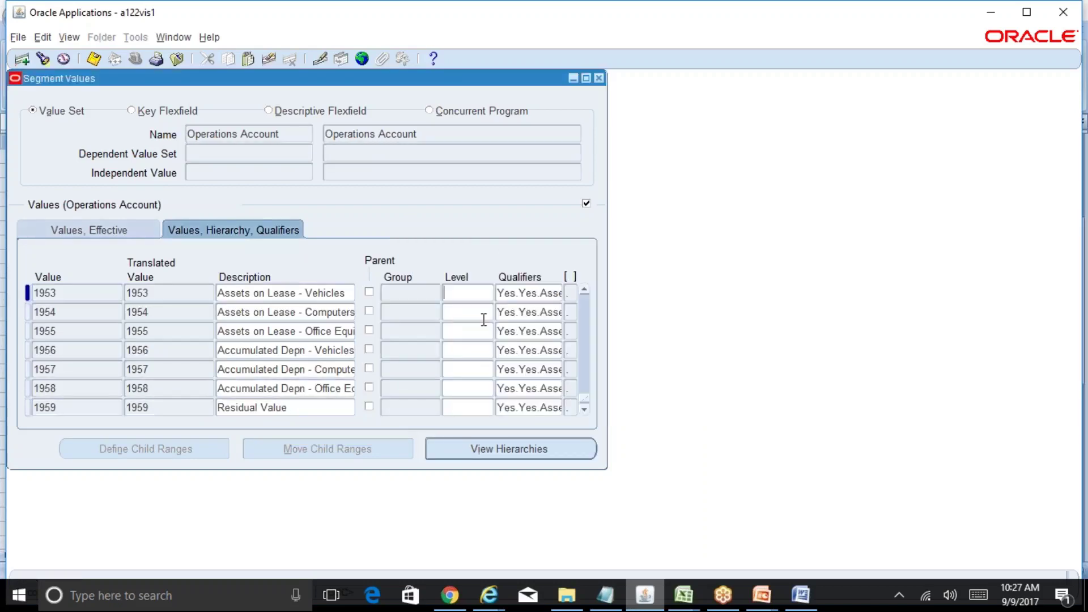
drag(346, 293, 218, 292)
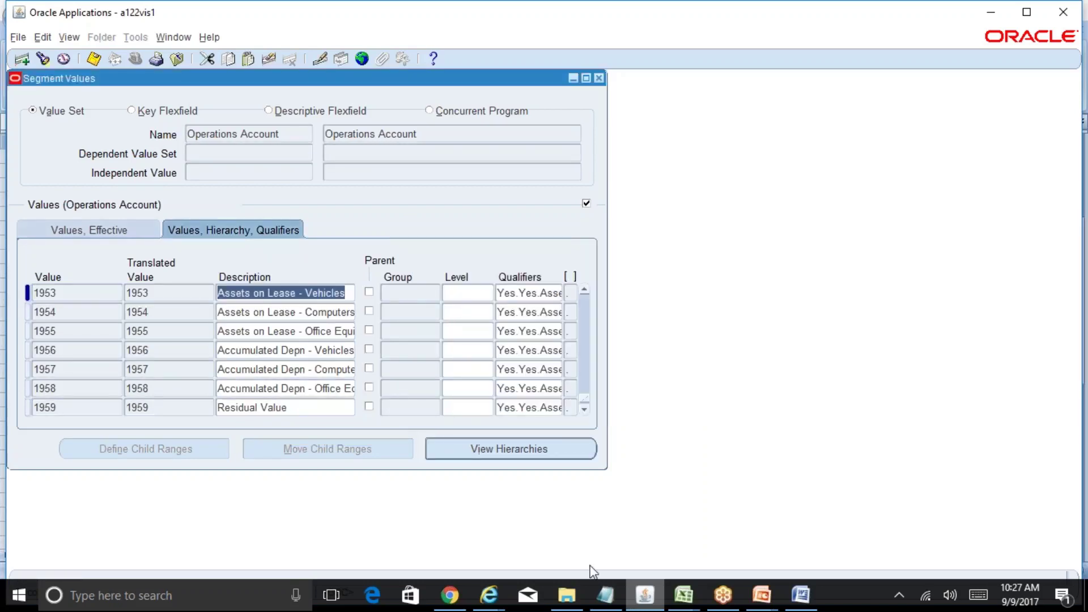
Switch to the BR100_Financials_GL workbook in Excel and check the GL-1.2 structure and GL-1.3 segment values sheets
mouse_move(683, 602)
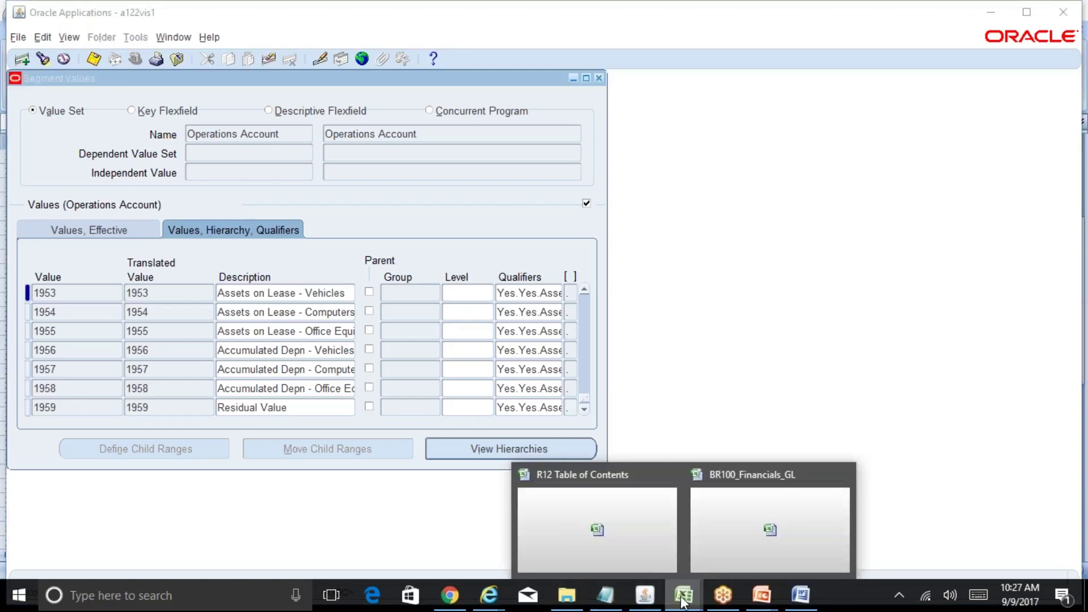
click(738, 549)
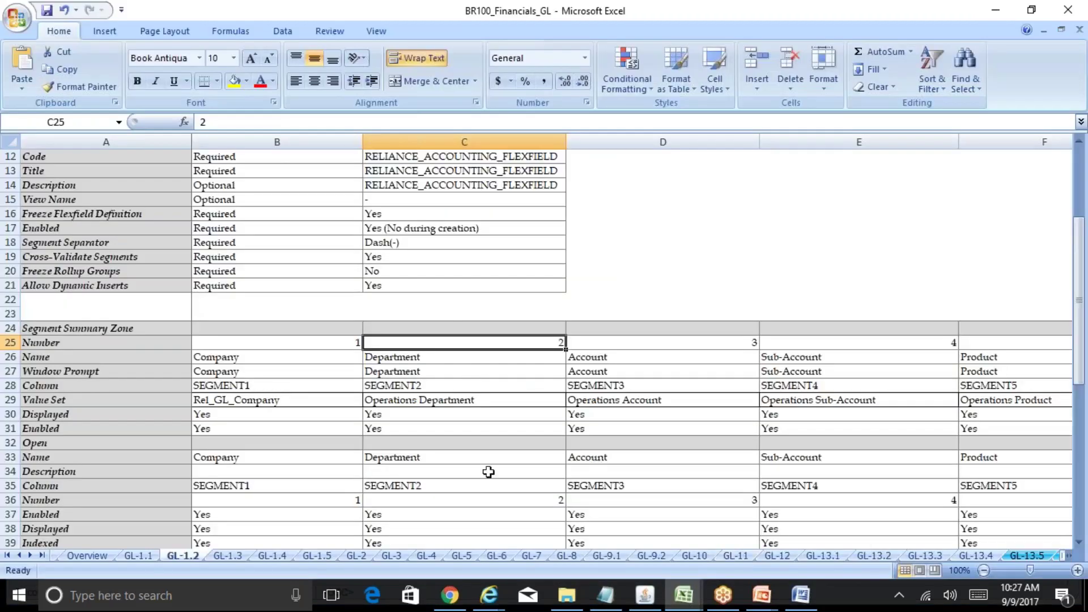
click(228, 556)
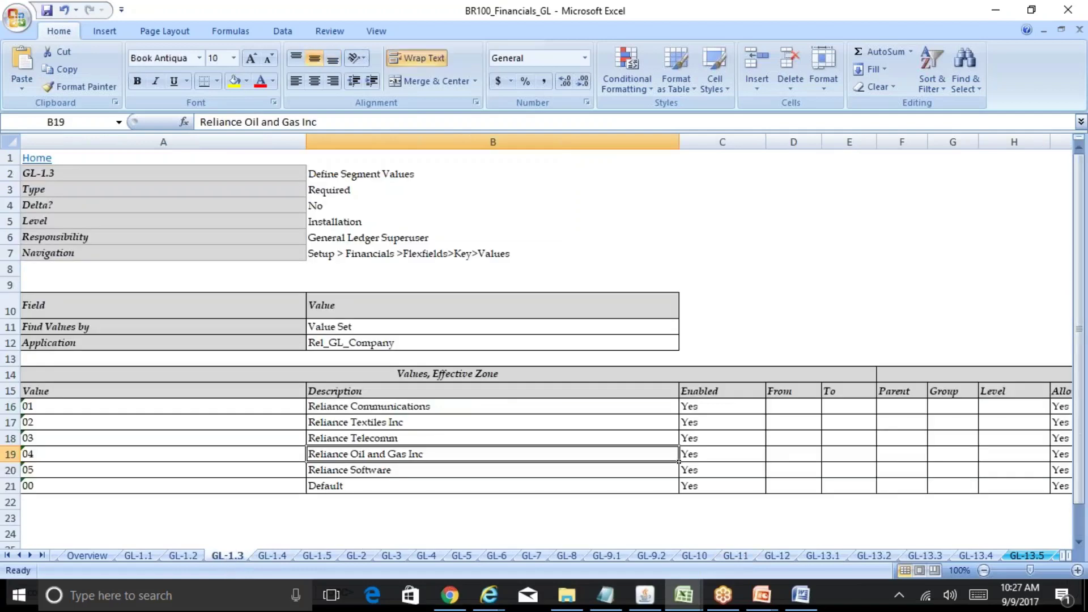
click(192, 557)
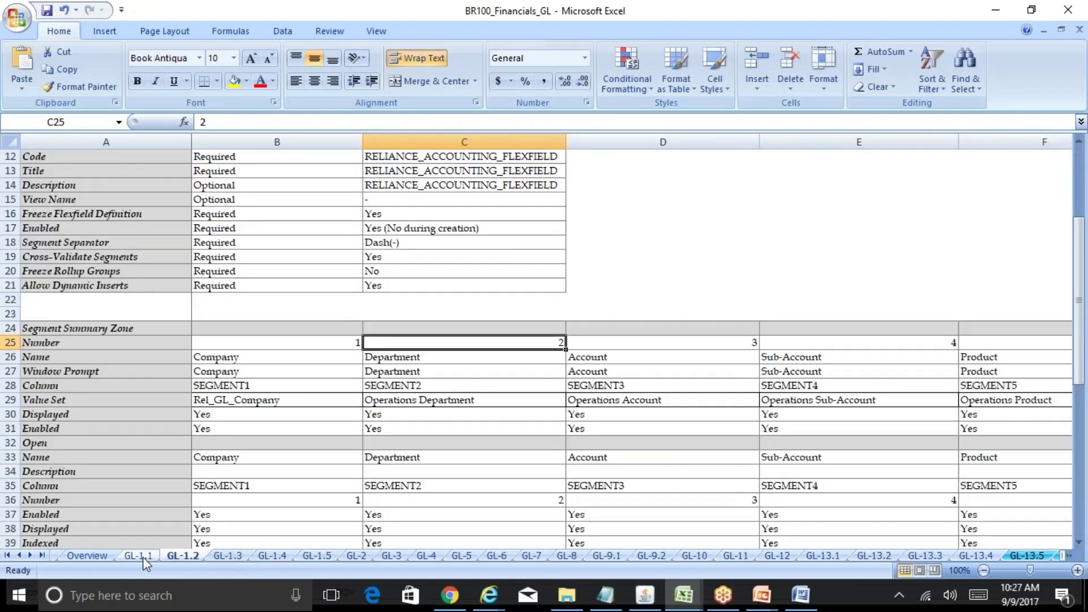
click(237, 559)
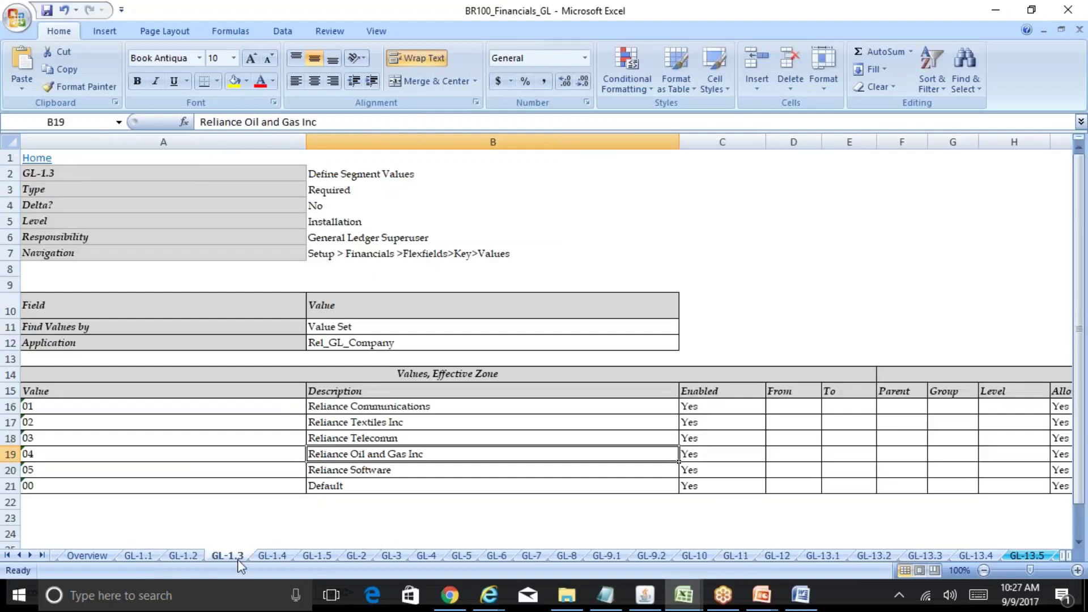
Review the setup sheets GL-1.4 through GL-6, checking which are optional or required up to the accounting calendar
click(270, 555)
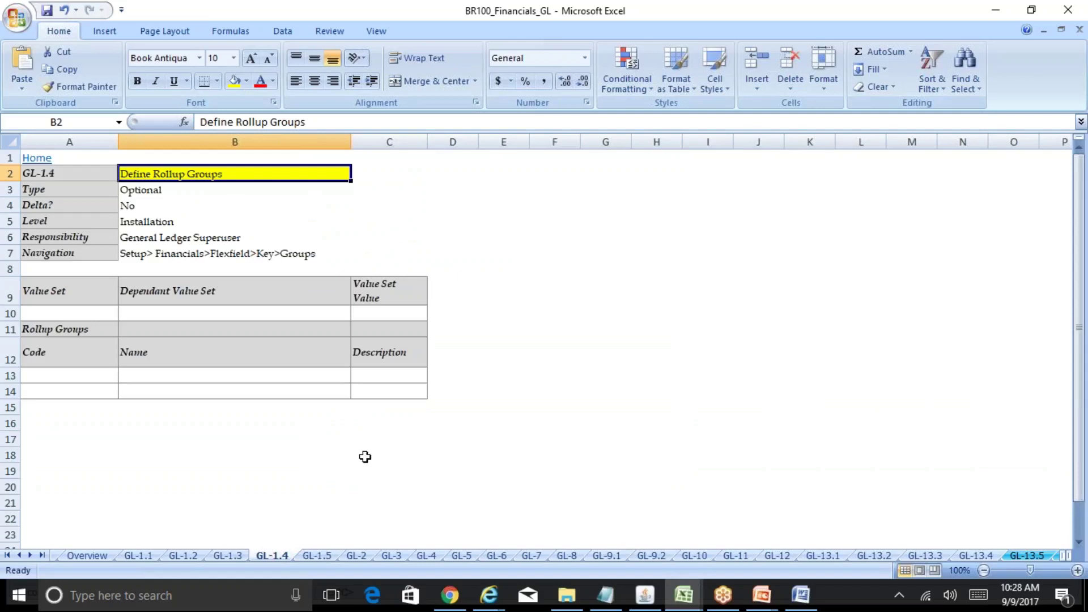
click(317, 555)
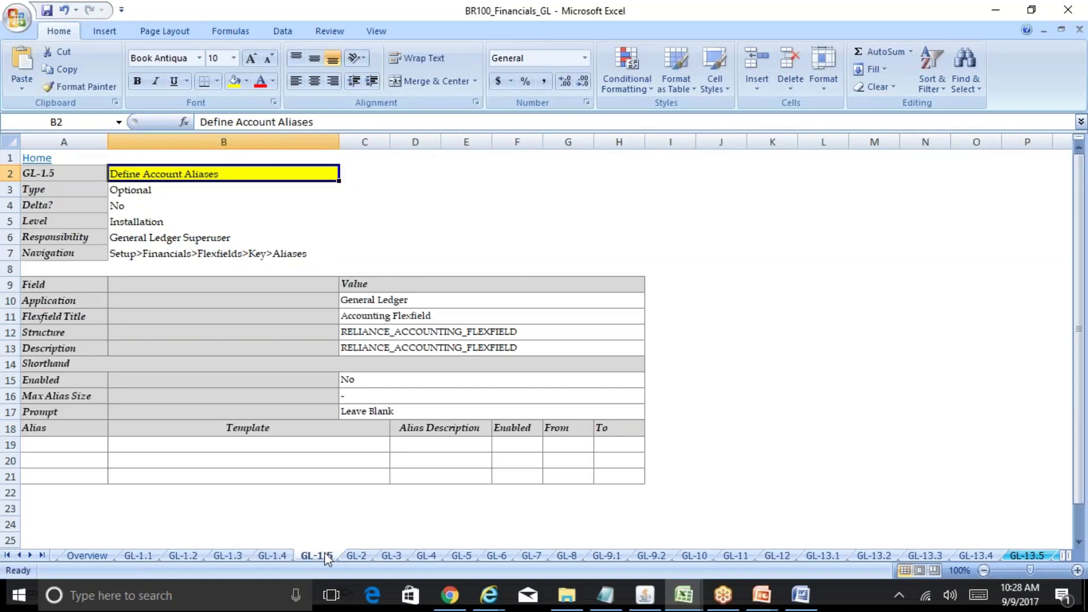
click(355, 556)
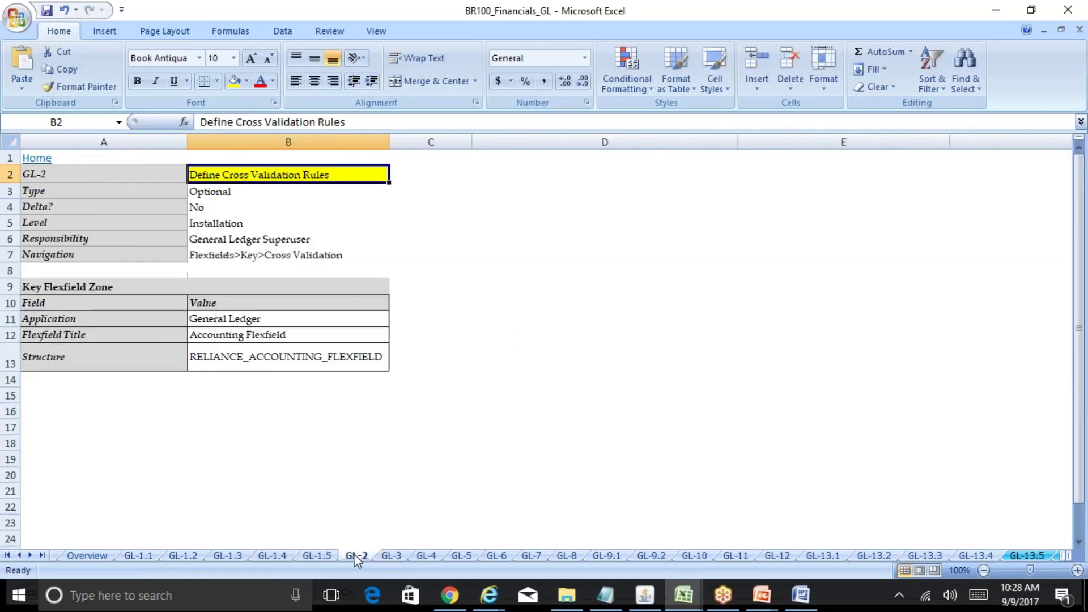
click(397, 556)
click(426, 556)
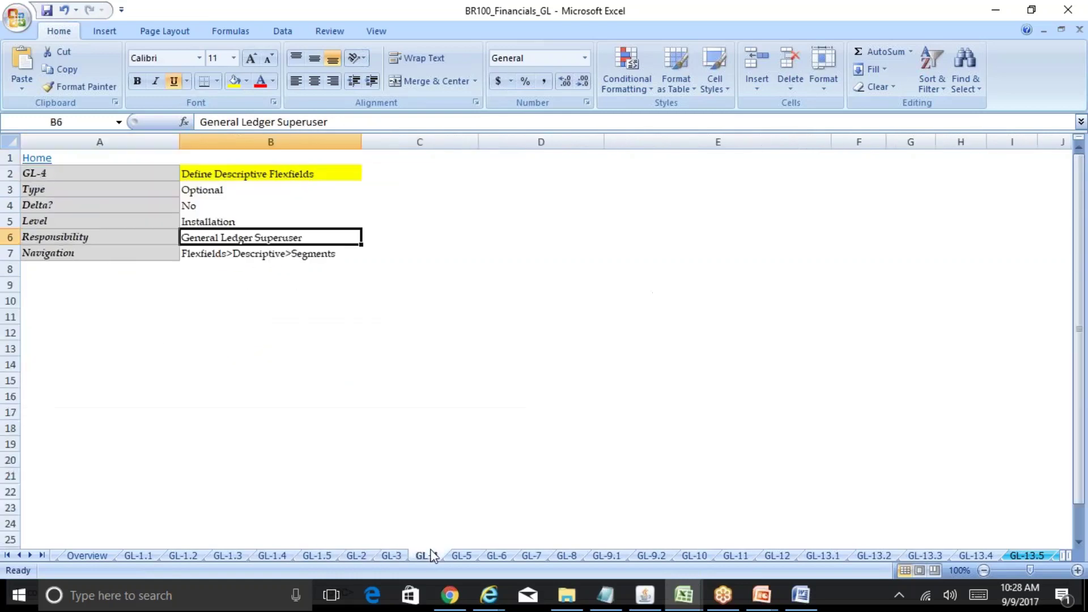
click(464, 556)
click(497, 555)
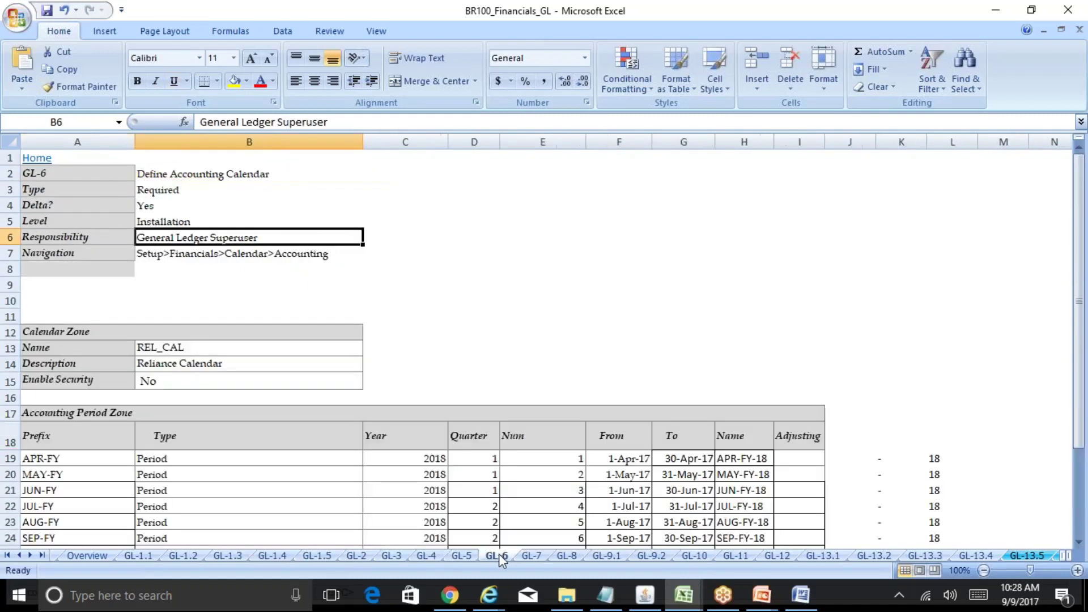
click(455, 557)
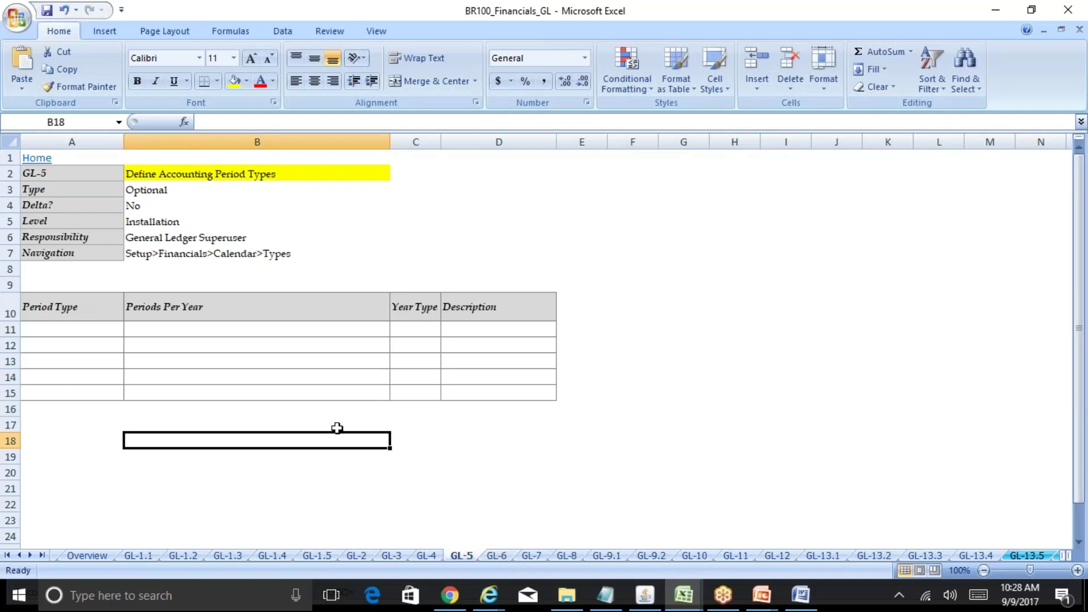
click(497, 557)
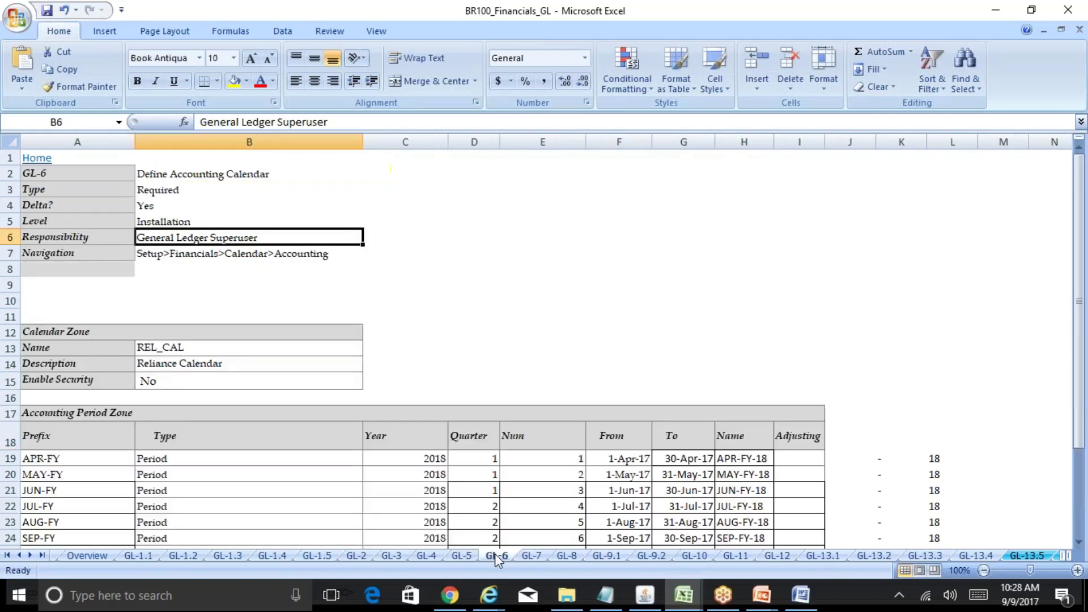
Switch to the R12 Table of Contents workbook and find the Ledger section in Running Notes
click(683, 595)
click(649, 536)
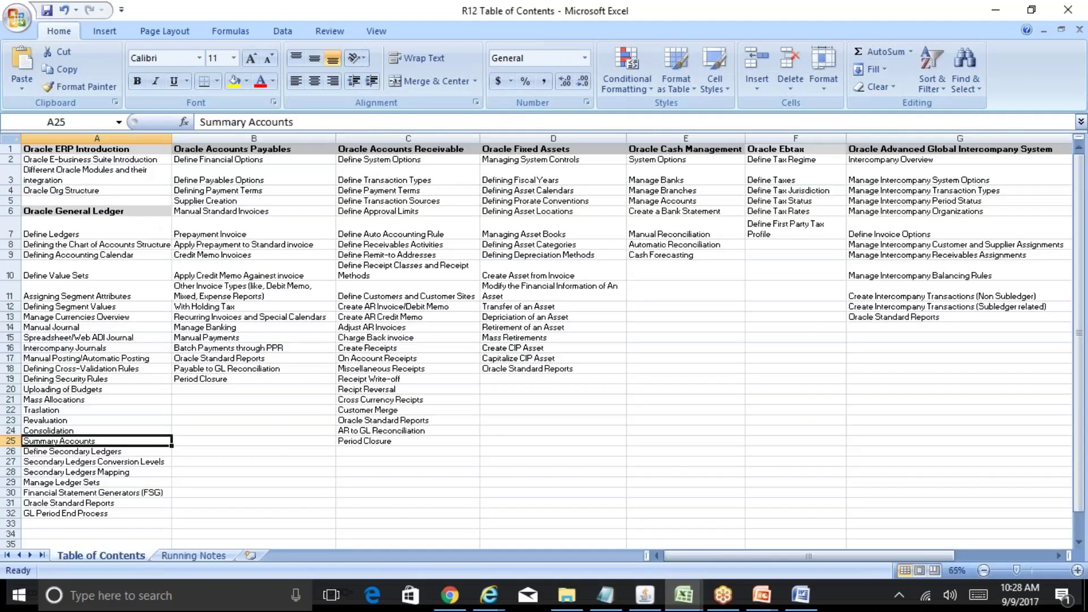
click(172, 557)
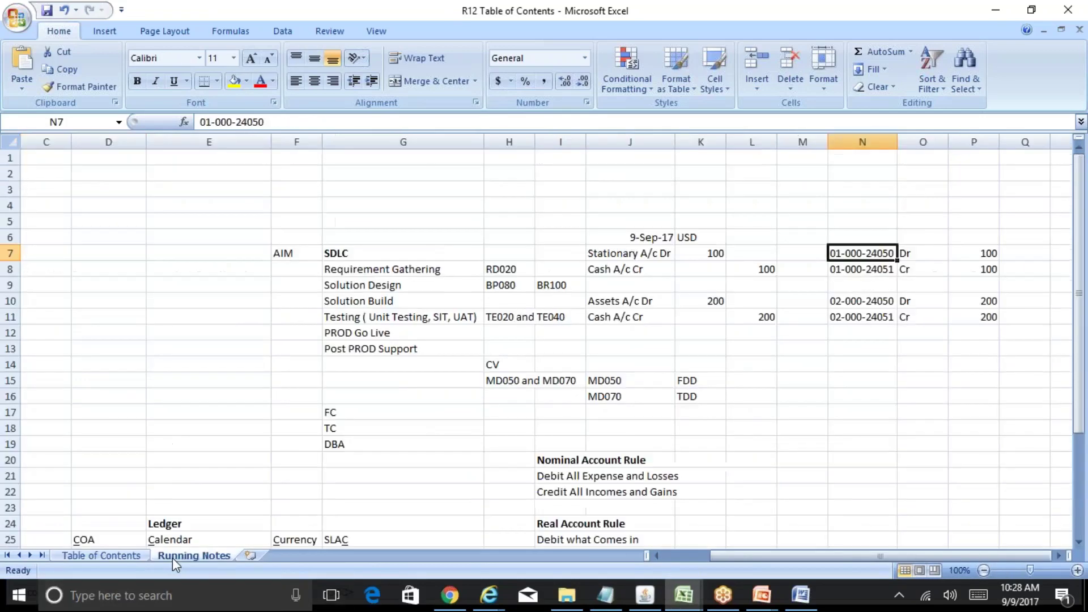
click(209, 460)
key(Left)
key(Left)
key(Down)
key(Down)
key(Down)
key(Down)
key(Down)
key(Down)
key(Down)
key(Down)
key(Down)
key(Down)
key(Down)
key(Down)
key(Down)
key(Down)
key(Down)
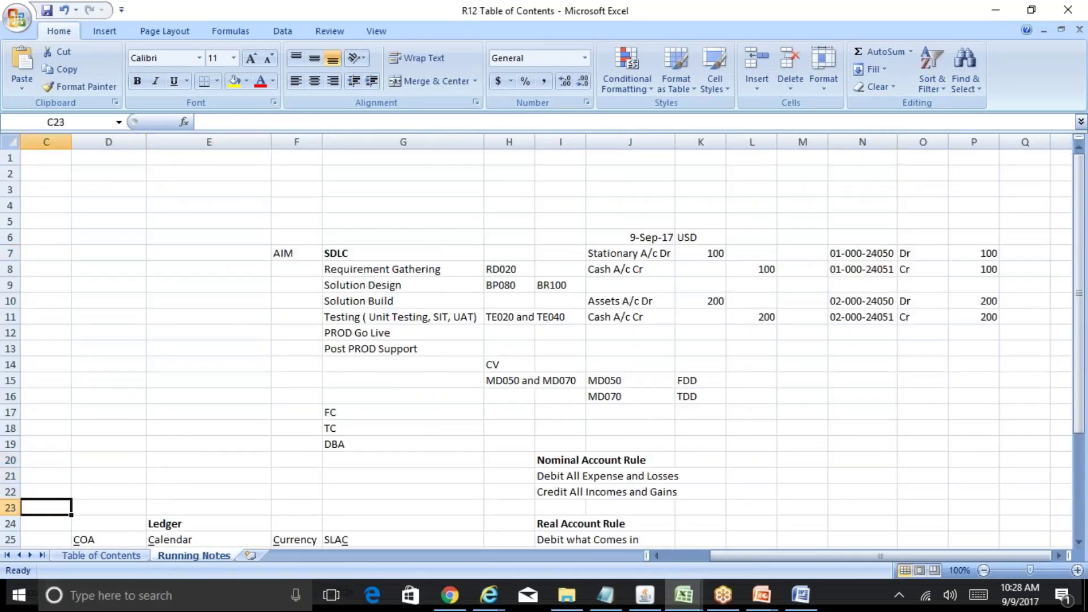
Review the ledger components COA, Calendar, Currency and SLAC in row 25, ending on Calendar
click(113, 375)
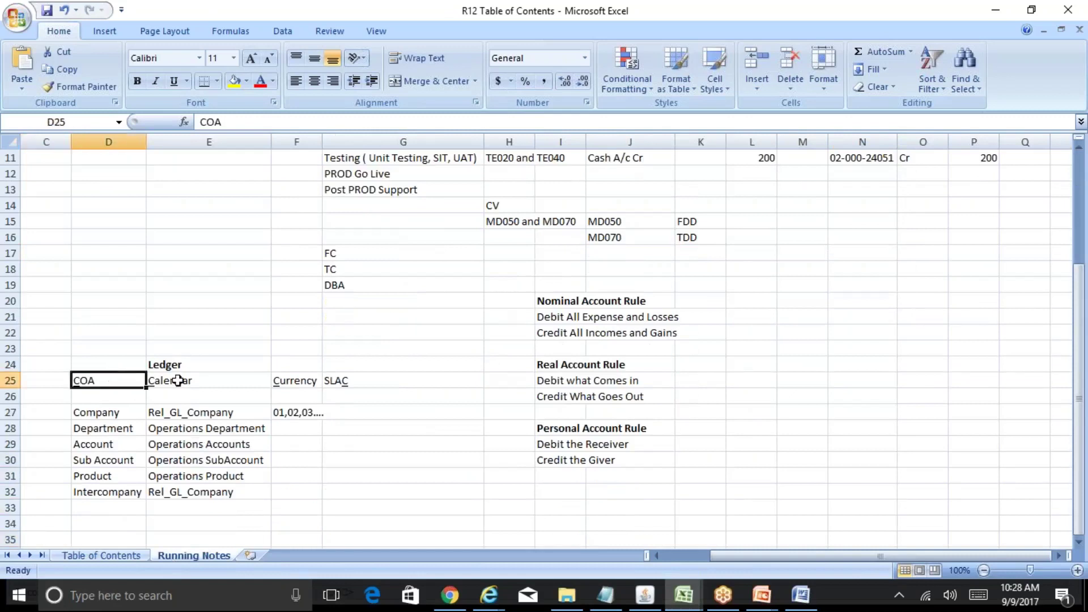
click(196, 381)
click(303, 383)
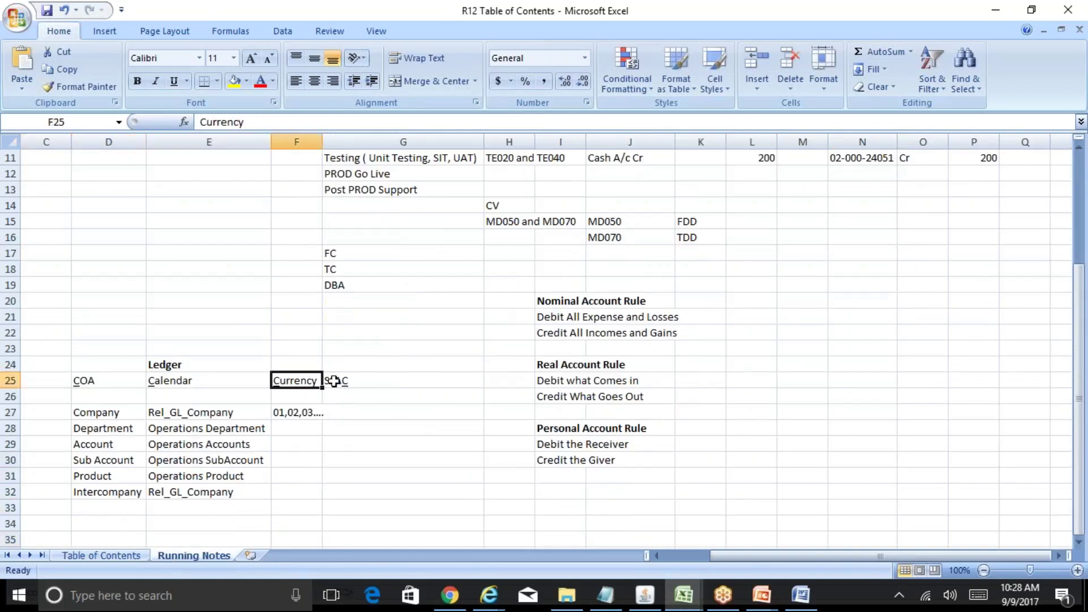
click(360, 381)
click(88, 381)
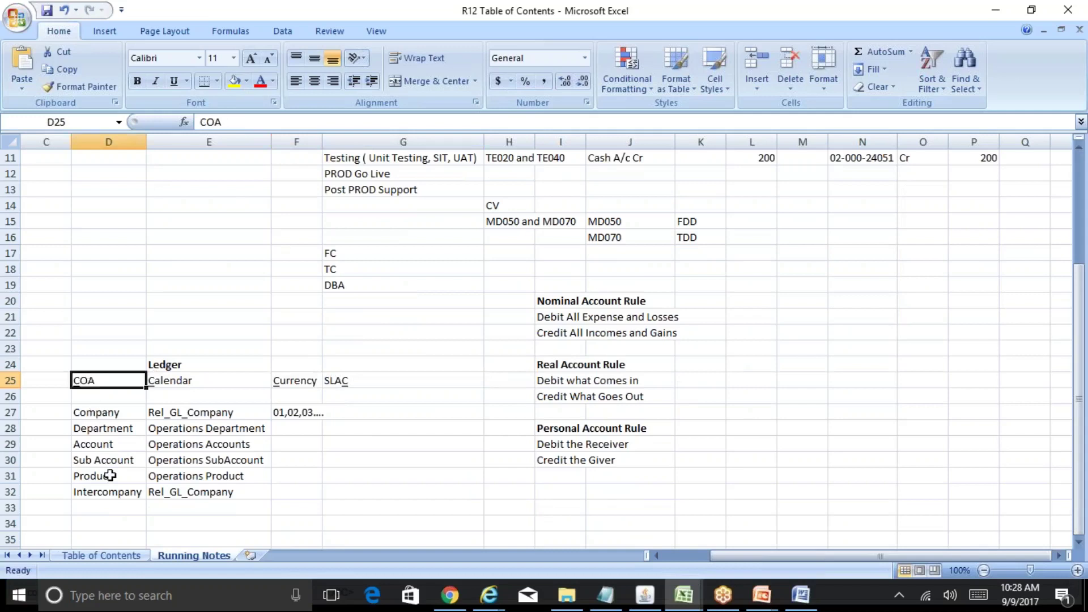
click(216, 381)
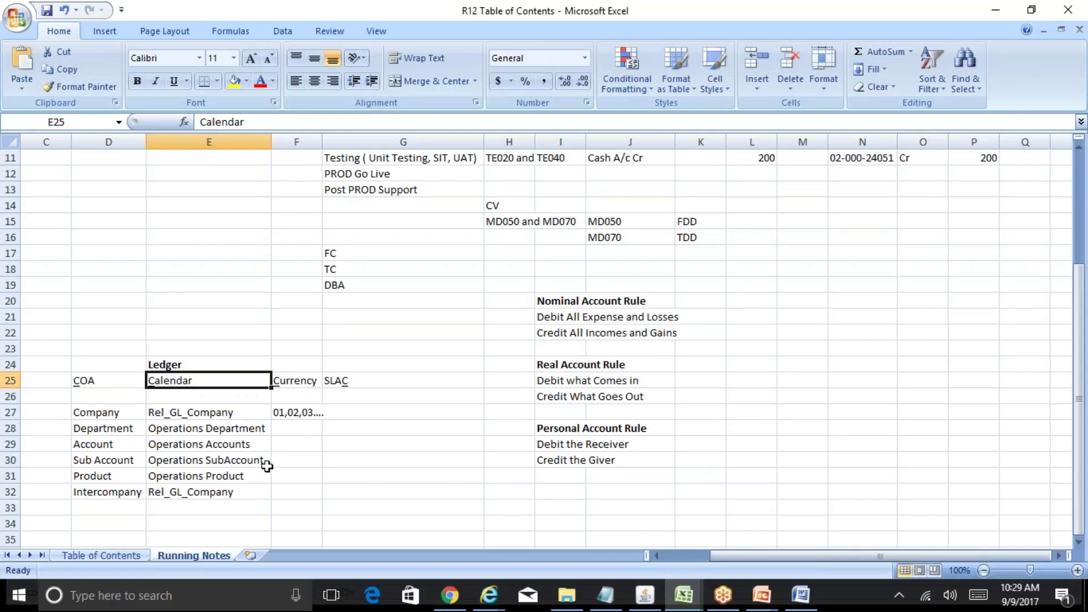
Switch to the BR100_Financials_GL workbook and check the navigation path for defining the GL-6 accounting calendar
mouse_move(685, 601)
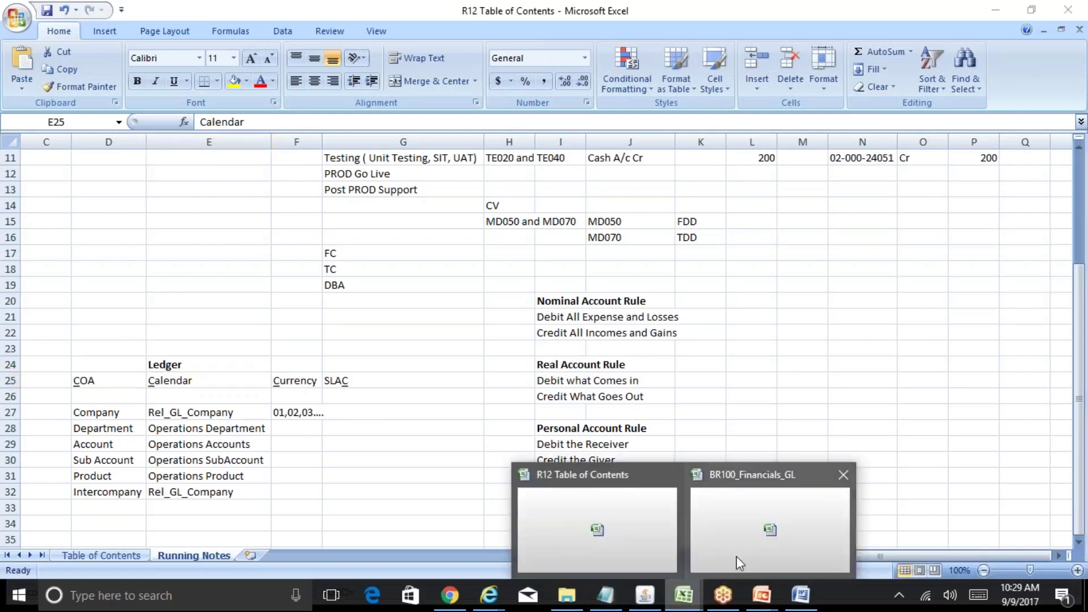
click(735, 556)
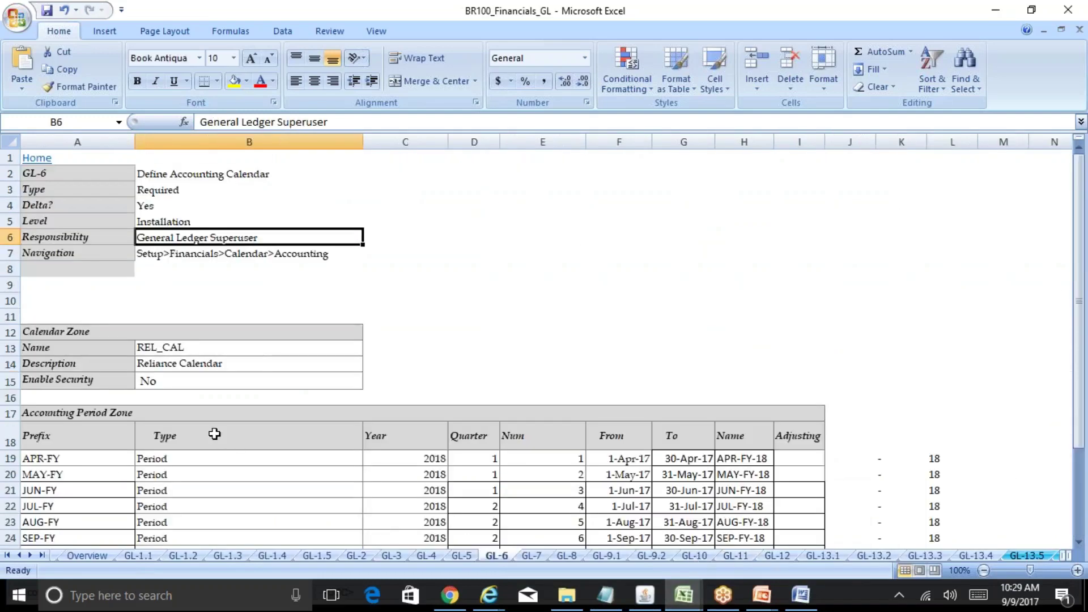
click(181, 251)
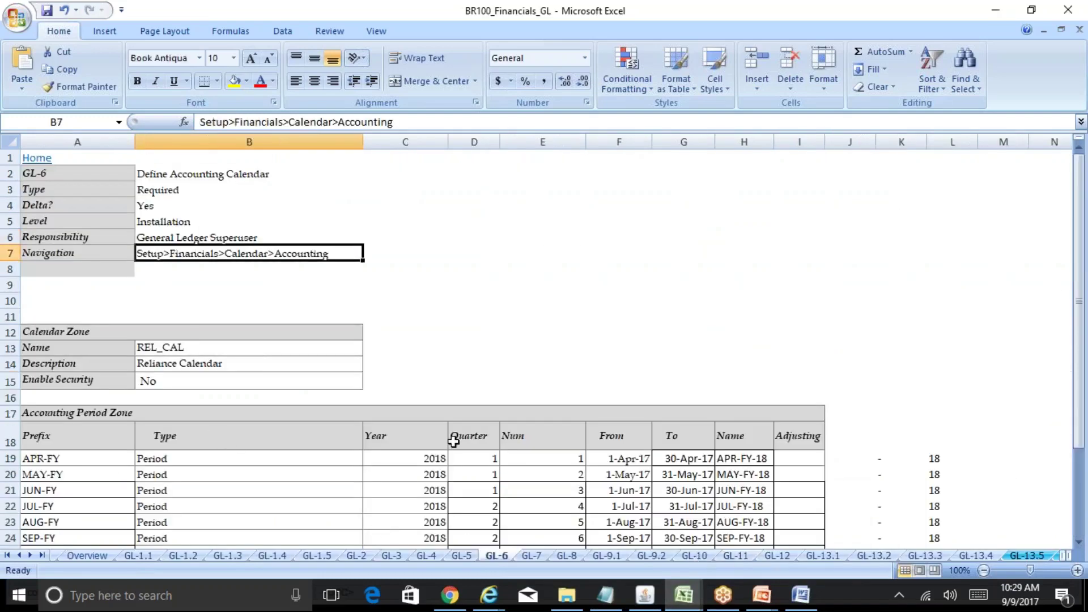
Switch to Oracle Applications, close the Segment Values form and reset the Navigator tree to the Setup branch
click(642, 604)
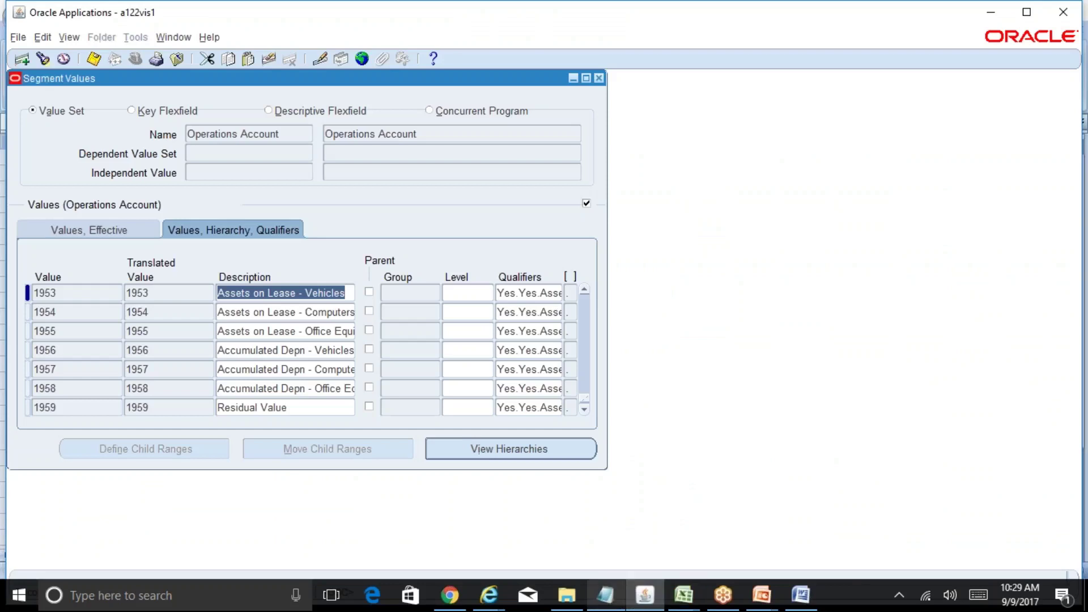
click(599, 78)
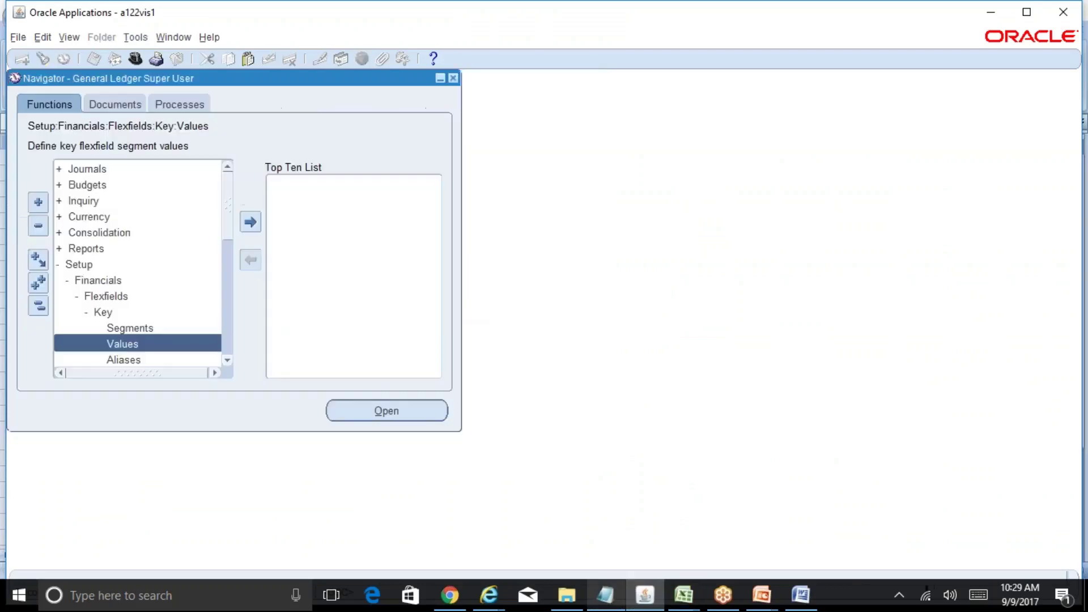
click(38, 306)
double_click(97, 266)
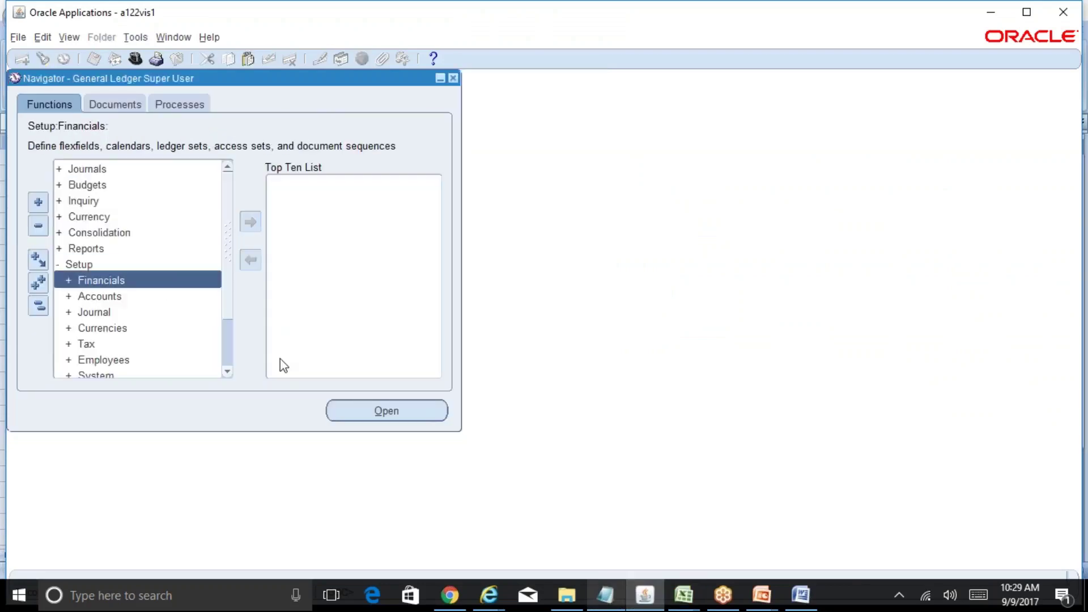
Recheck the GL-6 navigation path in the workbook and open the Accounting Calendar form under Setup, Financials, Calendars in Oracle Applications
mouse_move(684, 590)
click(742, 554)
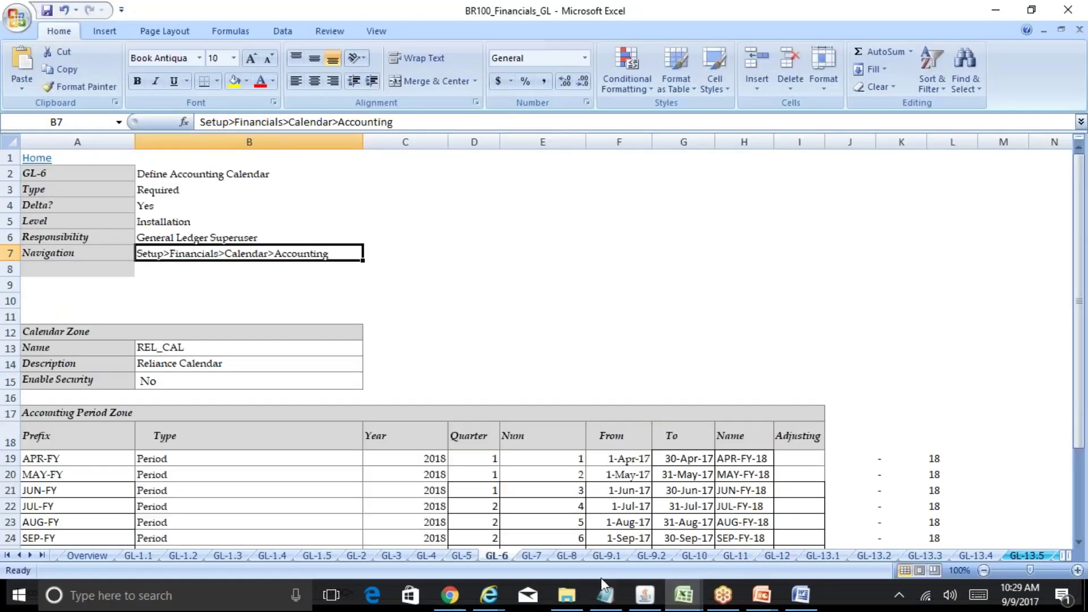
click(644, 595)
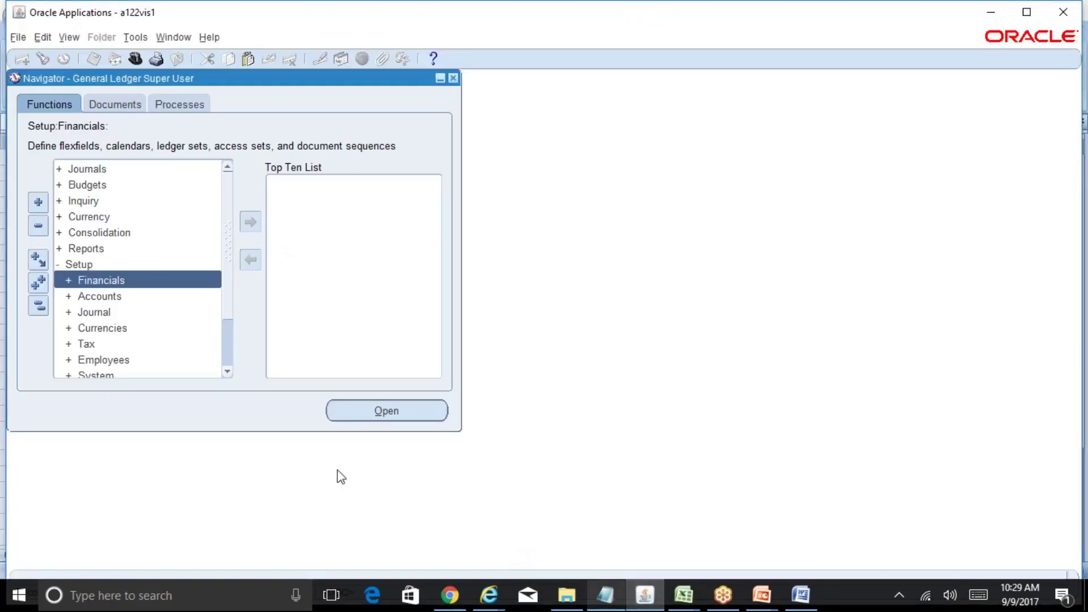
double_click(126, 283)
double_click(136, 313)
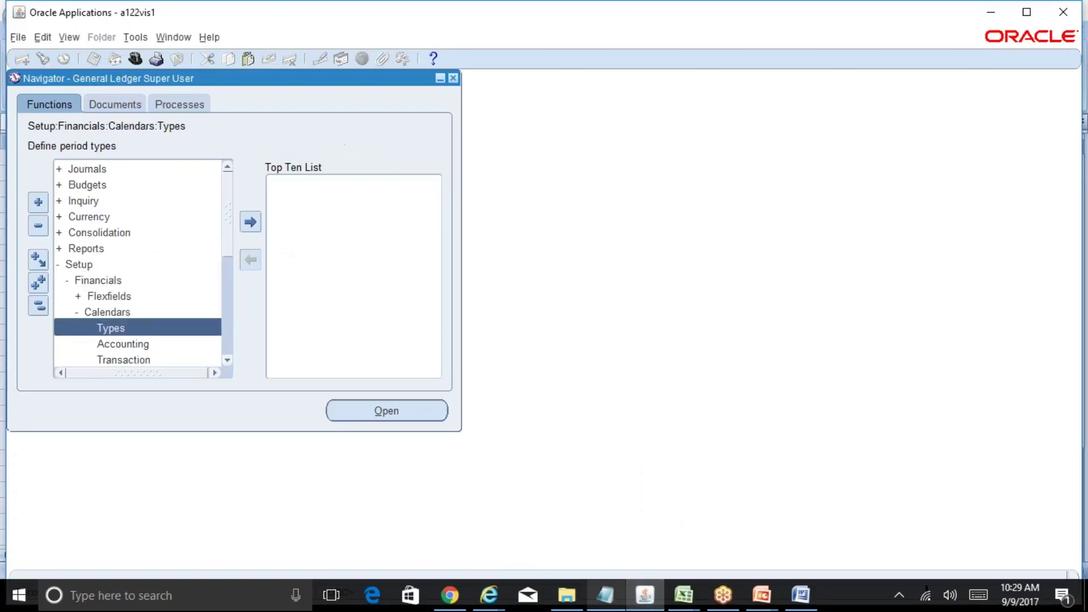
click(156, 345)
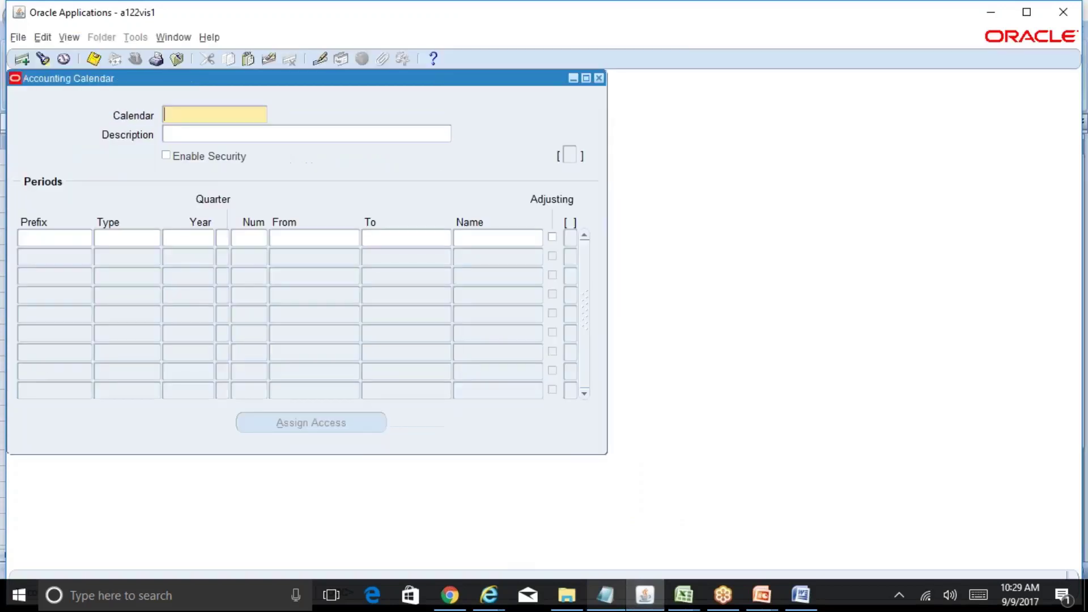
drag(438, 84, 655, 105)
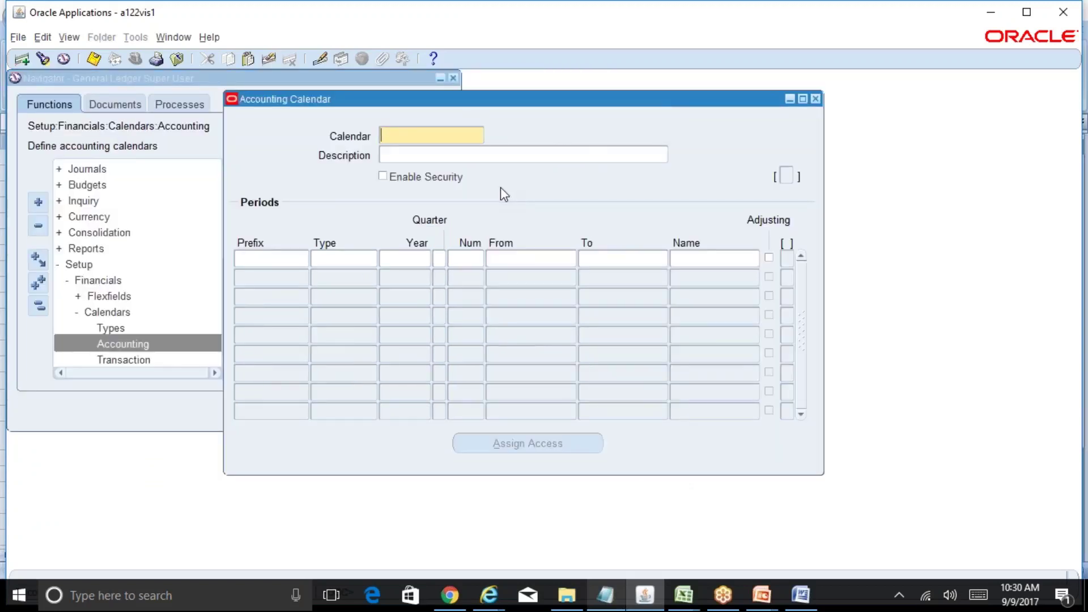
Query all existing accounting calendars and browse the first few records
key(F11)
key(ctrl+F11)
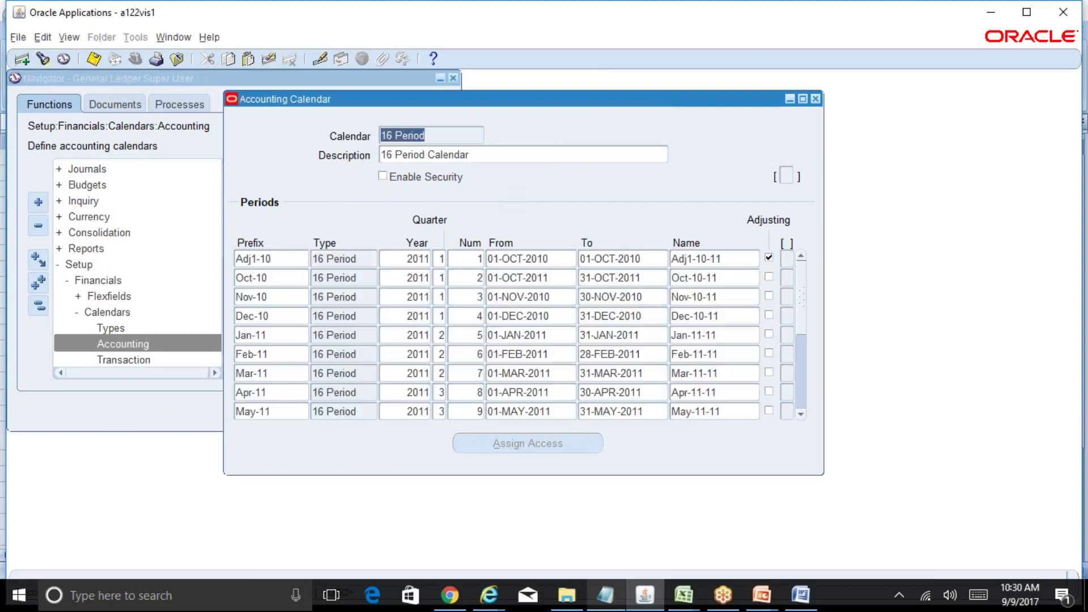
key(Down)
key(Down)
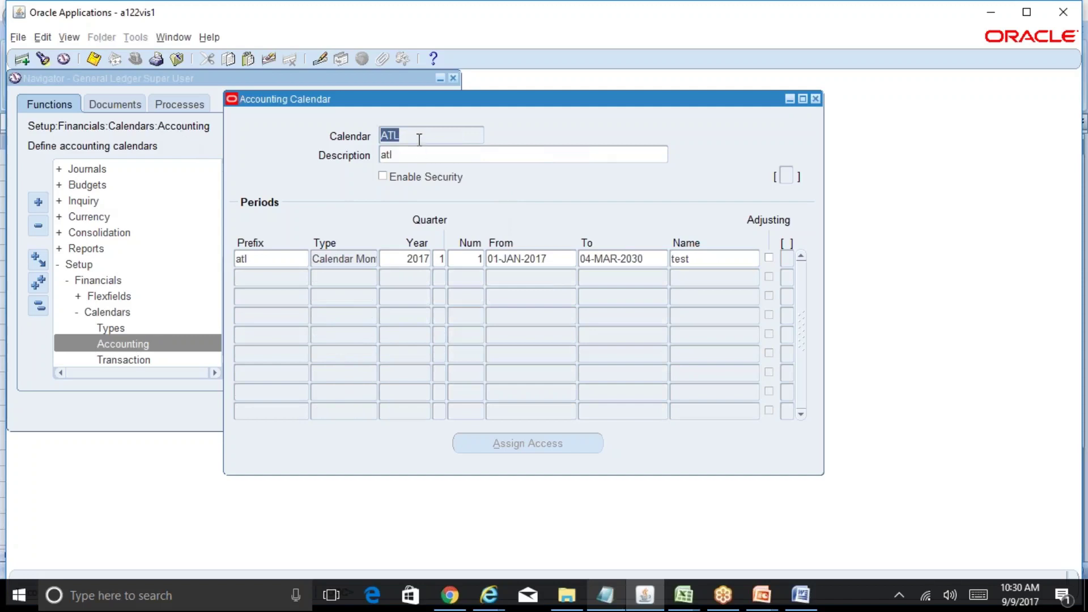
Start a new accounting calendar named REL_CAL with the description Reliance India Calendar
click(23, 60)
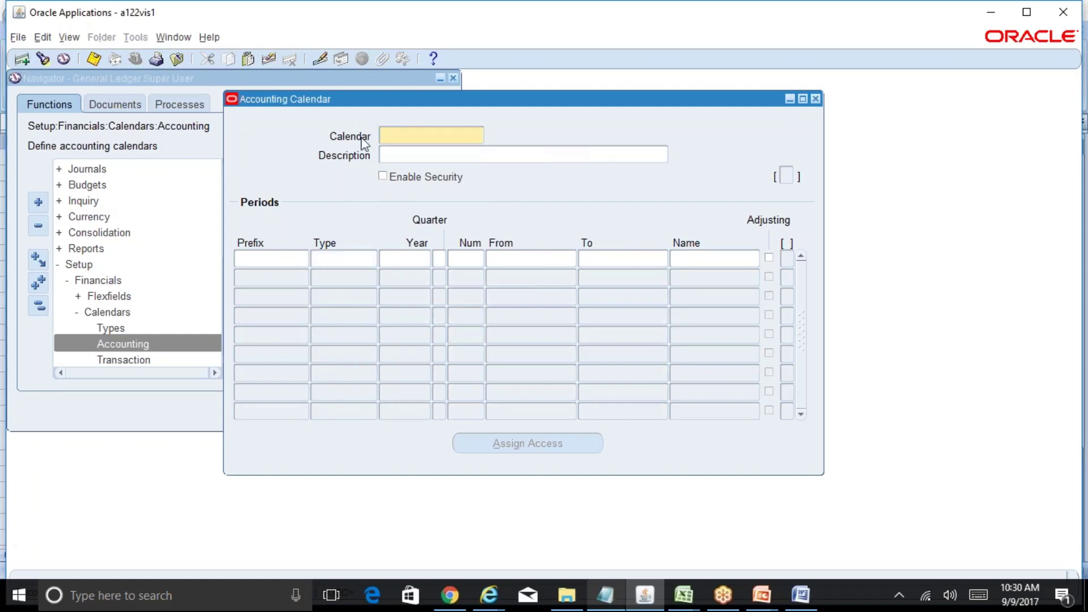
text(REL_CAL)
key(Tab)
text(Reliance Ca)
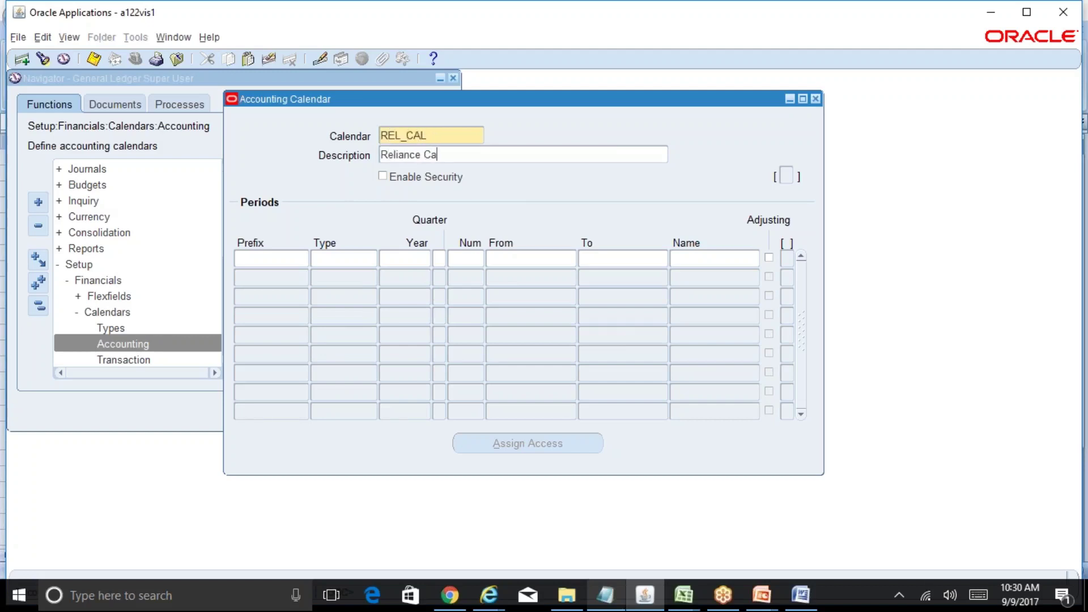
text(lendar)
click(427, 153)
text(India)
Enter APR as the first period's prefix and look for a suitable period type among those starting with p, without choosing one
click(272, 261)
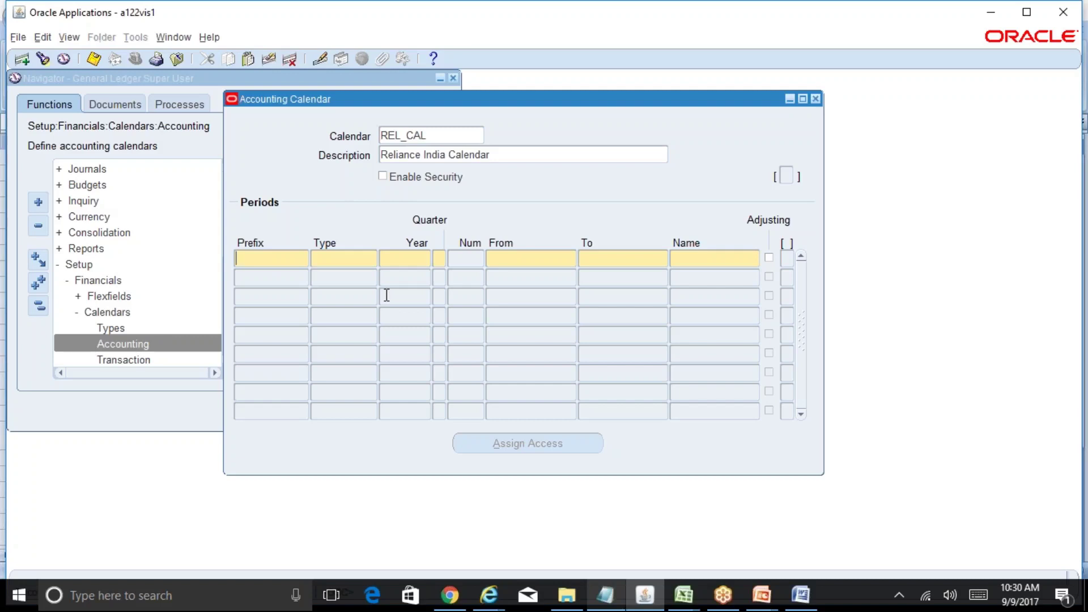
text(APR)
key(Tab)
key(ctrl+l)
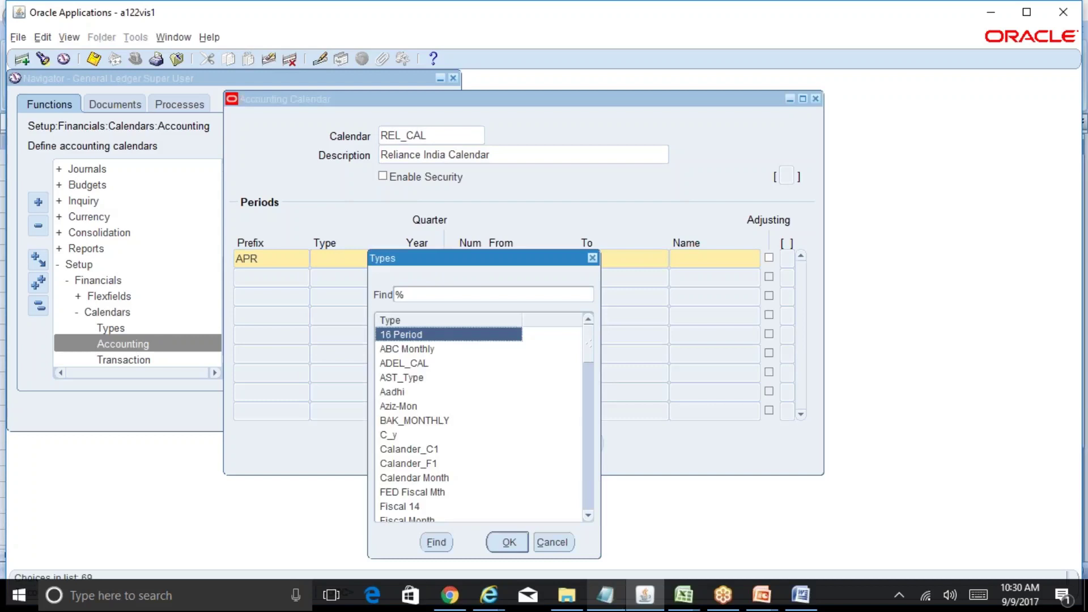
text(p)
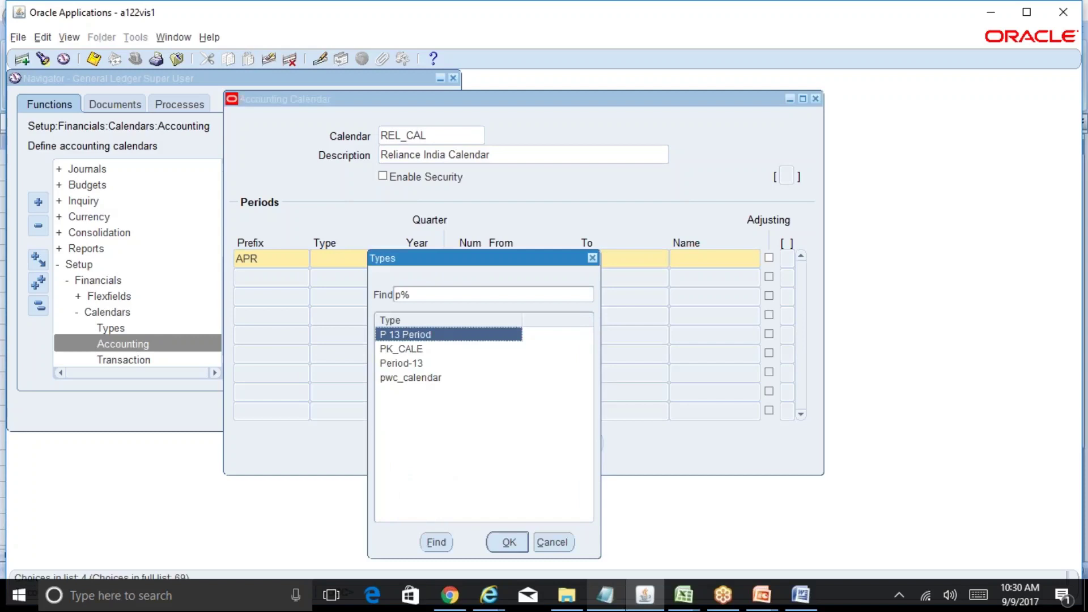
click(401, 348)
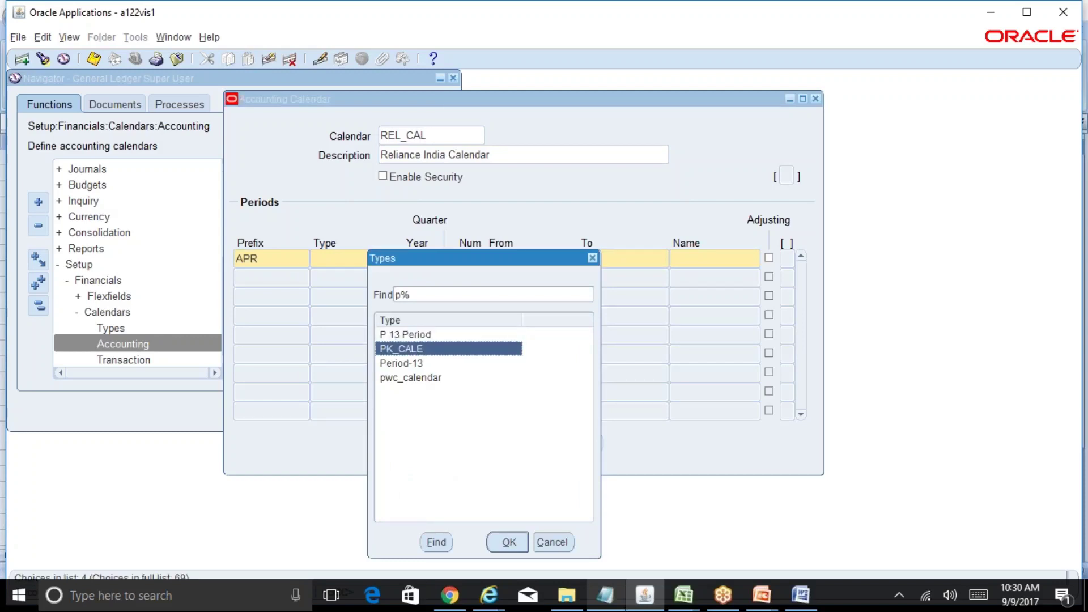
click(562, 544)
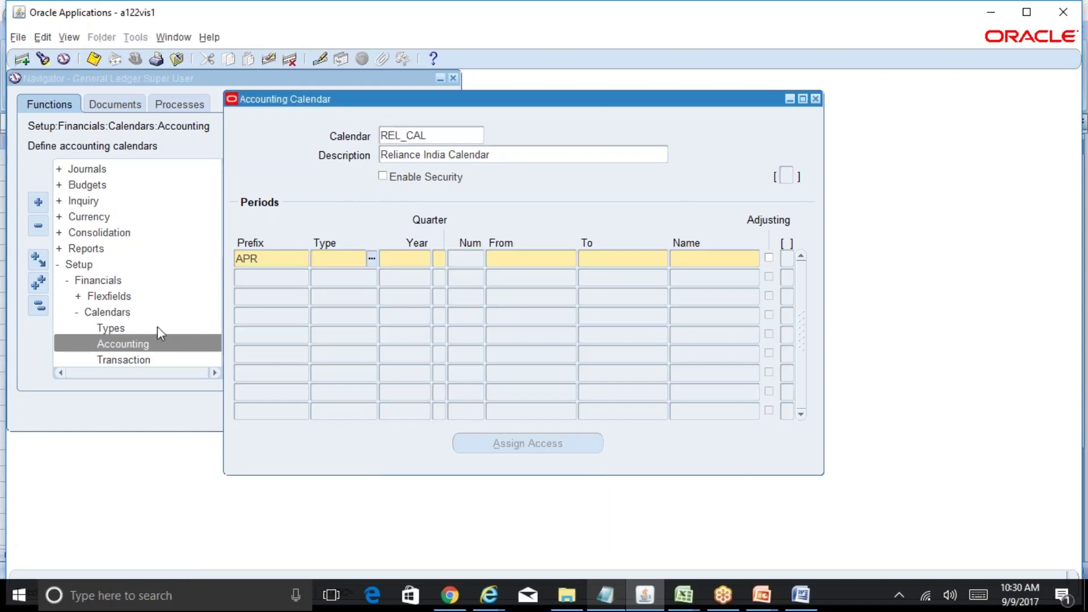
Close the unsaved Accounting Calendar form in favour of the Period Types form and query all existing period types
double_click(128, 328)
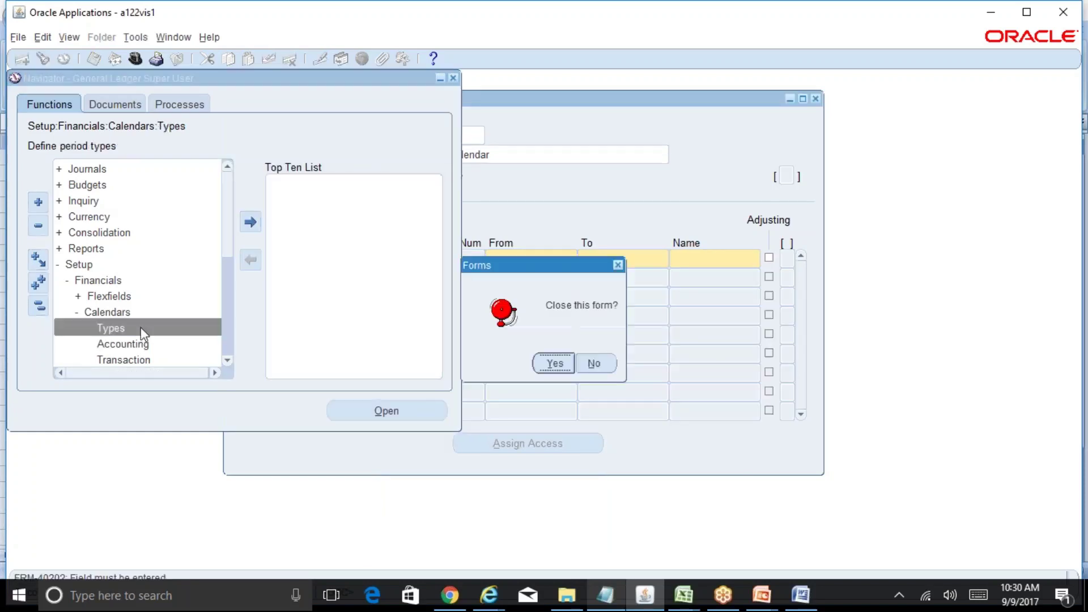
click(555, 363)
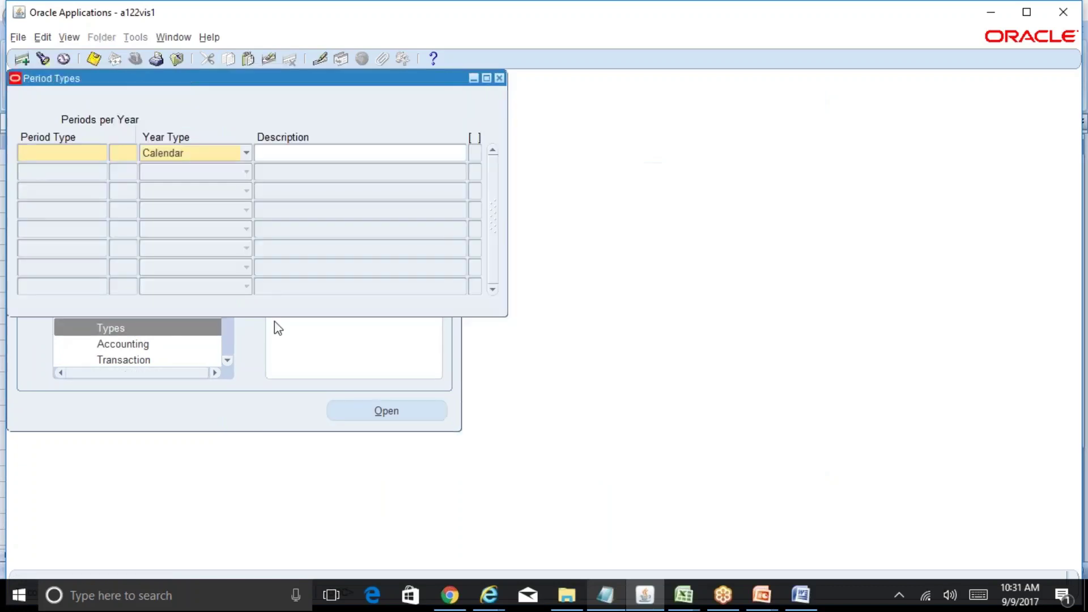
key(F11)
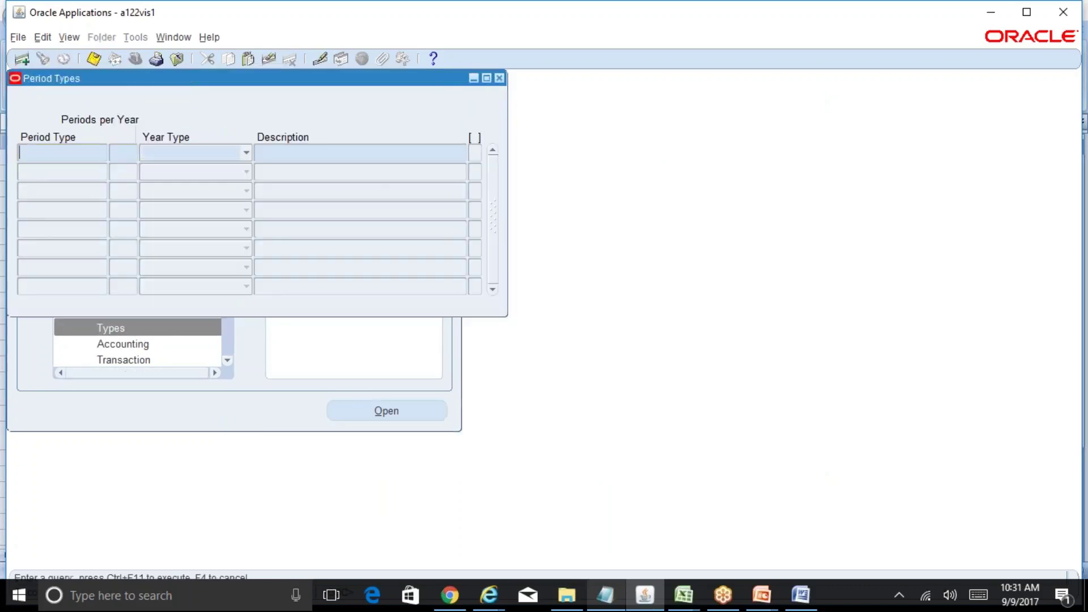
key(ctrl+F11)
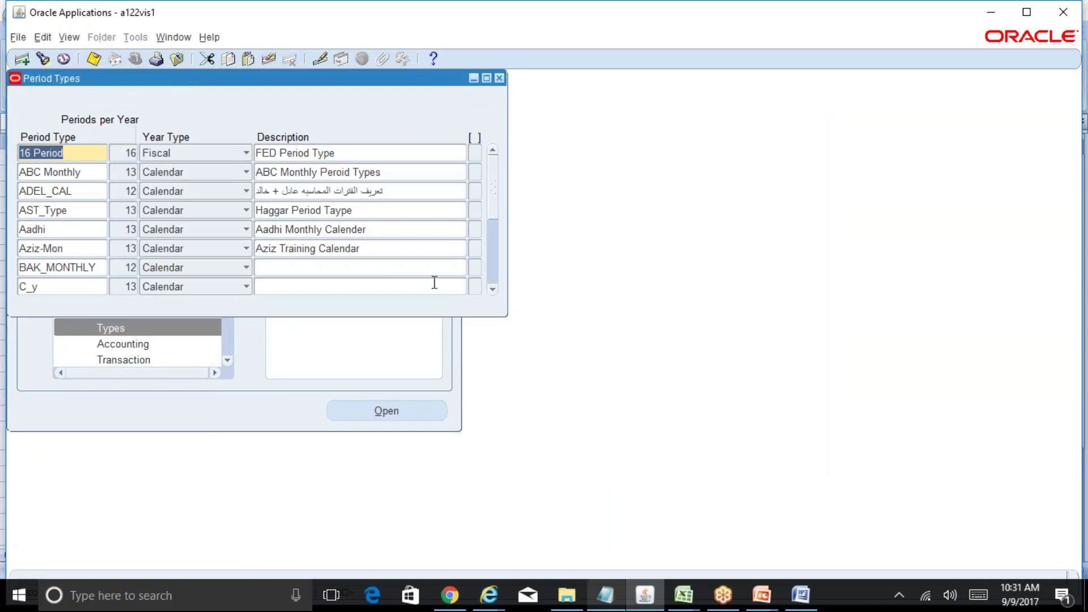
Examine the existing period types with their periods per year and Calendar or Fiscal year type
click(494, 279)
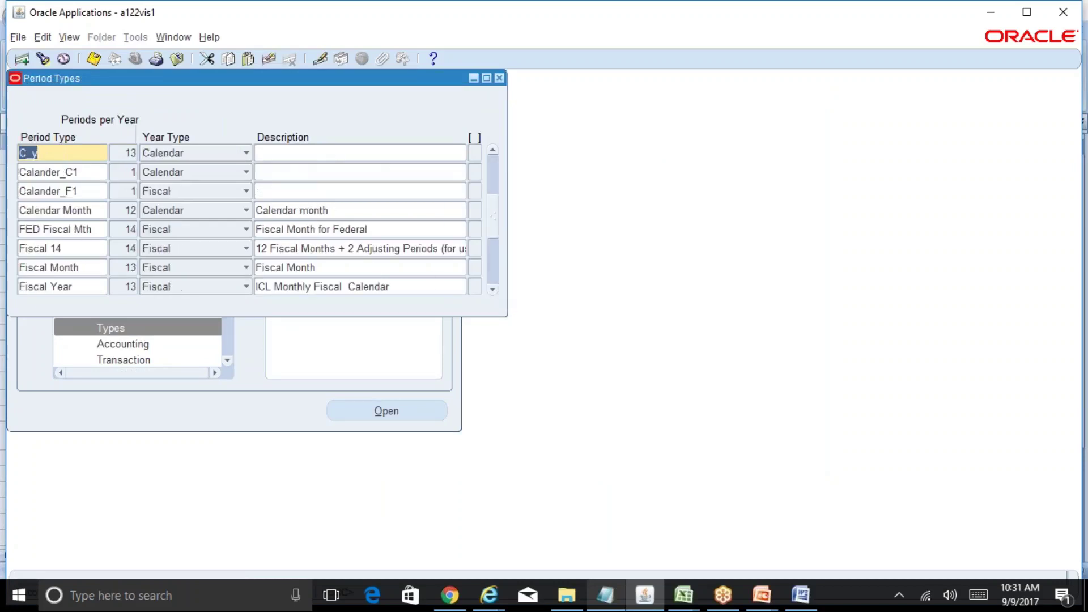
click(495, 279)
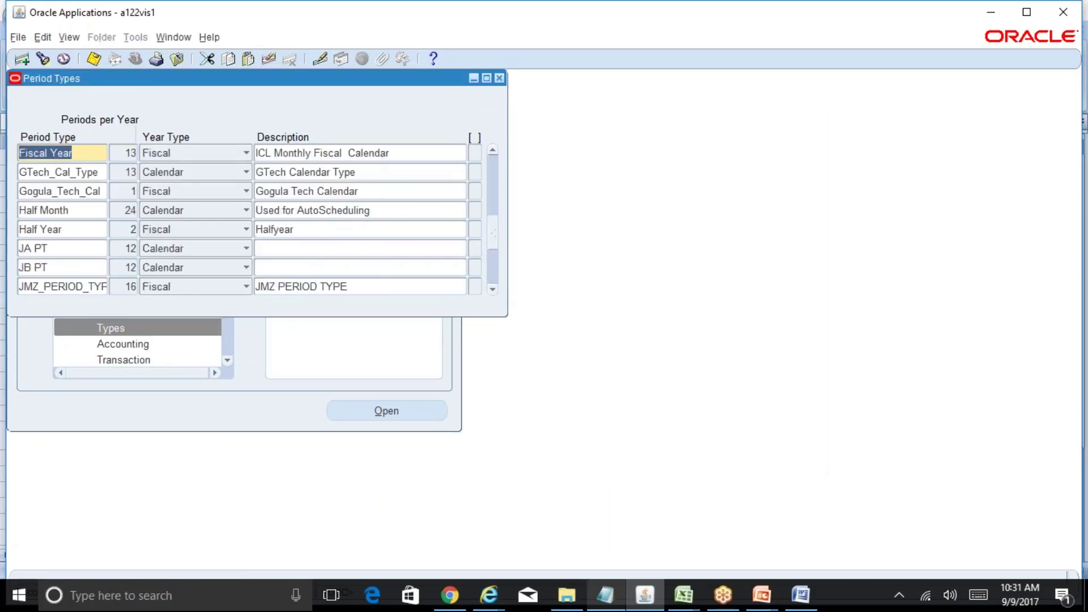
click(494, 279)
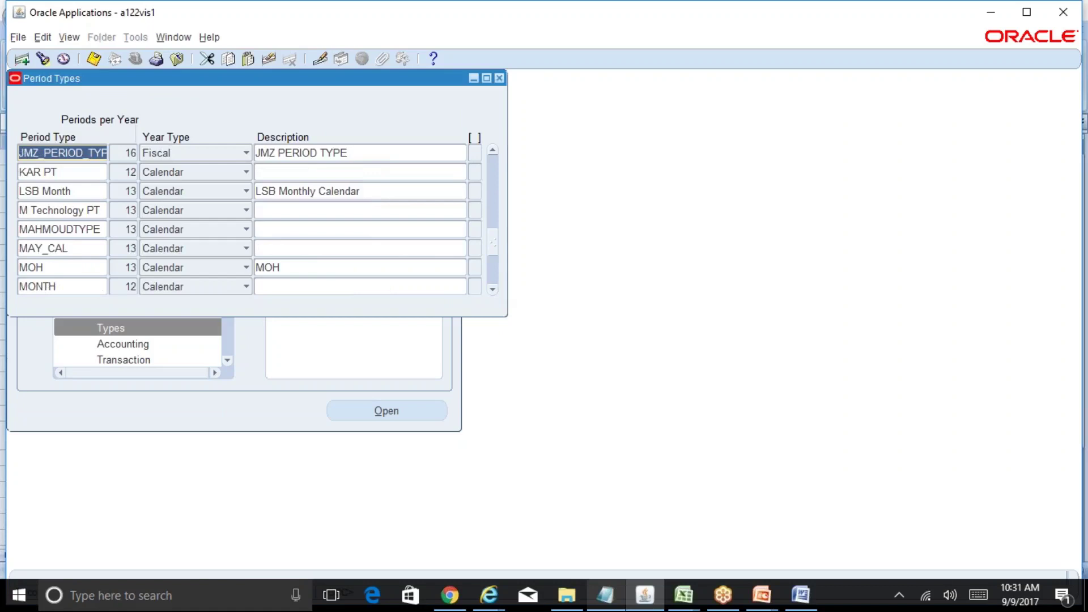
click(495, 177)
click(496, 177)
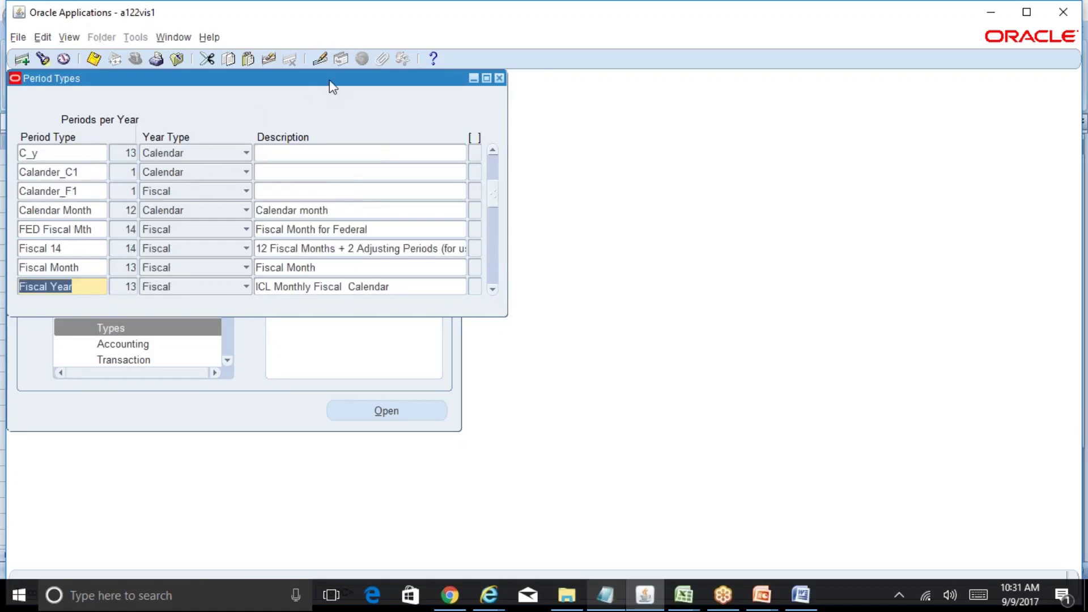
drag(340, 86, 650, 125)
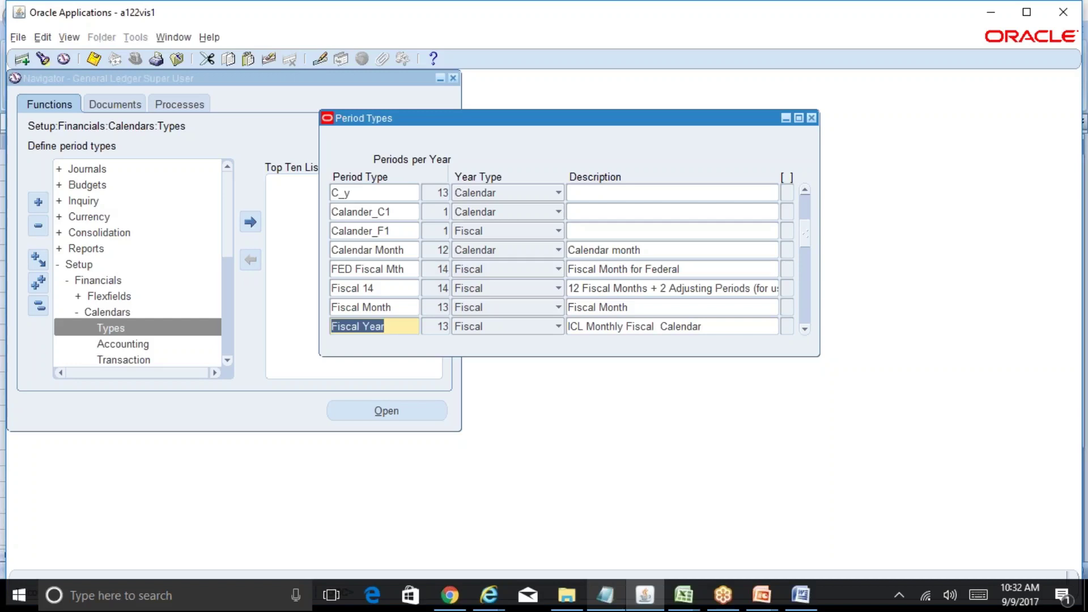
Add and save the period type Rel_Period_Type with 13 periods per year, year type Fiscal and description Reliance Period Type
key(Down)
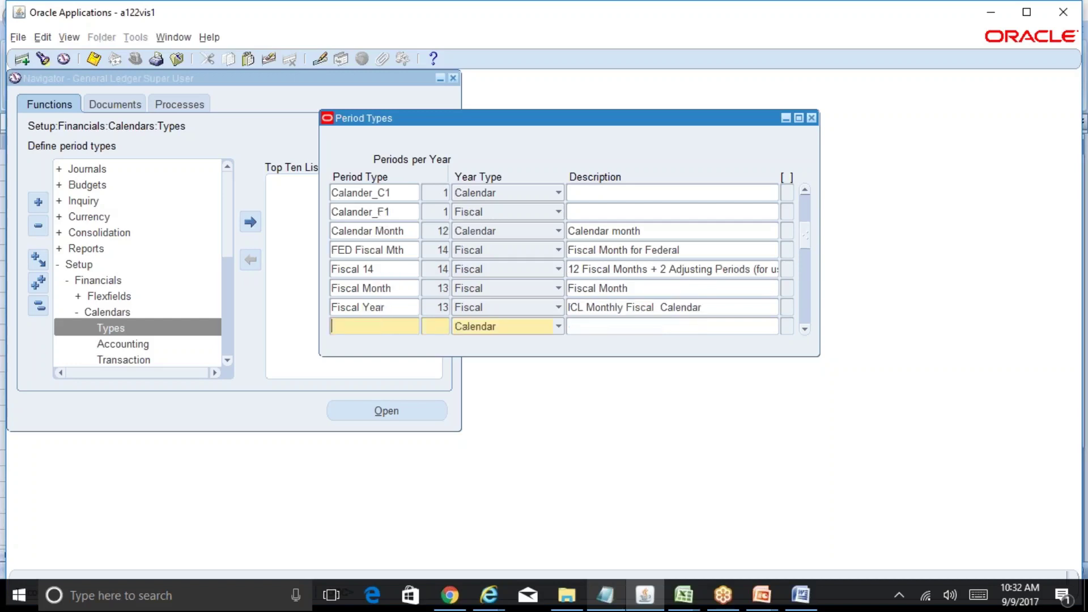
text(Rel_Period_Type)
key(Tab)
text(13)
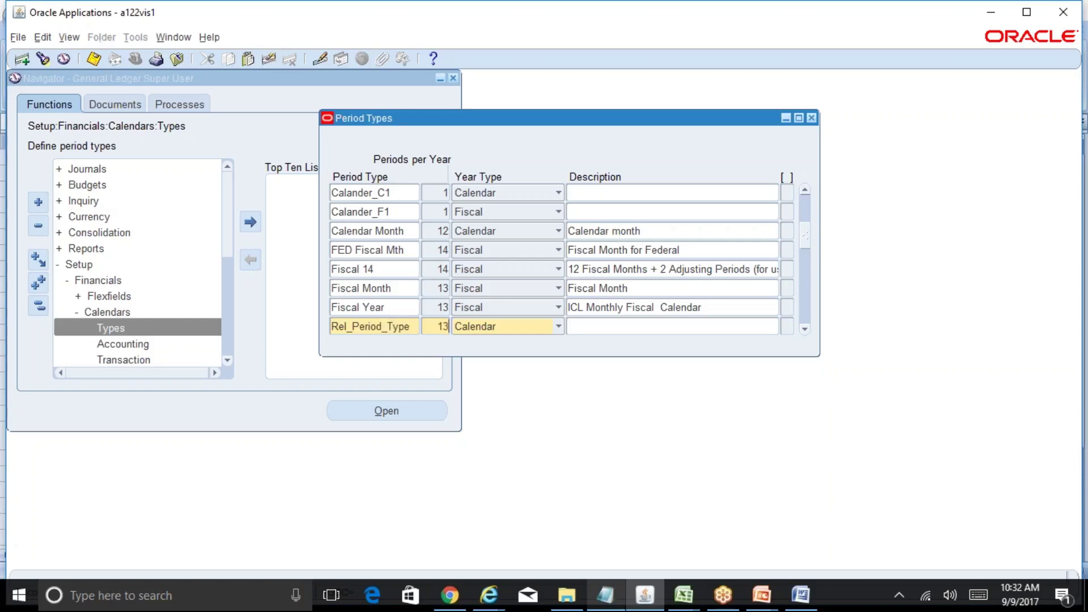
click(559, 327)
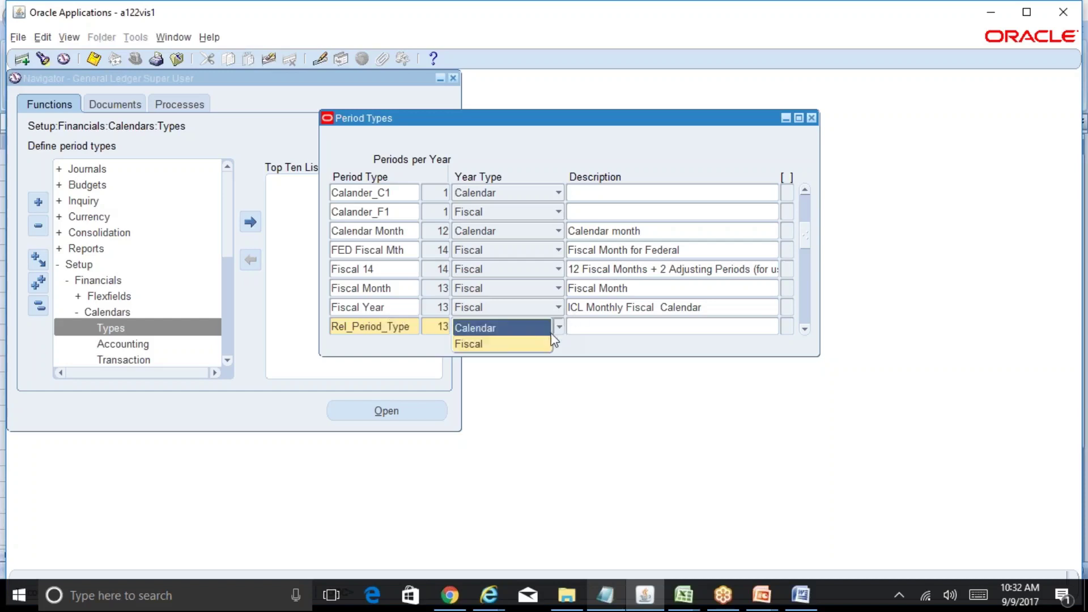
click(533, 344)
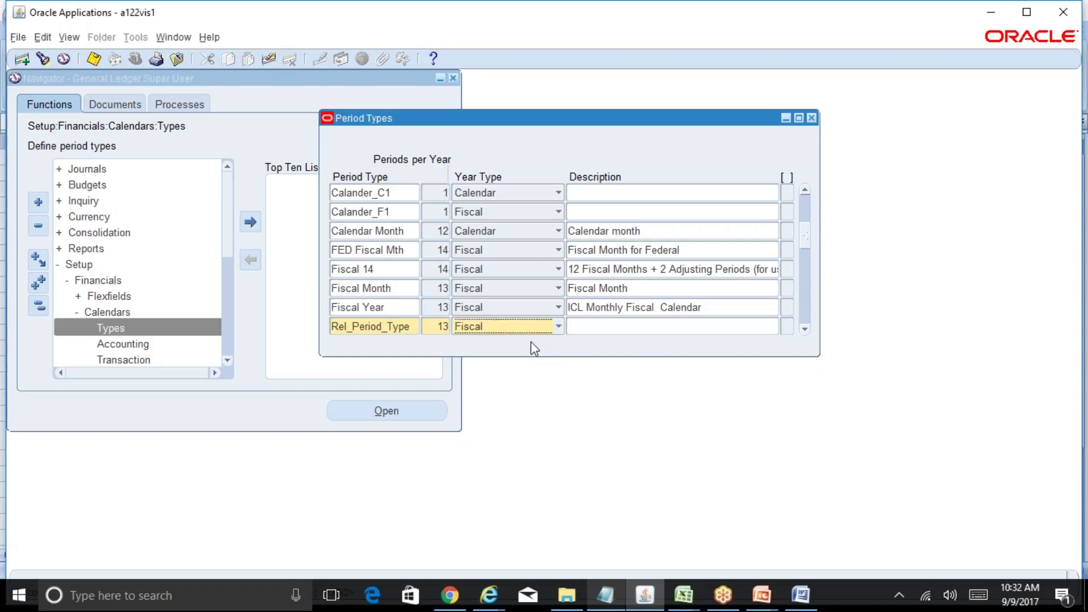
click(602, 321)
text(Reliance )
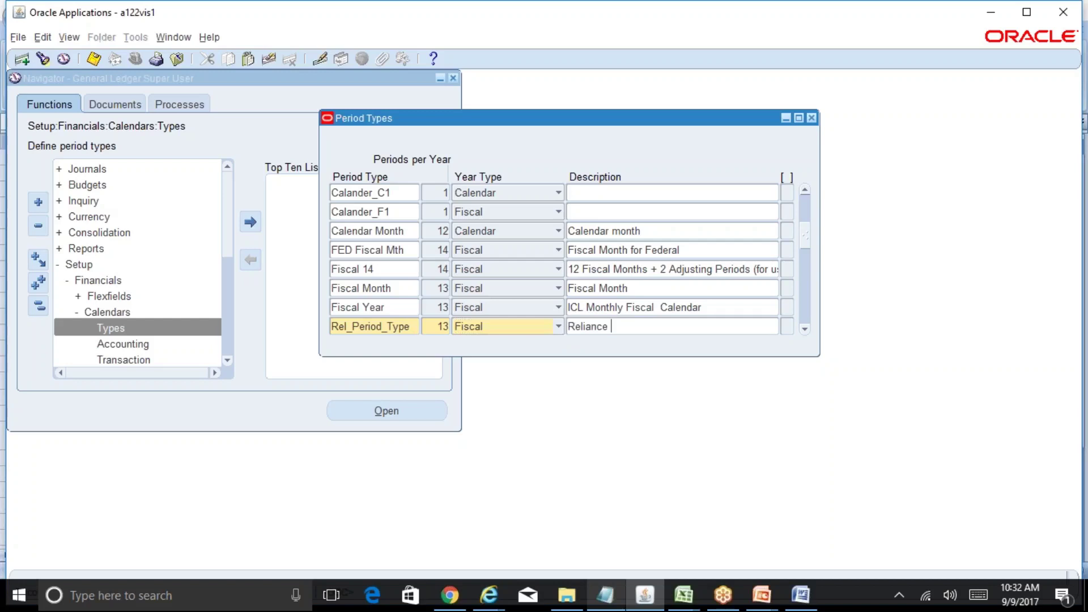
text(Period Type)
key(ctrl+s)
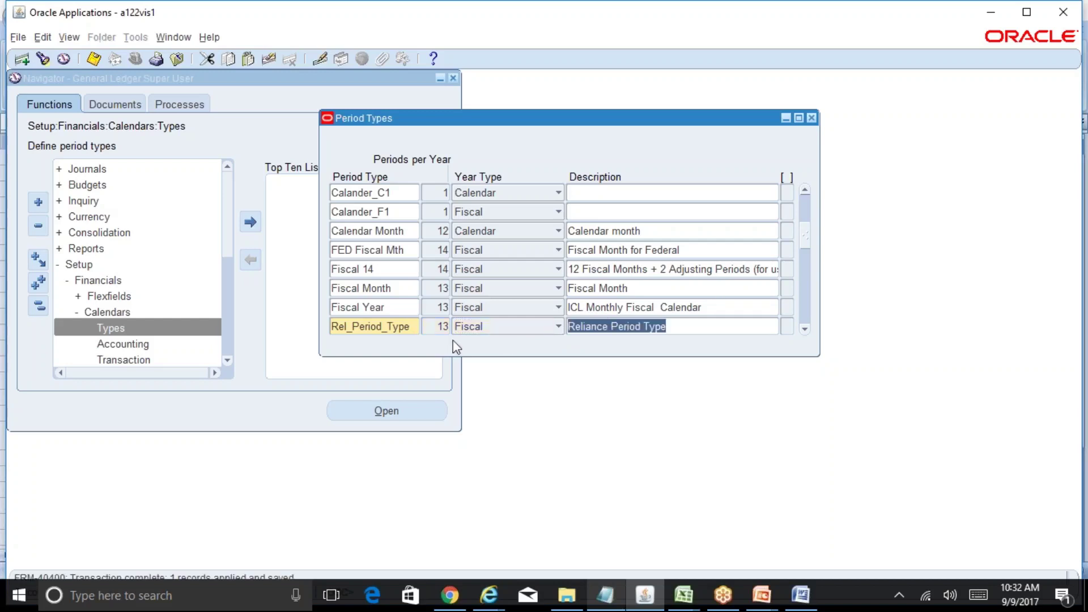
Close the Period Types form and open the Accounting Calendar form
click(439, 326)
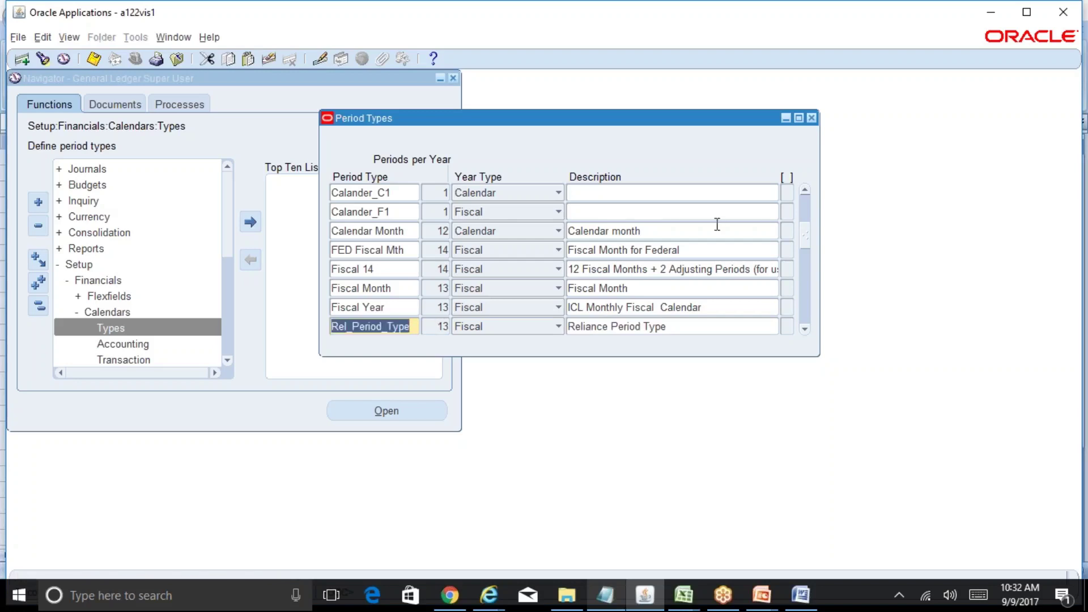
click(812, 118)
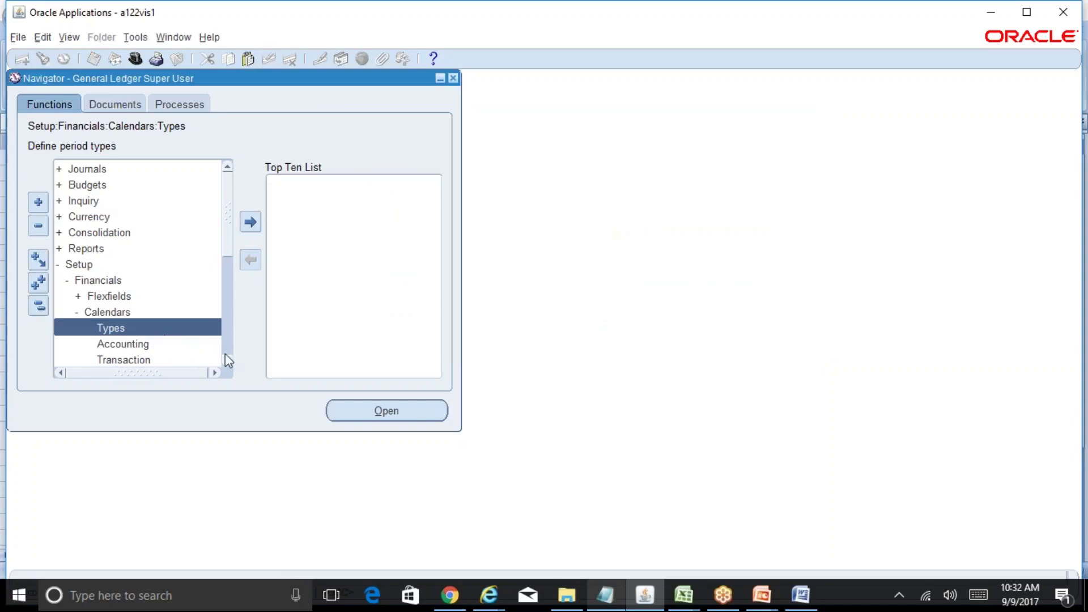
double_click(146, 344)
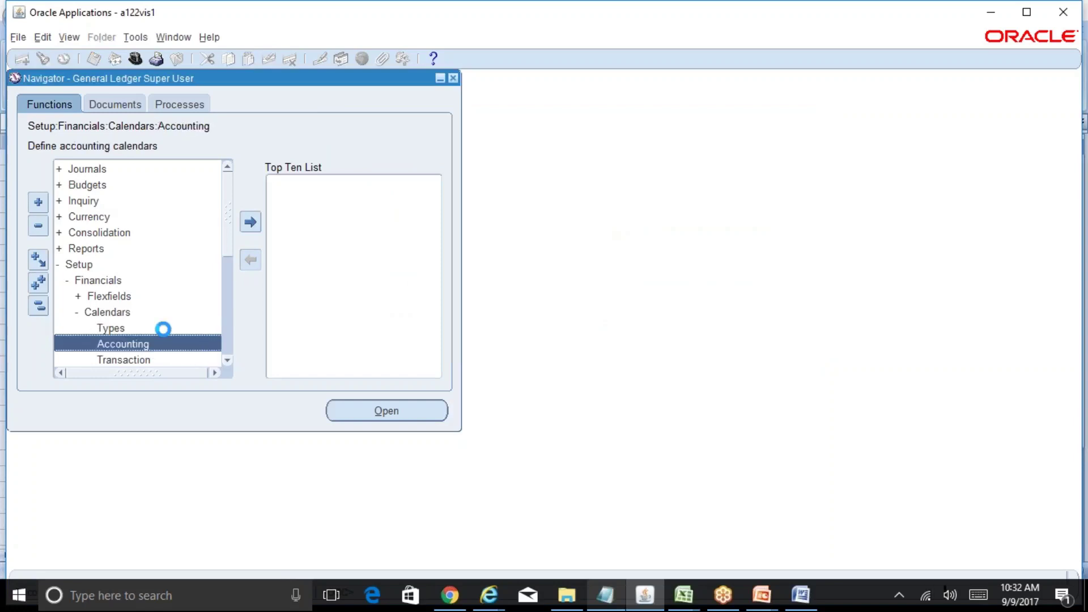
drag(450, 79, 707, 99)
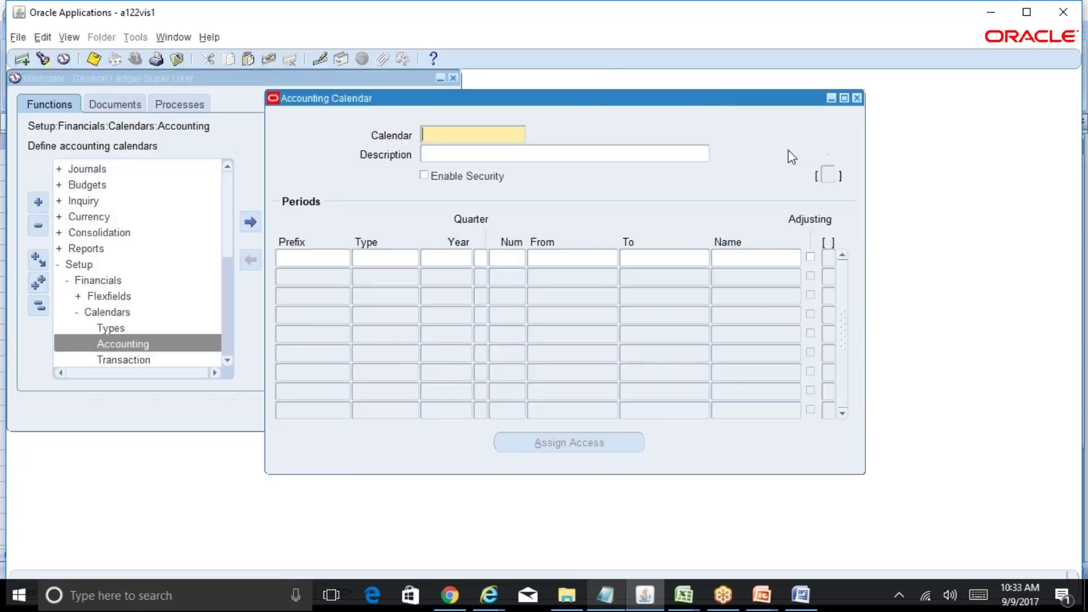
Name the new accounting calendar Rel Calendar and describe it as Reliance India Calendar
text(Reliance Calend)
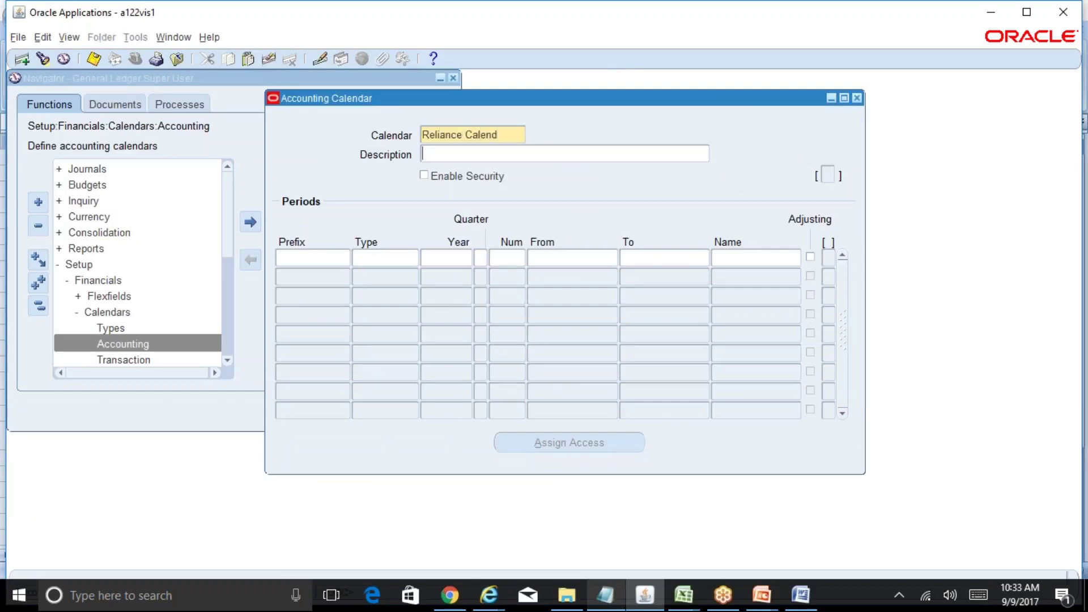
triple_click(507, 134)
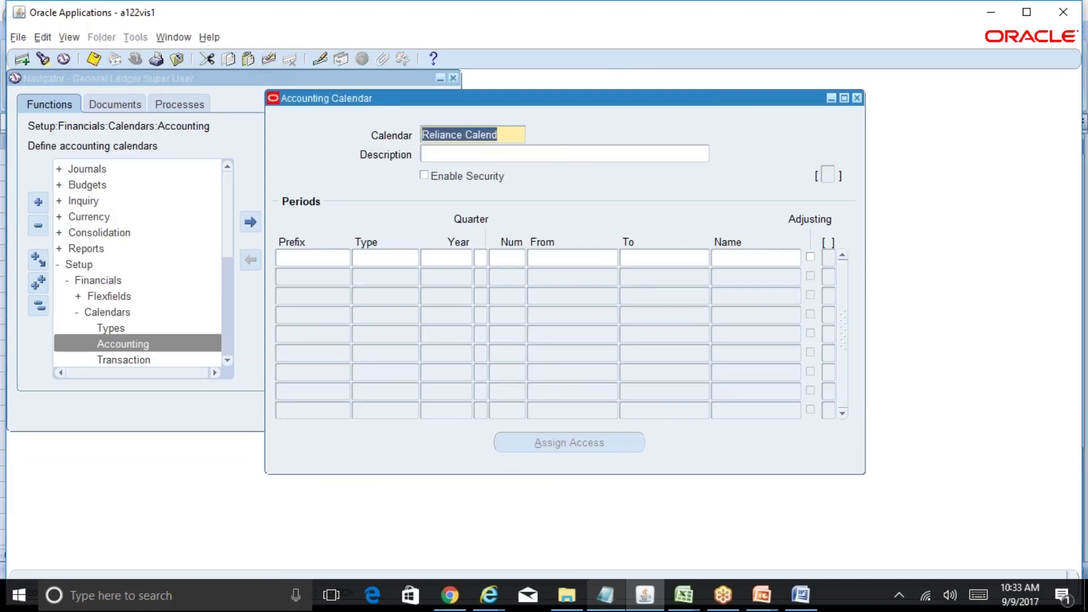
text(Rel Calendar)
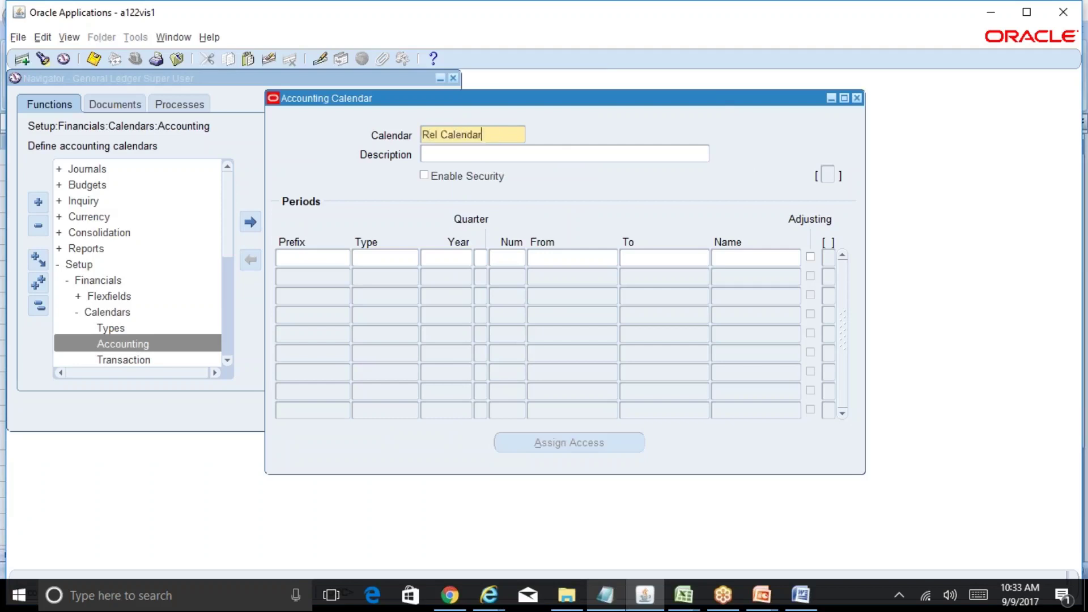
key(Tab)
text(Reliance India C)
key(BackSpace)
key(BackSpace)
text(Calendar)
key(Tab)
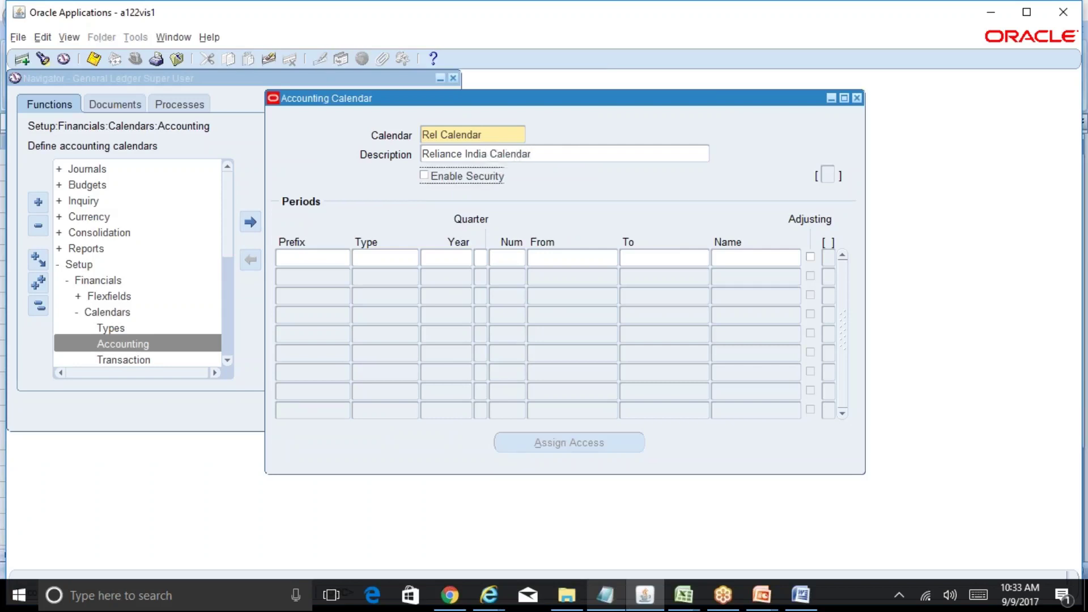
Start the calendar's first period with prefix APR and period type Rel_Period_Type
click(301, 258)
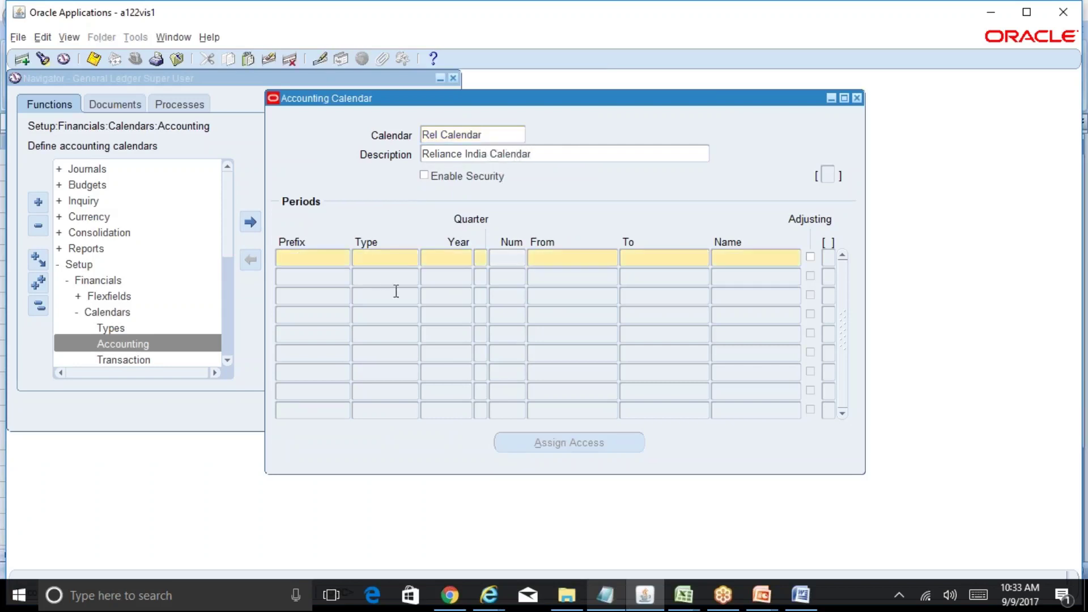
text(APR)
key(Tab)
text(Rel_Period_Type)
key(Tab)
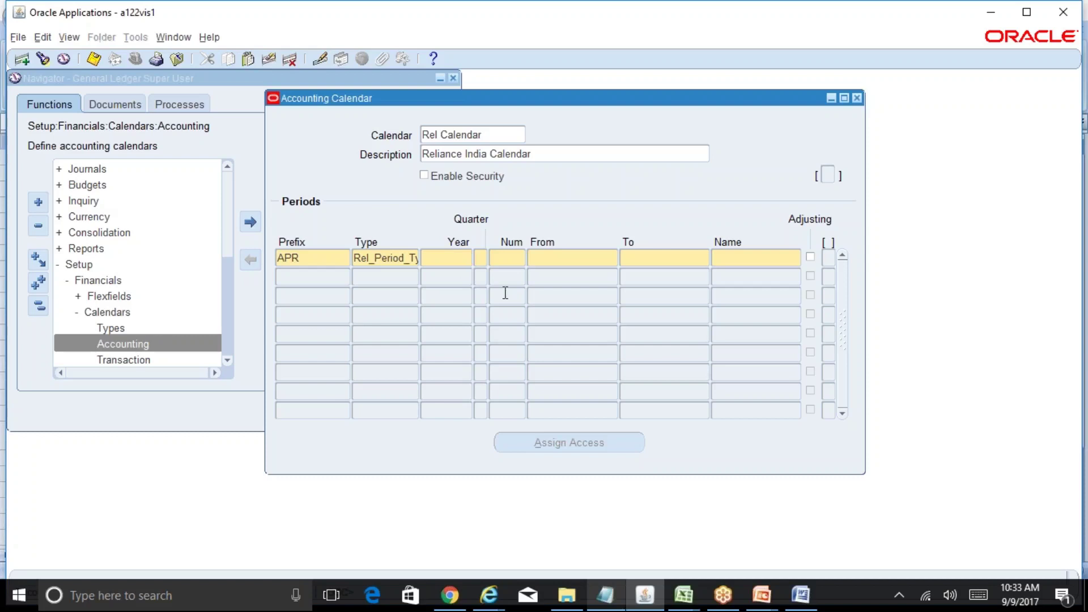
Give the APR period year 2018, quarter 1 and number 1, running from 01-APR-2017 to 30-APR-2017
text(2018)
key(Tab)
key(Tab)
key(Tab)
text(01-APR-201)
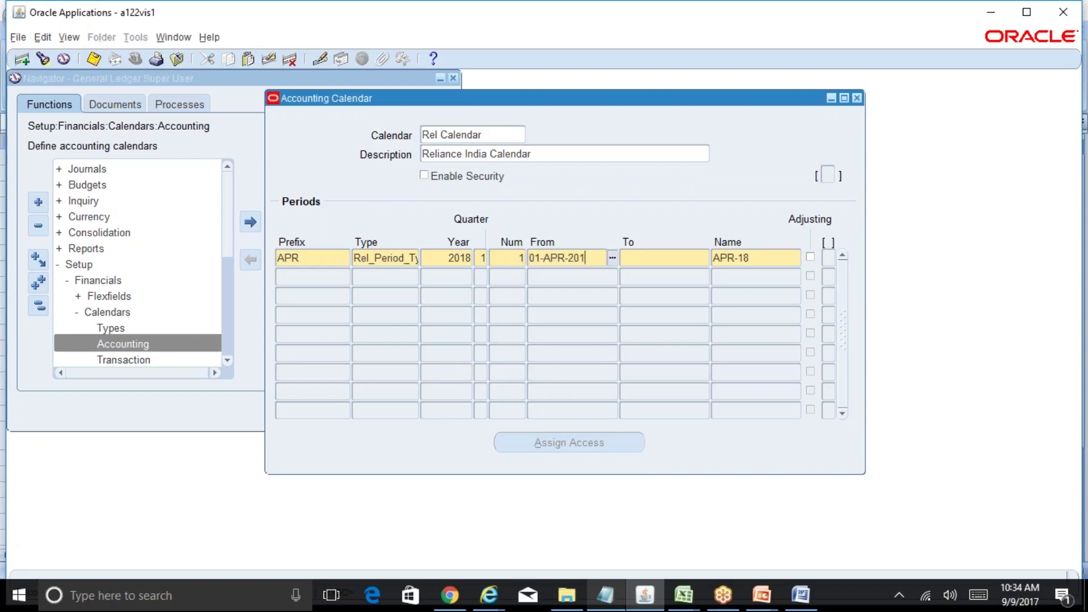
text(7)
key(Tab)
text(31)
key(BackSpace)
text(0-APR-2017)
key(Tab)
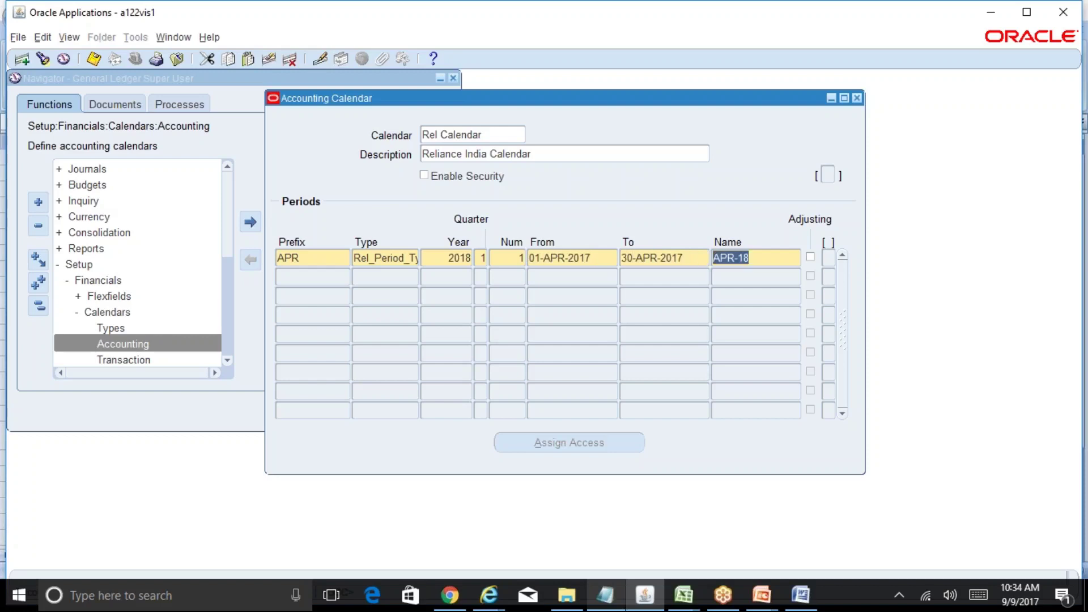
Check how the APR period's name relates to its prefix and year, and review its From and To dates
click(774, 264)
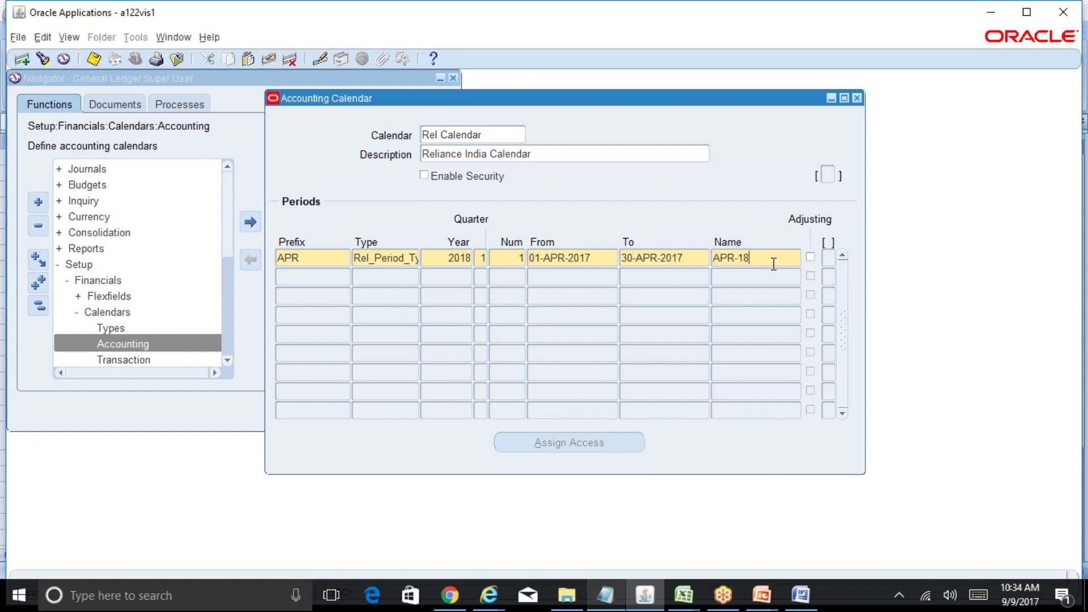
double_click(319, 261)
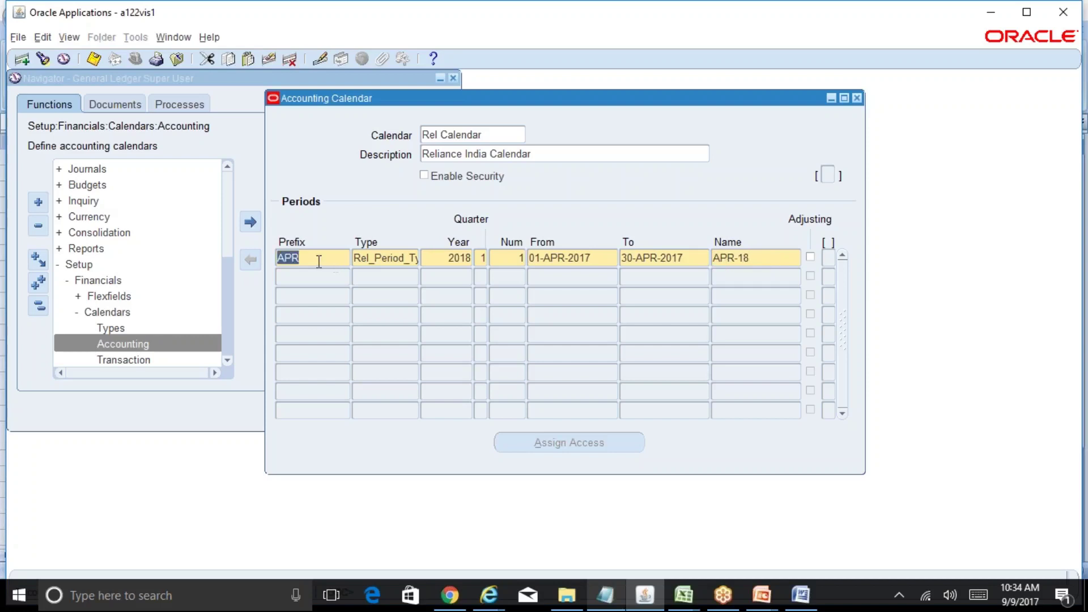
double_click(462, 260)
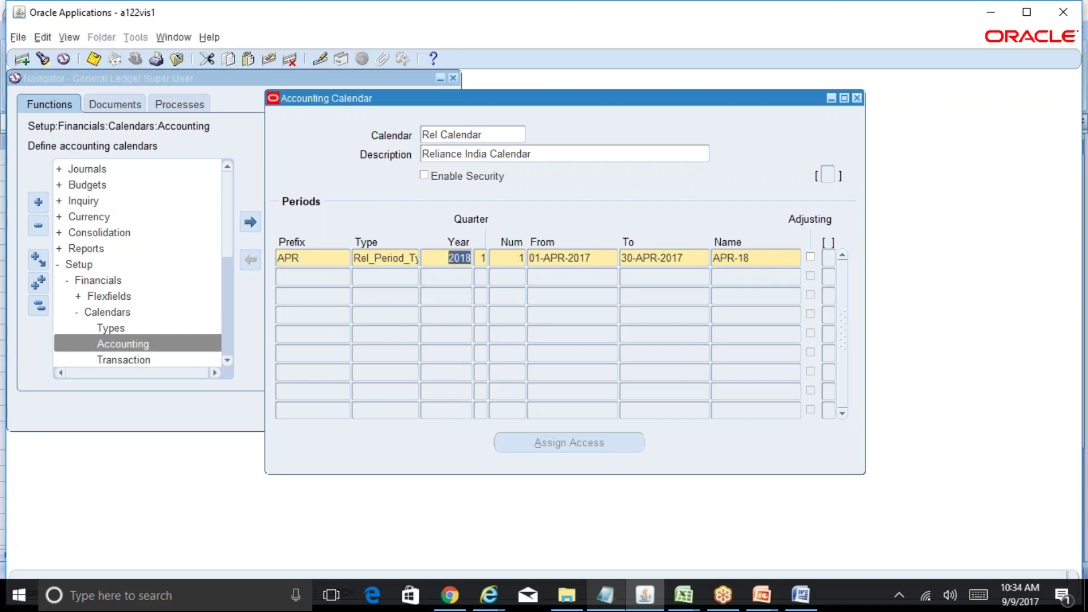
double_click(754, 260)
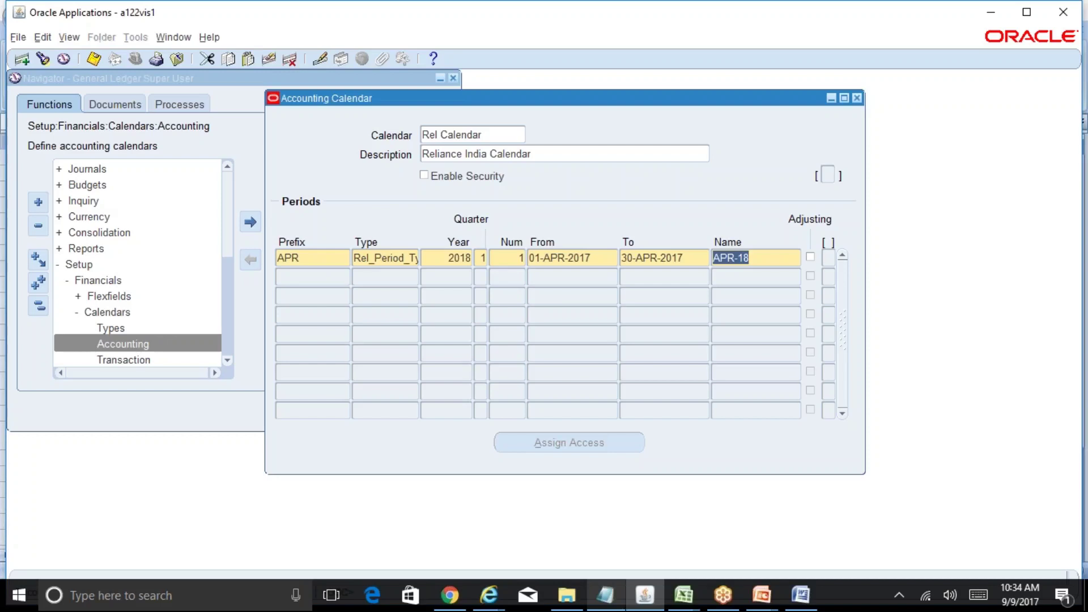
key(shift+Tab)
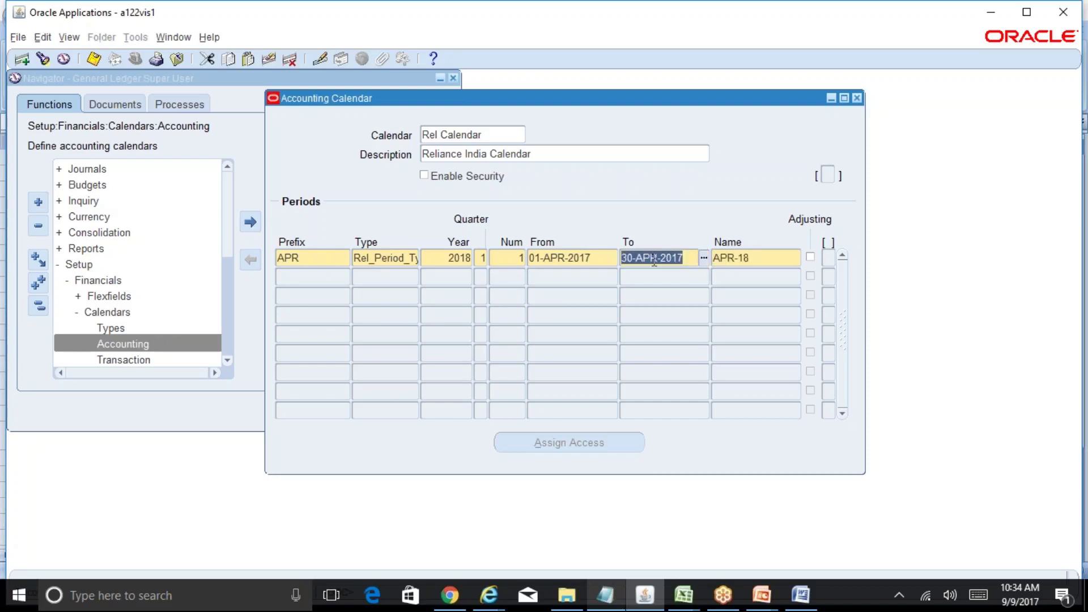
key(shift+Tab)
key(Tab)
key(shift+Tab)
key(Tab)
Add a second period with prefix MAY, type Rel_Period_Type and year 2018
click(323, 277)
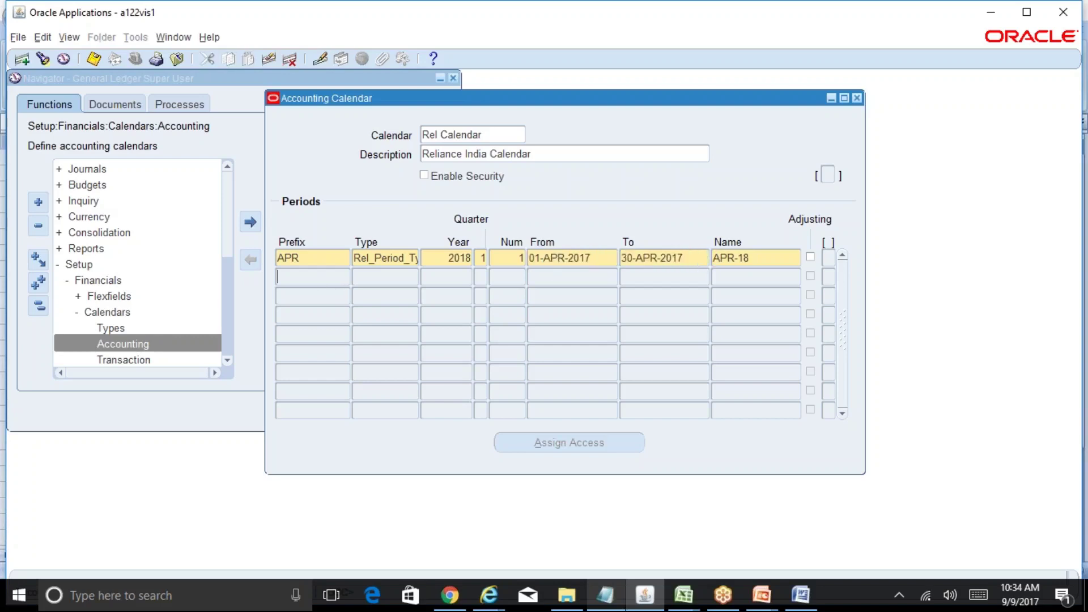
text(MAY)
key(Tab)
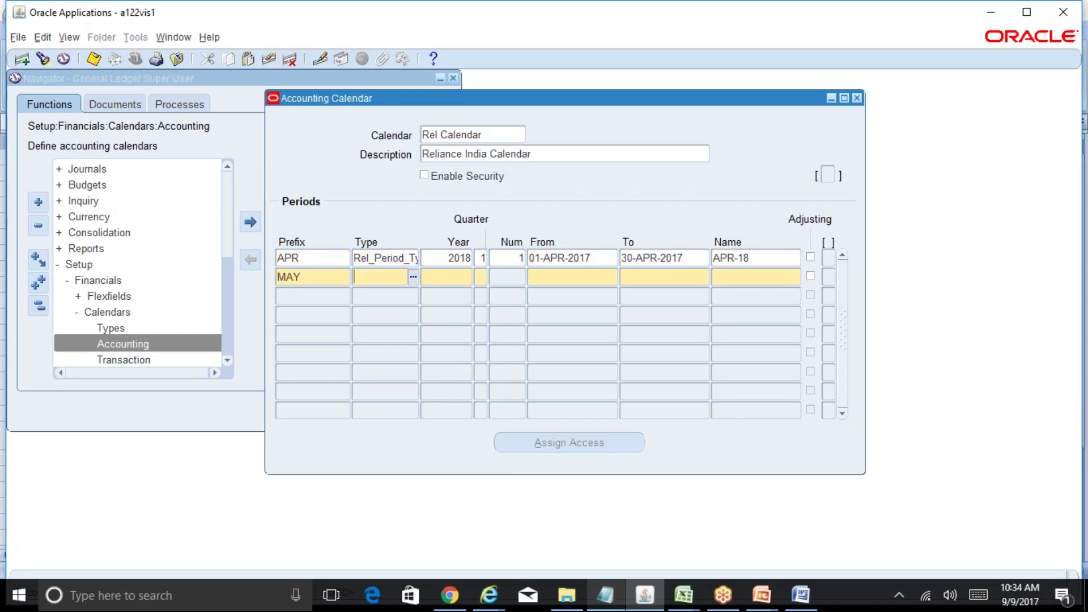
key(shift+F5)
key(Tab)
text(2018)
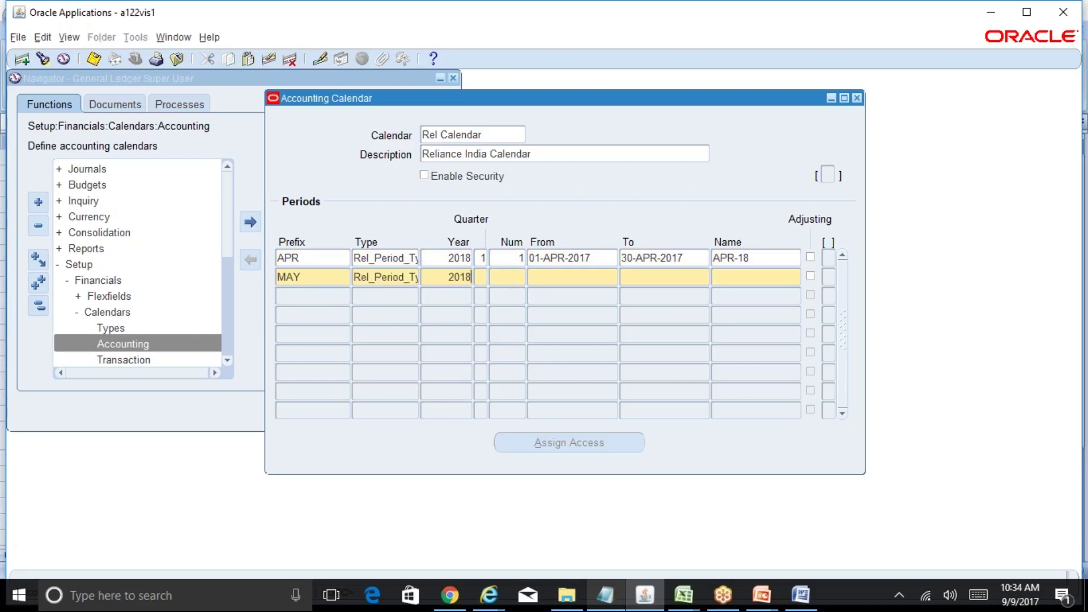
Give the MAY period quarter 1 and number 2, running from 01-MAY-2017 to 31-MAY-2017
key(Tab)
text(1)
key(Tab)
text(2)
key(Tab)
text(01-MAY-)
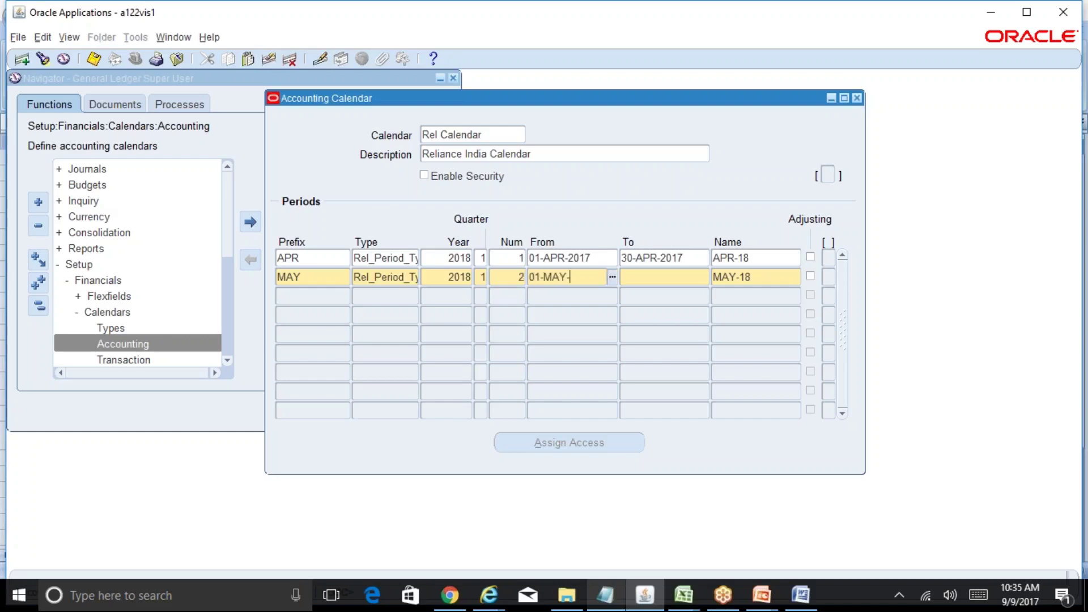
text(2017)
key(Tab)
text(31-MAY-2017)
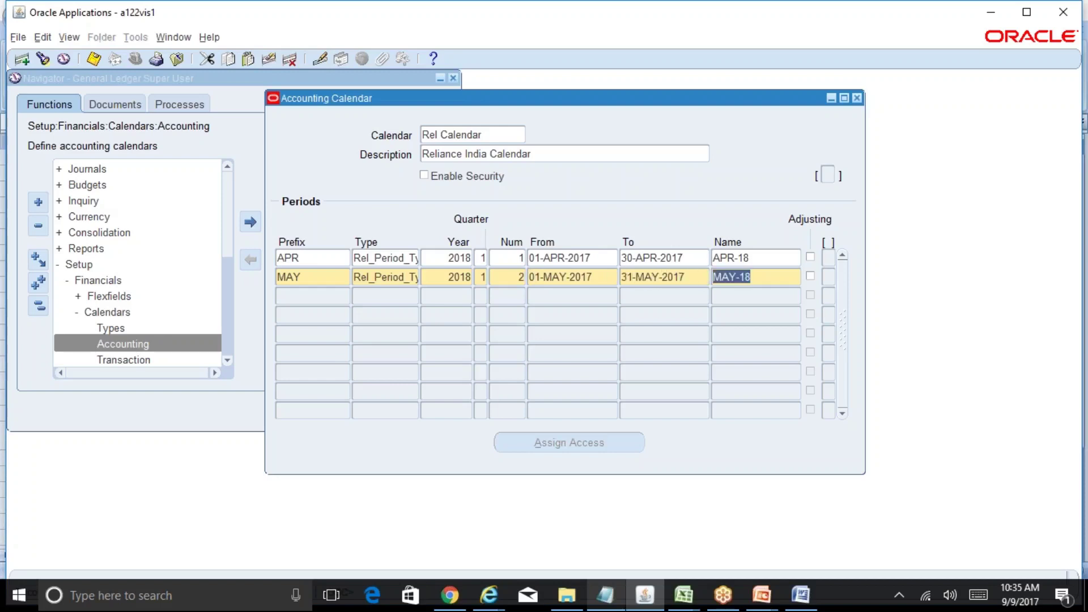
Add a third period with prefix JUN, type Rel_Period_Type, year 2018 and quarter 1
click(304, 296)
text(JUN)
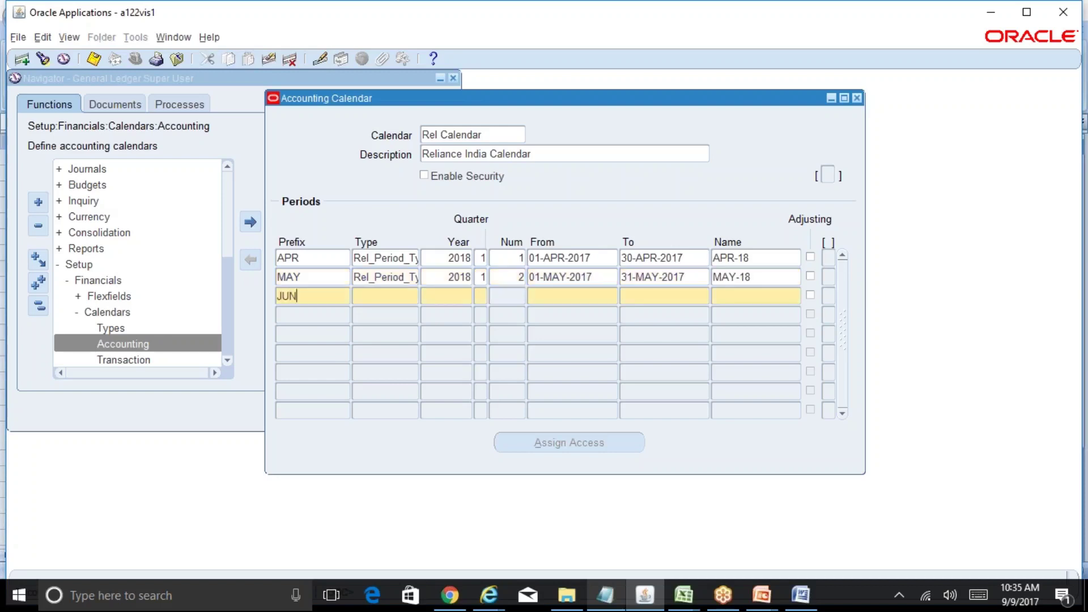
key(Tab)
key(shift+F5)
key(Tab)
text(2018)
key(Tab)
text(1)
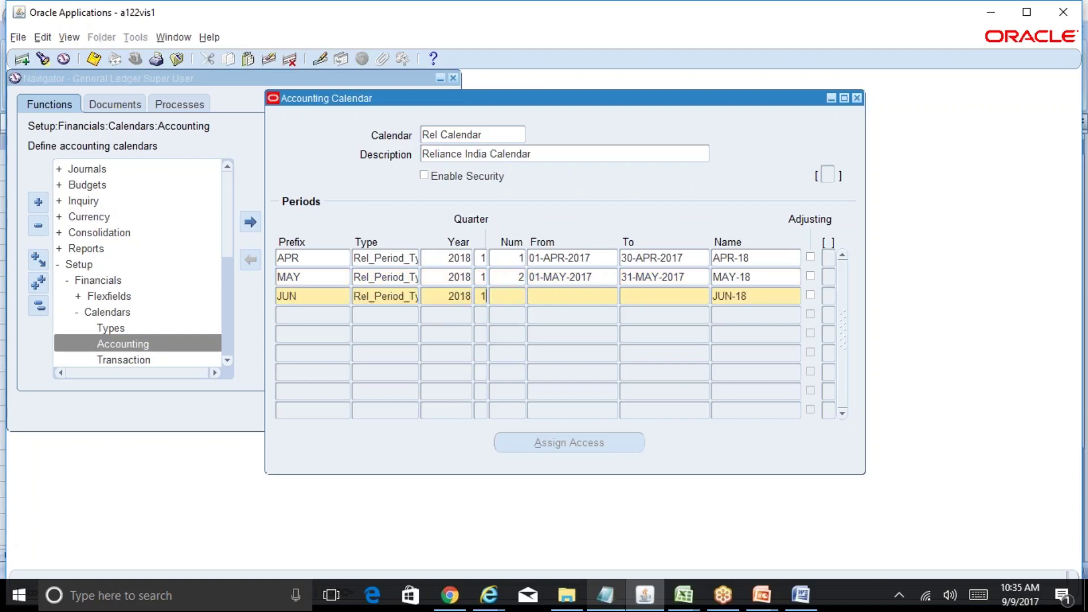
Give the JUN period number 3, running from 01-JUN-2017 to 30-JUN-2017, and save the calendar
key(Tab)
text(3)
key(Tab)
text(01-JUN-2017)
key(Tab)
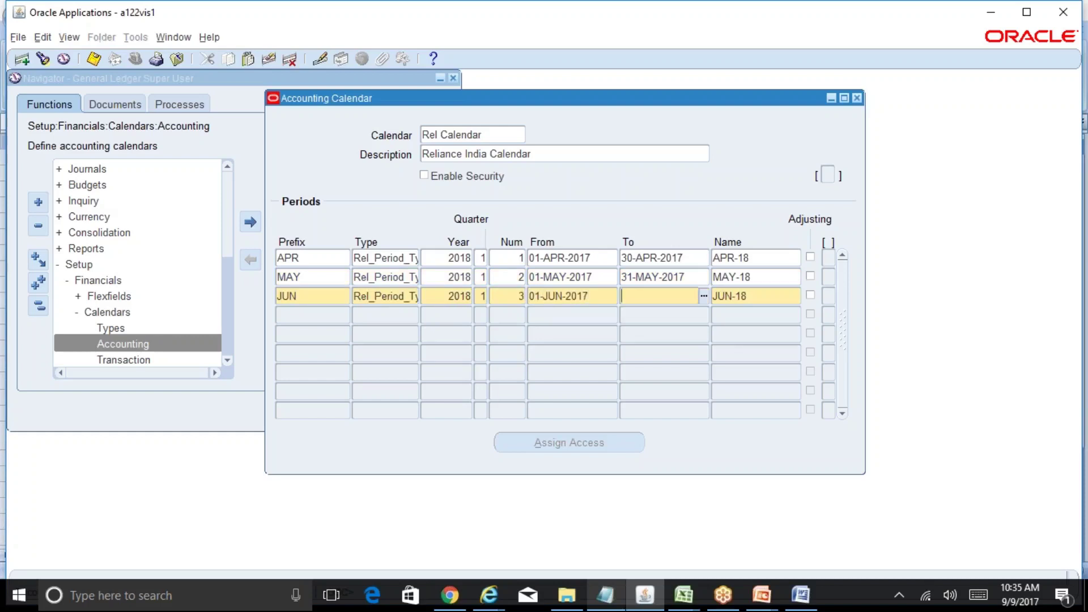
text(30-JUN-2017)
key(Tab)
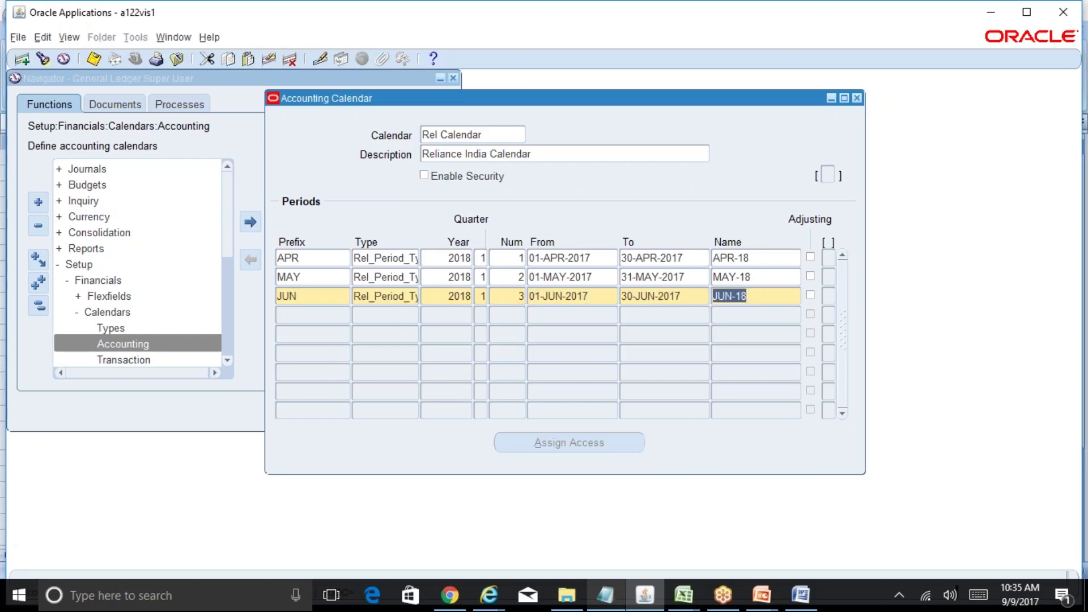
key(ctrl+s)
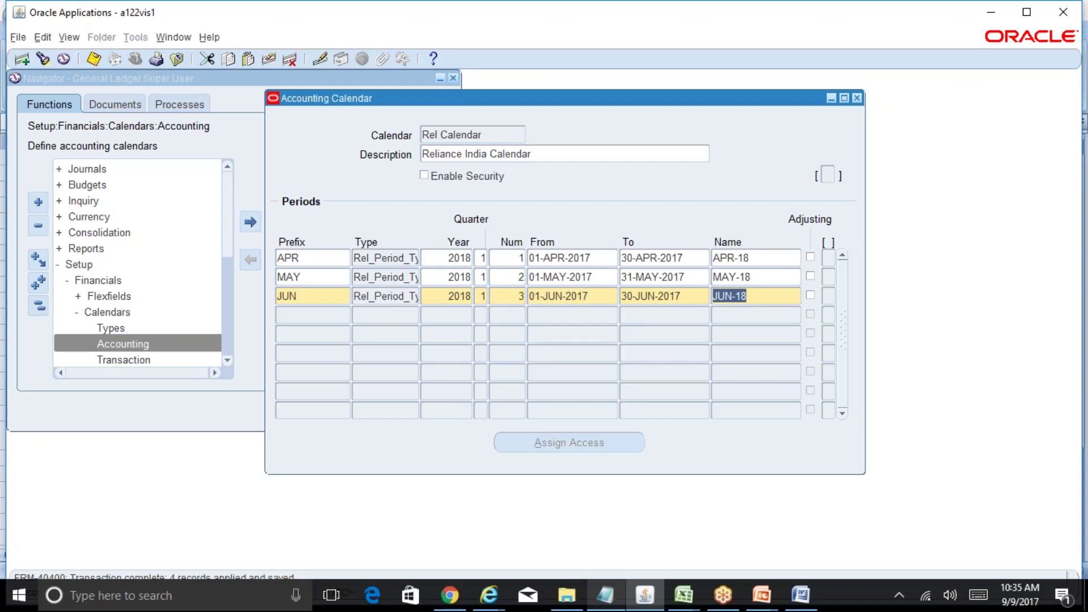
Rename the three existing periods as APR-17, MAY-17 and JUN-17
click(468, 258)
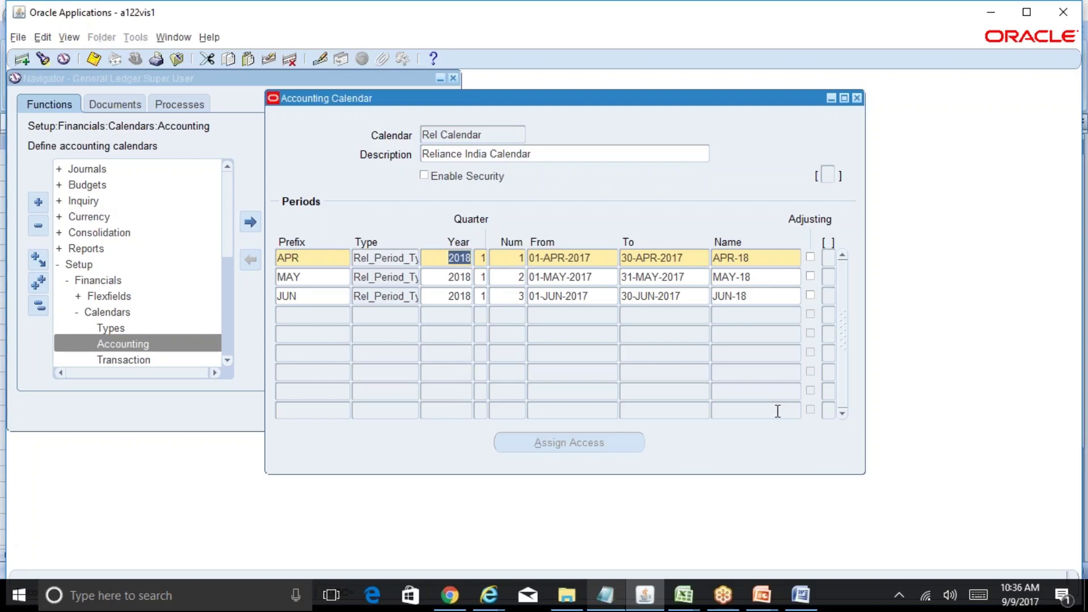
click(765, 260)
key(End)
key(BackSpace)
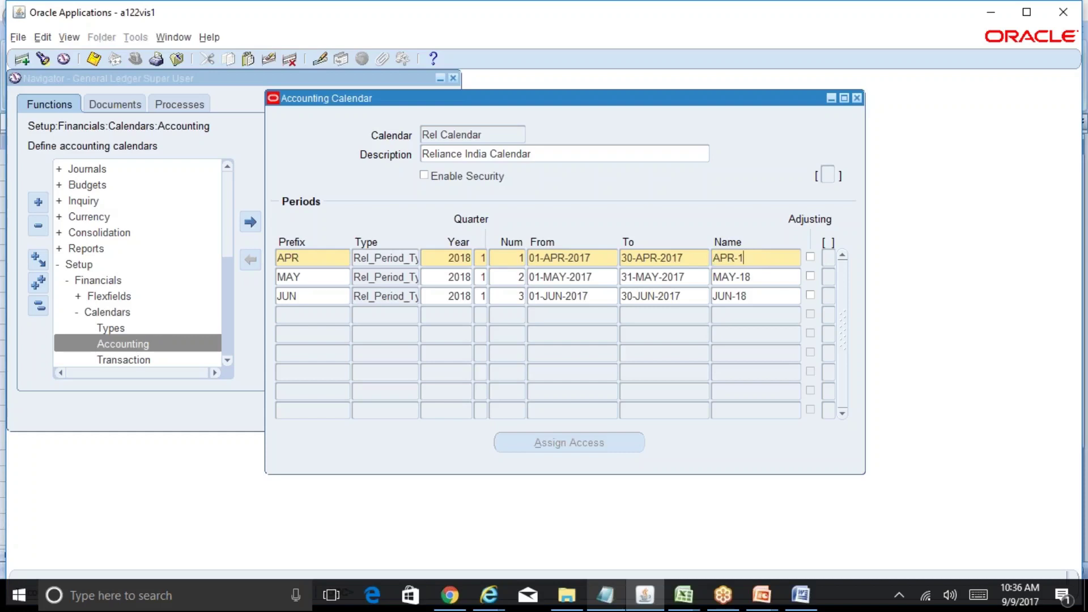
text(7)
click(772, 277)
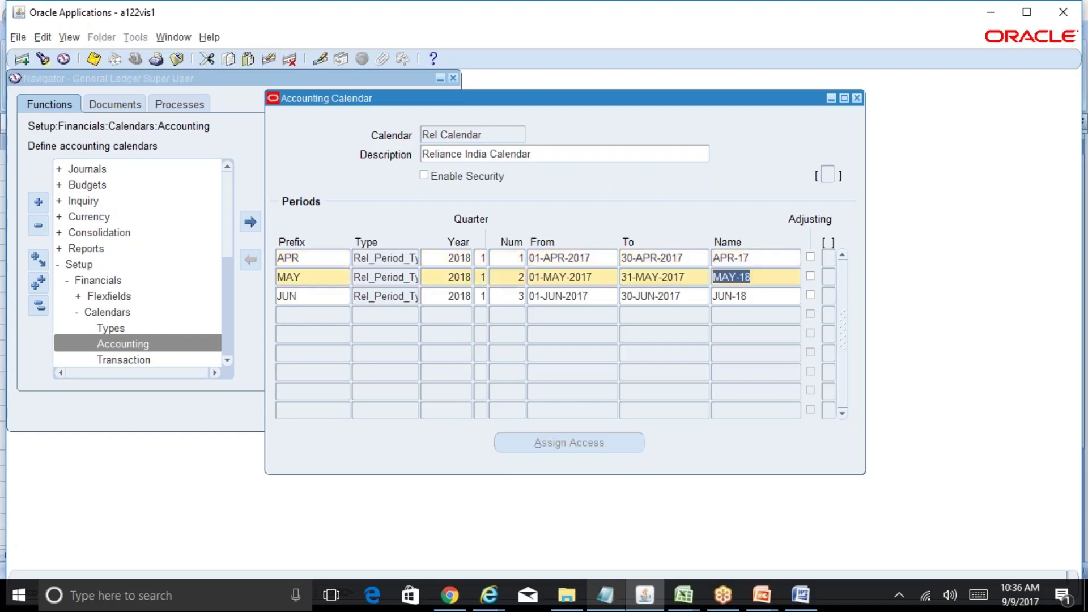
key(End)
key(BackSpace)
text(7)
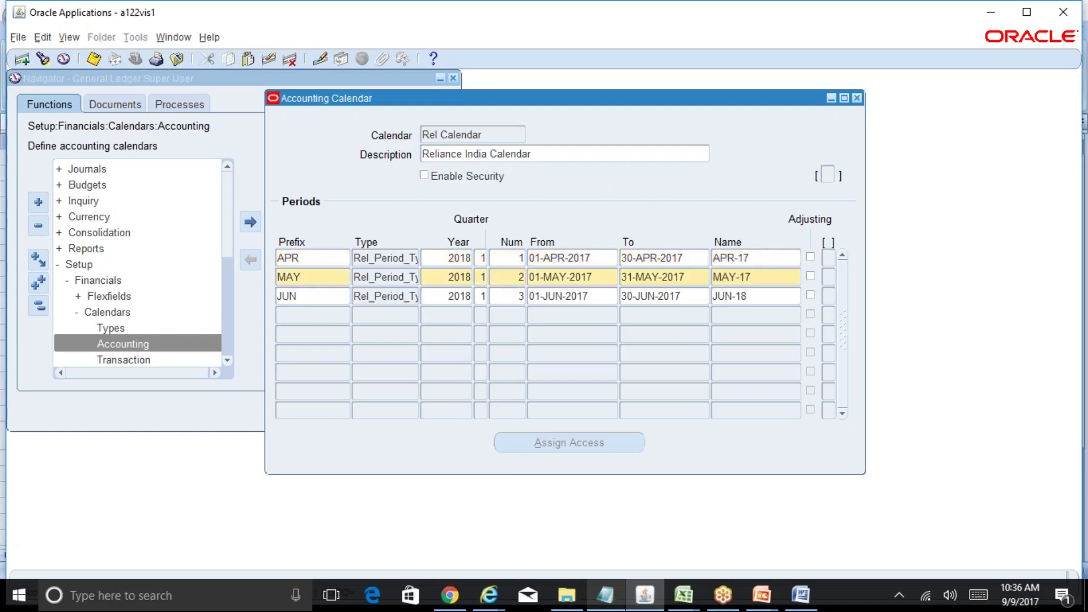
click(763, 295)
key(End)
key(BackSpace)
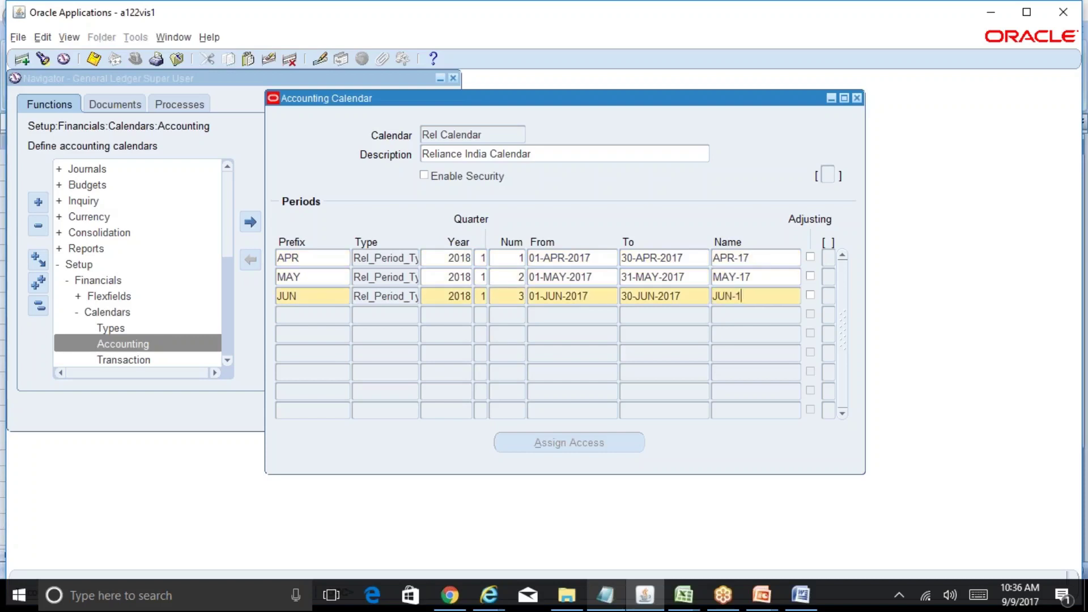
text(7)
Add a fourth period with prefix JUL and period type Rel_Period_Type
click(320, 316)
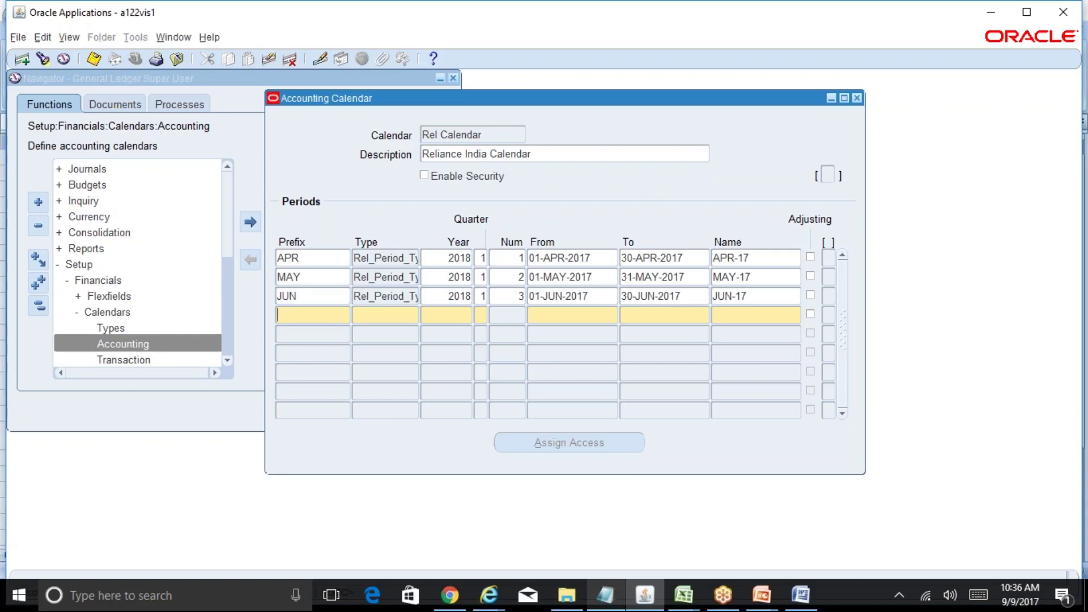
text(JUL)
key(Tab)
text(Rel_Period_Type)
key(Tab)
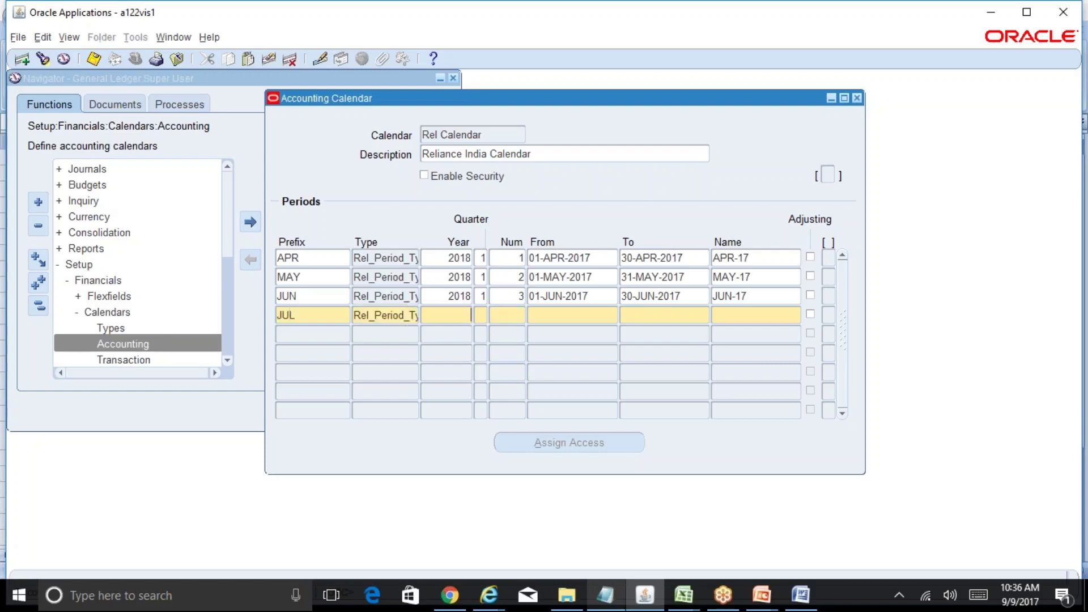
Assign the JUL period to year 2018, quarter 2, with period number 4
text(2018)
key(Tab)
text(2)
key(Tab)
text(3)
key(BackSpace)
text(4)
key(Tab)
Run the JUL period from 01-JUL-2017 to 31-JUL-2017 and name it JUL-17
text(01-)
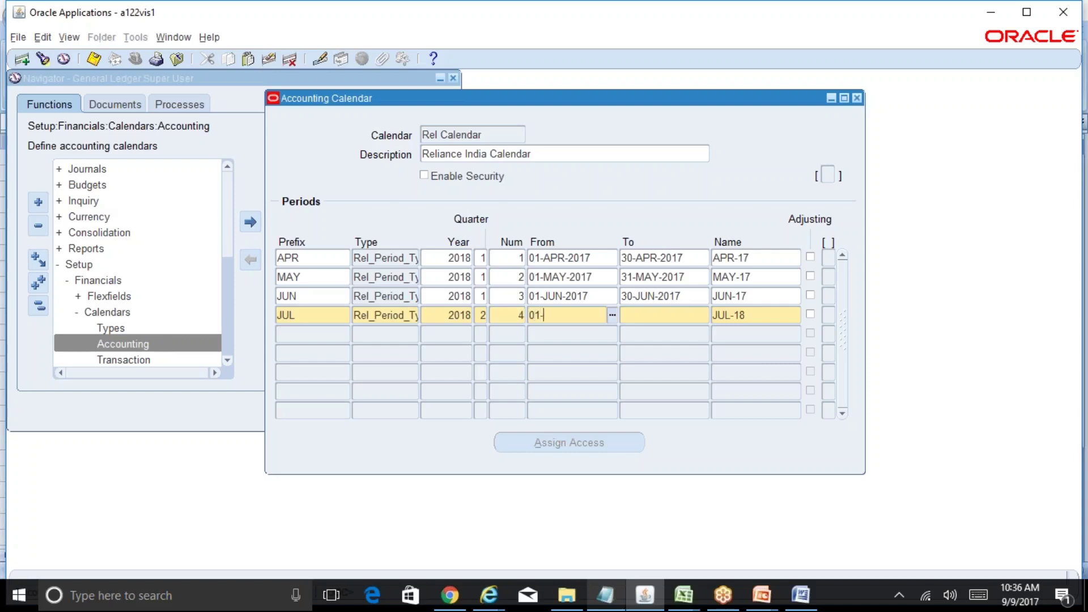
text(JUL-2017)
key(Tab)
text(31-JUL-2017)
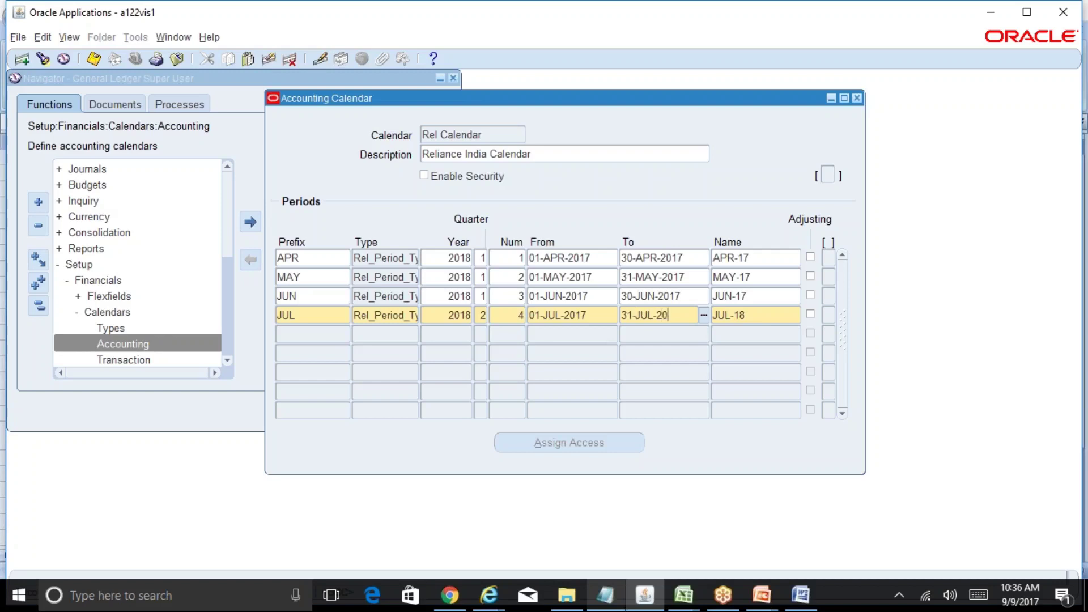
key(Tab)
key(Right)
key(BackSpace)
text(7)
Add a fifth period with prefix AUG, type Rel_Period_Type, year 2018, quarter 2 and number 5
click(306, 337)
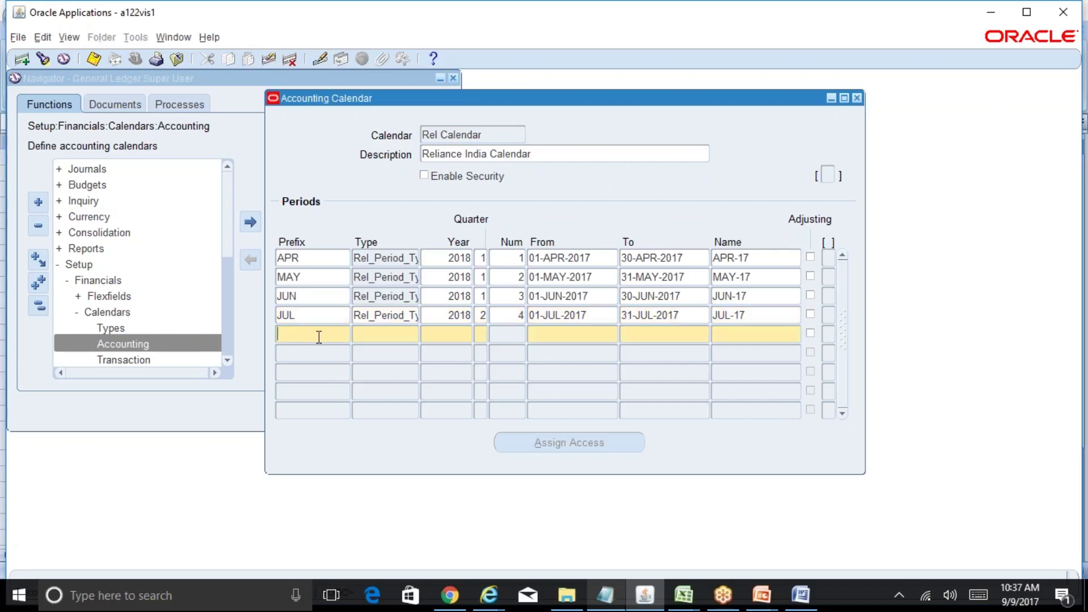
text(AUG)
key(Tab)
key(shift+F5)
key(Tab)
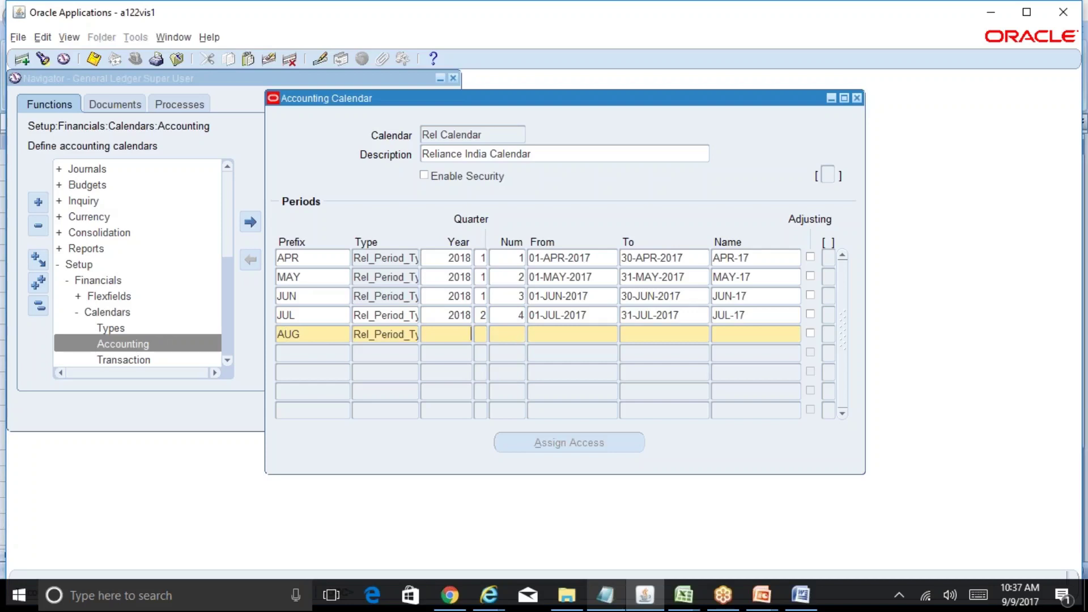
text(2018)
key(Tab)
text(2)
key(Tab)
text(5)
key(Tab)
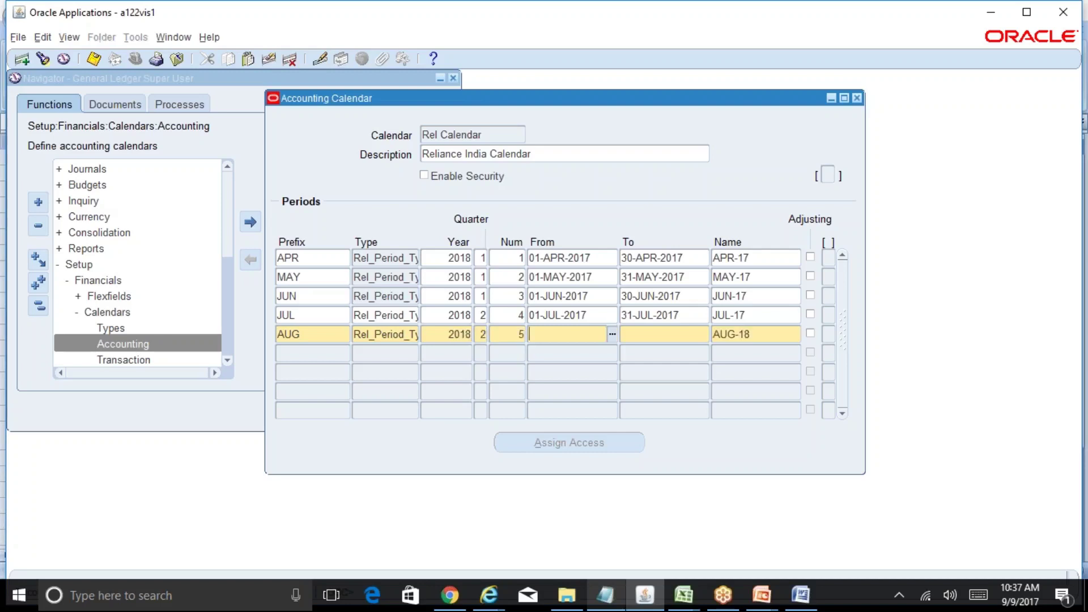
Run the AUG period from 01-AUG-2017 to 31-AUG-2017 and name it AUG-17
text(01-AUG-2017)
key(Tab)
text(31)
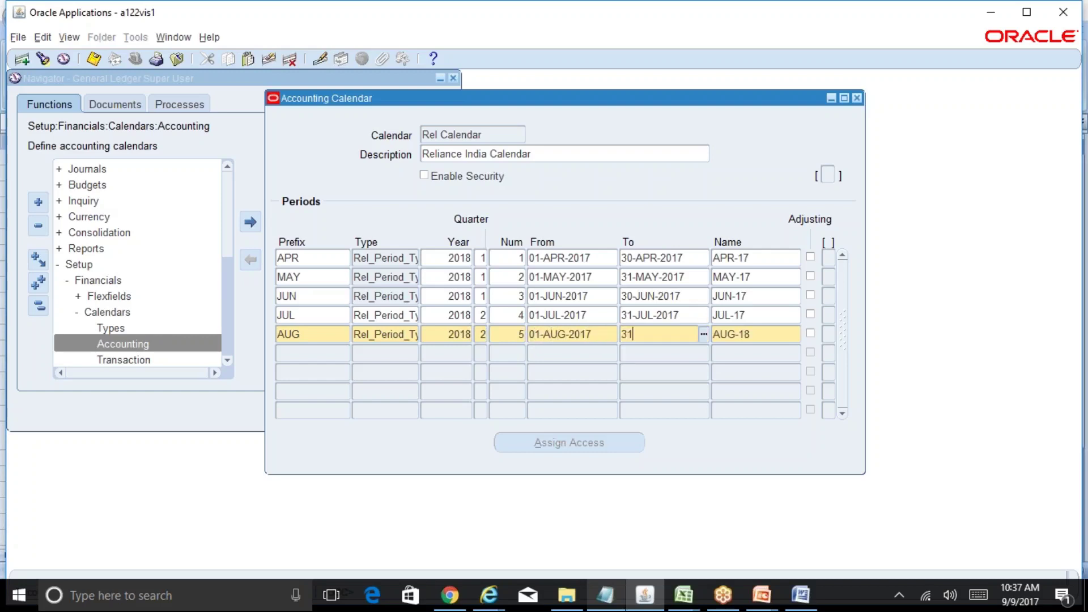
text(-AUG-2017)
key(Tab)
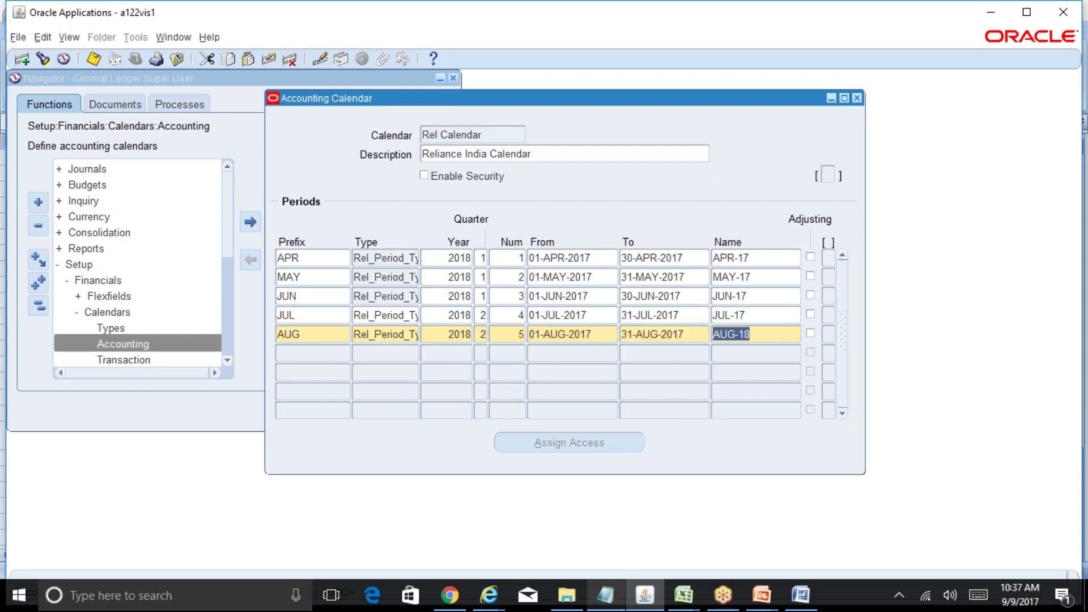
text(AUG-17)
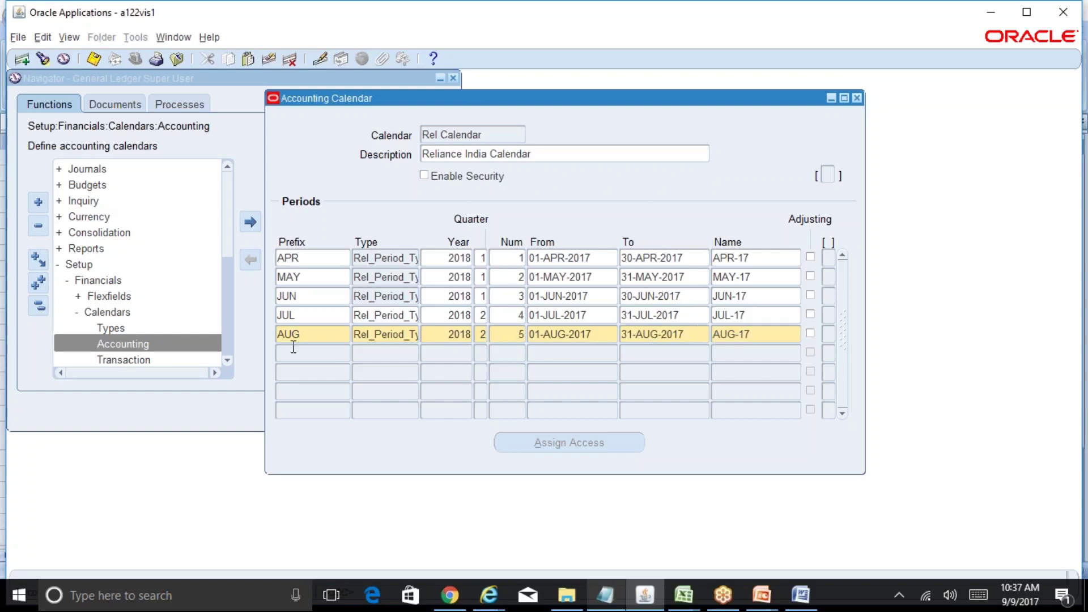
Add a sixth period with prefix SEP, type Rel_Period_Type, year 2018, quarter 2 and number 6
click(293, 348)
text(SEP)
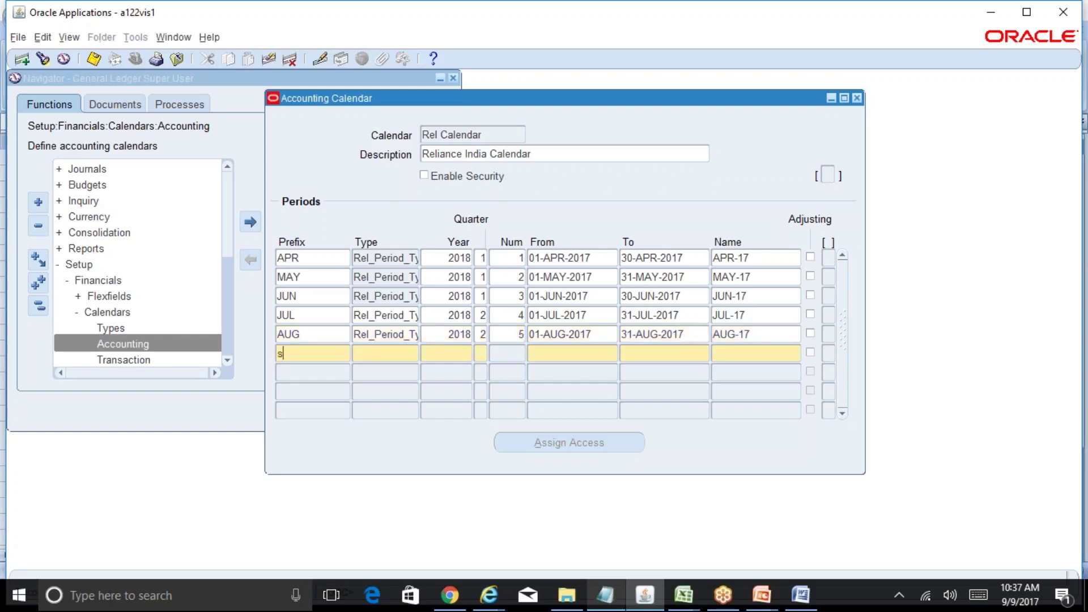
click(380, 352)
key(shift+F5)
key(Tab)
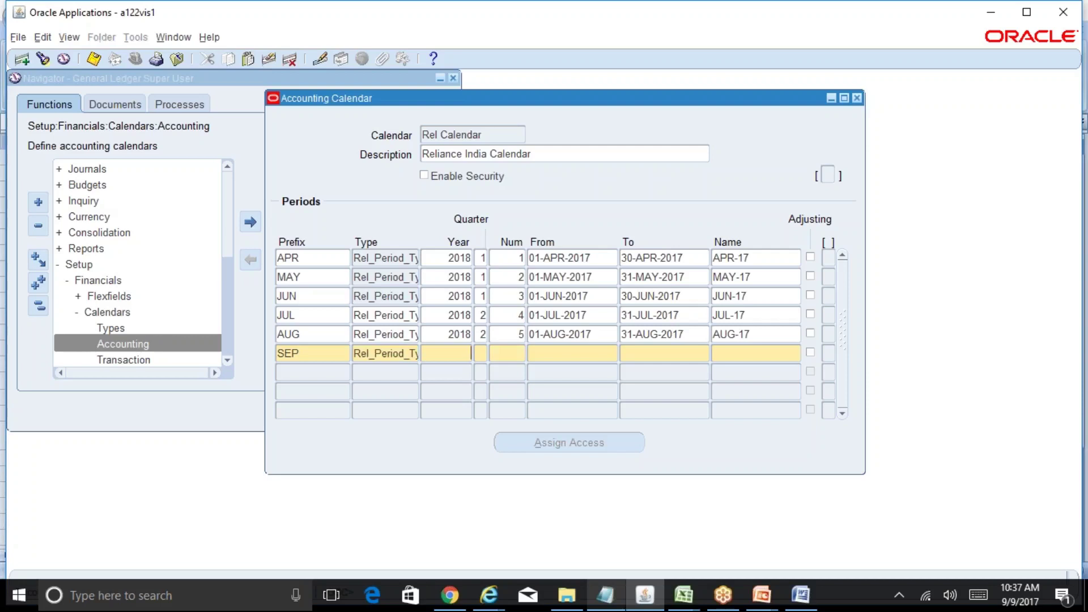
key(shift+F5)
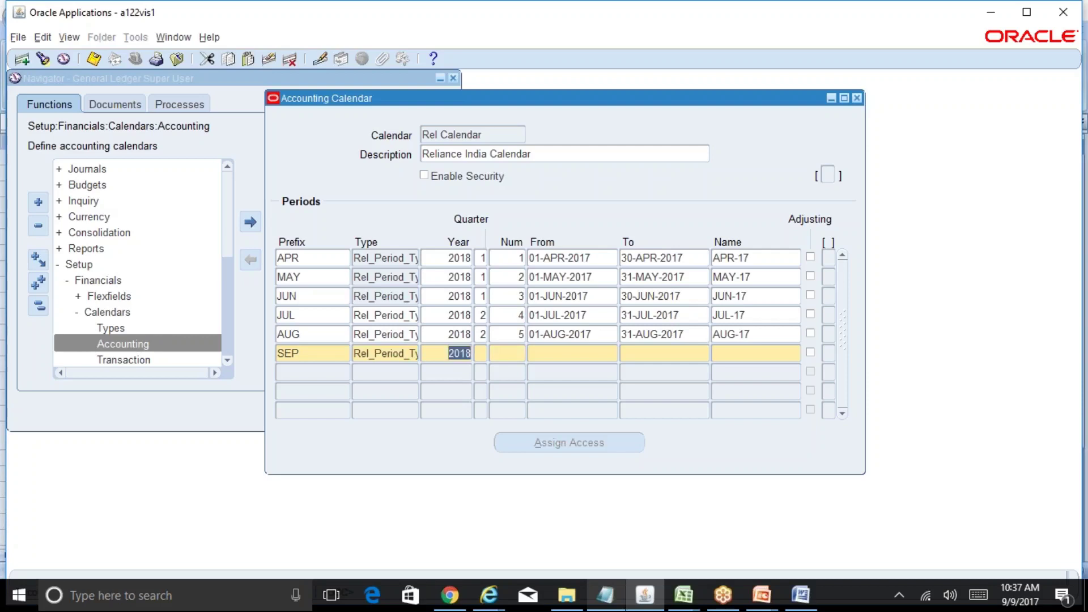
key(Tab)
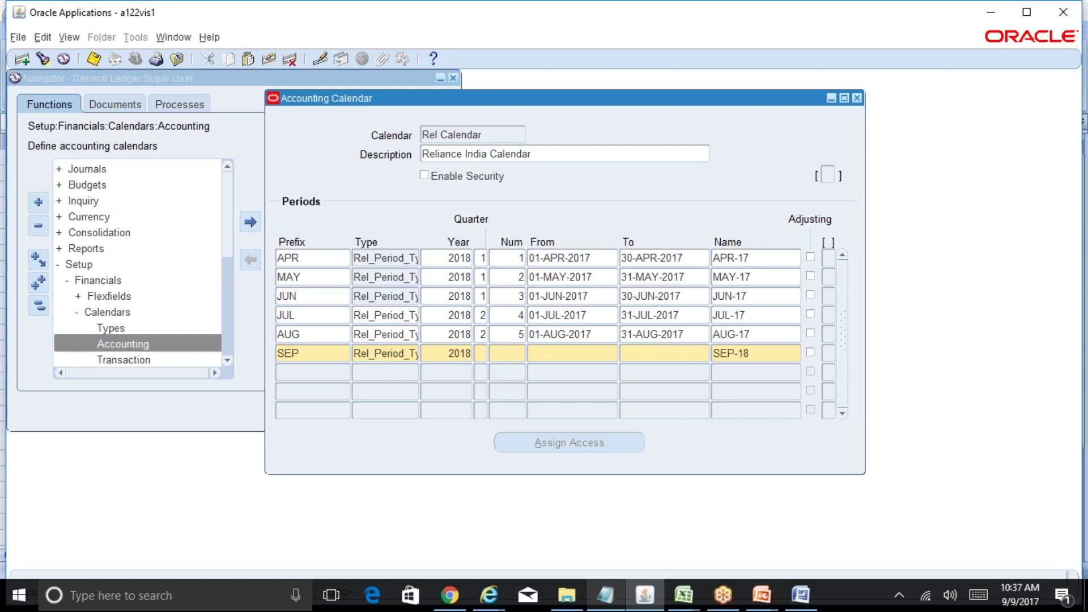
text(2)
text(6)
key(Tab)
Run the SEP period from 01-SEP-2017 to 30-SEP-2017 and name it SEP-17
text(01-SEP-2017)
key(Tab)
text(30-SEP-2017)
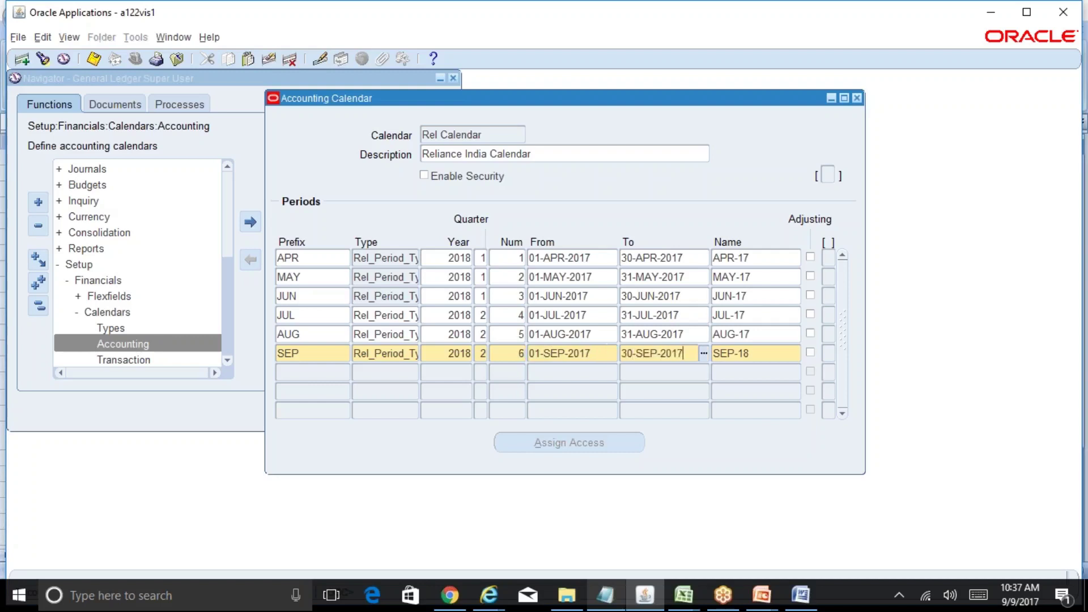
key(Tab)
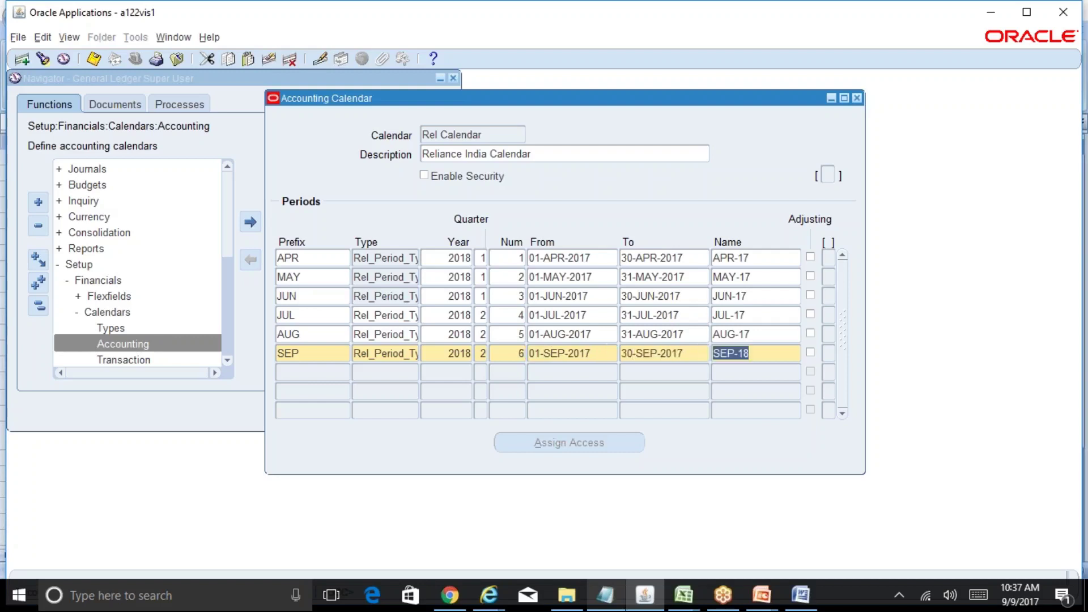
key(Right)
key(BackSpace)
text(7)
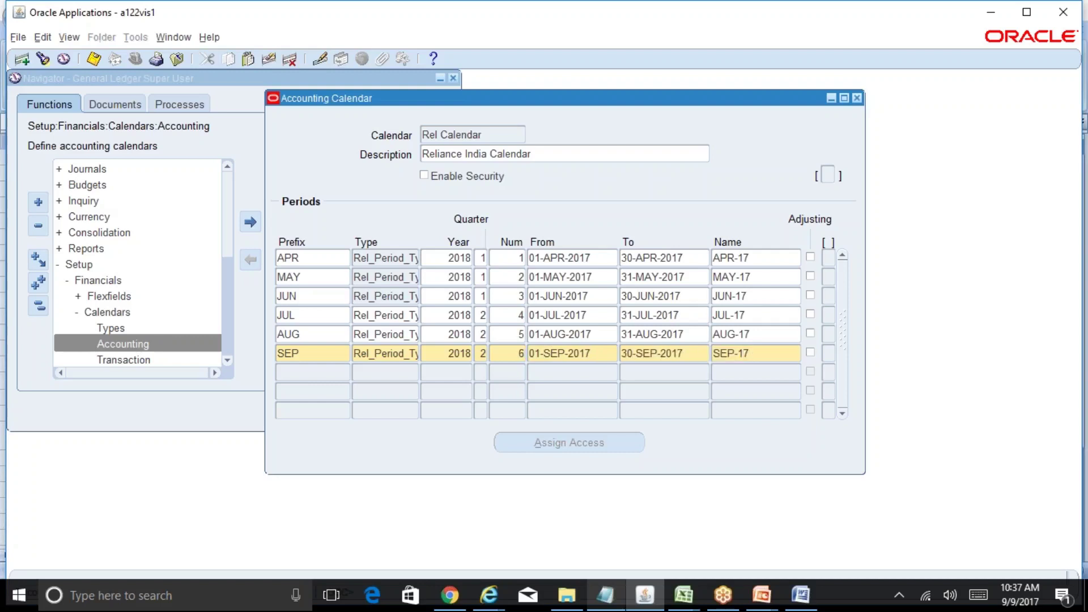
Add a seventh period with prefix OCT, type Rel_Period_Type, year 2018, quarter 3 and number 7
key(Down)
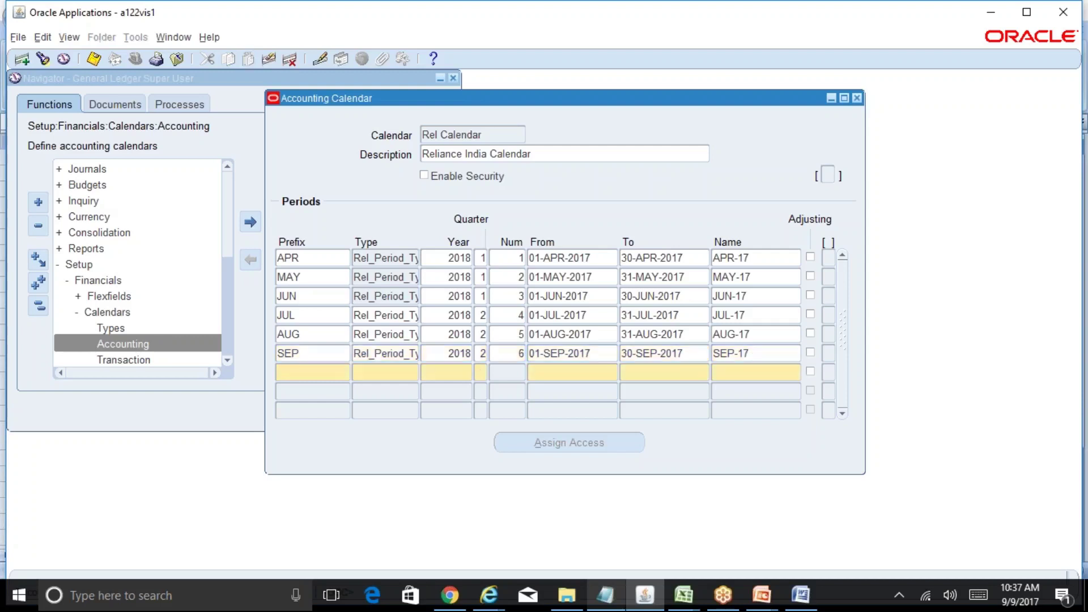
text(OCT)
key(Tab)
key(shift+F5)
key(Tab)
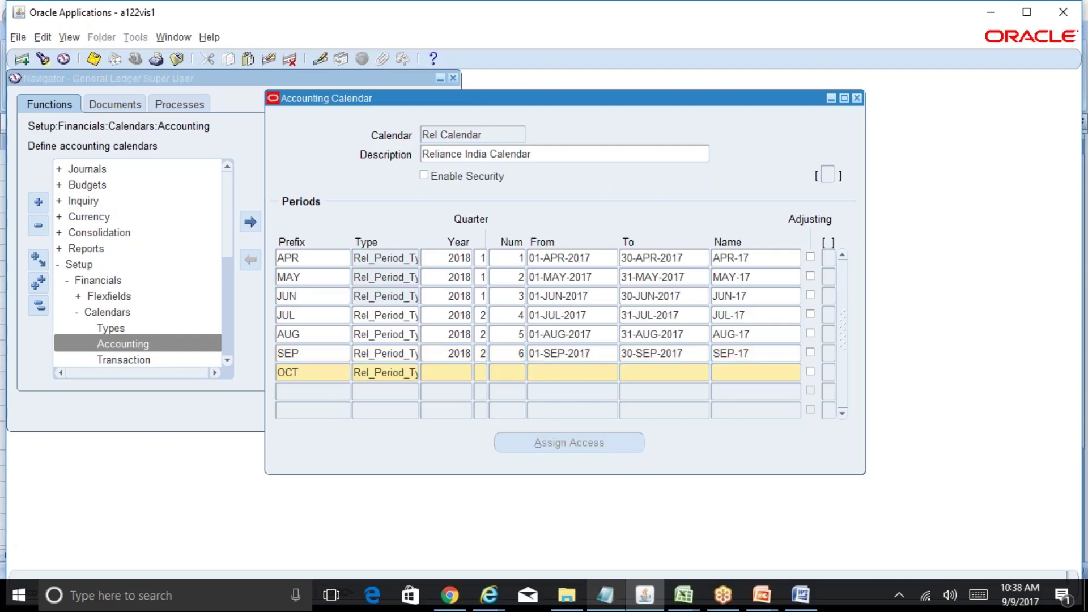
text(2018)
key(Tab)
text(3)
text(7)
key(Tab)
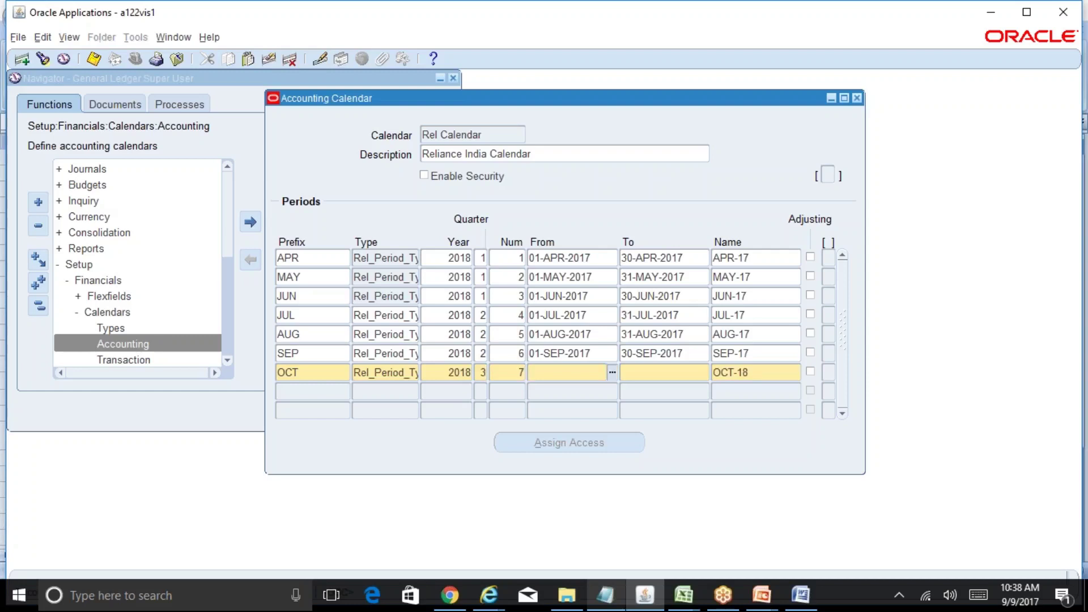
Run the OCT period from 01-OCT-2017 to 30-OCT-2017 and name it OCT-17
text(01-OCT-2017)
key(Tab)
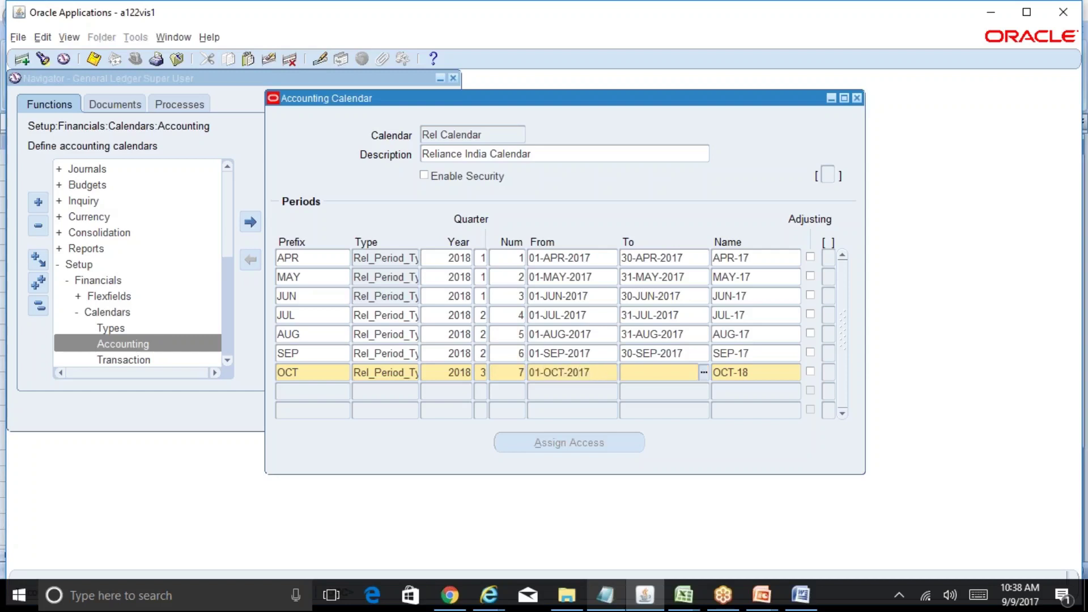
text(30-OCT-2017)
key(Tab)
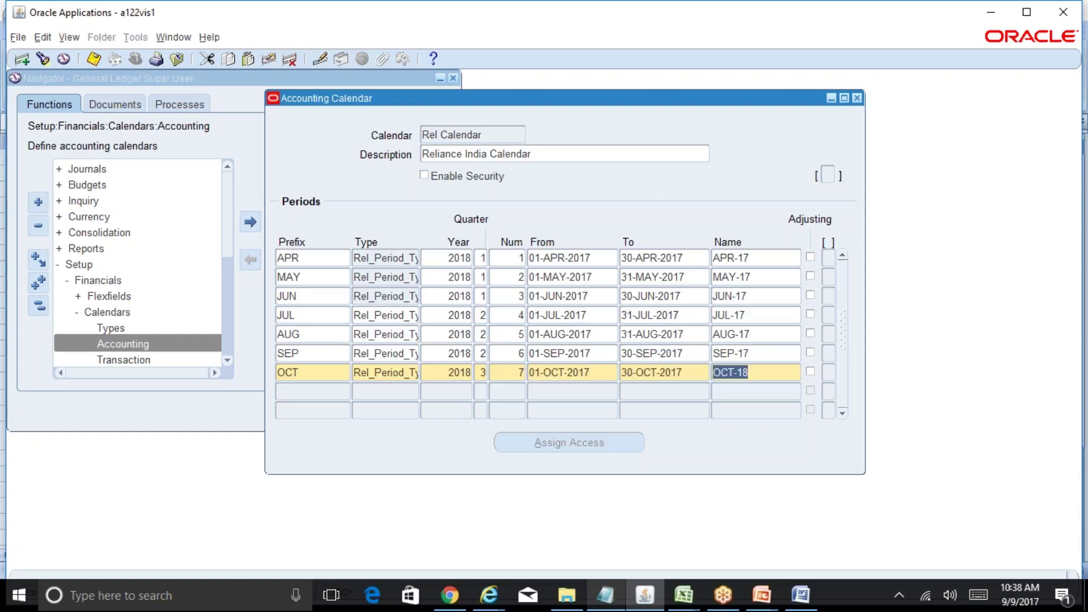
key(Right)
key(BackSpace)
text(7)
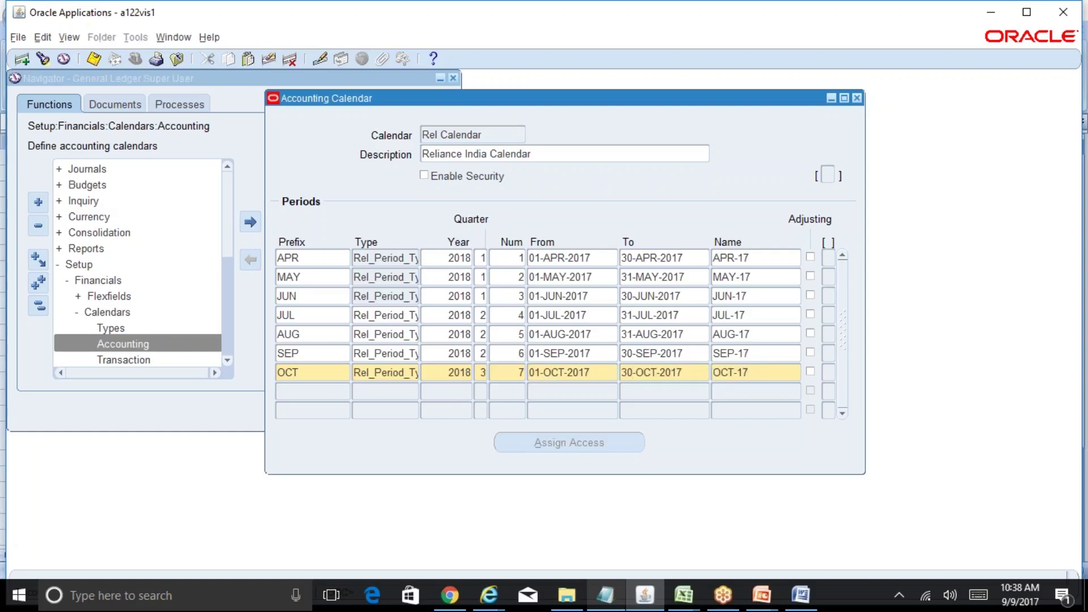
Add an eighth period with prefix NOV, type Rel_Period_Type, year 2018, quarter 3 and number 8
click(305, 392)
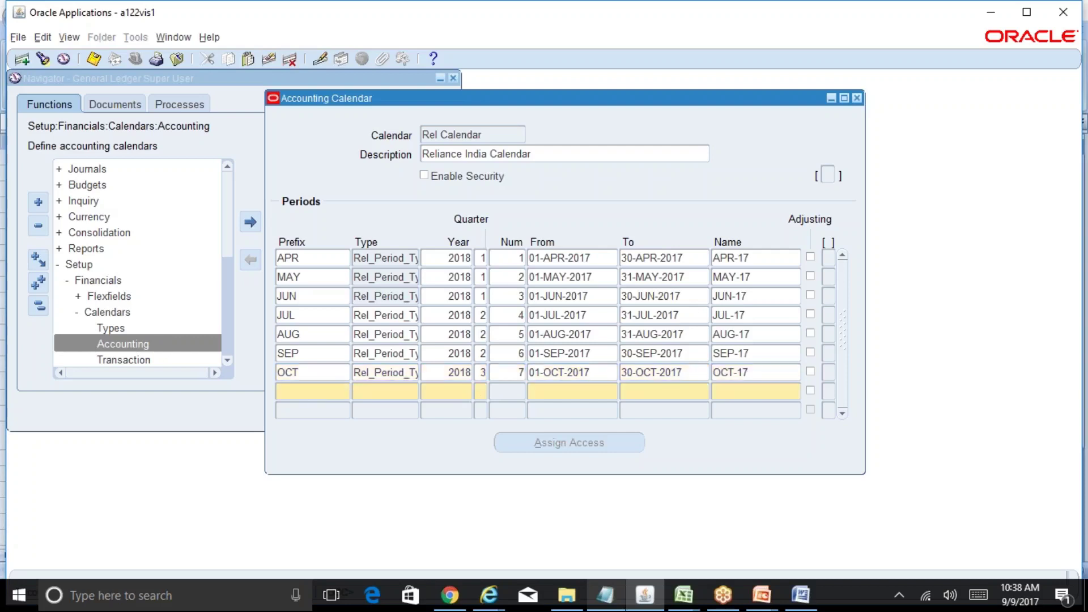
text(NOV)
key(Tab)
key(shift+F5)
key(Tab)
key(shift+F5)
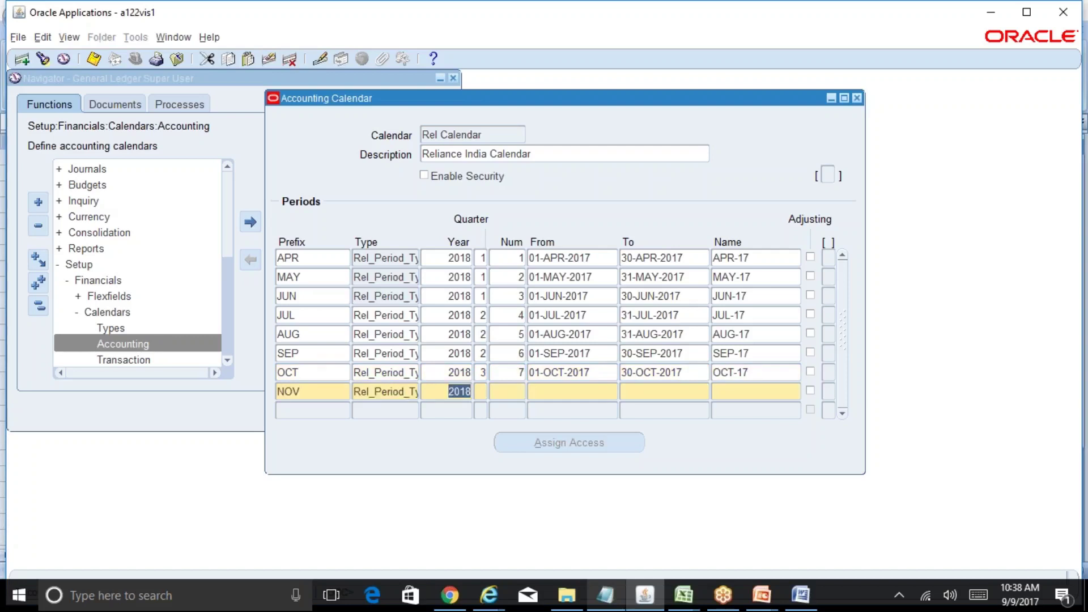
key(Tab)
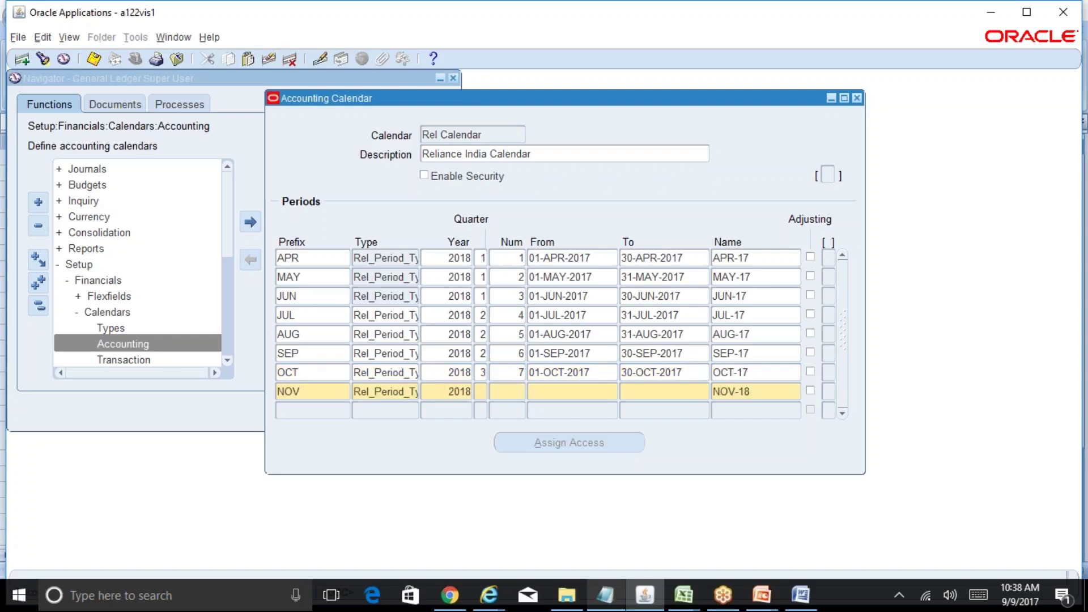
text(3)
key(Tab)
text(8)
key(Tab)
Run the NOV period from 01-NOV-2017 to 30-NOV-2017 and name it NOV-17
text(01-NOV-2017)
key(Tab)
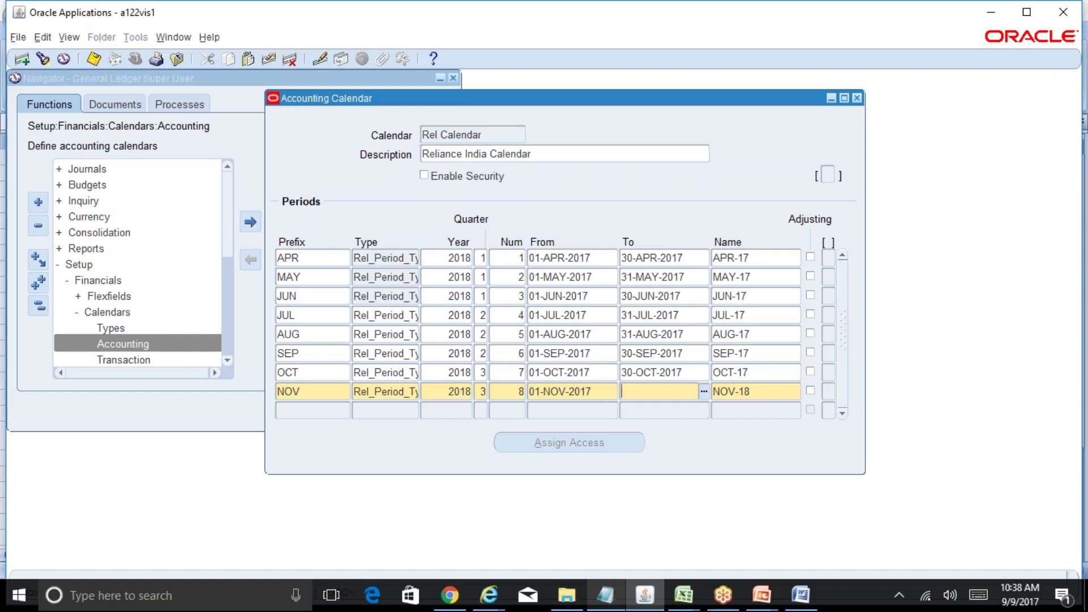
text(30-NOV-2017)
key(Tab)
key(End)
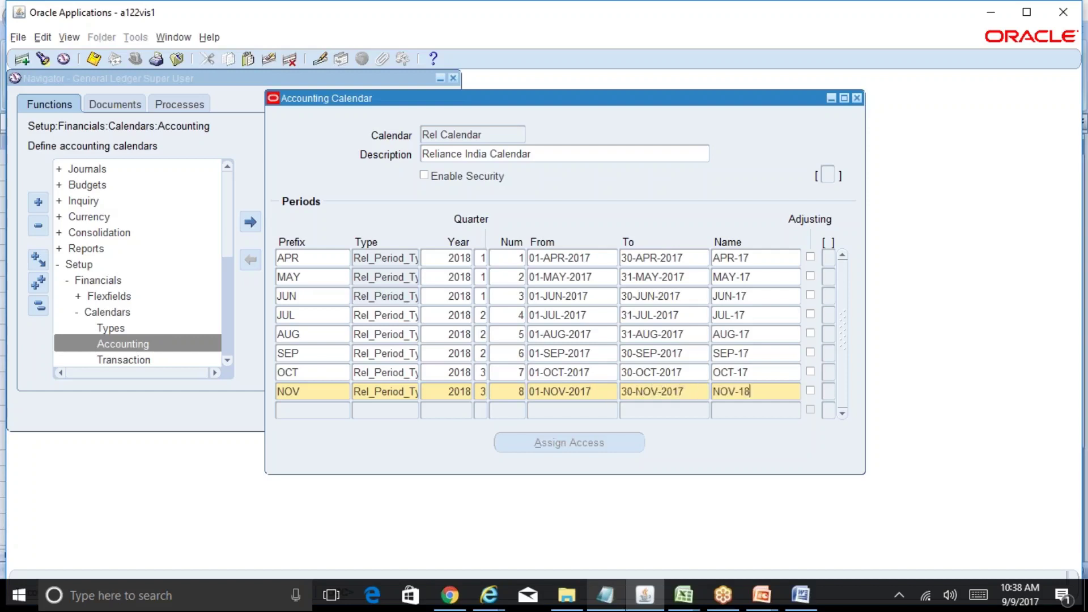
key(BackSpace)
text(7)
Add a ninth period with prefix DEC, type Rel_Period_Type, year 2018, quarter 3 and number 9
key(Down)
text(DEC)
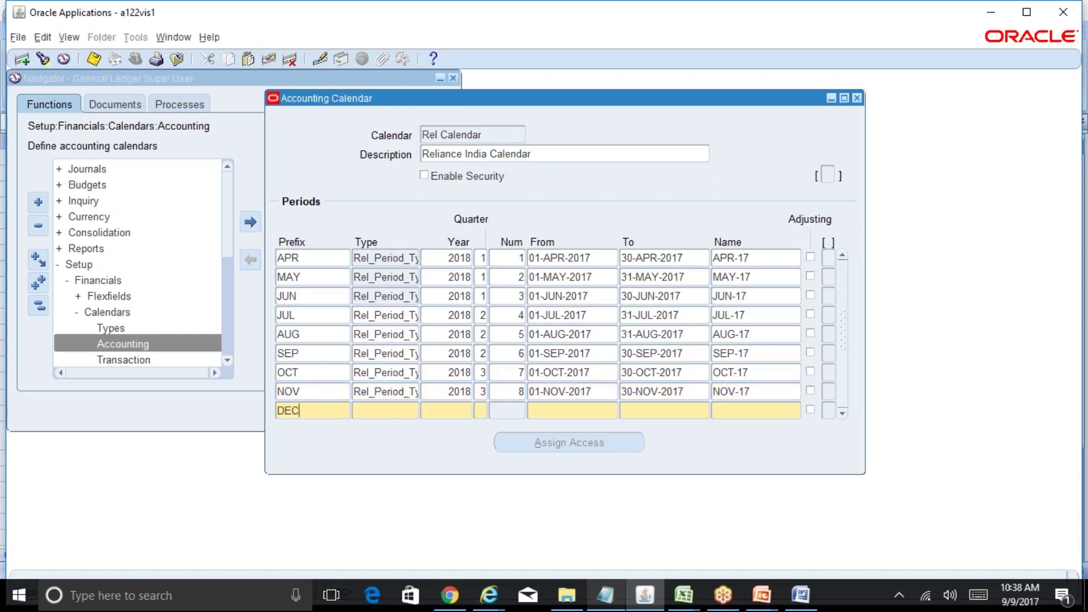
key(Tab)
key(shift+F5)
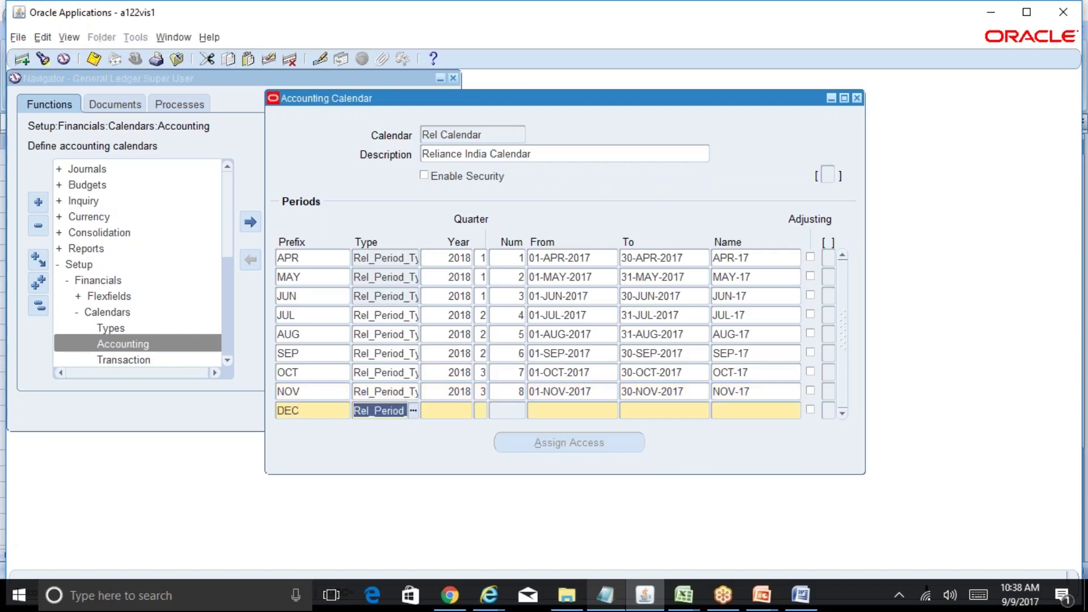
key(Tab)
text(2018)
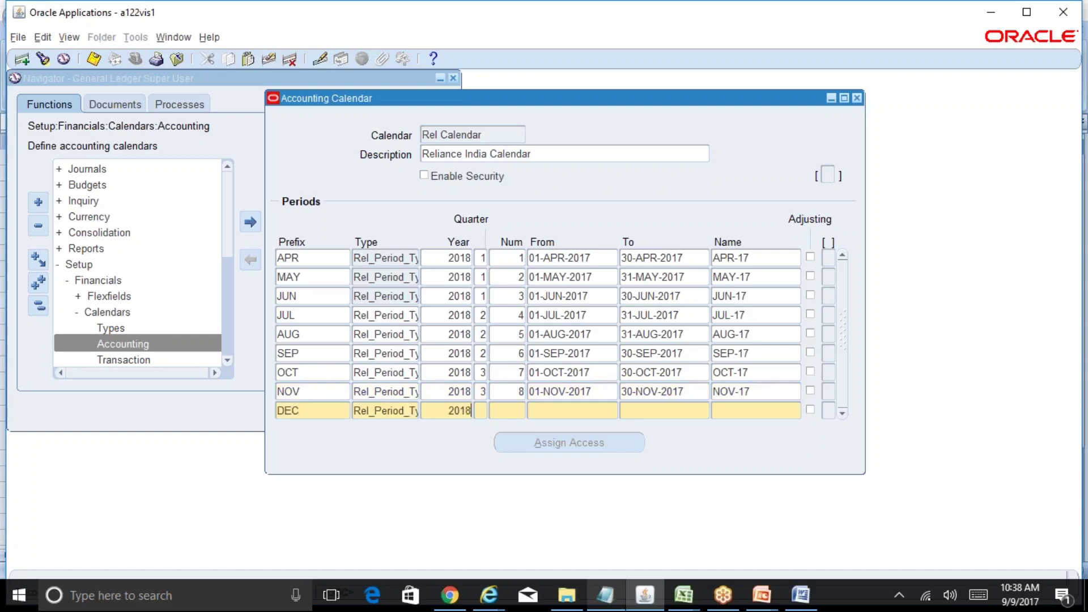
key(Tab)
text(3)
key(Tab)
text(9)
key(Tab)
Run the DEC period from 01-DEC-2017 to 31-DEC-2017 and name it DEC-17
text(01-DEC-2017)
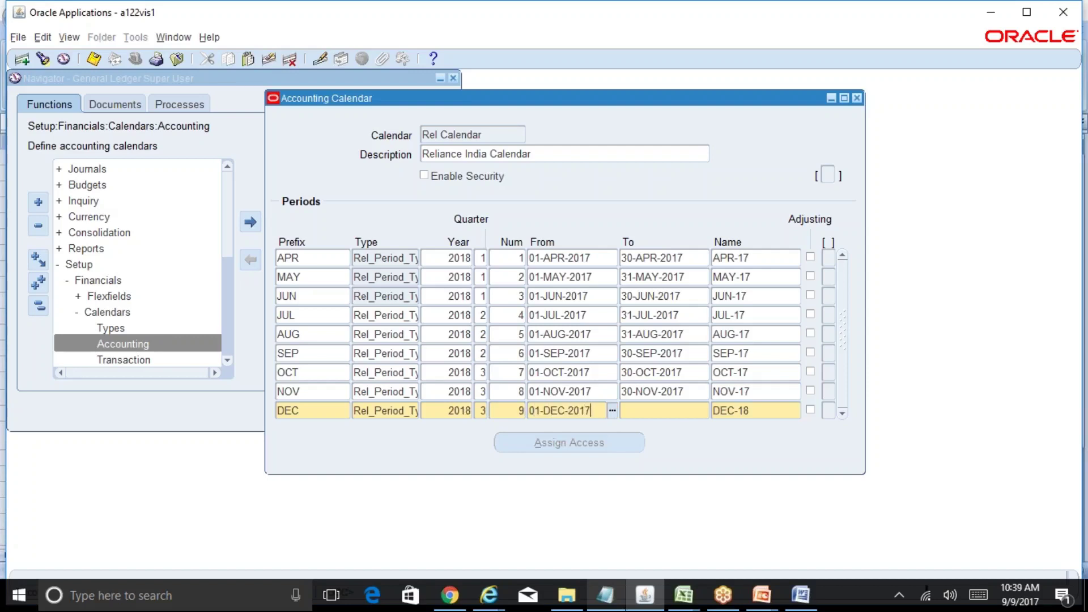
key(Tab)
text(31-DEC-2017)
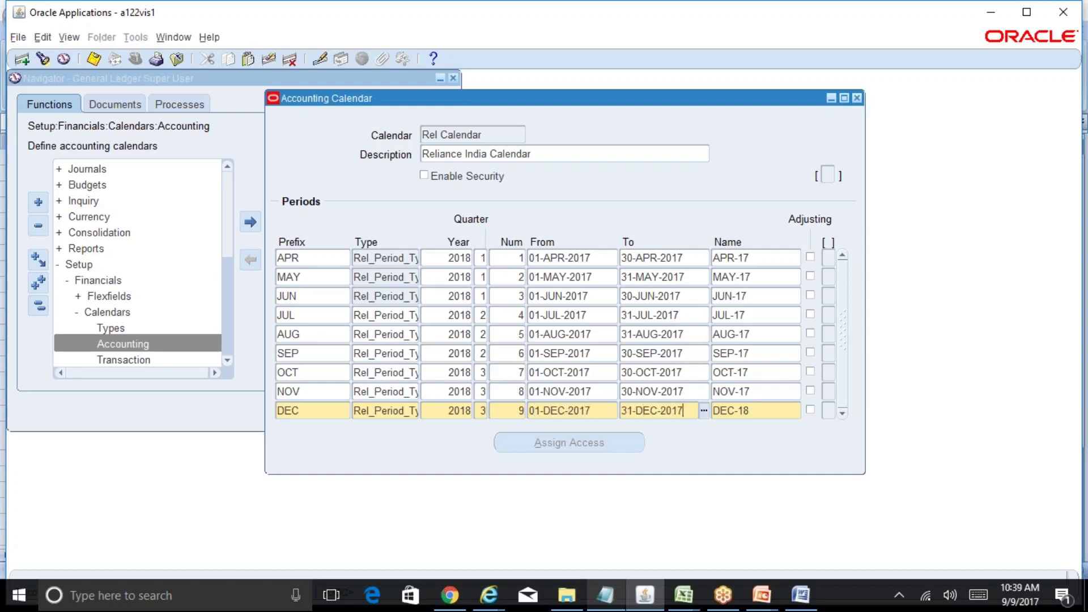
key(Tab)
text(DEC-1)
text(7)
Duplicate the whole DEC period record into the next row as the tenth period
key(Tab)
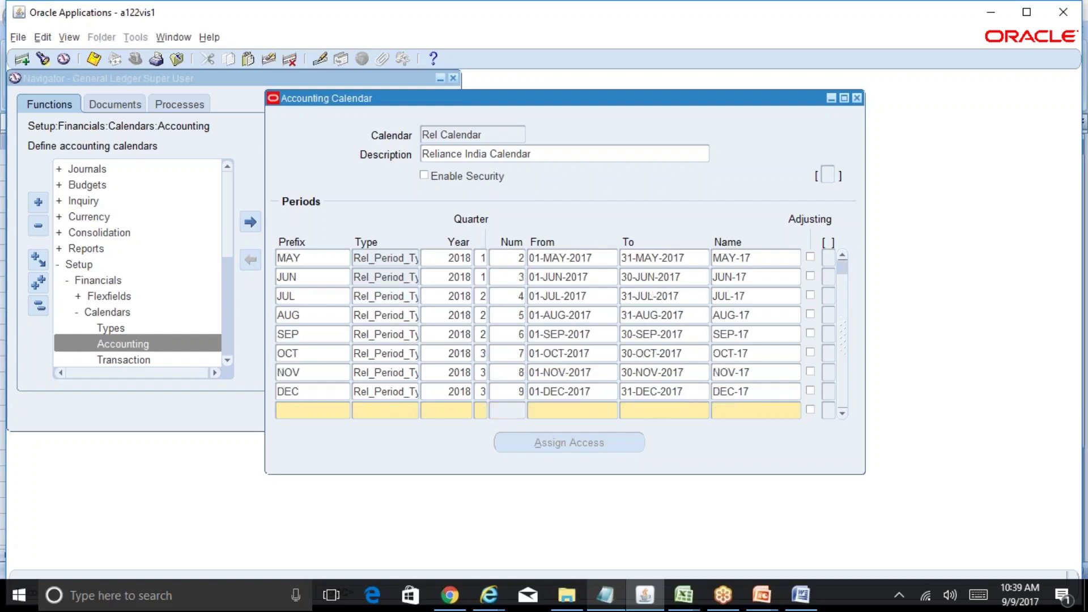
text(JAN)
key(Tab)
key(shift+F6)
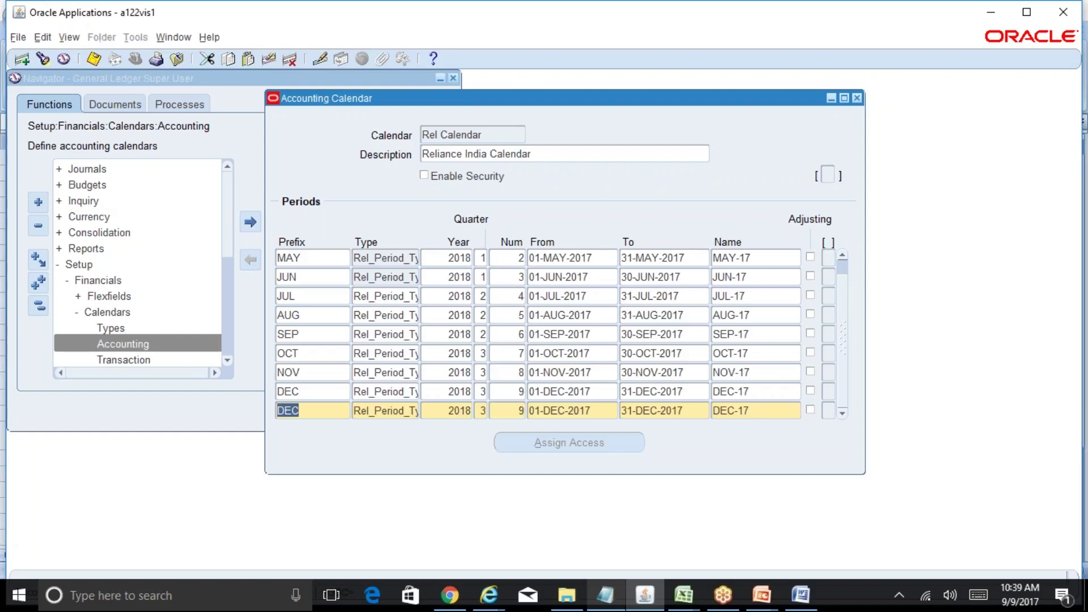
Change the prefix of the duplicated DEC period in the last row to JAN
key(Tab)
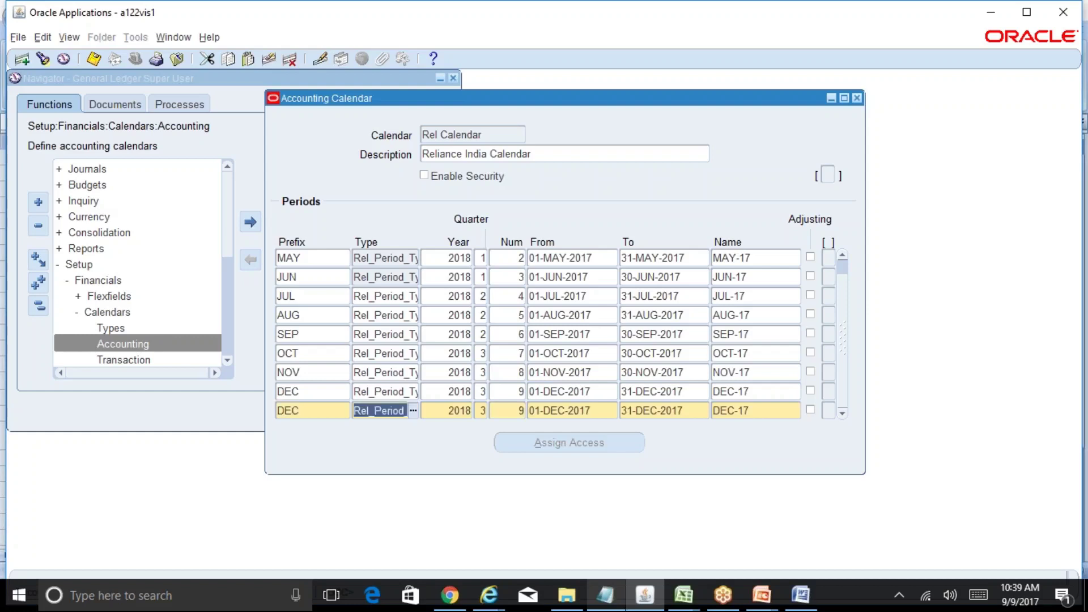
key(Tab)
key(shift+Tab)
key(shift+Tab)
text(jAN)
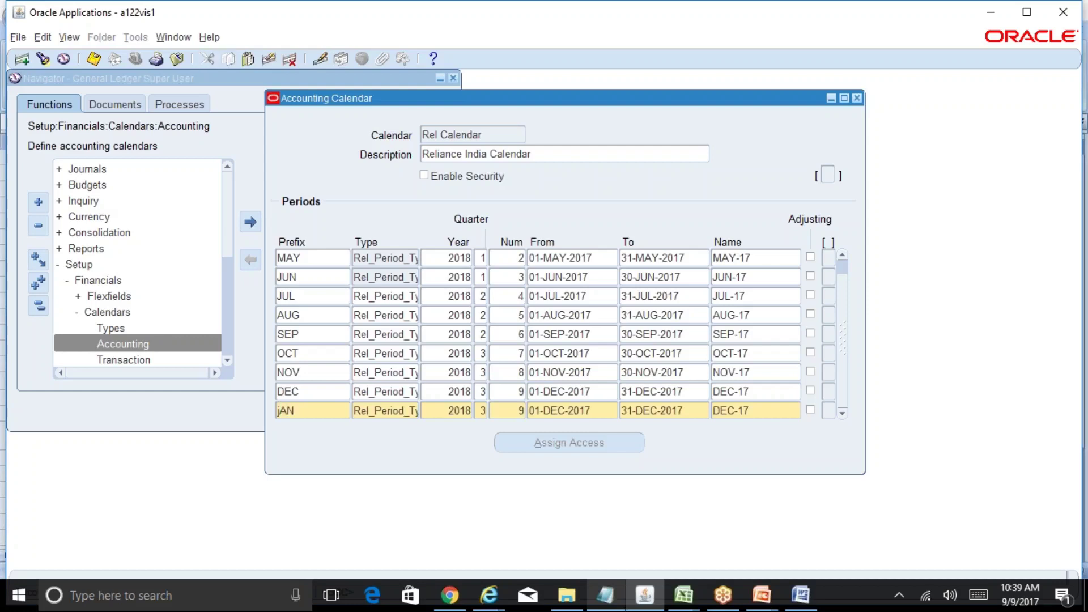
key(BackSpace)
key(BackSpace)
key(BackSpace)
text(JAN)
Set the JAN period's quarter to 4 and its period number to 10
key(Tab)
key(Tab)
key(Tab)
text(4)
key(Tab)
text(10)
key(Tab)
Try to set the JAN period's start date to 01-JAN-2018
text(01-)
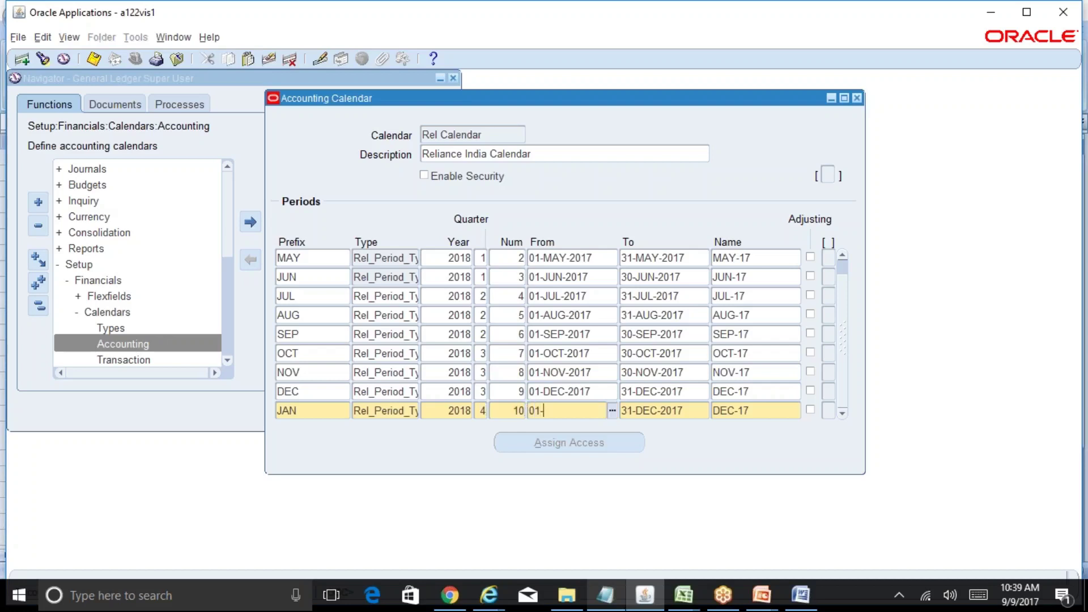
text(JAN-2018)
key(Tab)
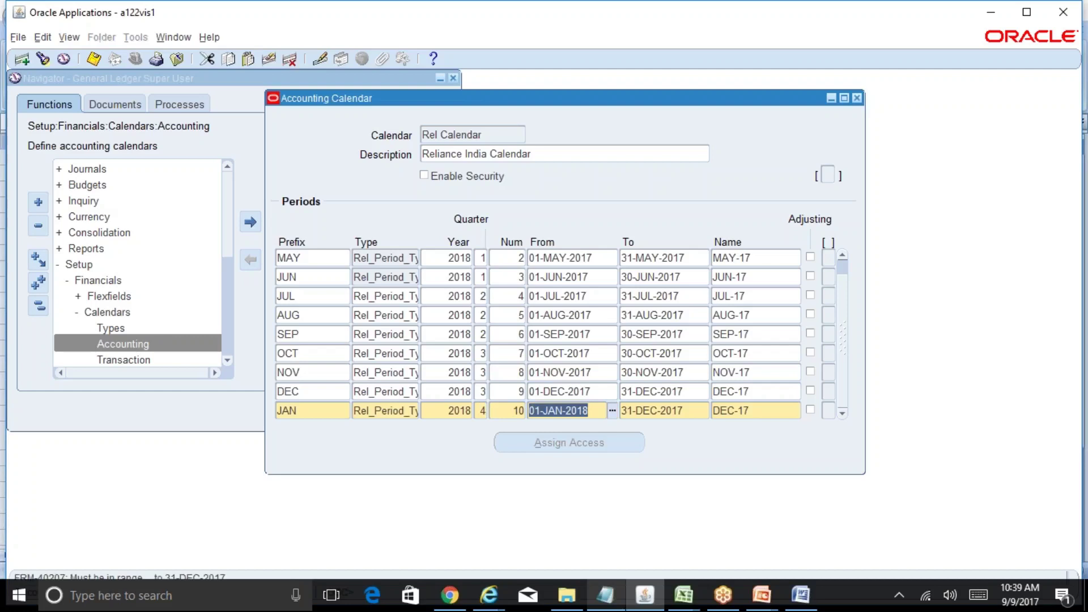
Clear both the start date and the end date of the JAN period
key(Delete)
key(Tab)
key(Delete)
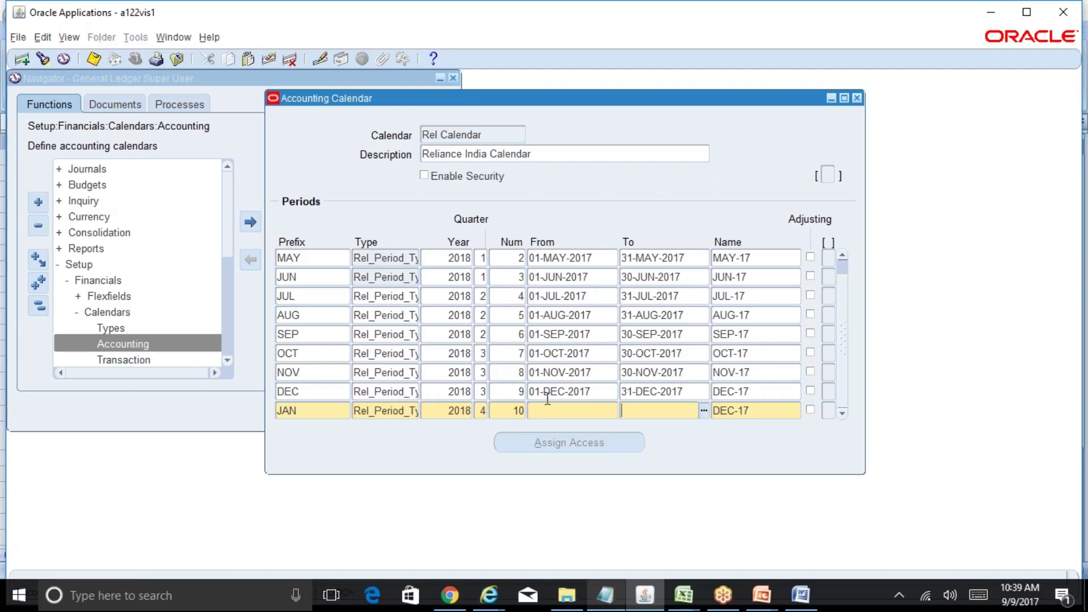
Set the January period to run from 01-JAN-2018 to 31-JAN-2018 and name it JAN-18
click(567, 410)
text(JAN-2018)
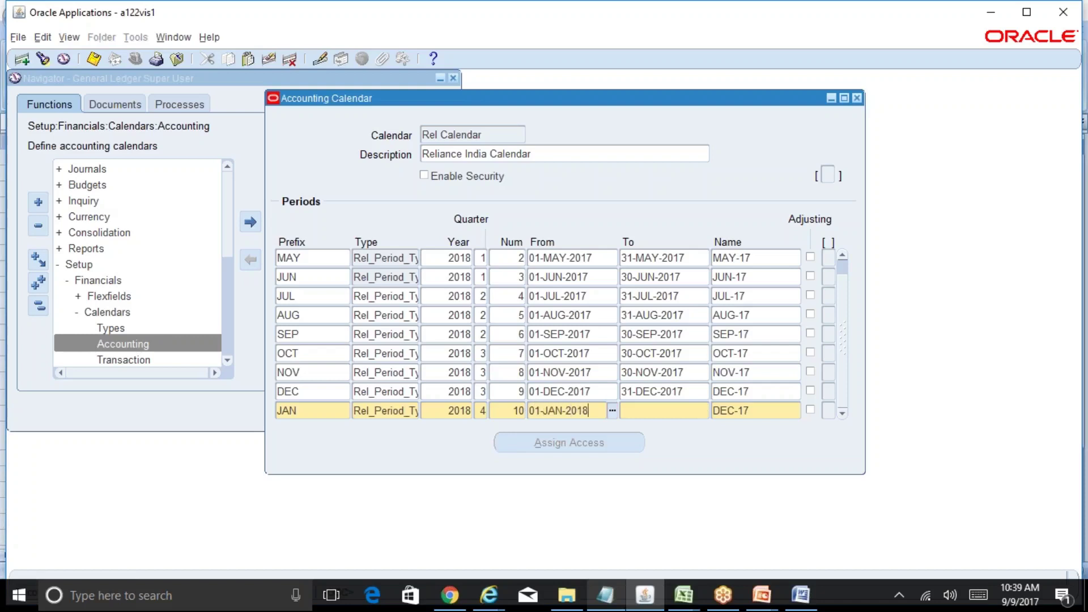
key(Tab)
text(31-JAN-2018)
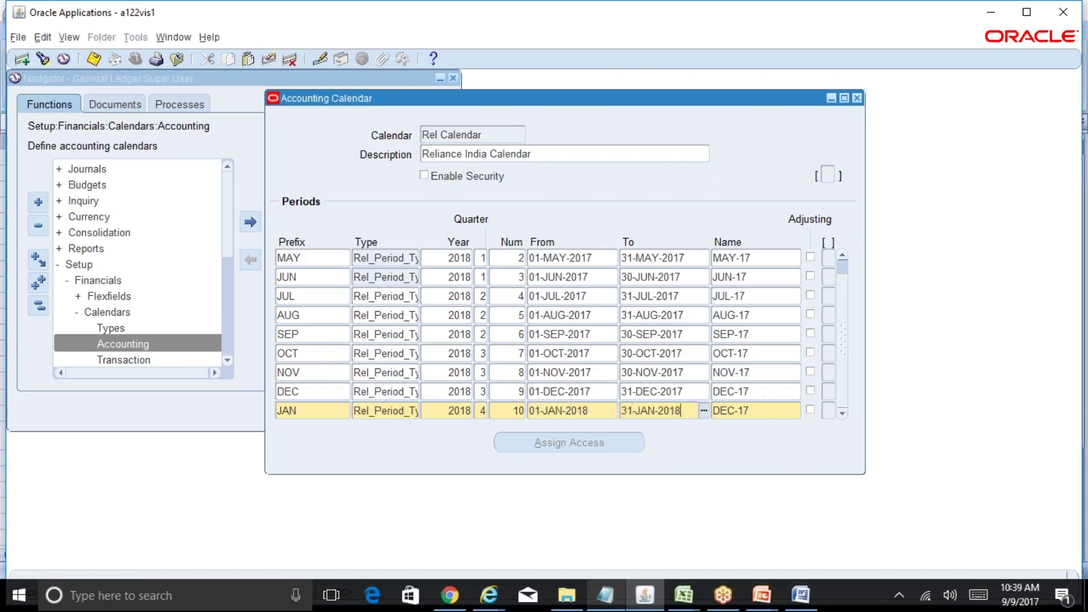
key(Tab)
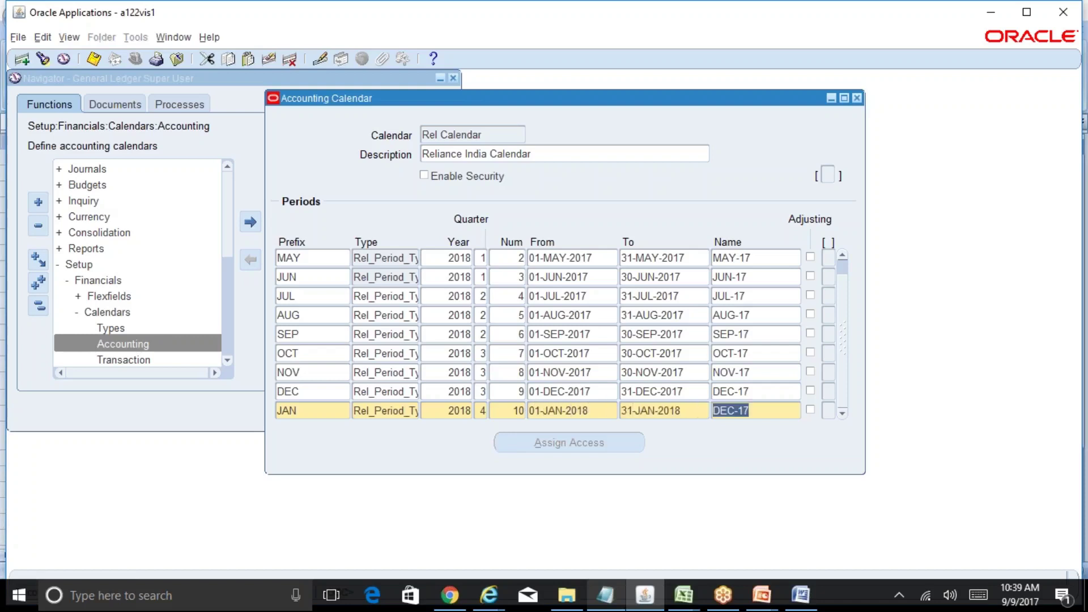
text(JAN-18)
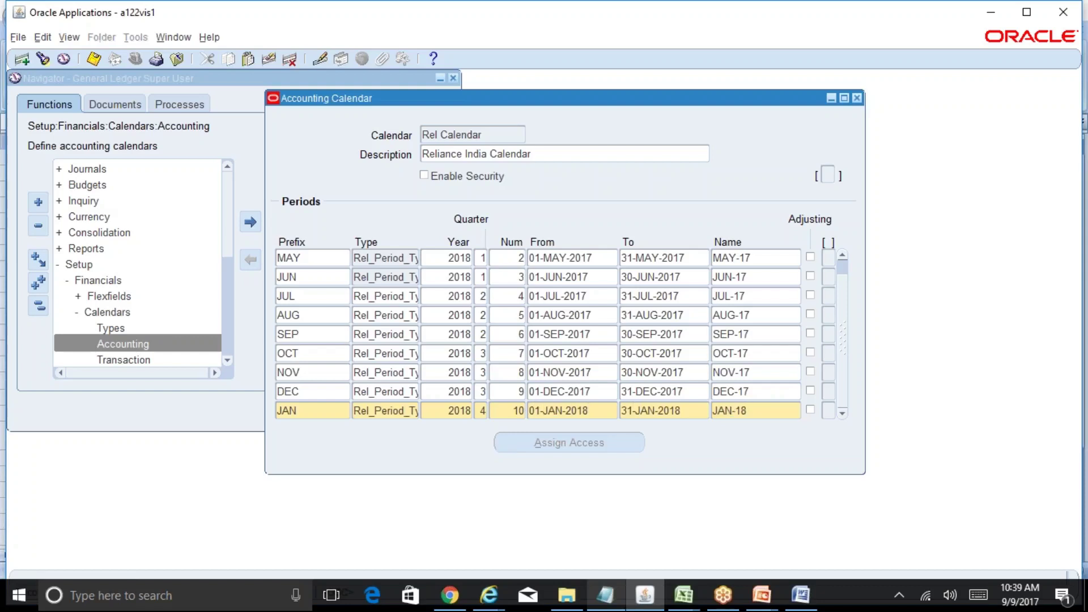
Add a FEB period with the same period type as the other rows, year 2018, quarter 4 and number 11
key(Down)
text(FEB)
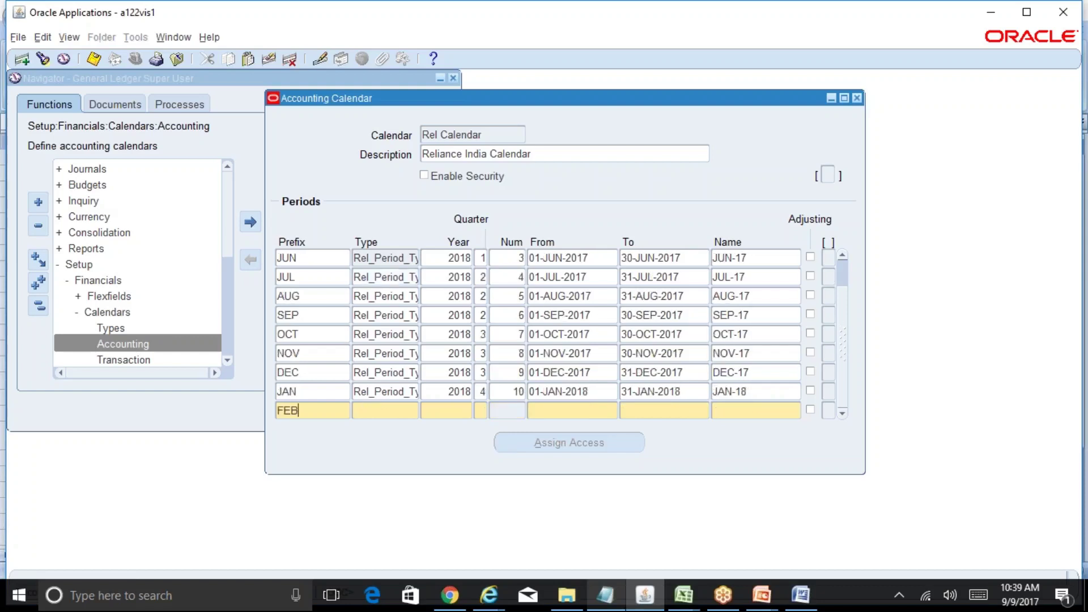
key(Tab)
key(shift+F5)
key(Tab)
text(2018)
key(Tab)
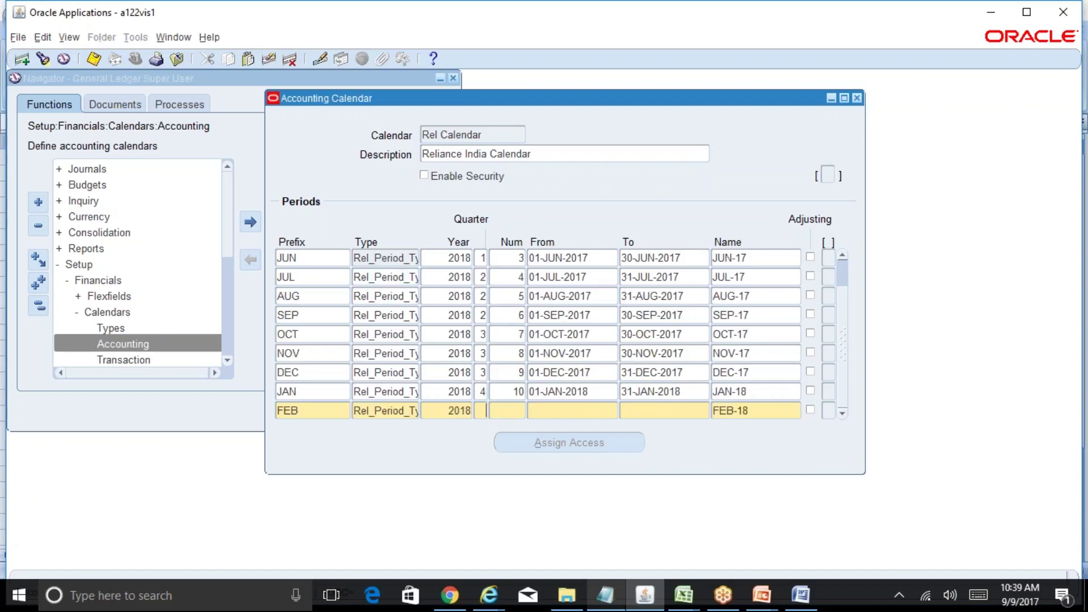
text(4)
key(Tab)
text(1)
key(Tab)
Enter 01-FEB-2018 as the February period's start date and 29-FEB-2018 as its end date
text(01-FGE)
key(BackSpace)
key(BackSpace)
text(EB-20)
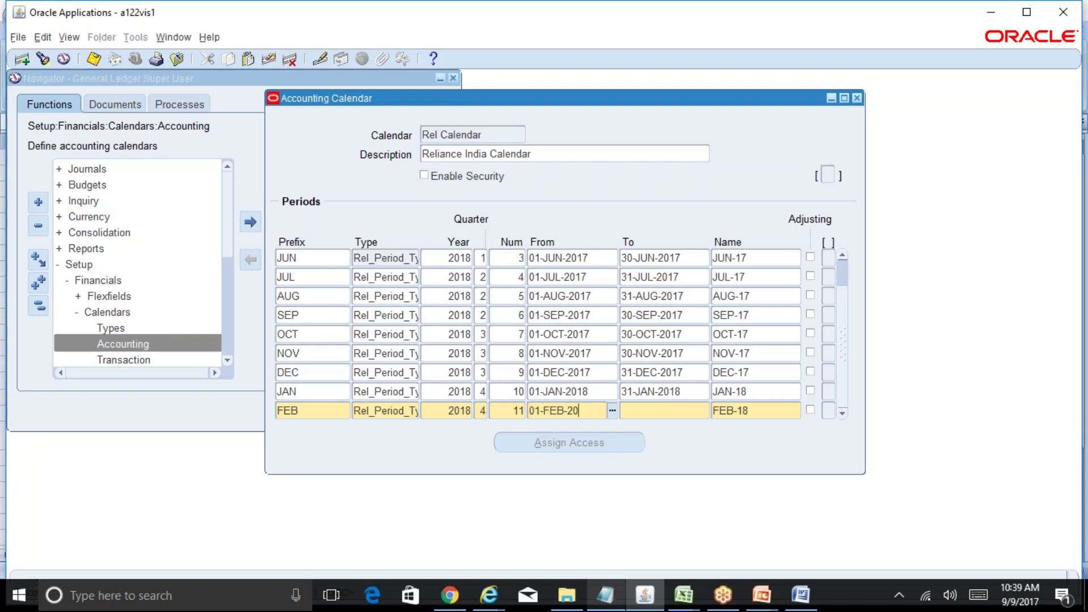
text(18)
key(Tab)
text(29-FEB-2018)
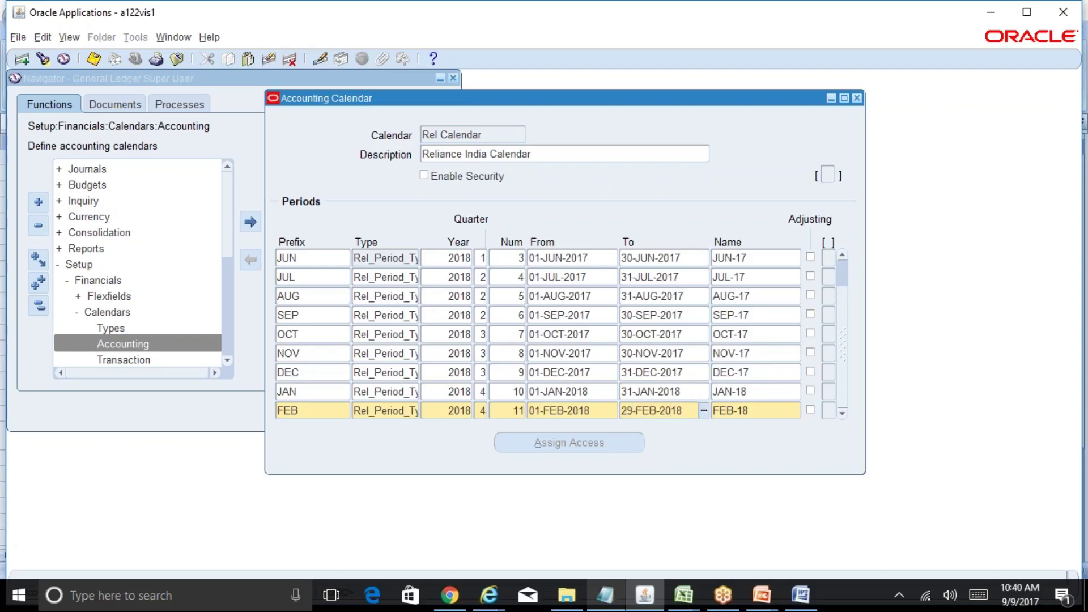
key(Tab)
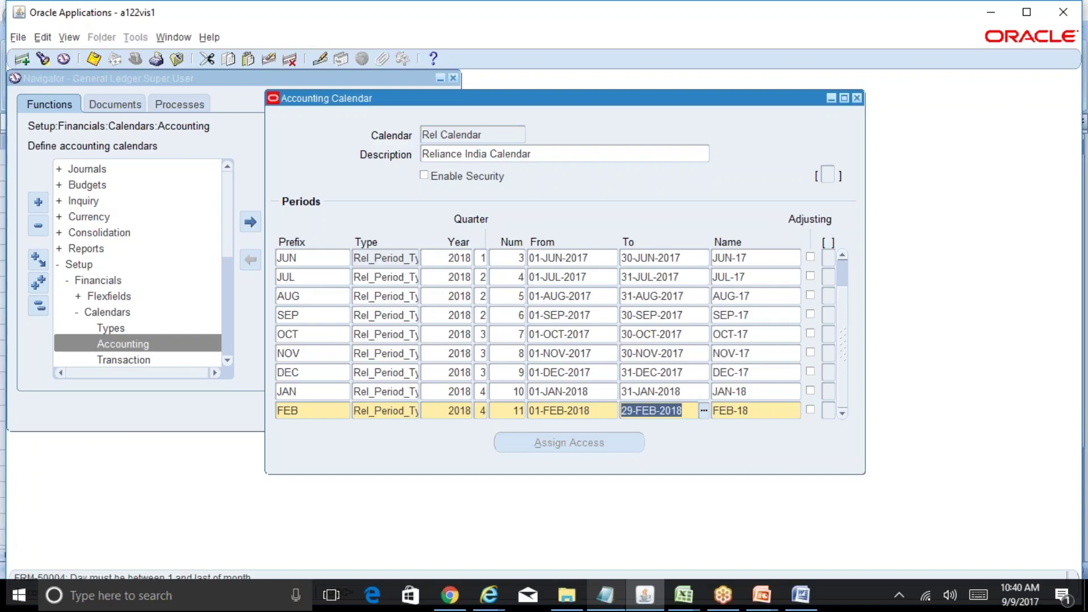
Maximize the application window and correct the February period's end date to 28-FEB-2018
double_click(749, 12)
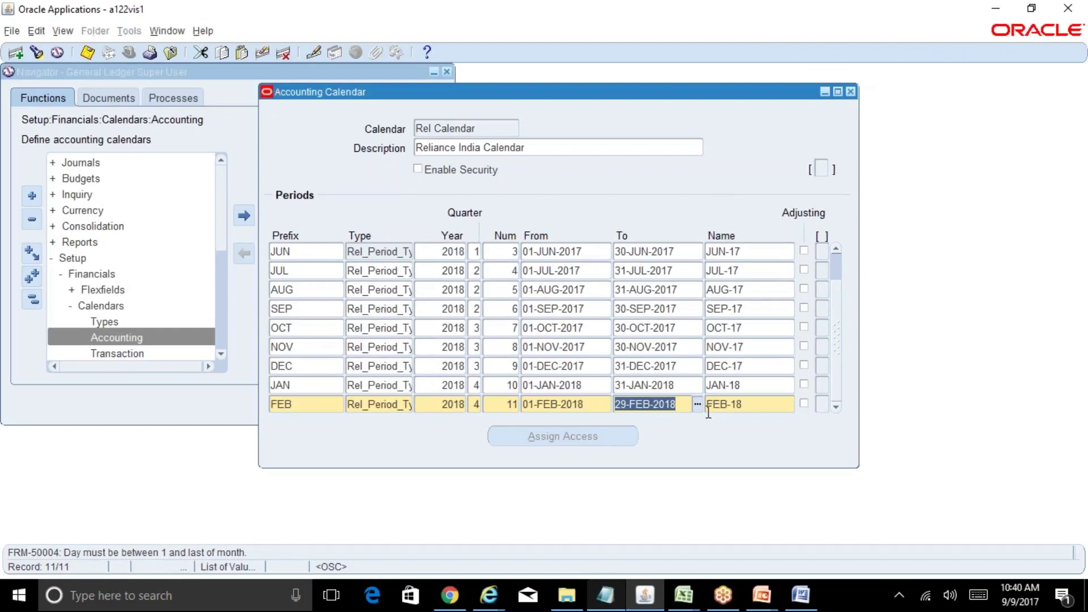
drag(619, 404, 625, 404)
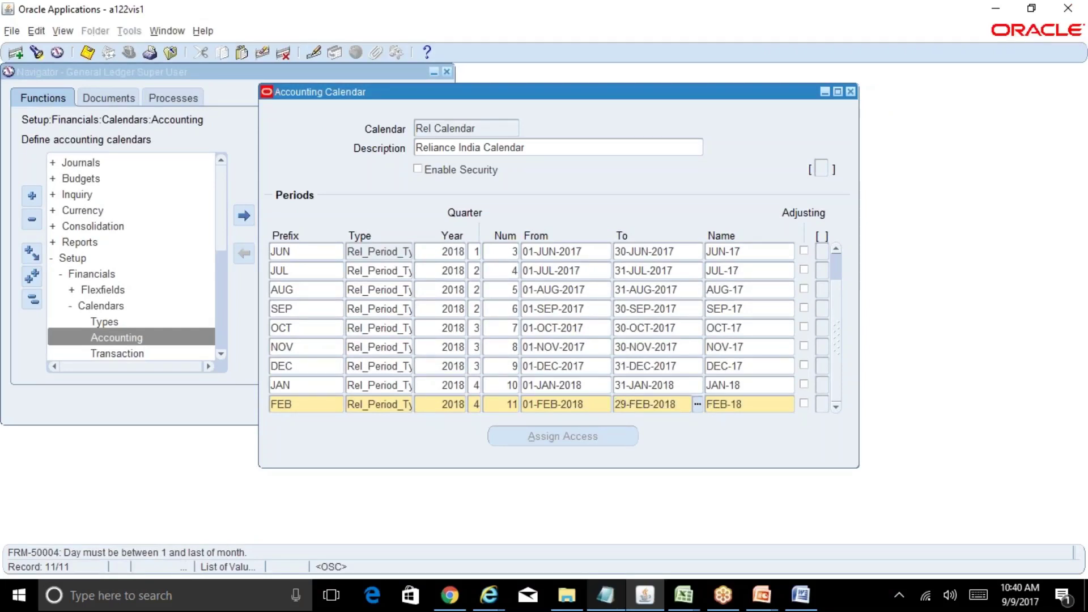
text(8)
key(Tab)
Add a MAR period with the same period type as the other rows, year 2018, quarter 4 and number 12
key(Down)
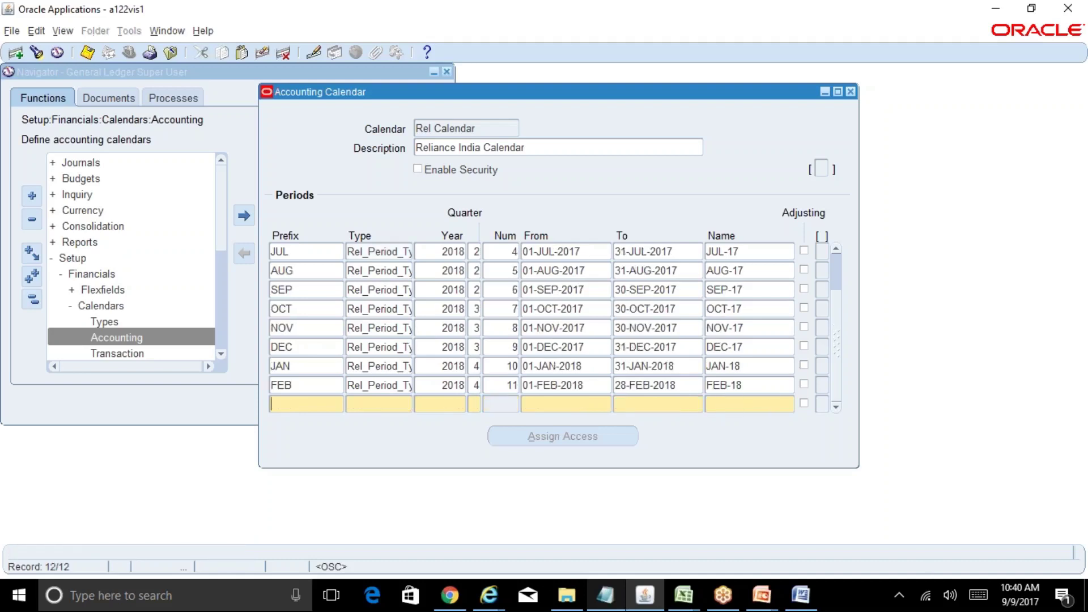
text(MAR)
key(Tab)
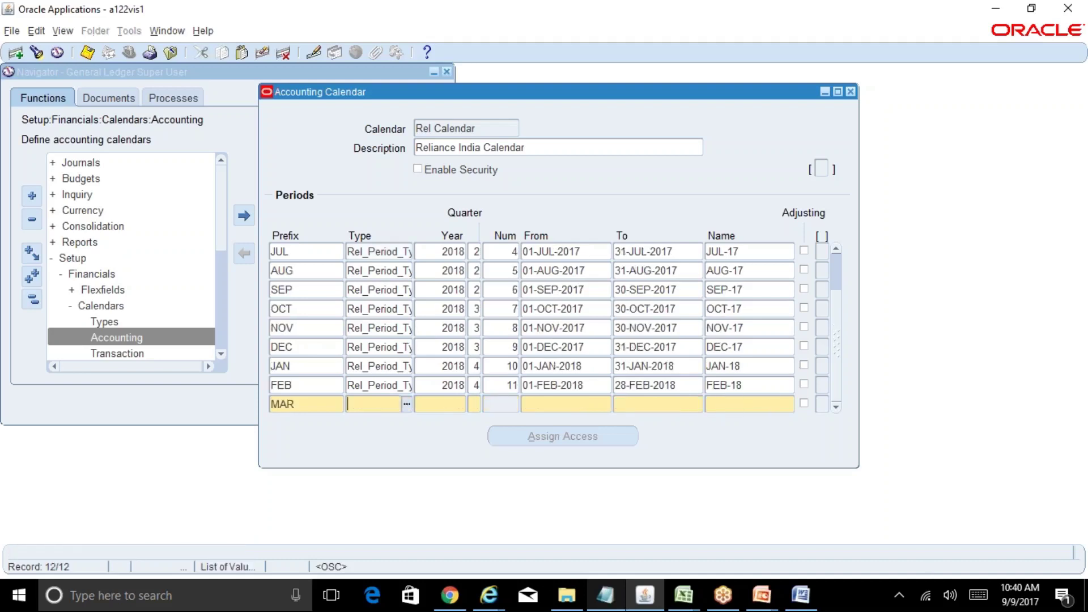
text(R)
key(Tab)
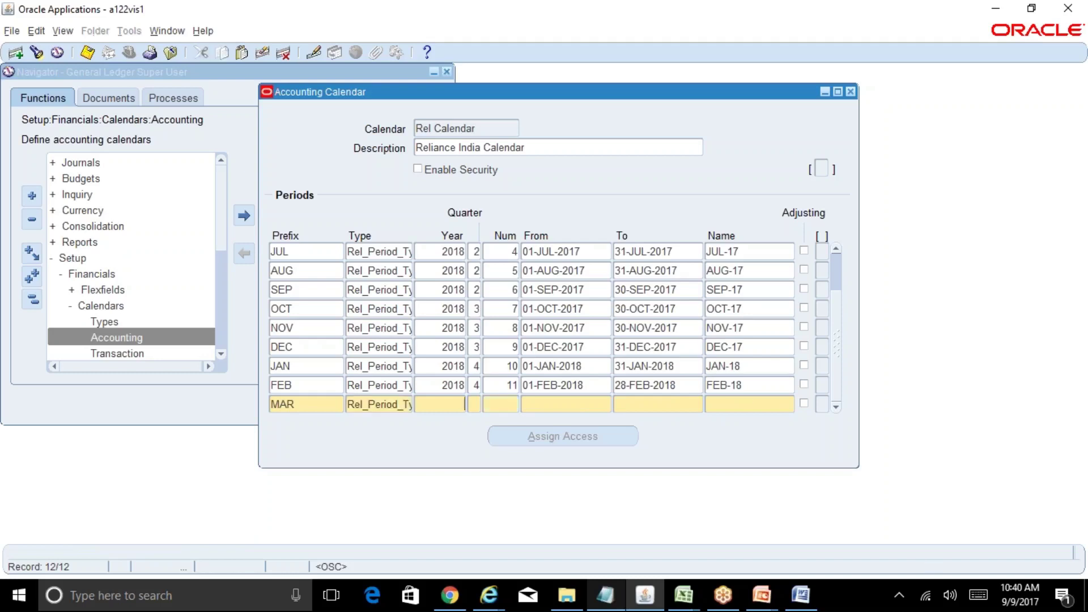
text(2018)
key(Tab)
text(4)
key(Tab)
text(12)
key(Tab)
Set the March period to run from 01-MAR-2018 to 31-MAR-2018
text(01-MAR-2018)
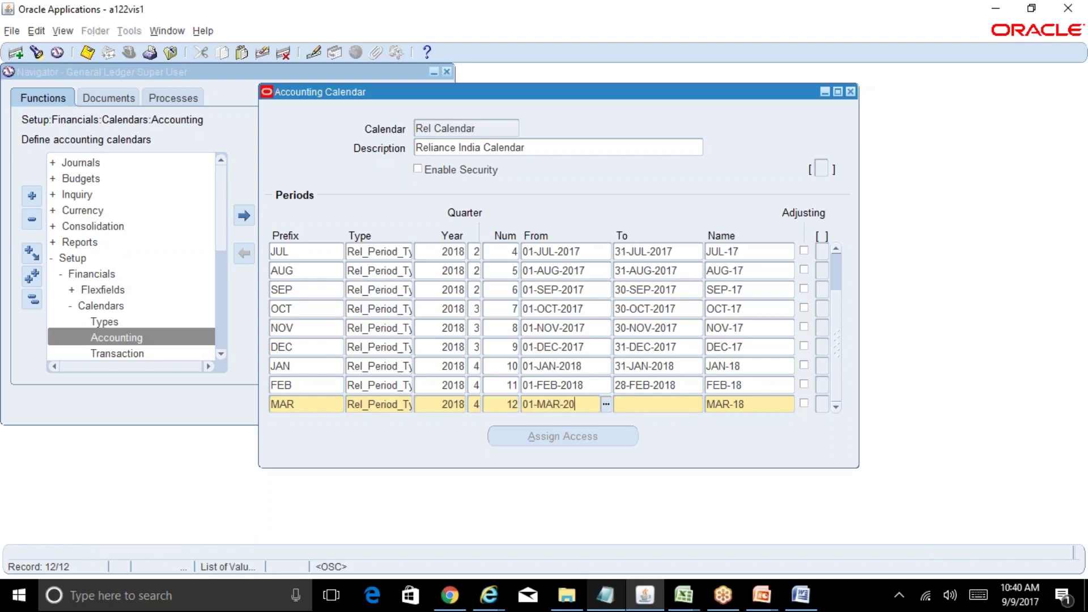
key(Tab)
text(31-MAR-2018)
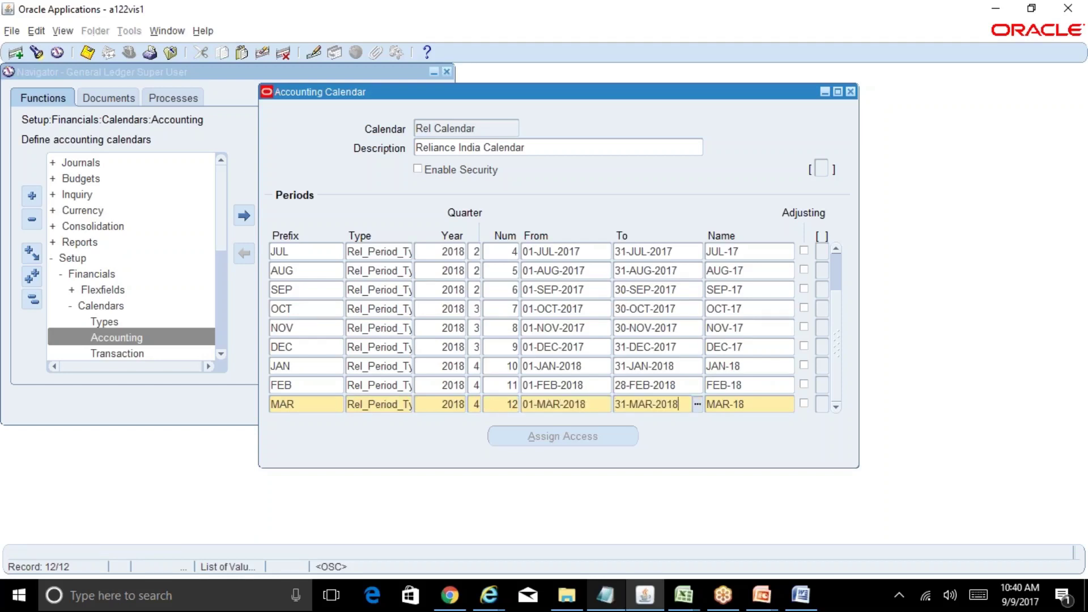
Add an ADJ period with the same period type as the other rows, year 2018, quarter 4 and number 13
key(Down)
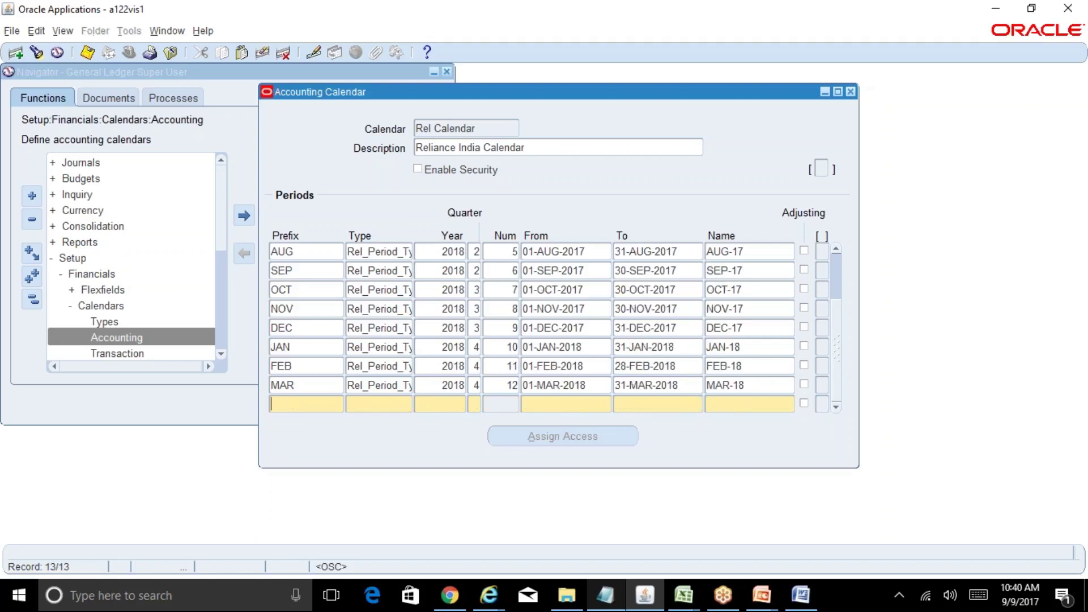
text(a)
key(BackSpace)
text(ADJ)
key(Tab)
key(shift+F5)
key(Tab)
text(2018)
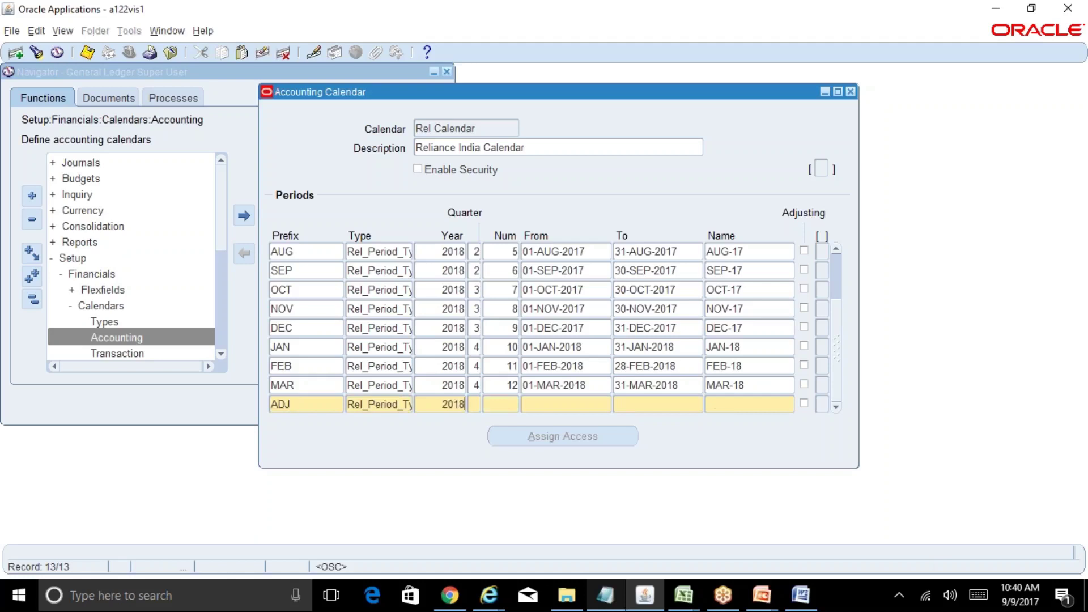
key(Tab)
text(4)
key(Tab)
text(13)
key(Tab)
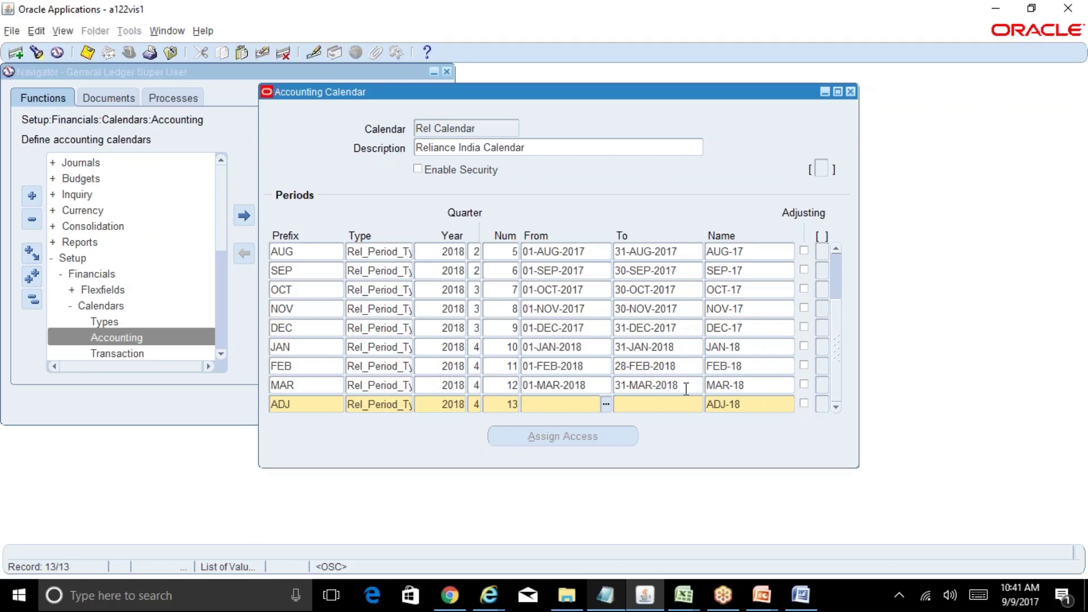
Set both the start and end dates of the ADJ period to 31-MAR-2018
text(31-MAR-2018)
key(Tab)
text(31-MAR-2018)
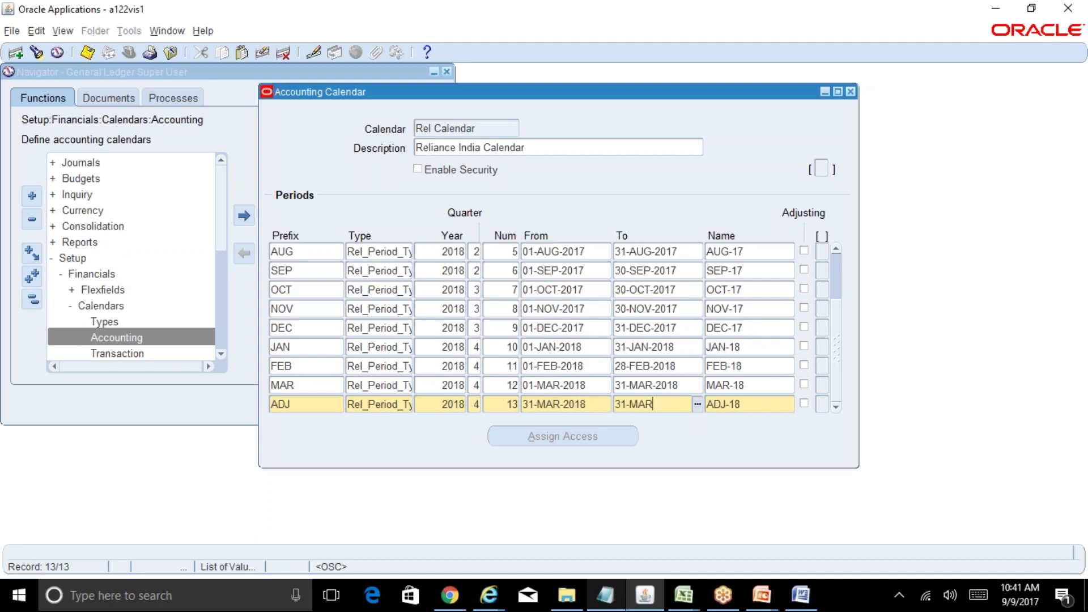
key(Tab)
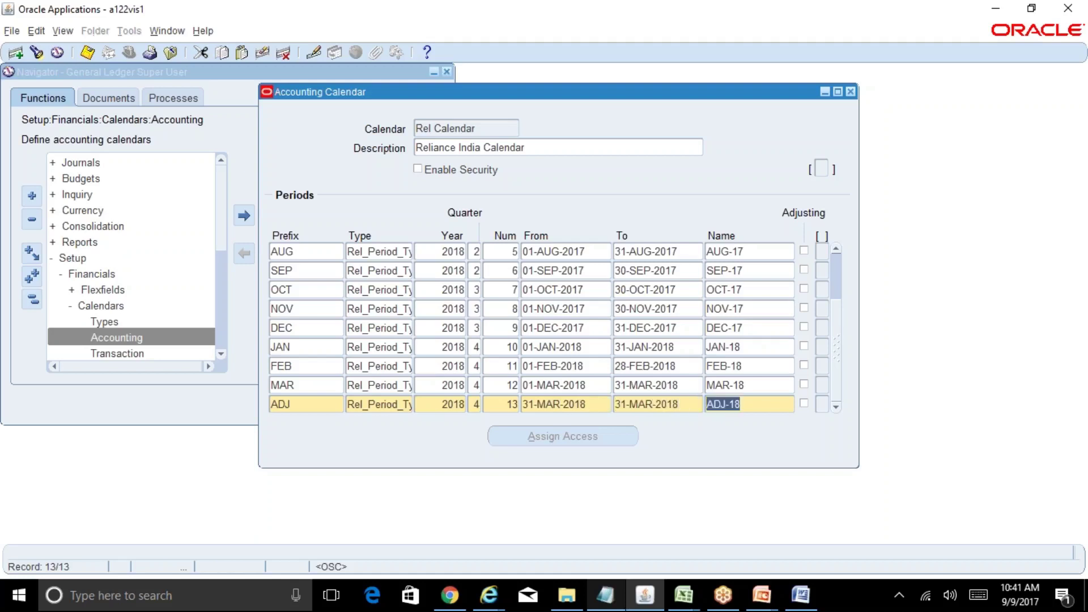
Mark the ADJ period as adjusting and save the accounting calendar
click(804, 403)
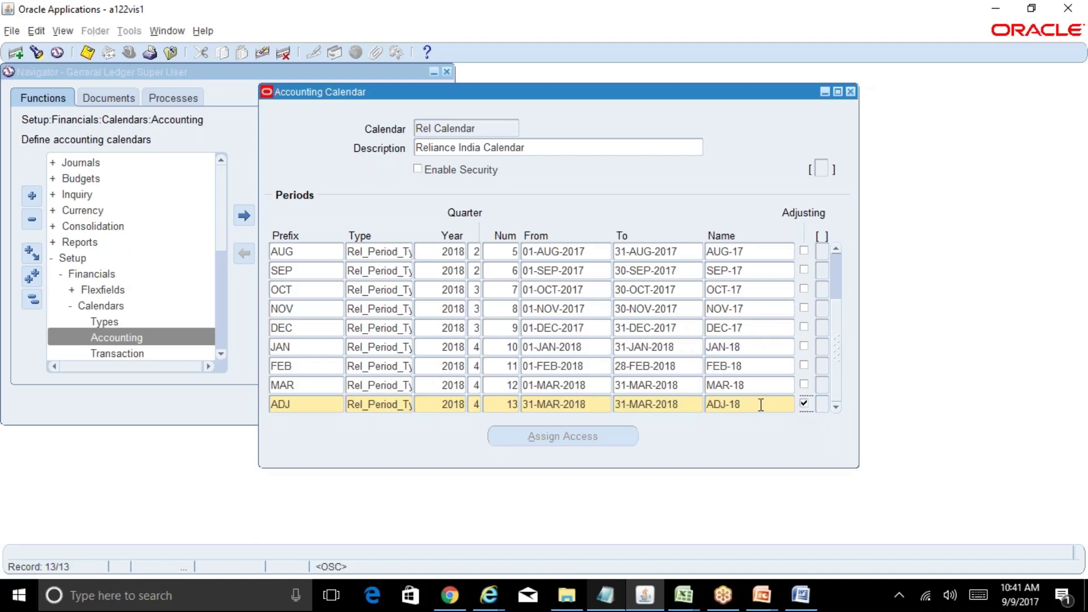
key(shift+Tab)
key(ctrl+s)
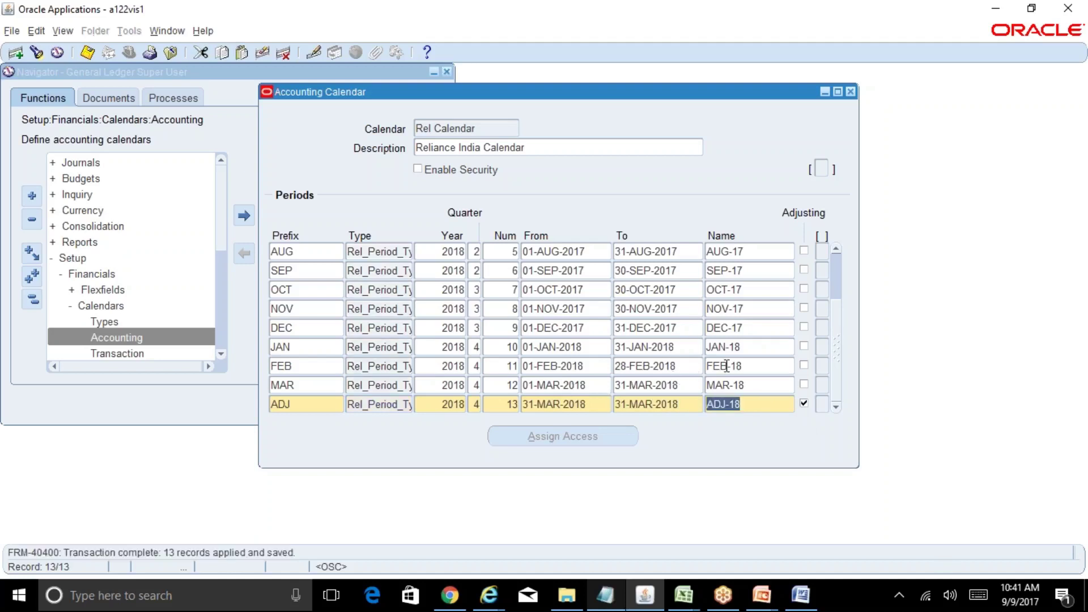
click(750, 378)
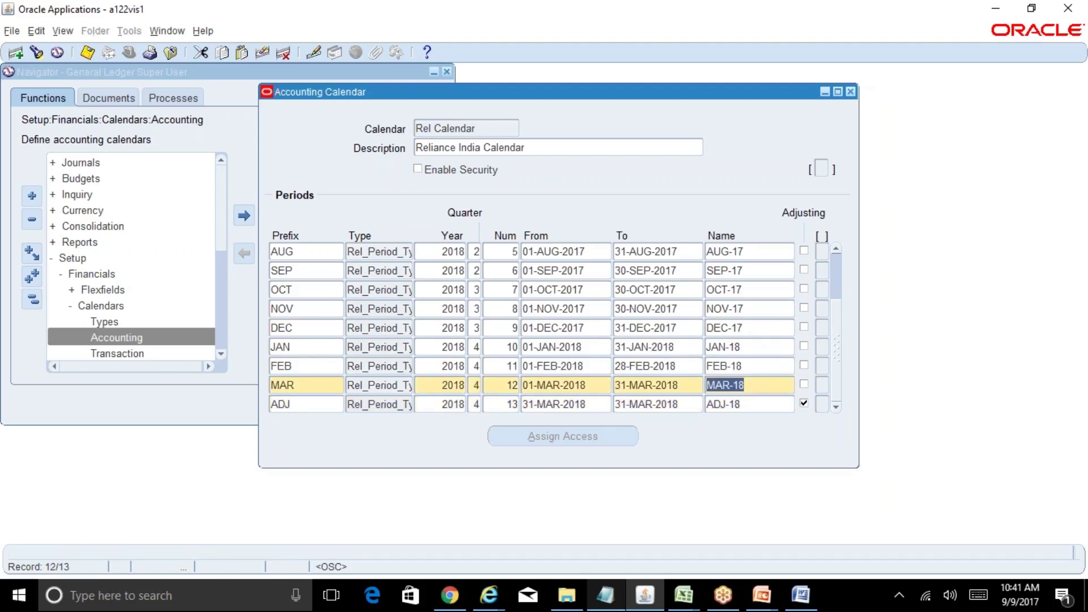
click(759, 403)
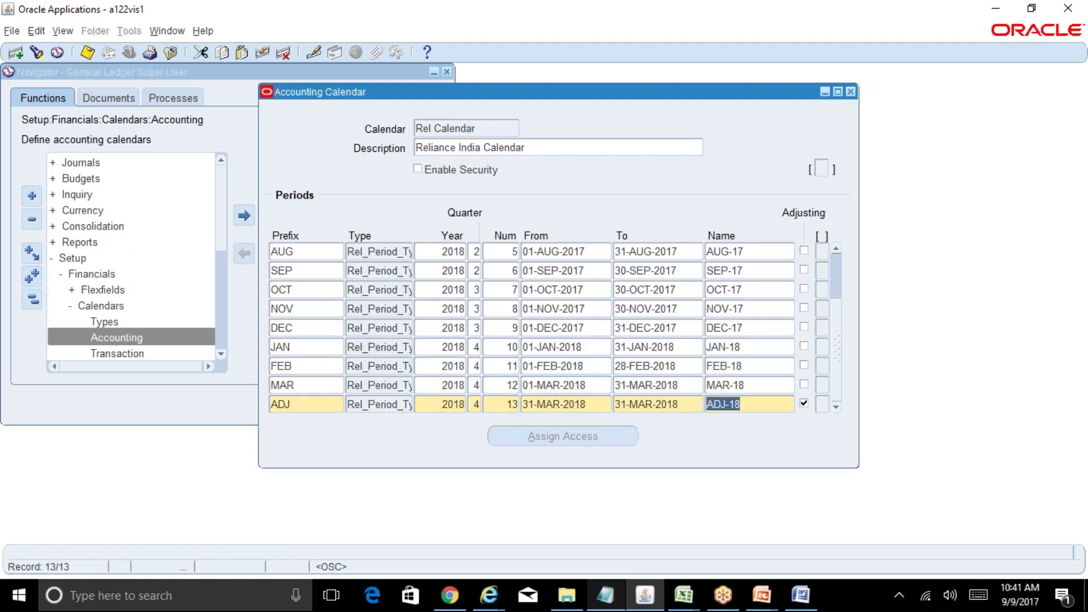
click(746, 385)
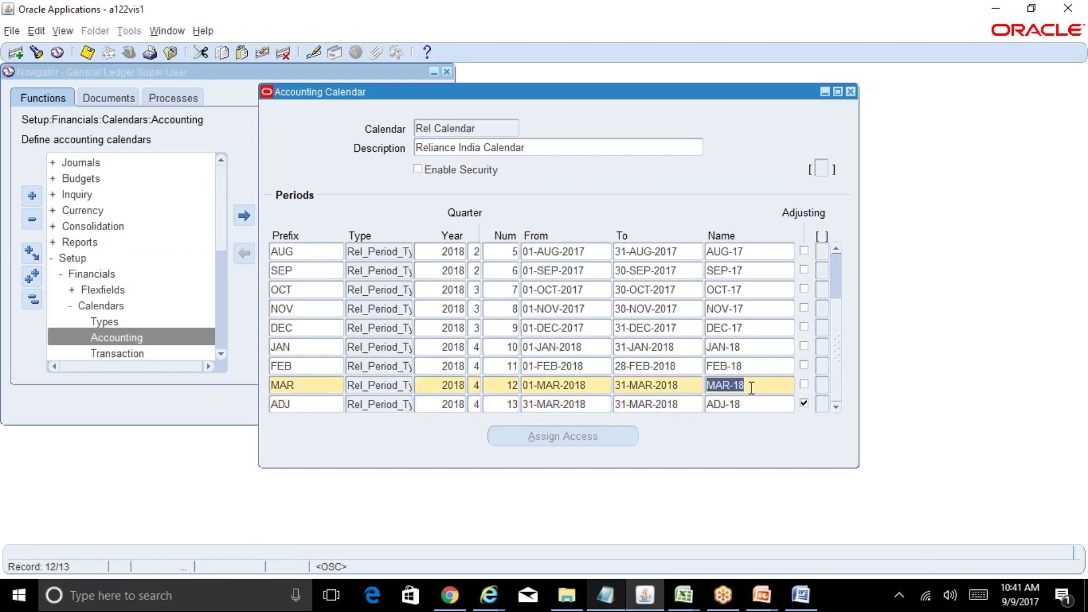
click(760, 405)
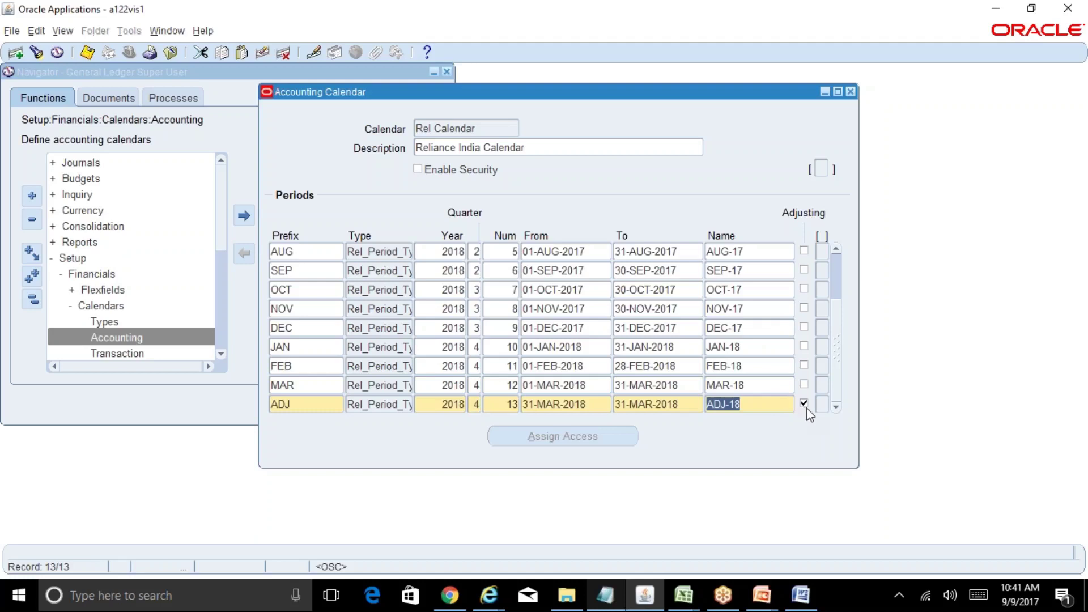
click(311, 405)
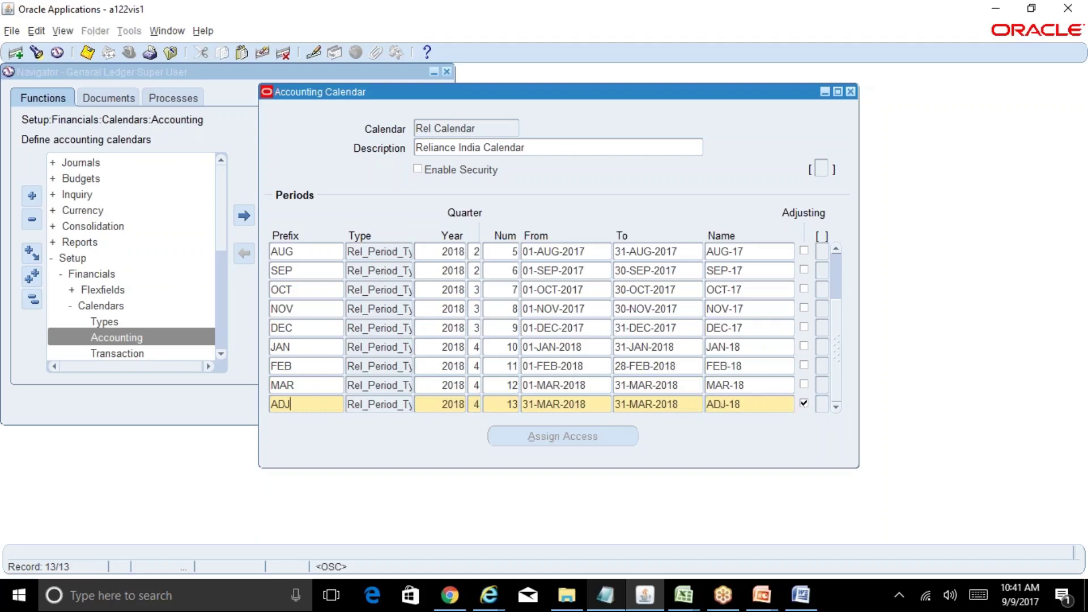
click(92, 51)
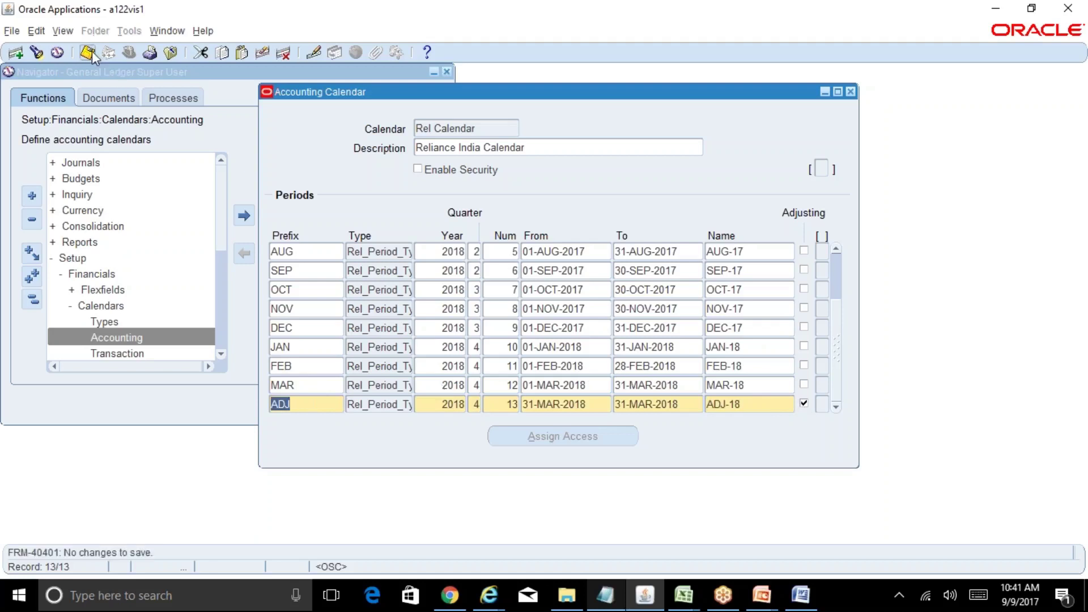
Close the accounting calendar, validating only the currently displayed calendar, and dismiss the request note
click(850, 91)
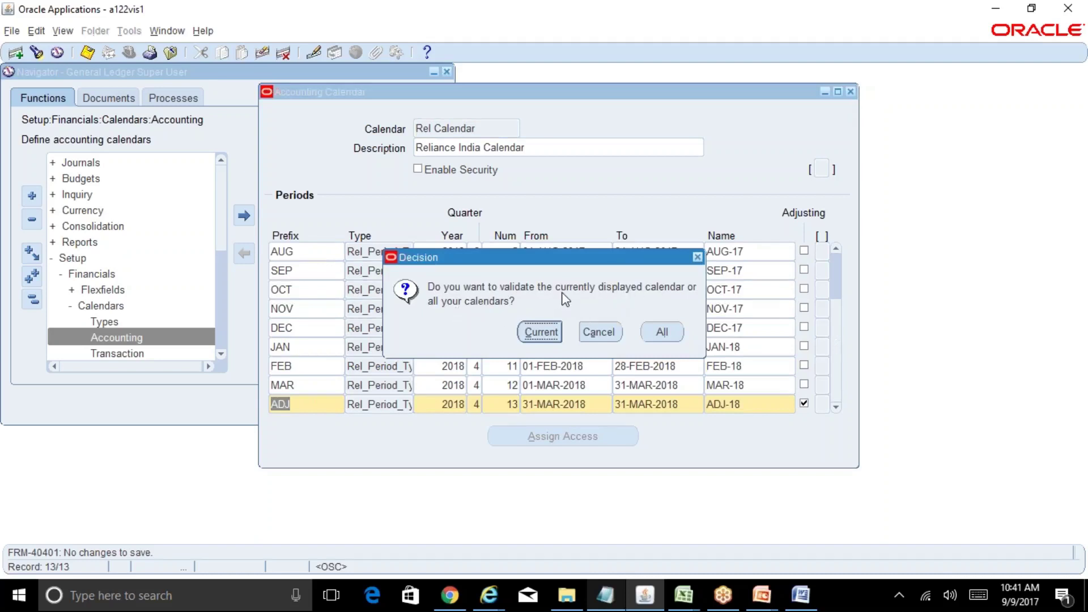
click(542, 332)
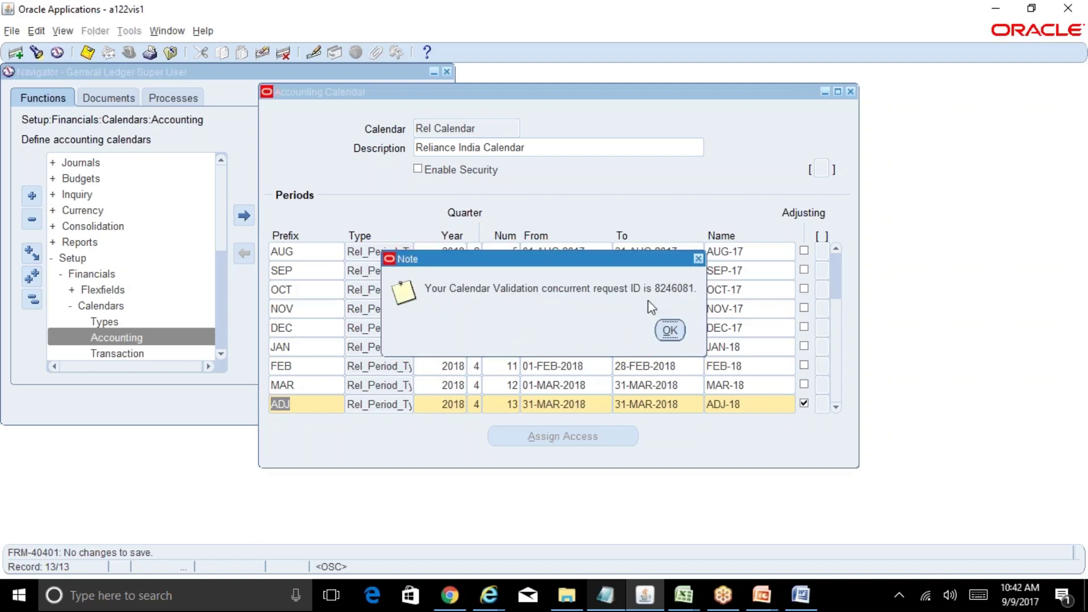
click(677, 332)
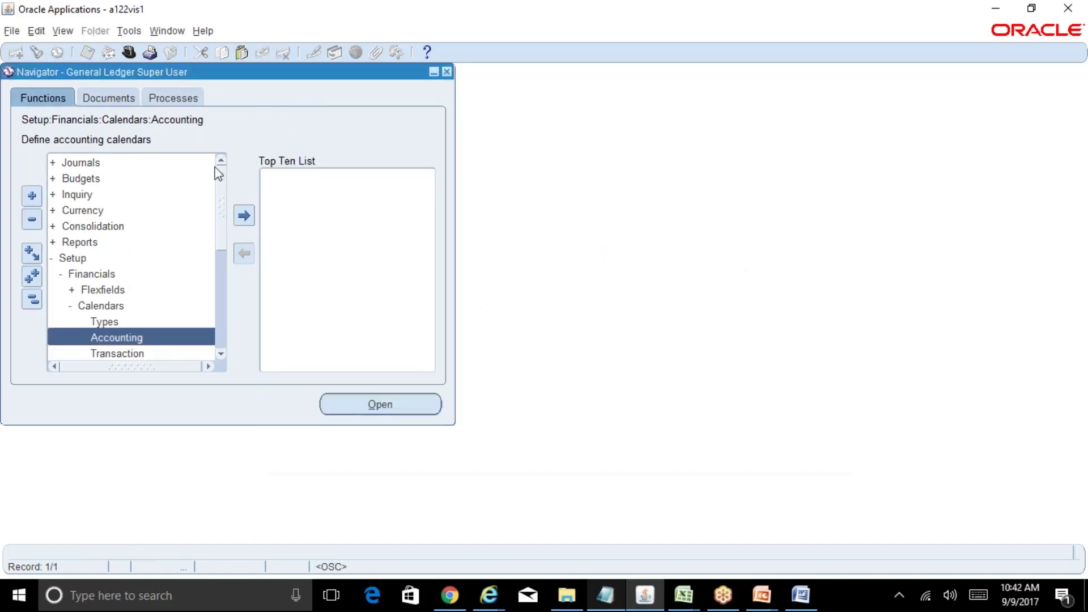
List all of my concurrent requests from the last 7 days, ordered by Request ID, to check the calendar validation
click(62, 32)
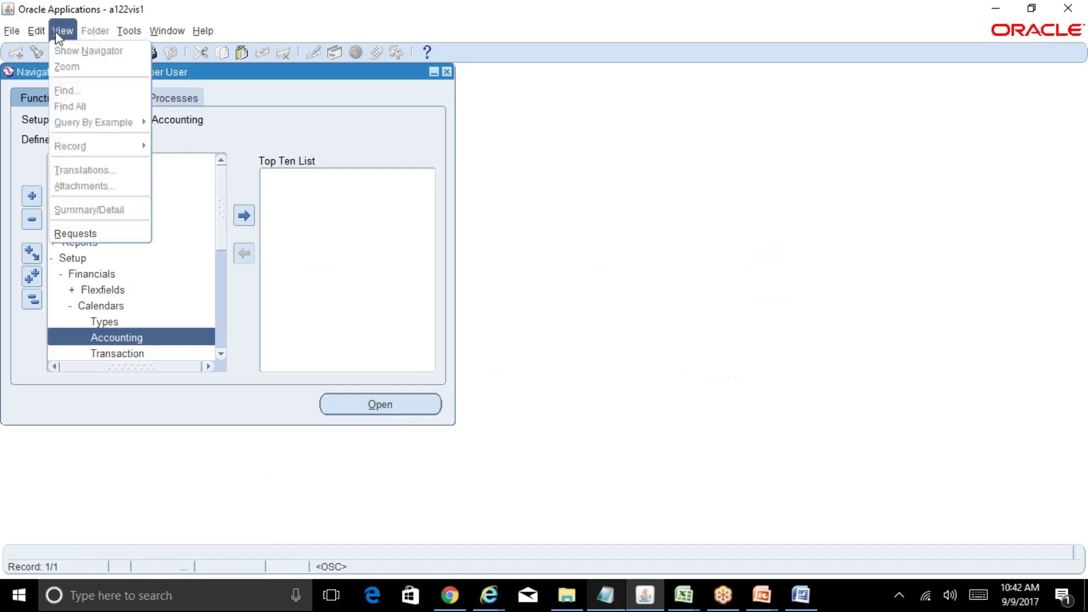
click(106, 232)
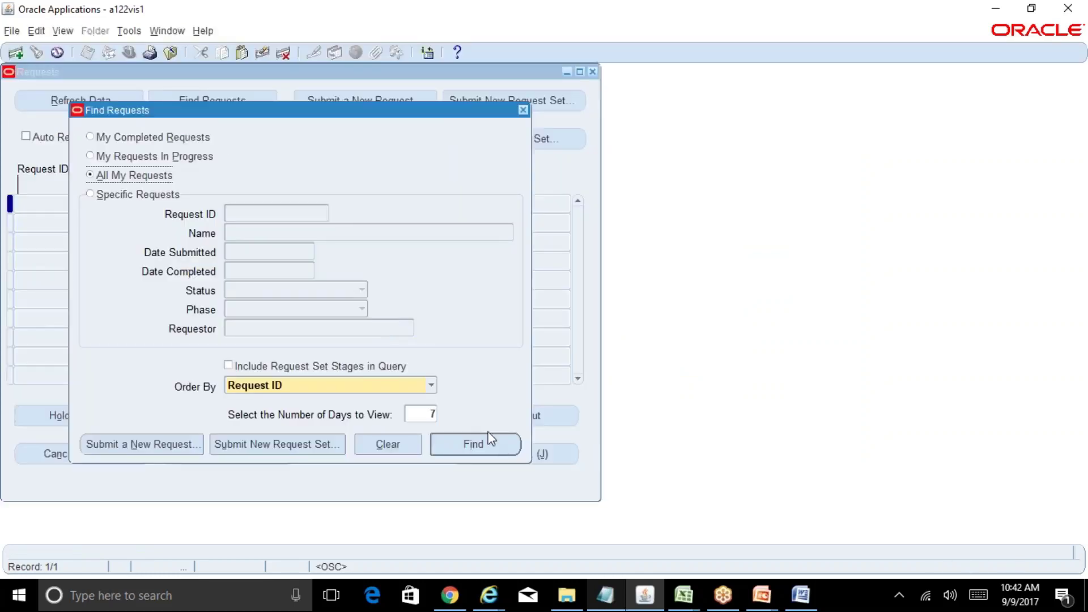
click(491, 440)
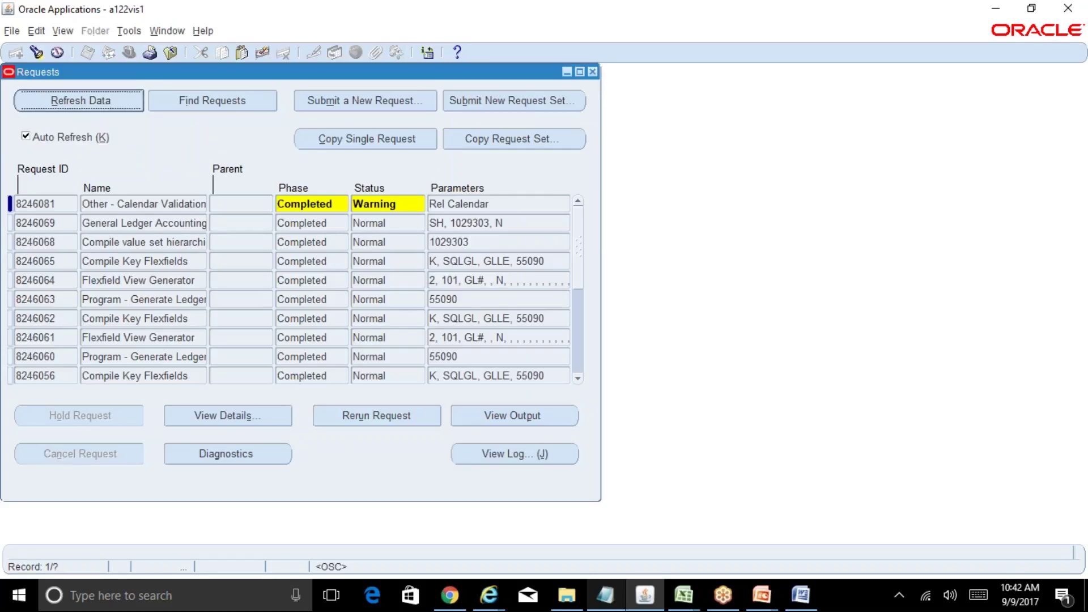
Open the output of the newest Rel Calendar validation request and review the reported period violations
click(190, 204)
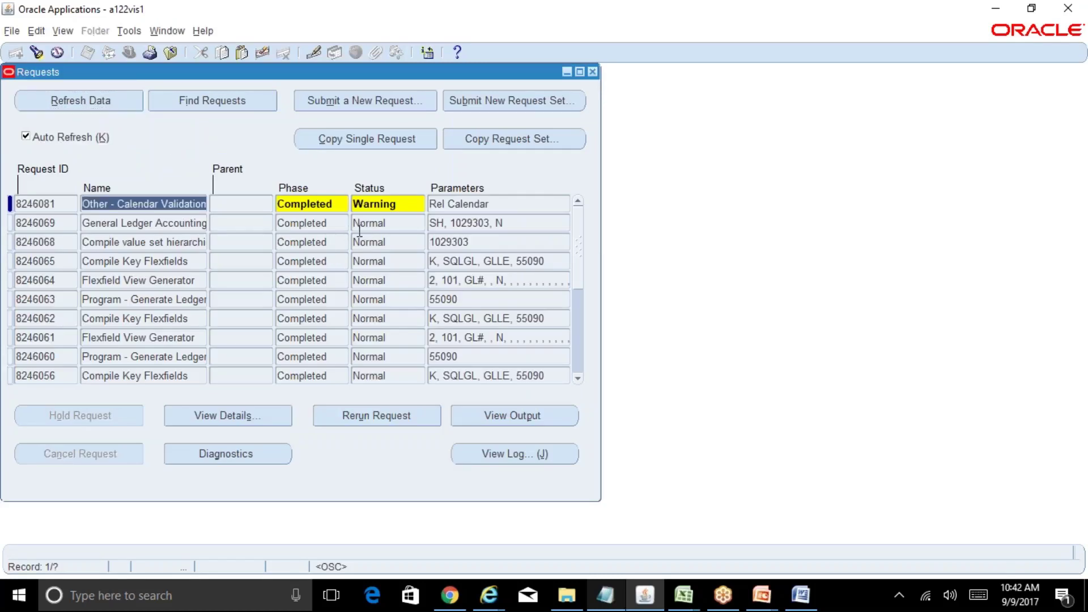
click(567, 420)
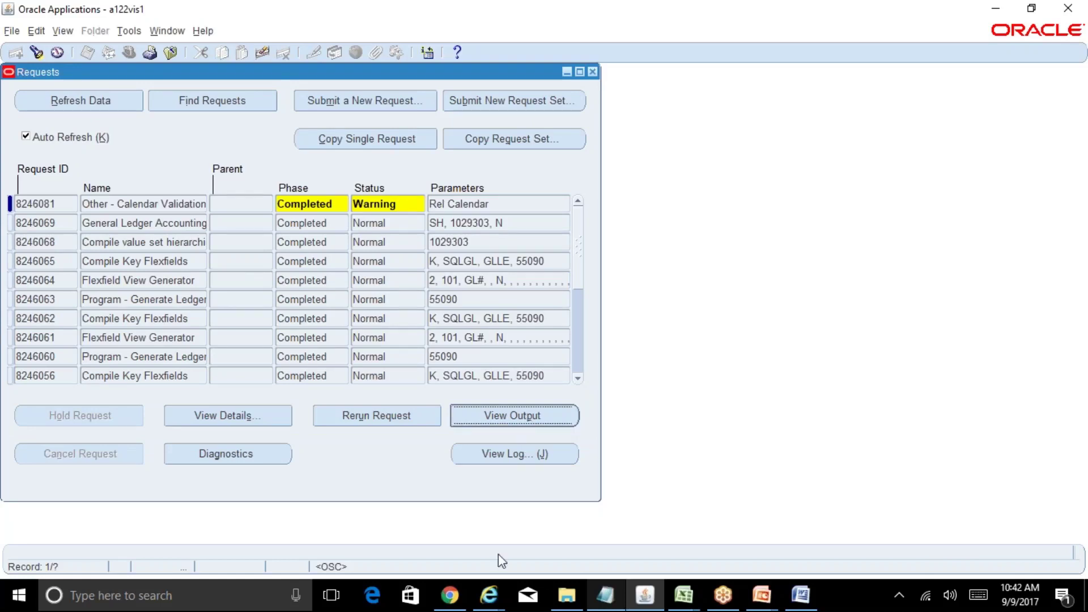
mouse_move(489, 595)
click(642, 536)
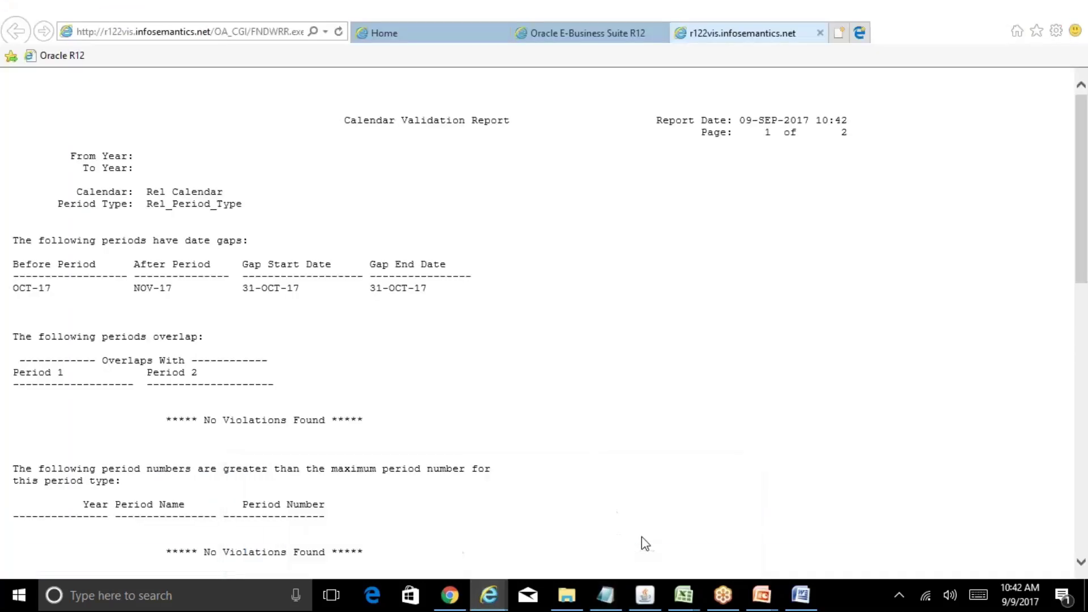
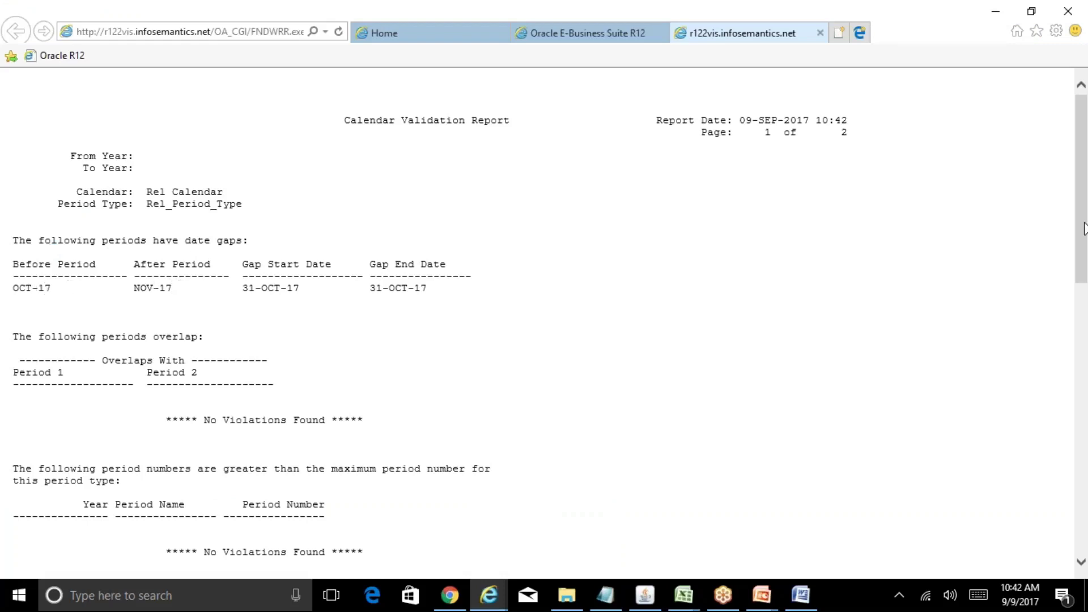
mouse_move(1083, 230)
mouse_down()
mouse_move(1084, 396)
mouse_move(1084, 222)
mouse_up()
drag(223, 192, 147, 193)
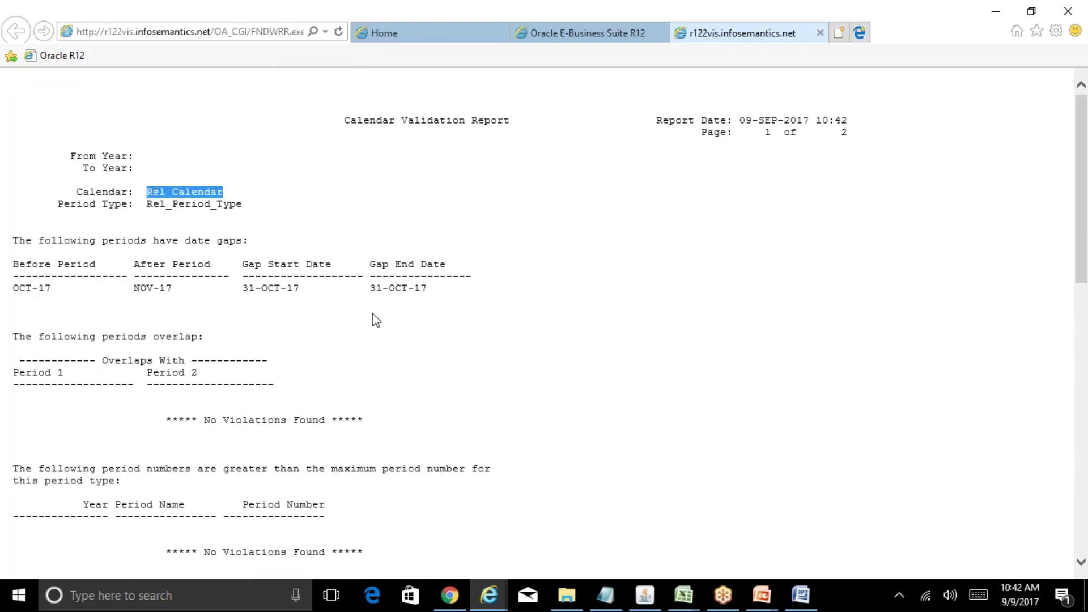
Leave the validation report and the Requests window, and query Rel Calendar in the Accounting Calendar form
click(651, 592)
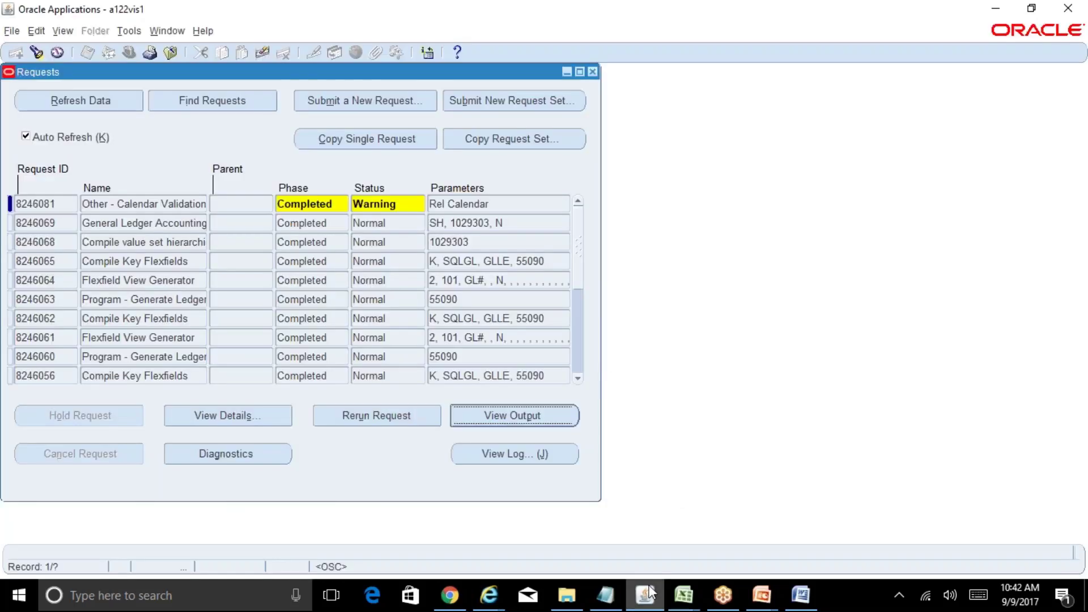
click(591, 67)
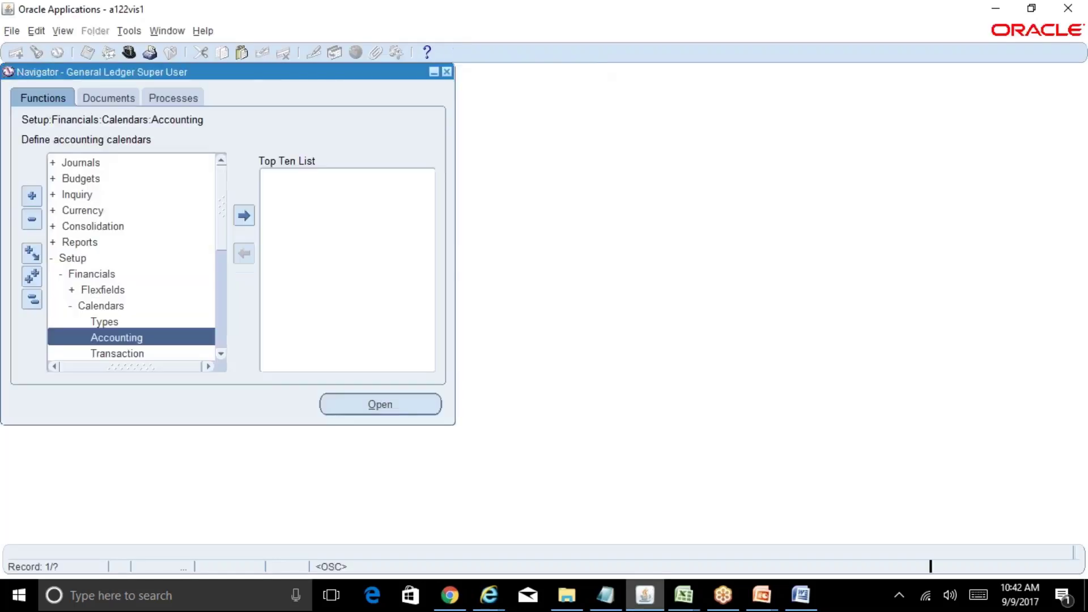
double_click(147, 340)
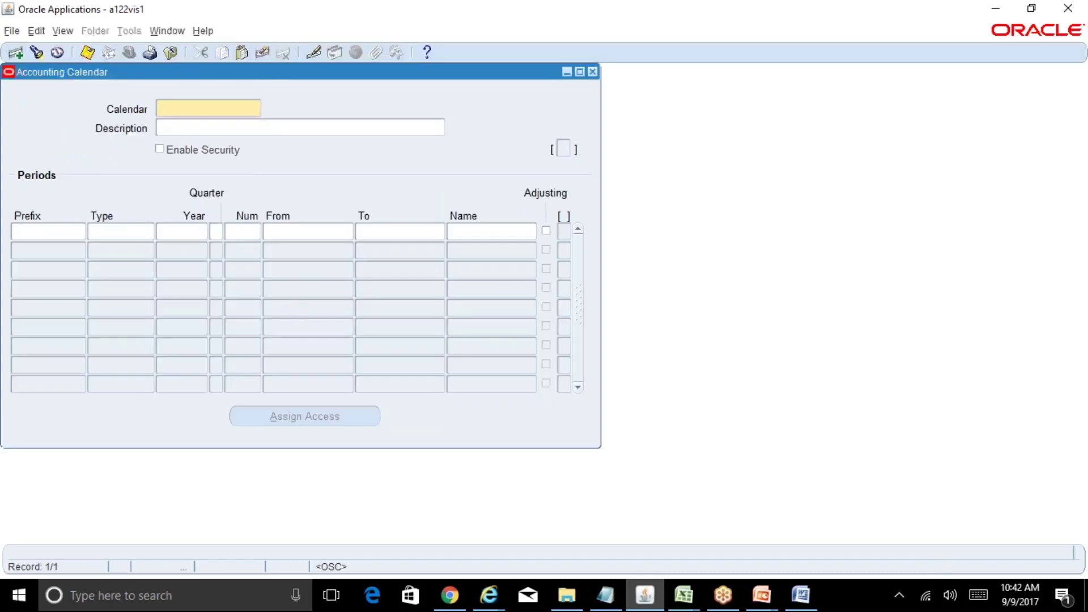
key(F11)
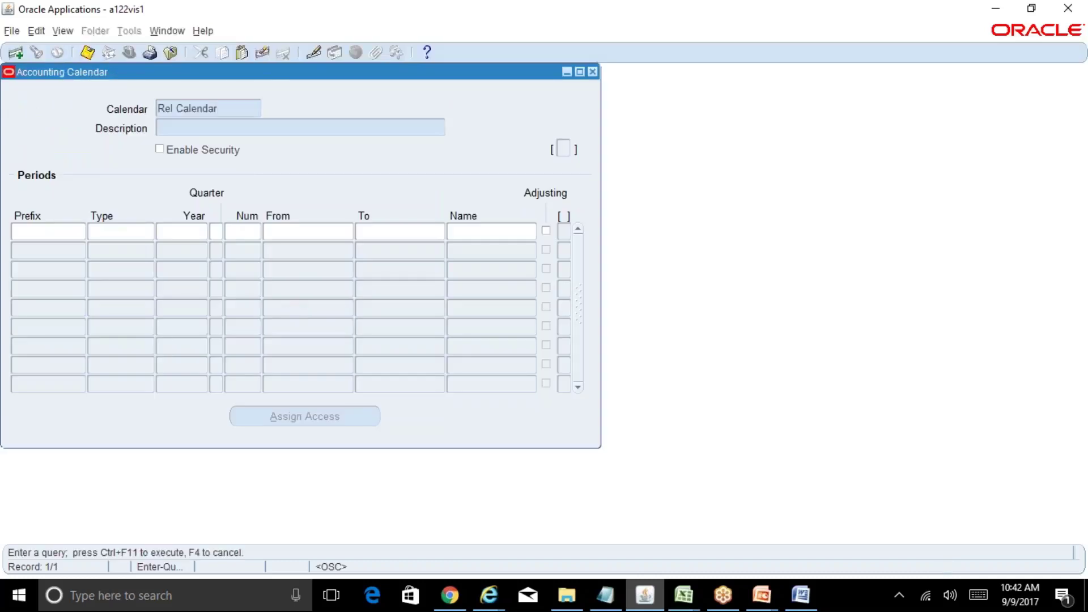
key(ctrl+F11)
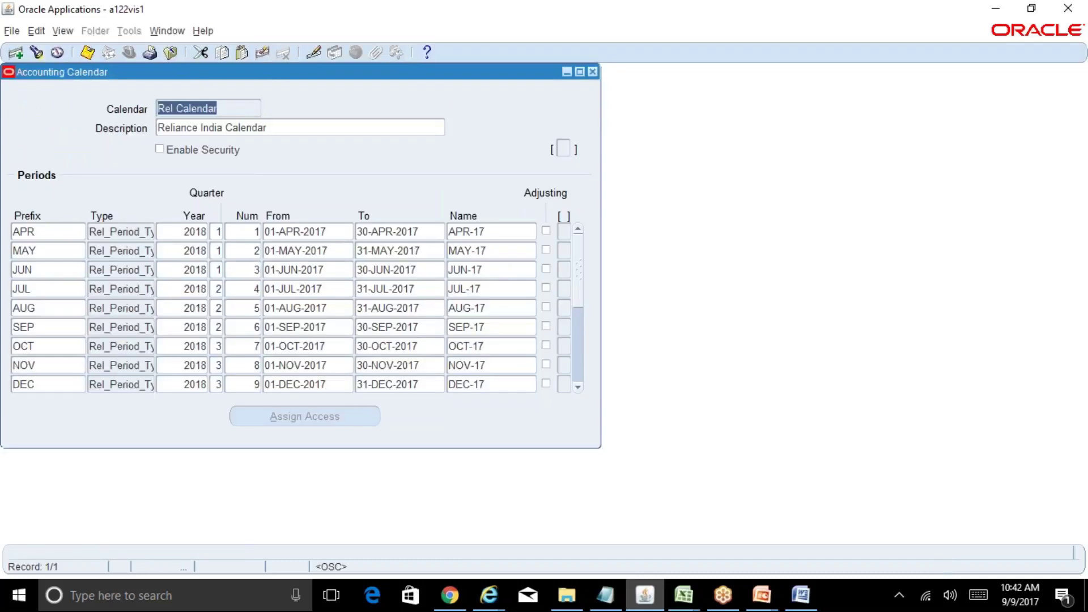
Set the end date of the OCT-17 period to 31-OCT-2017 and save the calendar
click(424, 345)
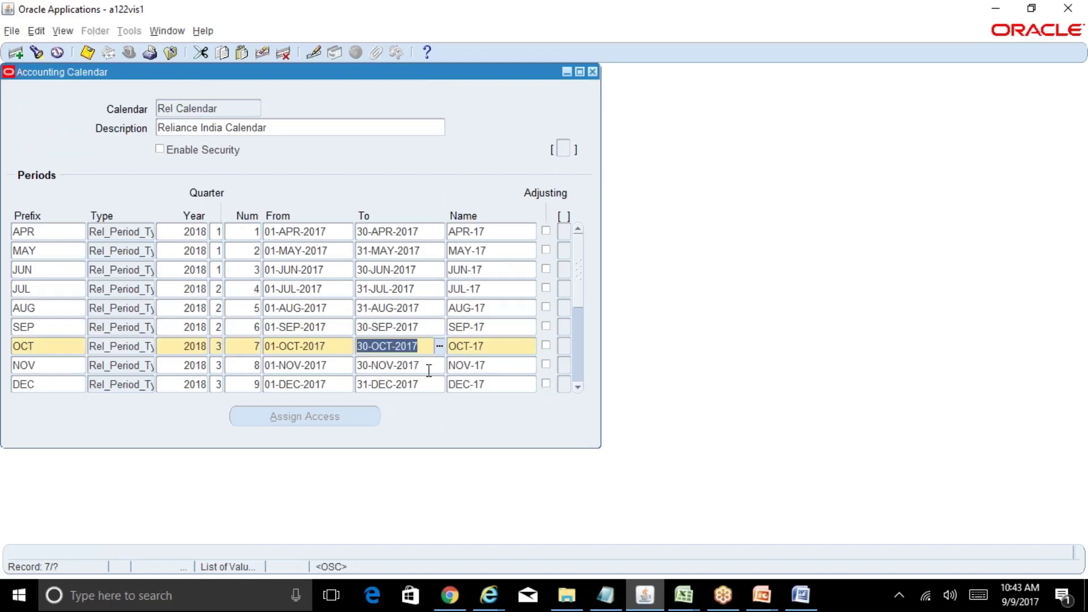
click(427, 364)
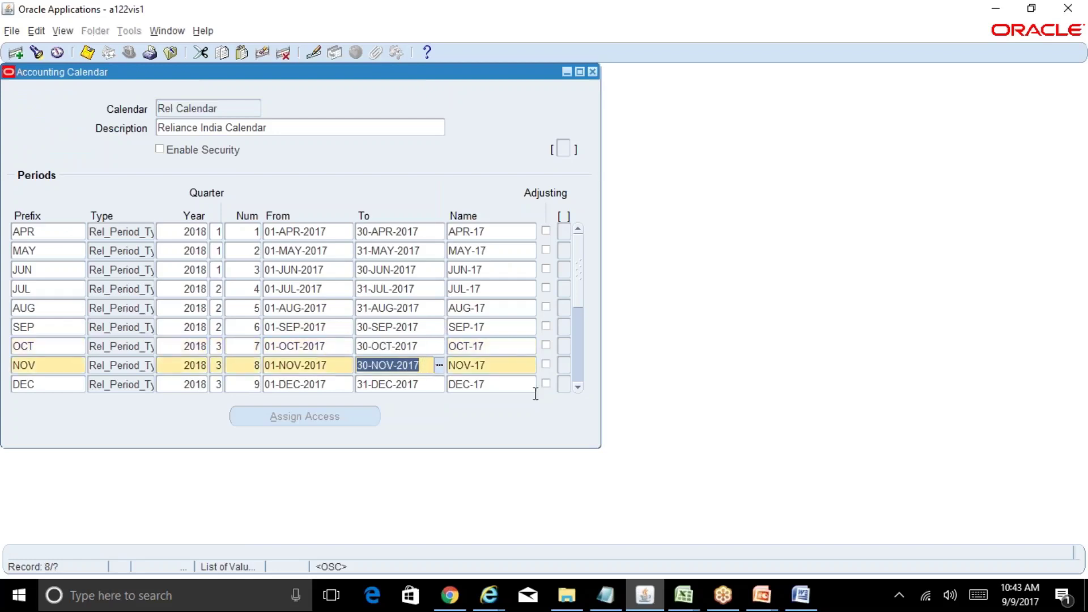
click(578, 388)
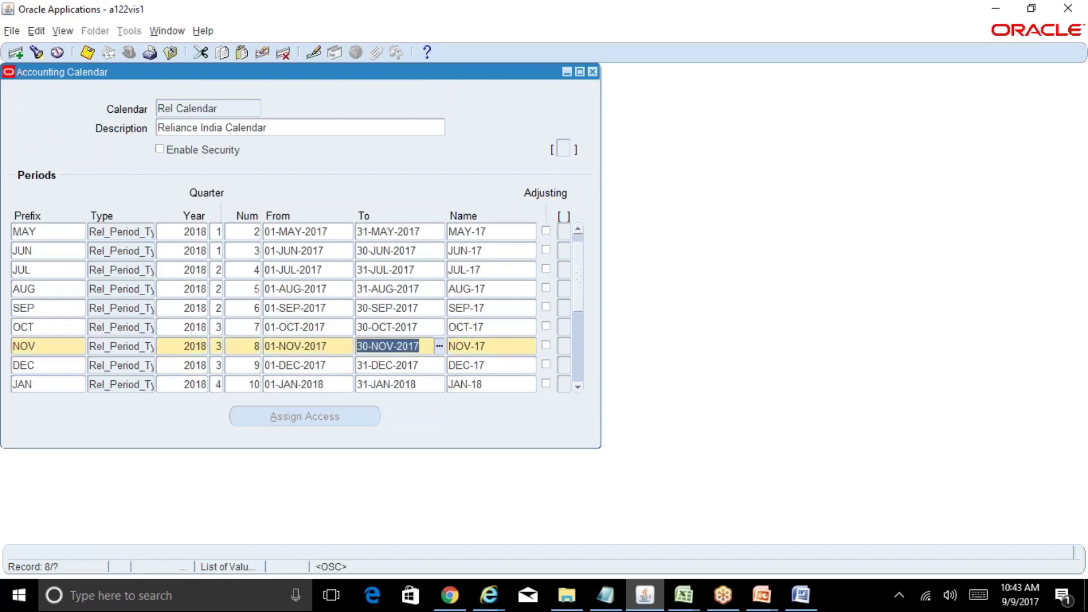
click(368, 327)
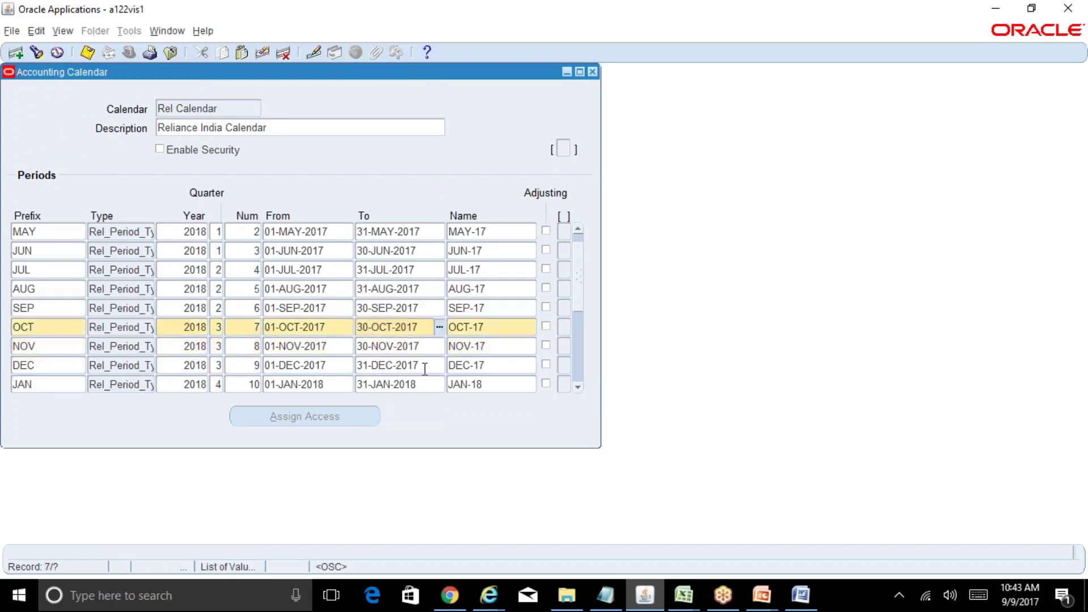
drag(368, 327, 362, 327)
text(1)
key(Tab)
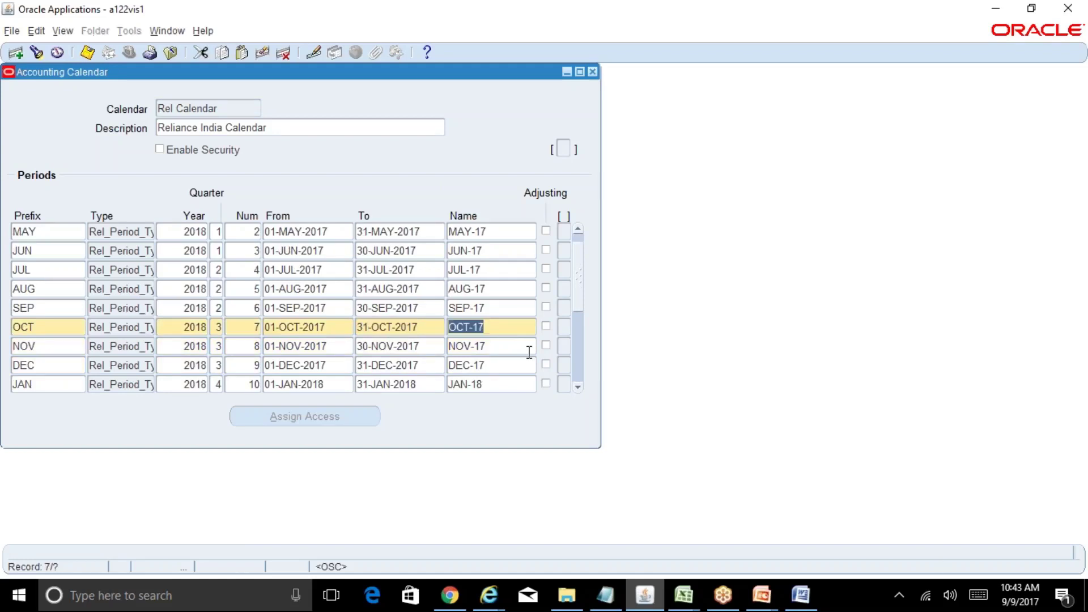
key(ctrl+s)
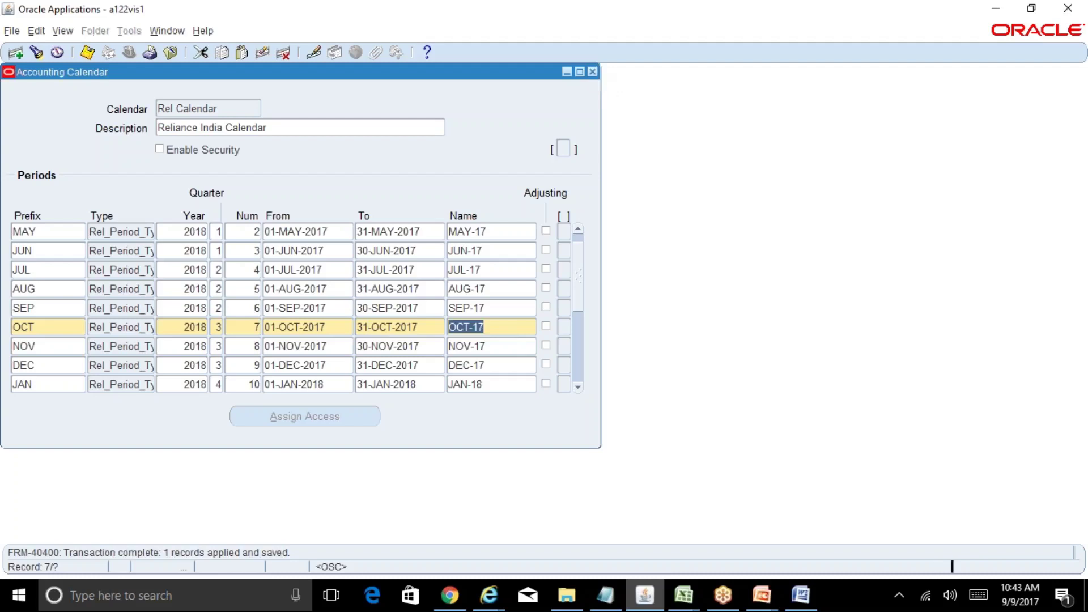
Close the accounting calendar, submitting validation for the current calendar again, and dismiss the request note
click(592, 72)
click(541, 338)
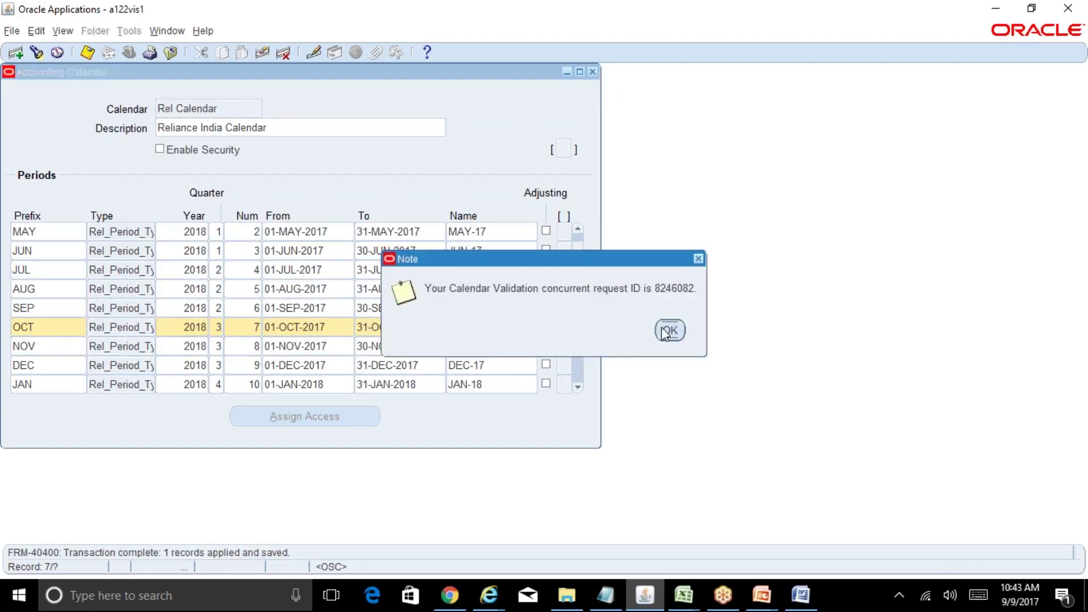
click(668, 332)
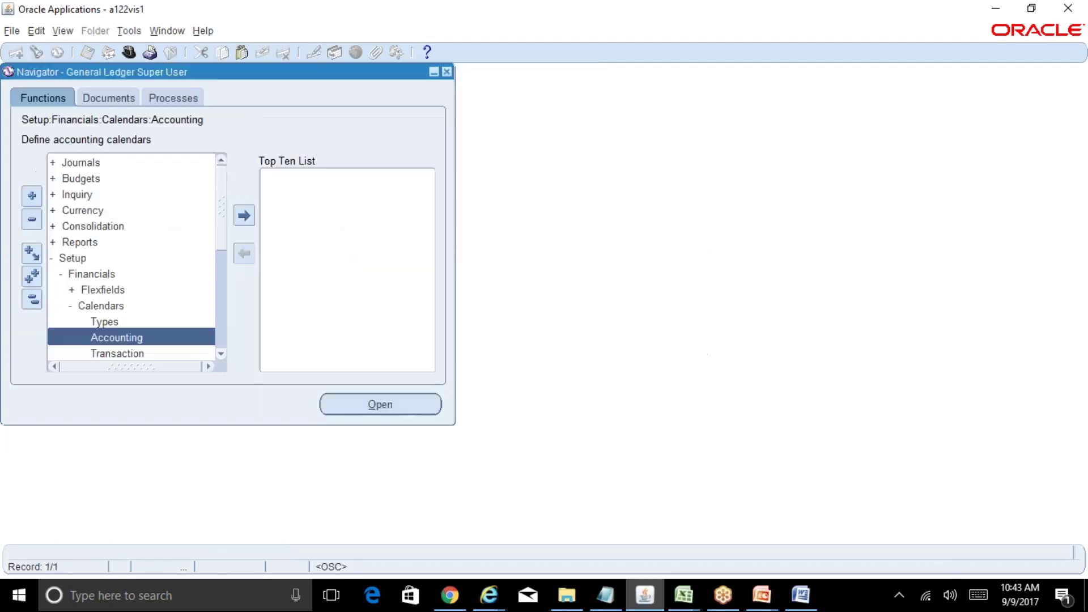
List my concurrent requests again and review the output of the newest Rel Calendar validation request
click(68, 32)
click(114, 234)
click(503, 451)
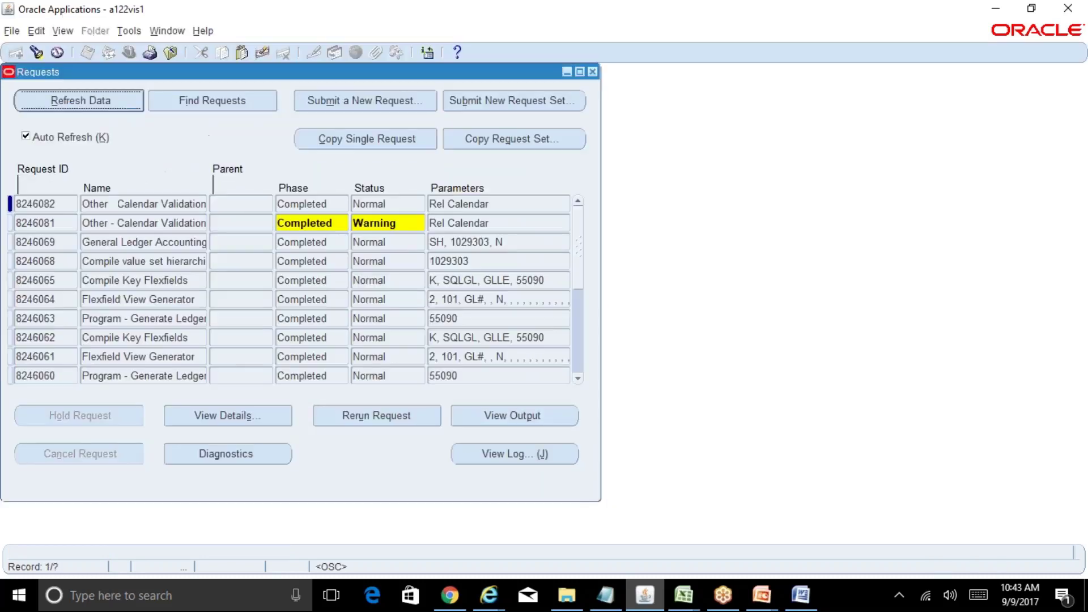
click(190, 204)
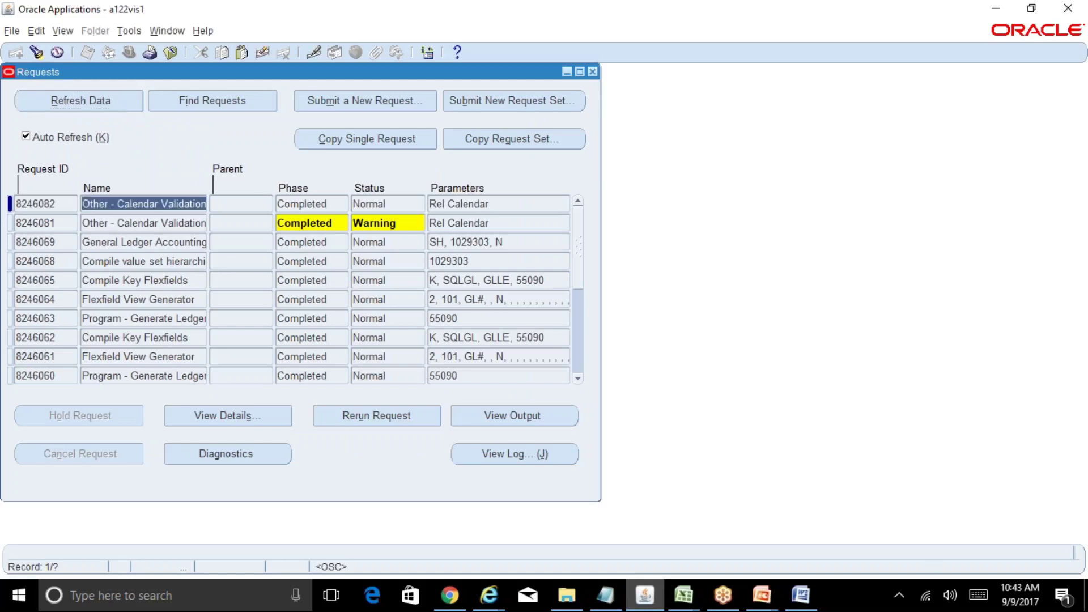
click(410, 203)
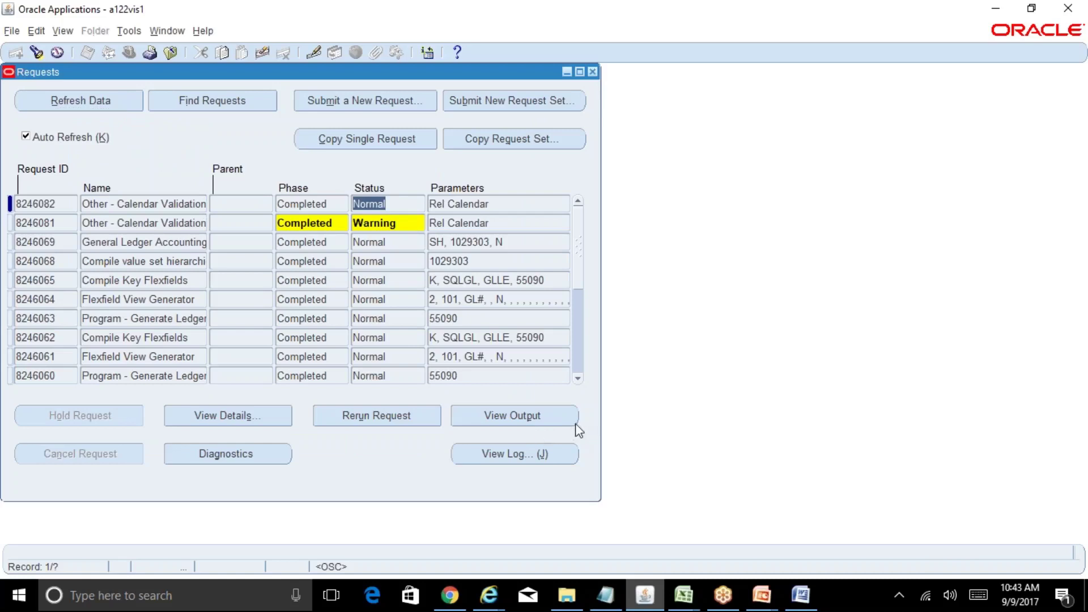
click(557, 420)
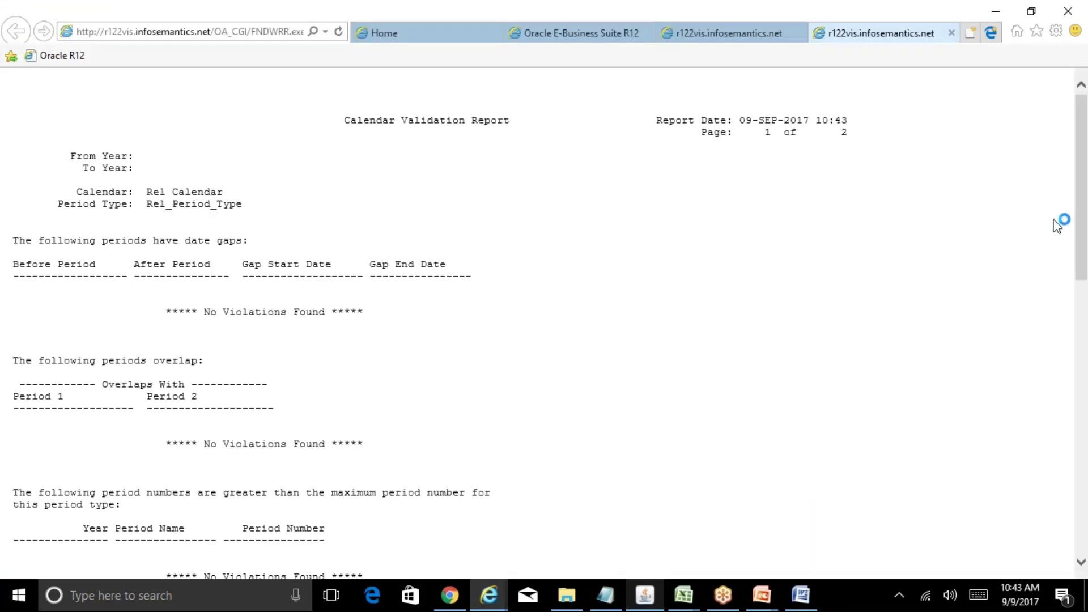
drag(1082, 202, 1086, 159)
Close both calendar validation report pages, return to Oracle Applications and close the Requests window
click(491, 596)
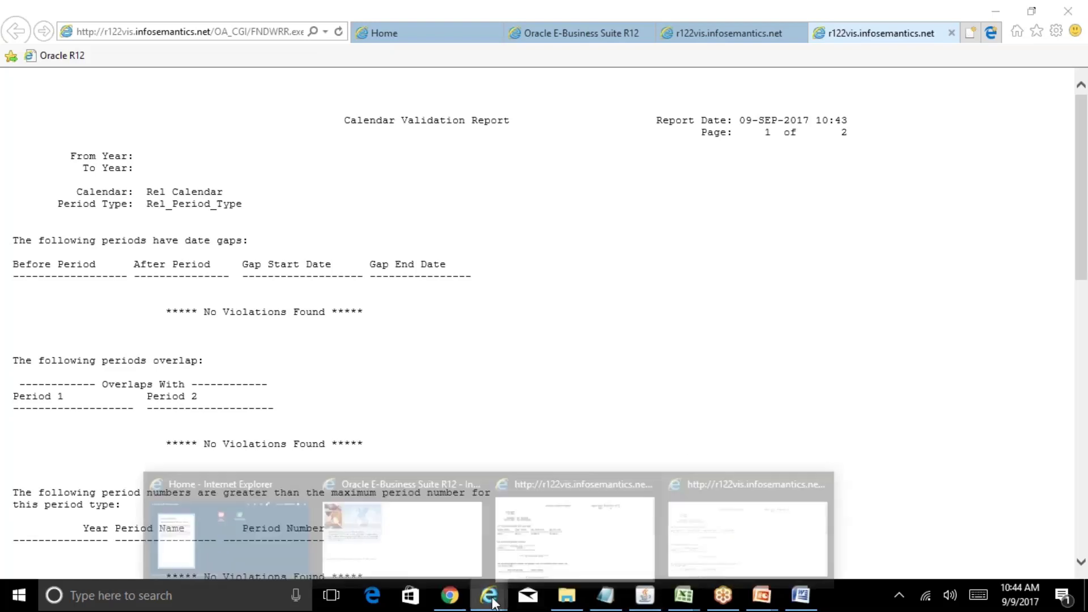
click(648, 477)
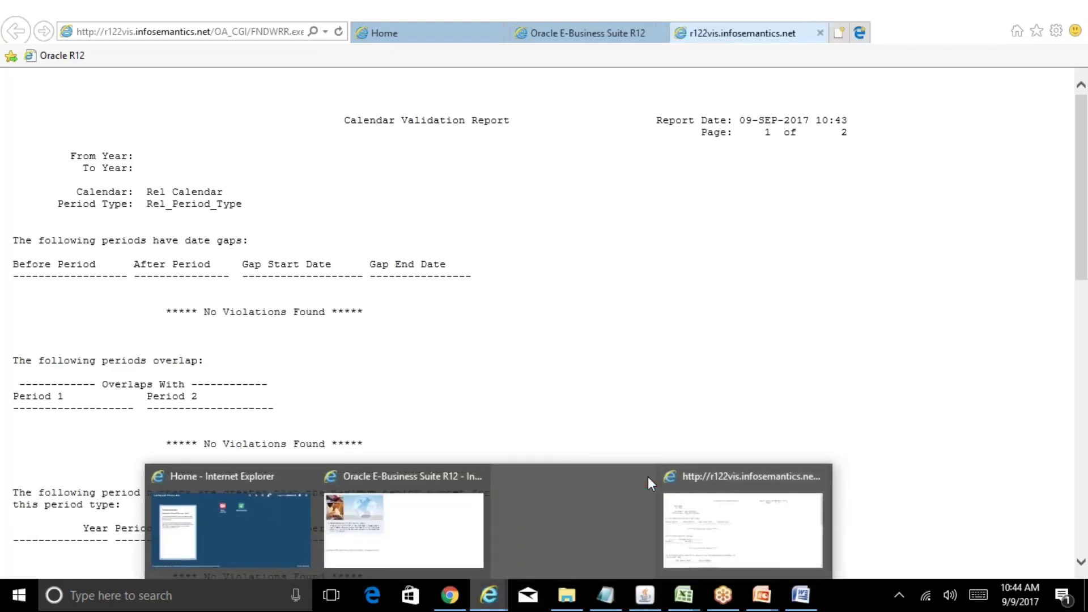
click(742, 486)
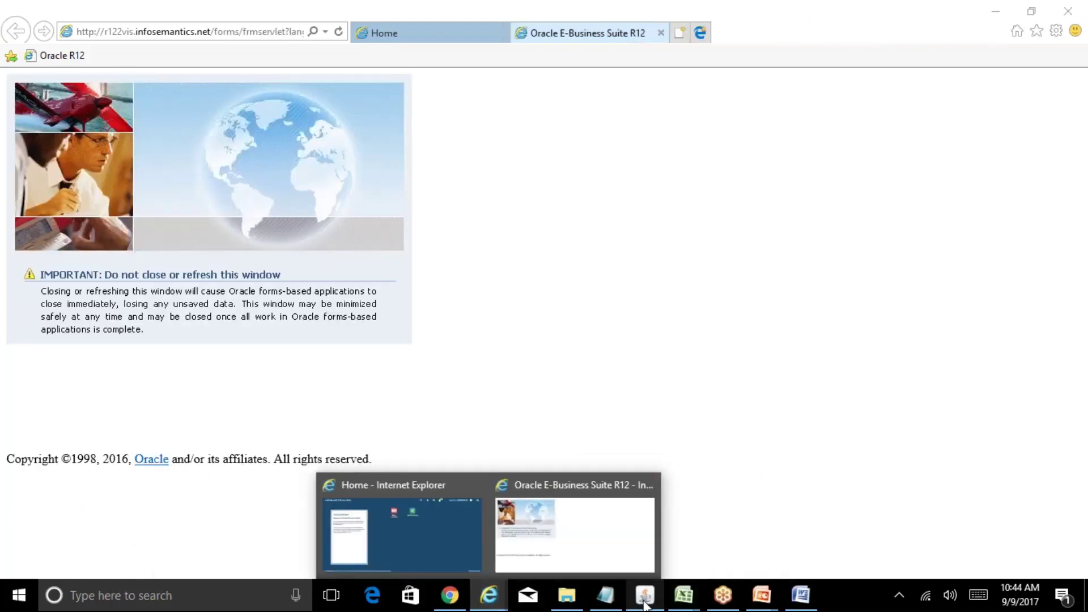
click(645, 601)
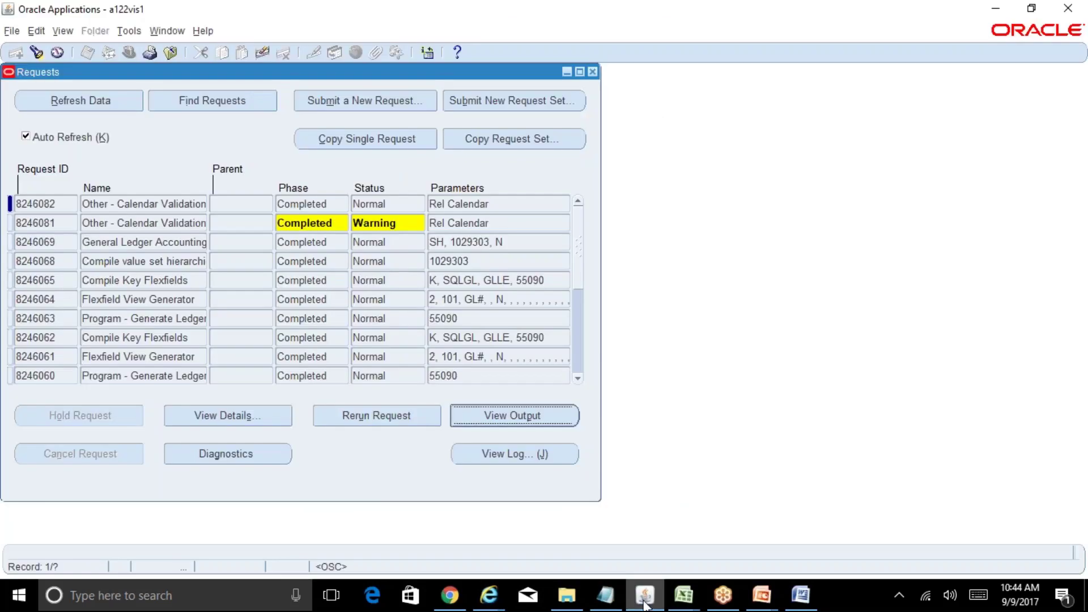
click(592, 71)
Collapse the navigator tree, search the form functions for %calendar%, and open Calendars to view the form before closing it
click(33, 301)
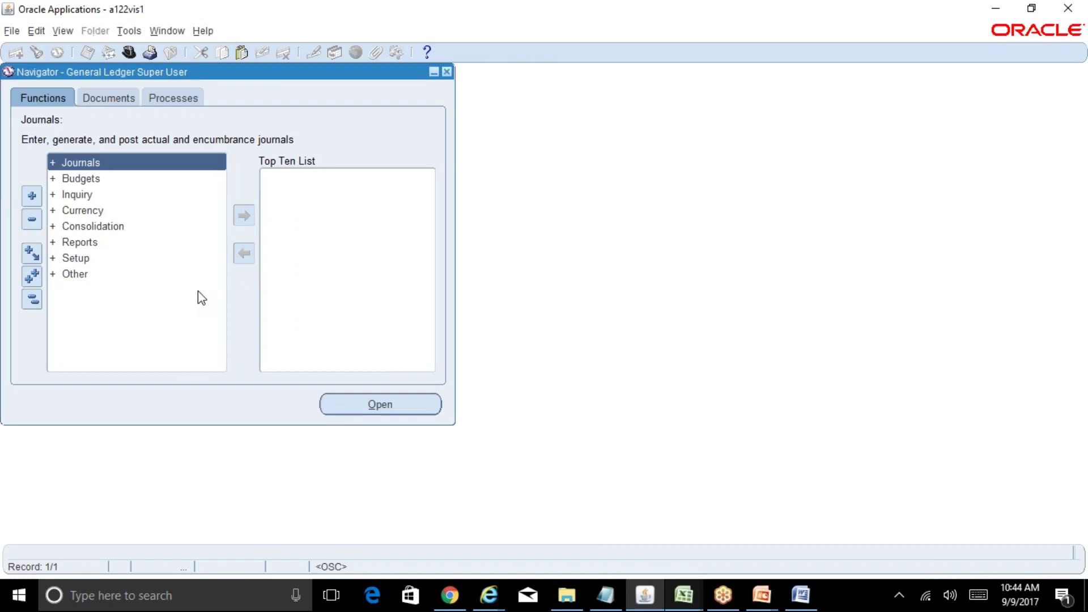
key(ctrl+f)
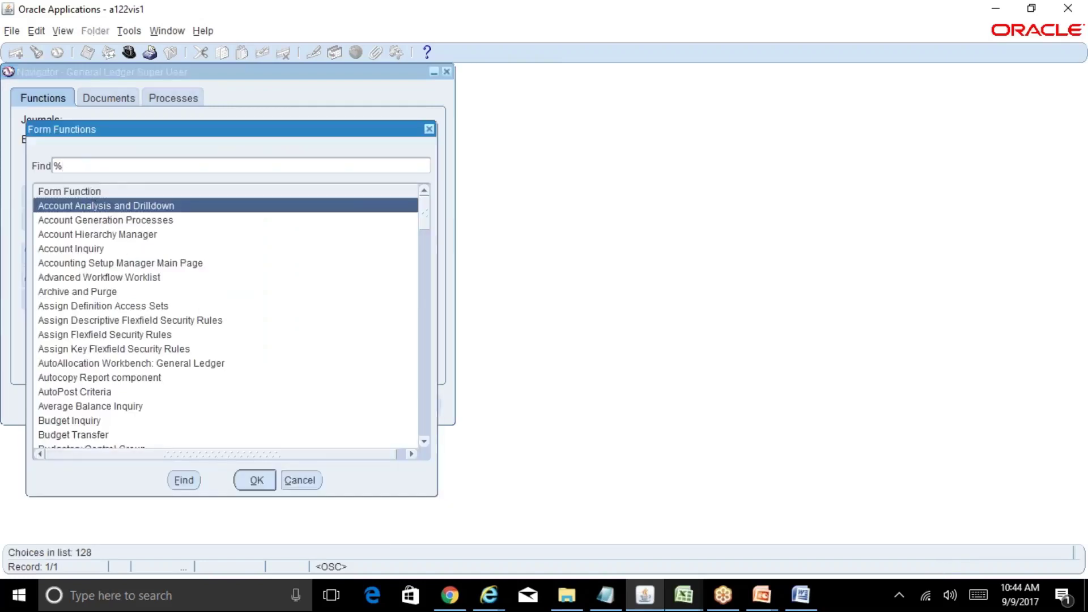
text(calendar%)
click(182, 480)
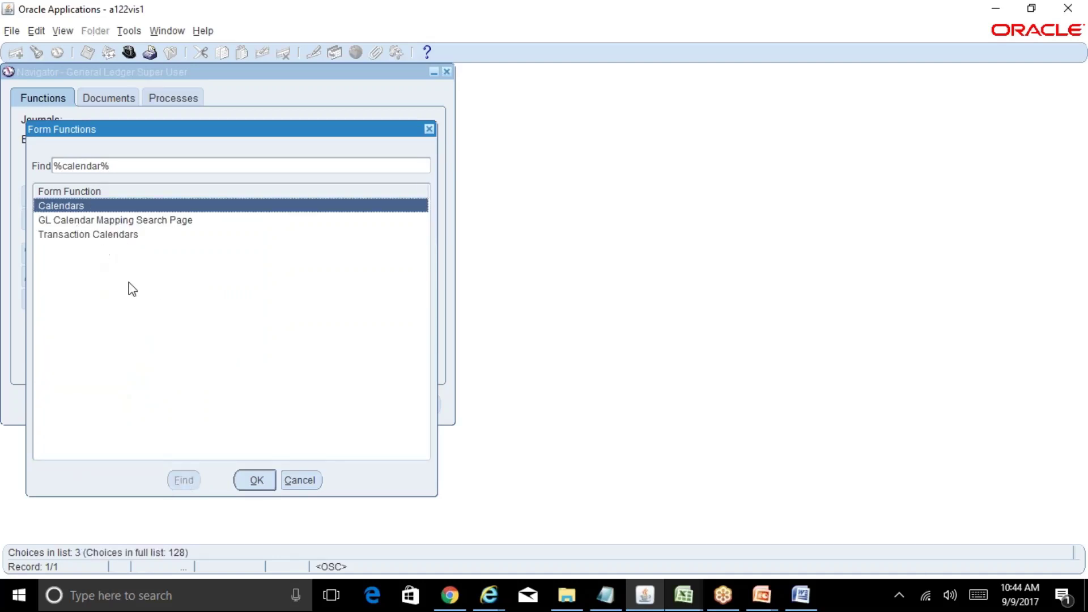
double_click(67, 205)
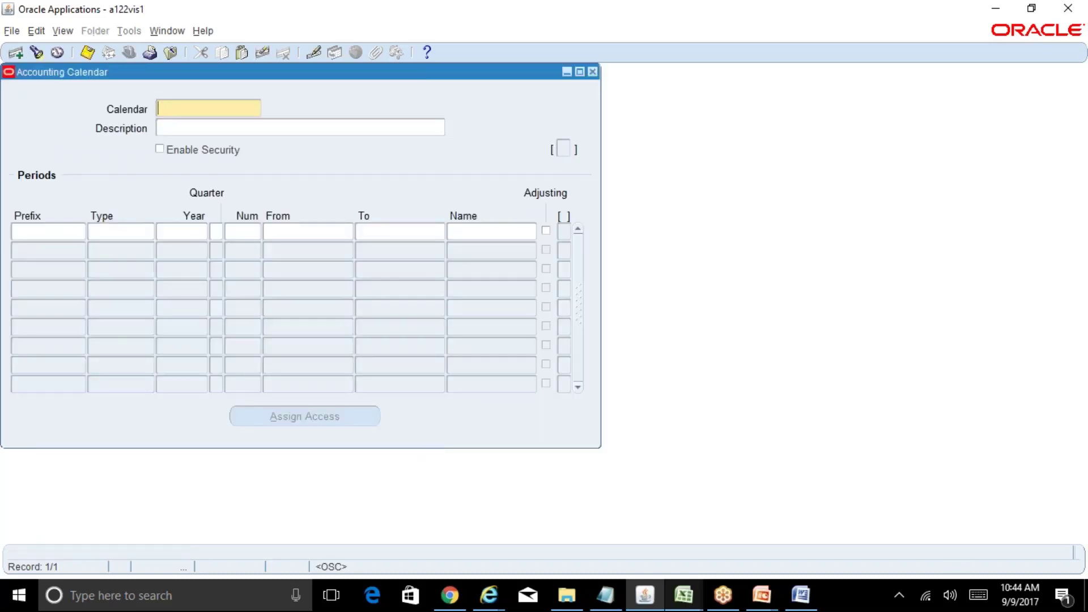
click(592, 72)
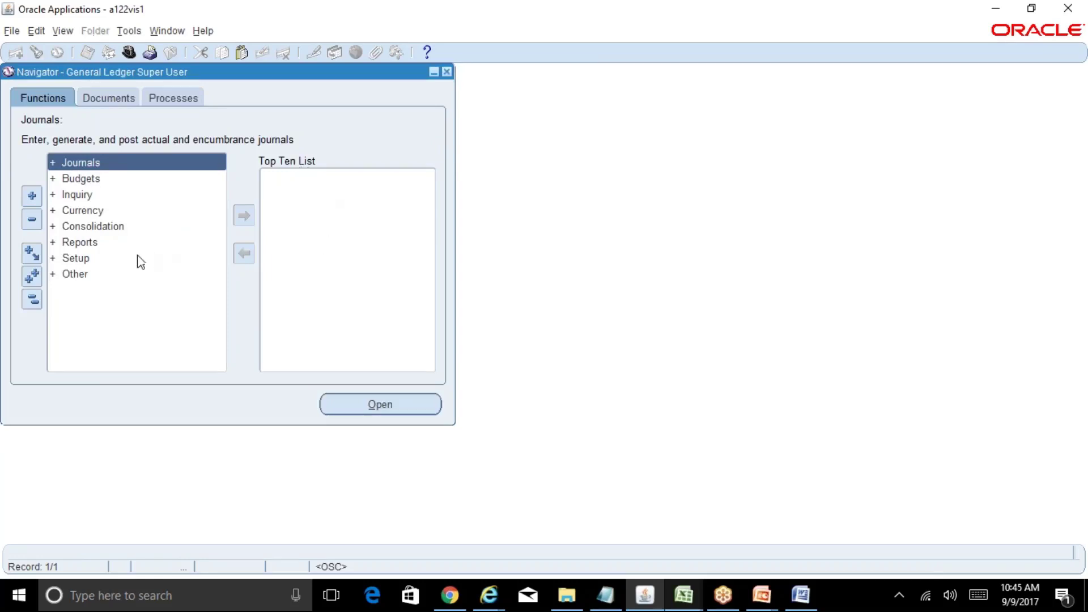
Add the Values function under Setup > Financials > Flexfields > Key to the Top Ten List
double_click(102, 259)
click(113, 275)
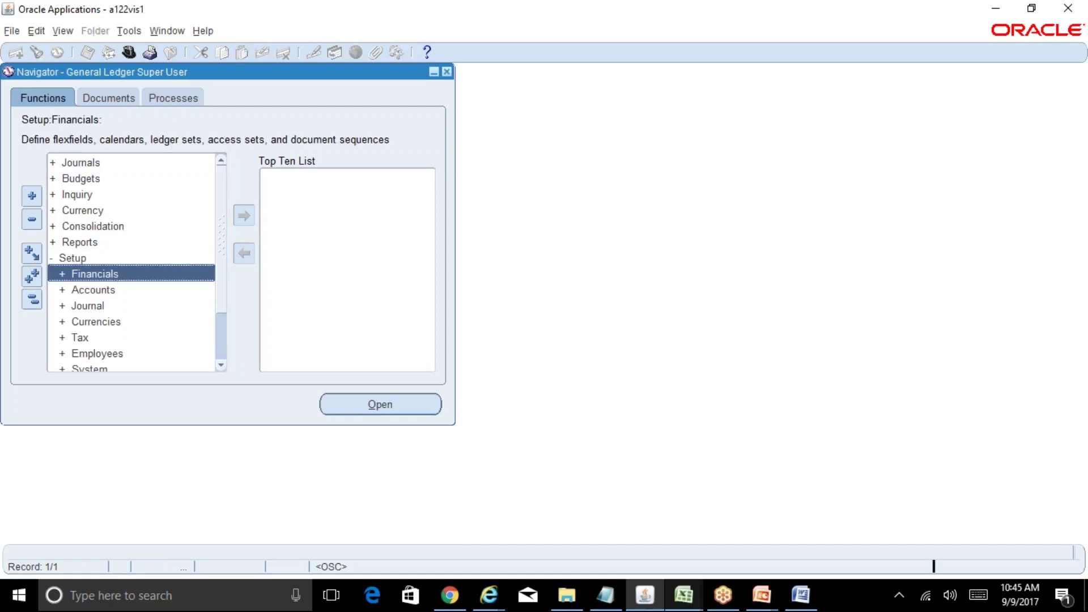
double_click(120, 274)
double_click(134, 289)
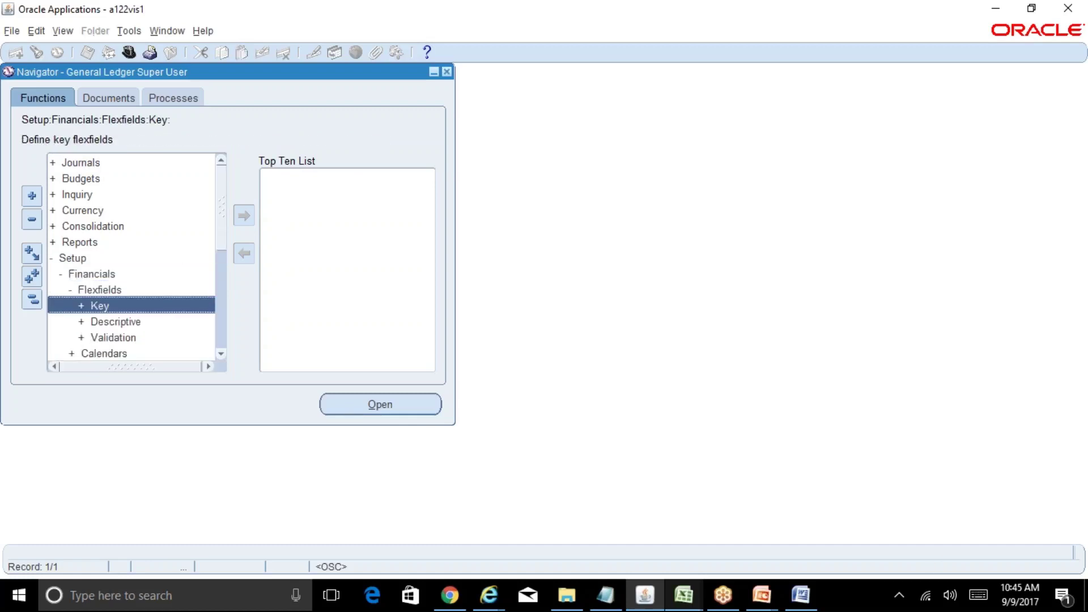
double_click(142, 306)
click(154, 340)
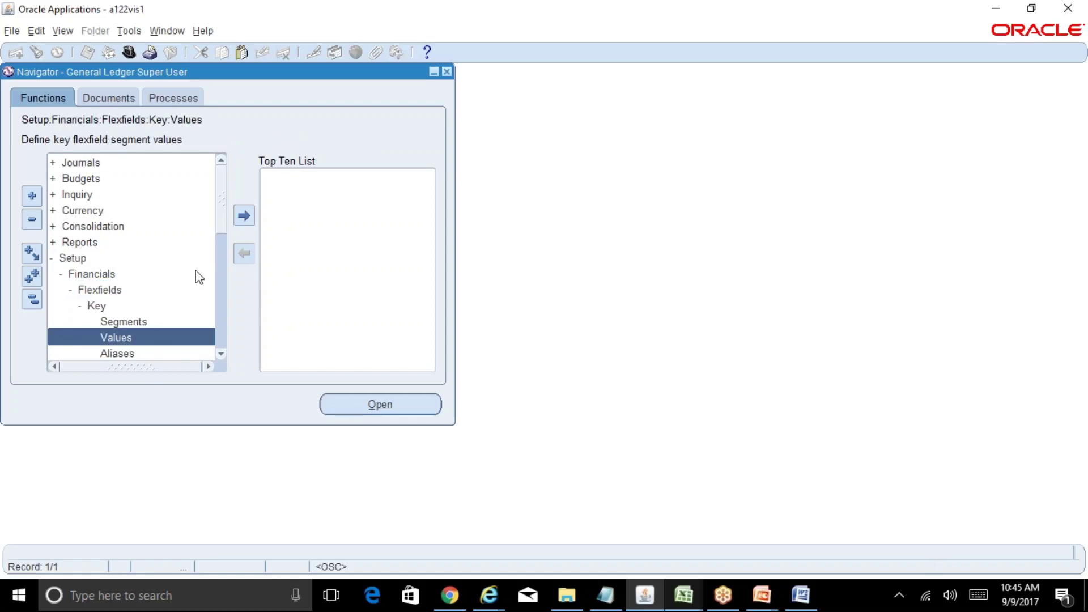
click(244, 216)
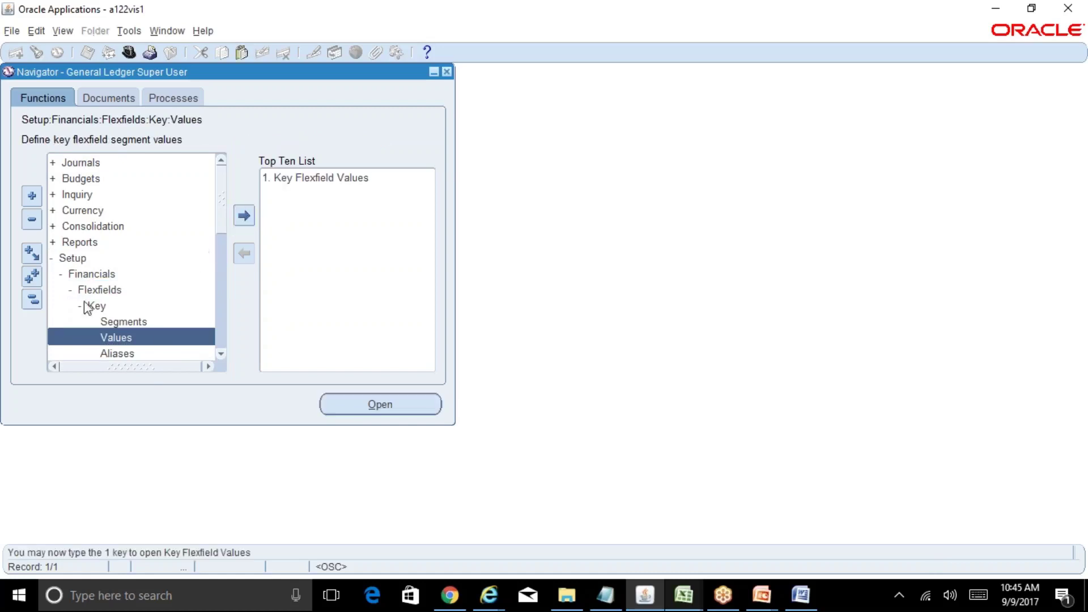
Collapse the navigator tree and open Key Flexfield Values from the Top Ten List twice, closing its forms each time
click(32, 299)
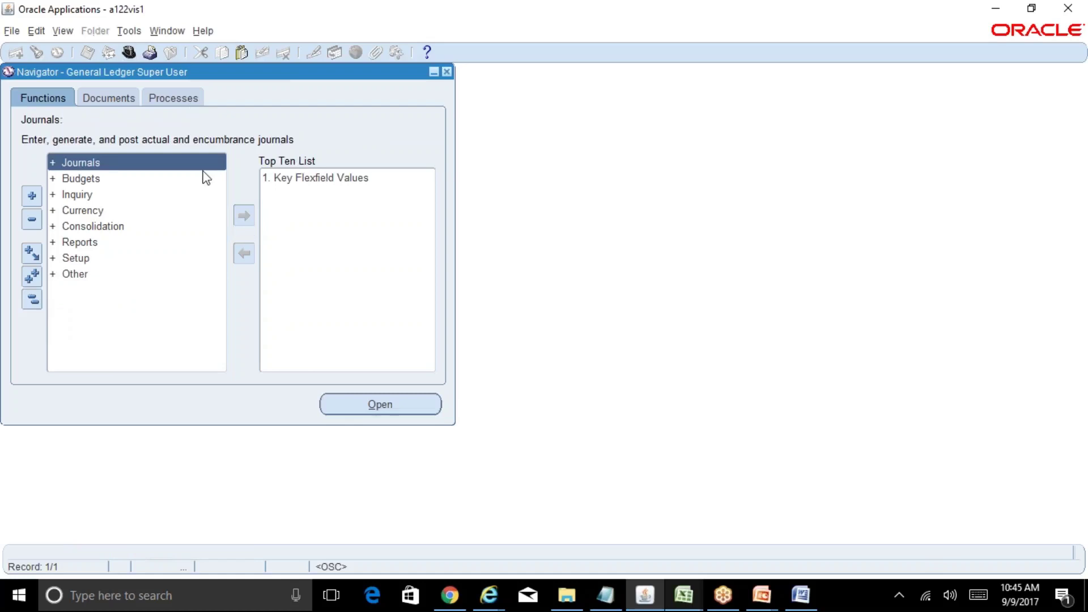
click(352, 178)
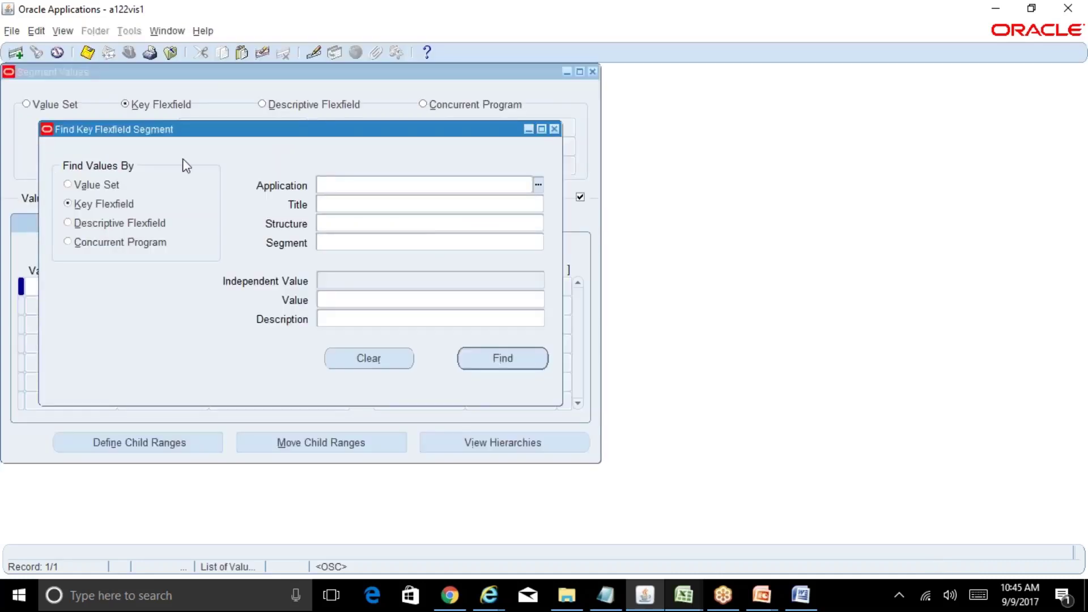
click(554, 129)
click(593, 70)
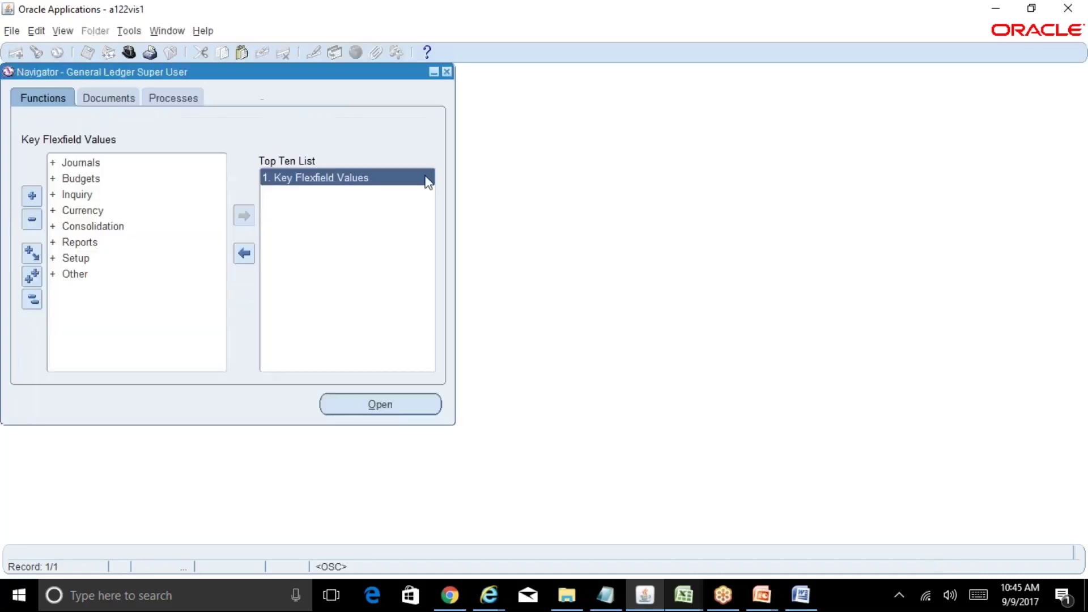
double_click(262, 179)
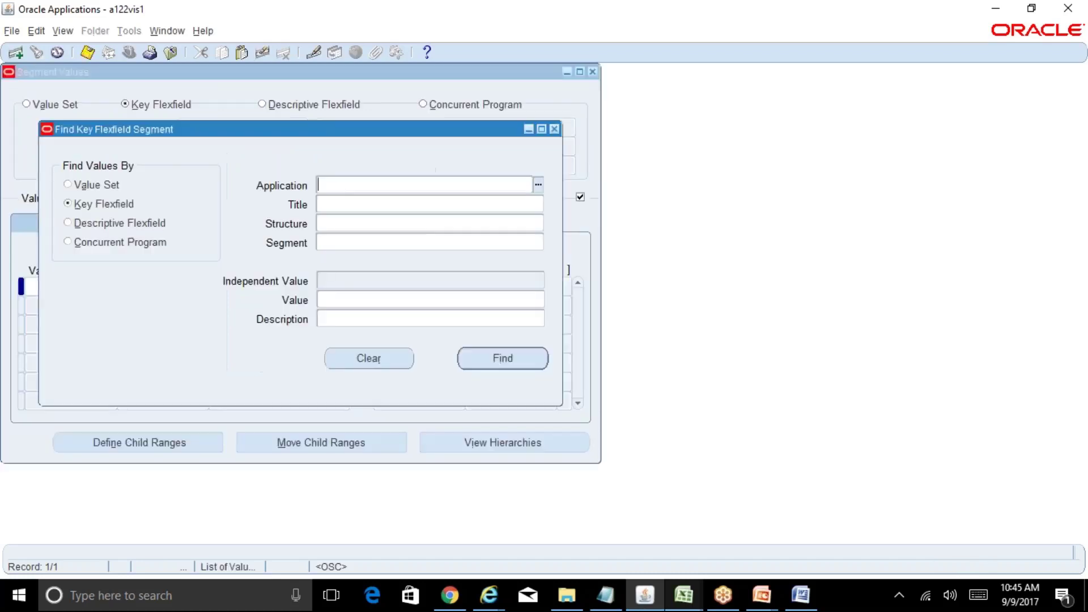
click(554, 129)
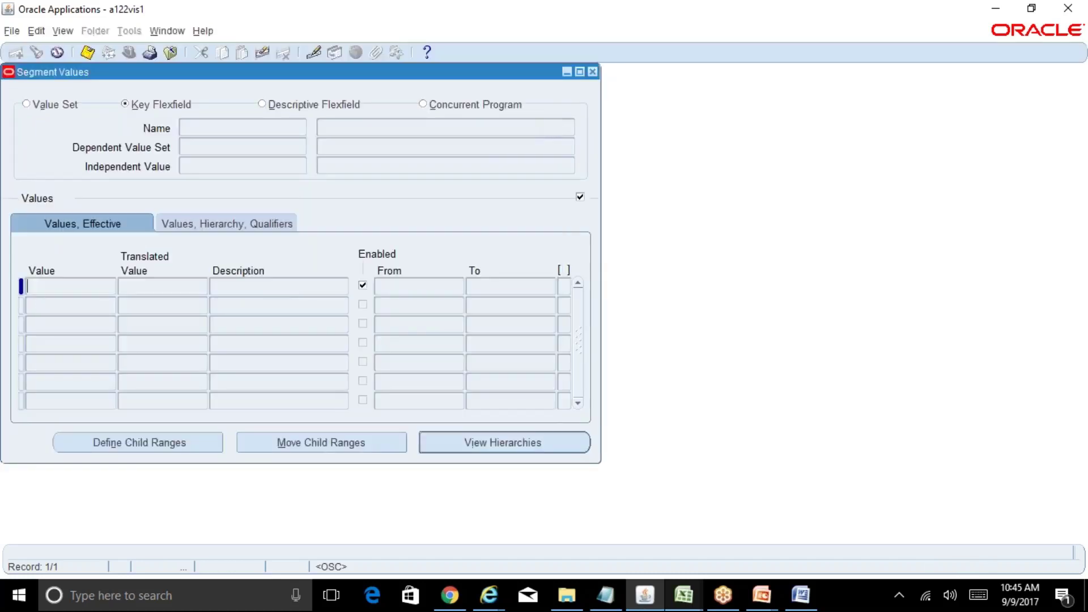
click(592, 71)
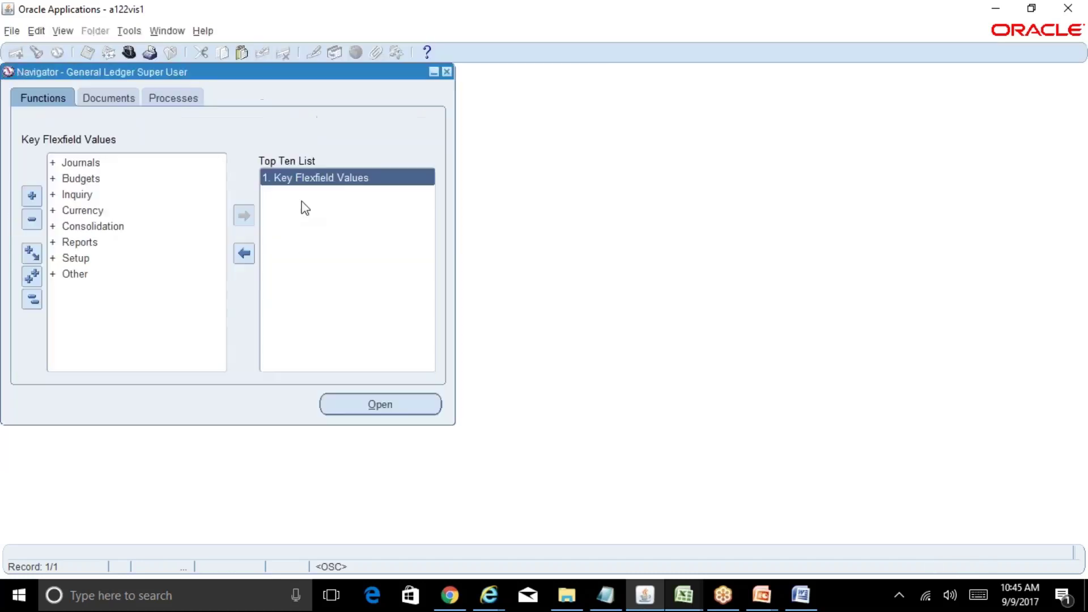
click(31, 299)
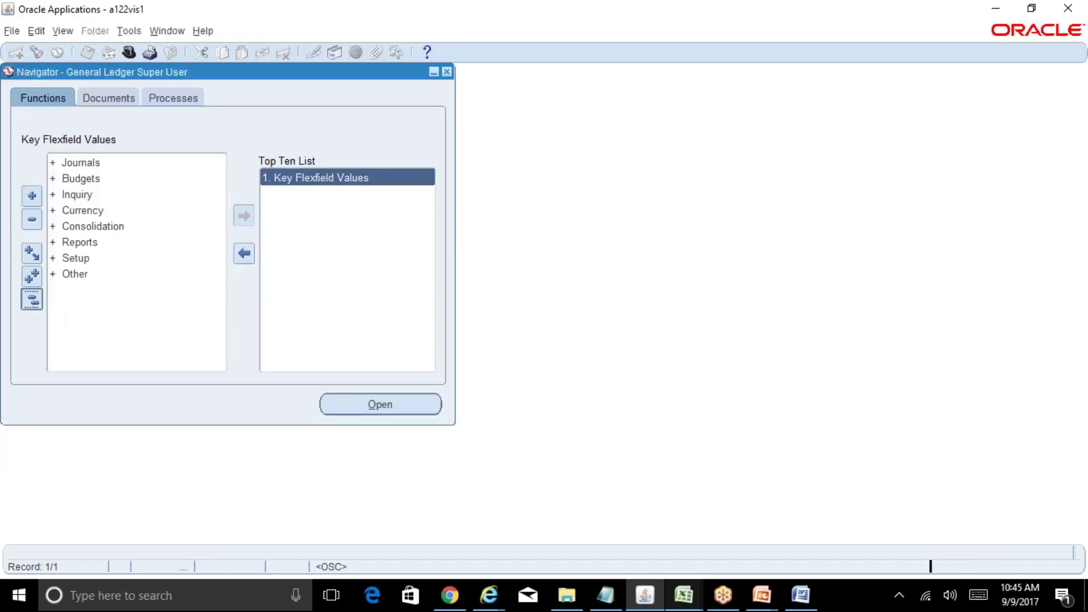
click(685, 598)
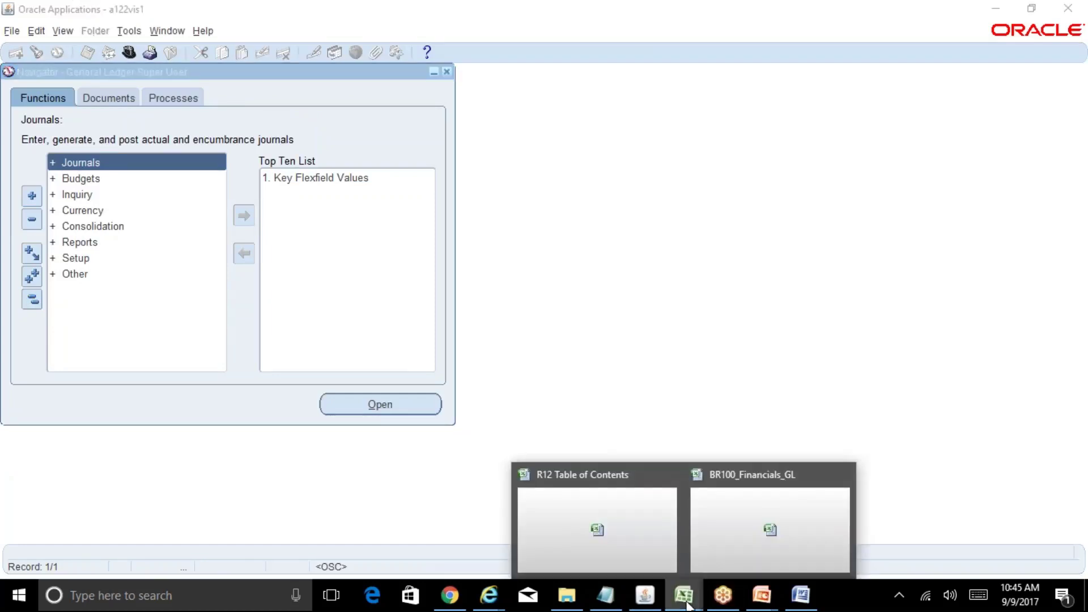
click(241, 420)
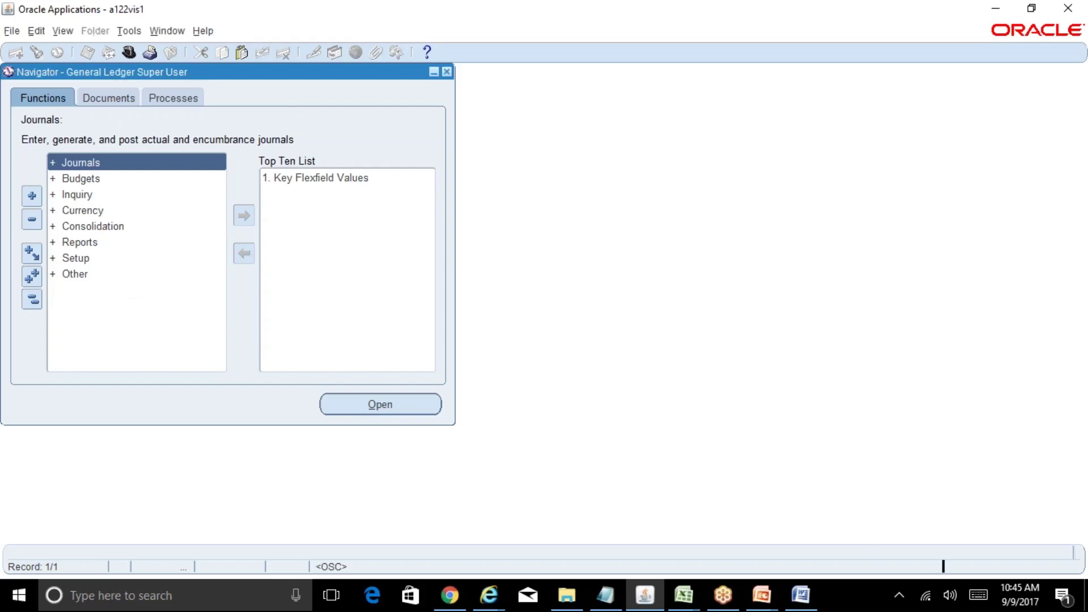
key(ctrl+l)
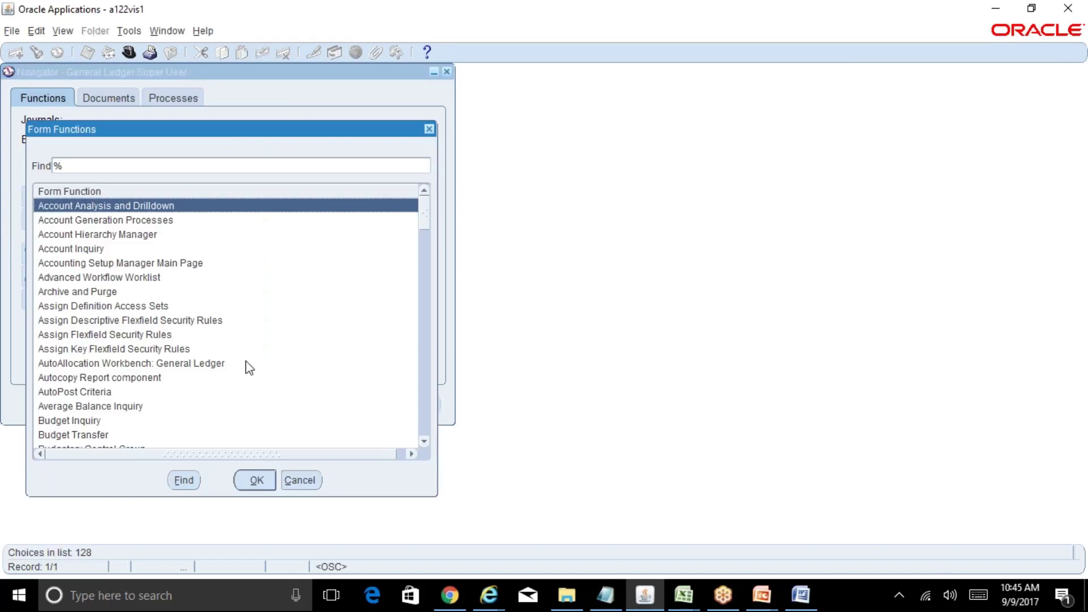
click(313, 480)
Switch to the BR100_Financials_GL workbook in Excel and review the accounting calendar periods on sheet GL-6
click(694, 599)
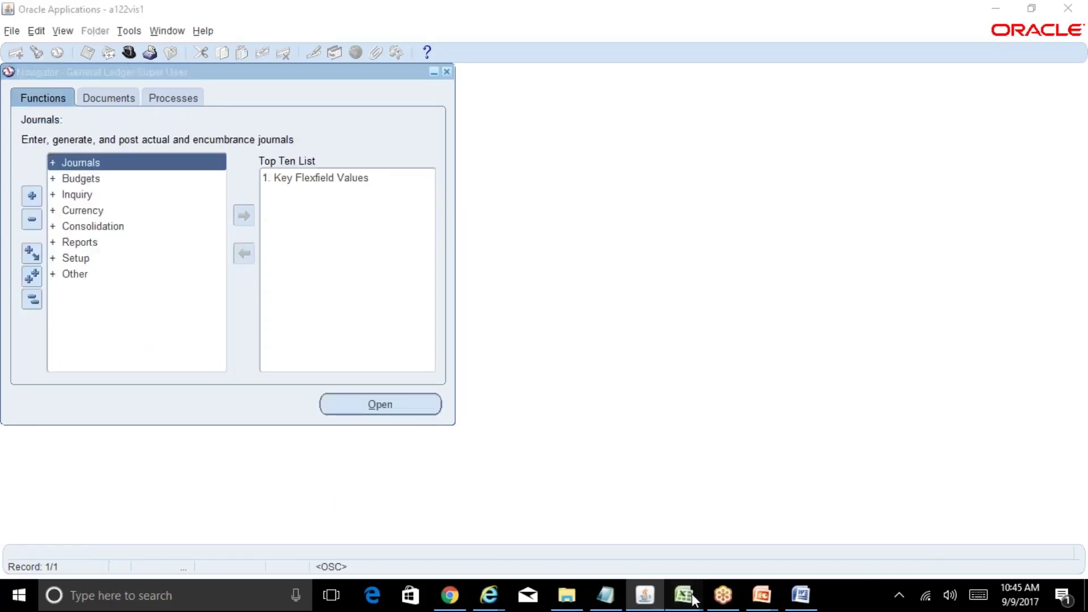
click(743, 519)
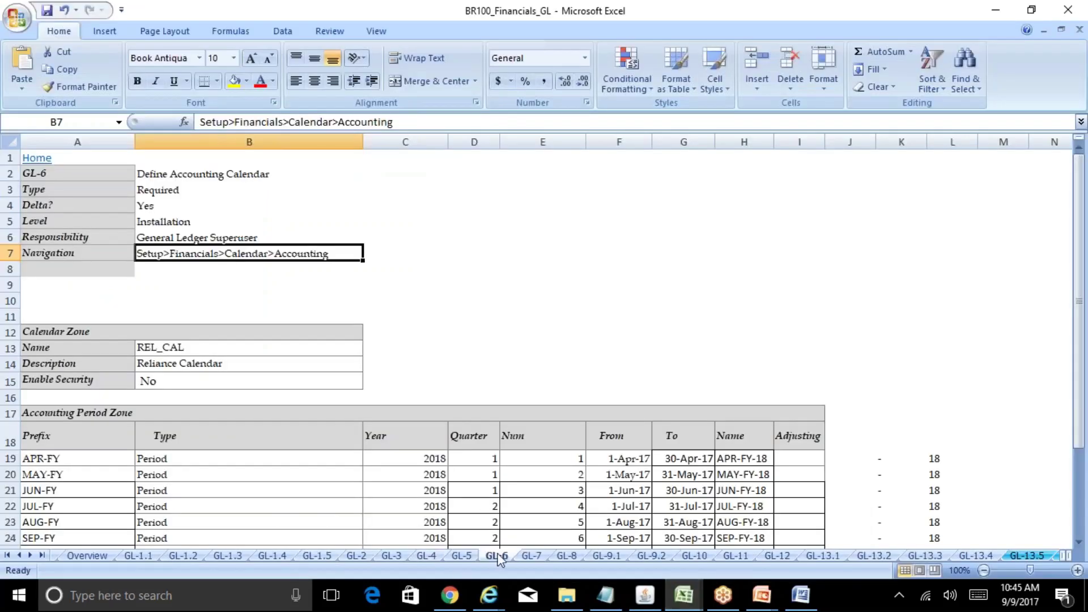
click(620, 475)
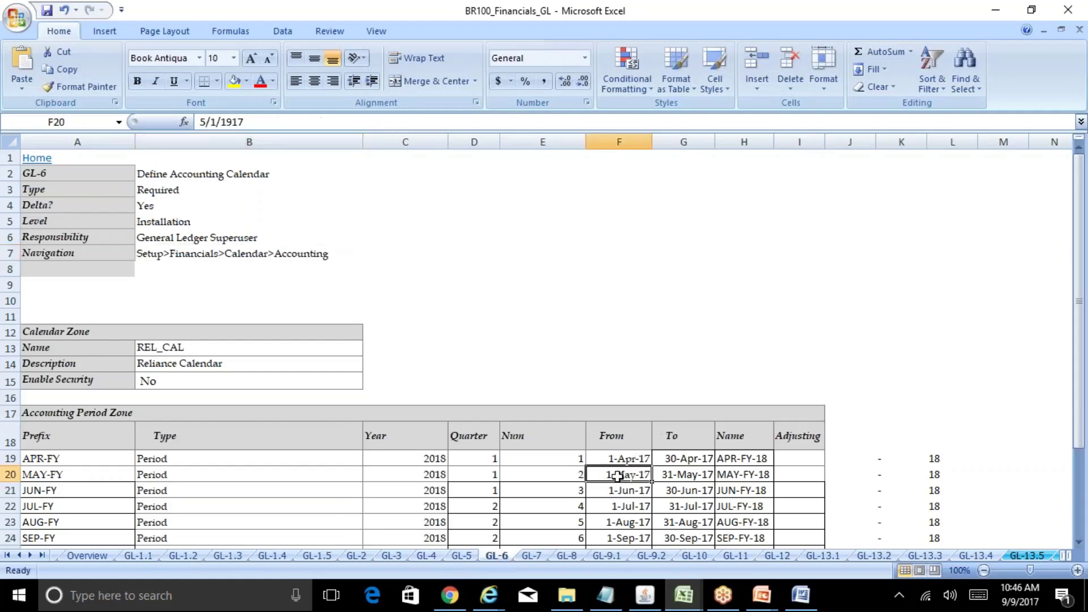
drag(1080, 371, 1080, 374)
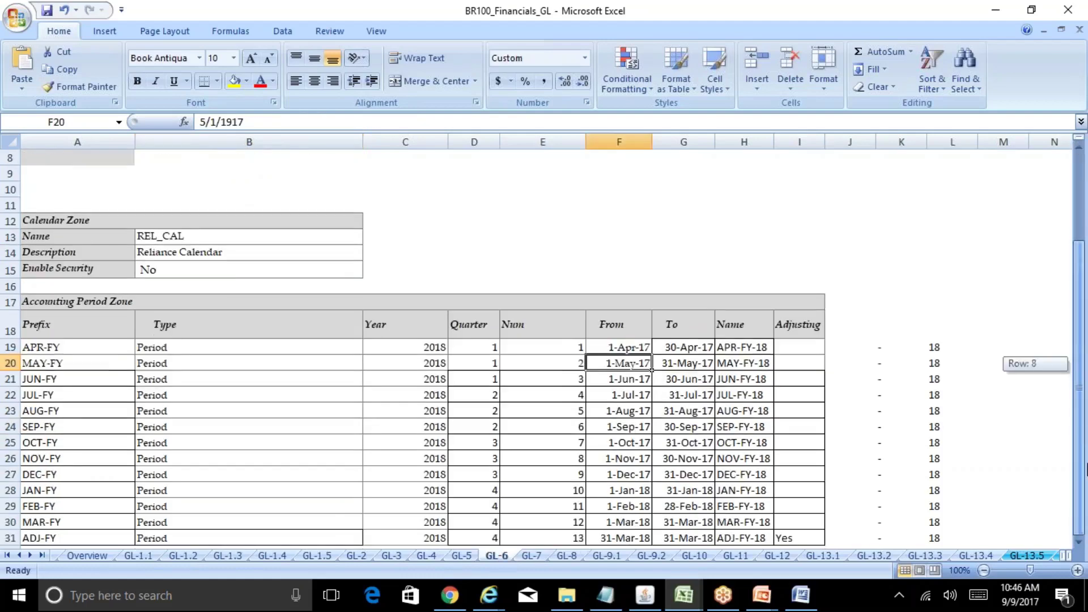
scroll(1081, 541, down, 3)
click(1080, 539)
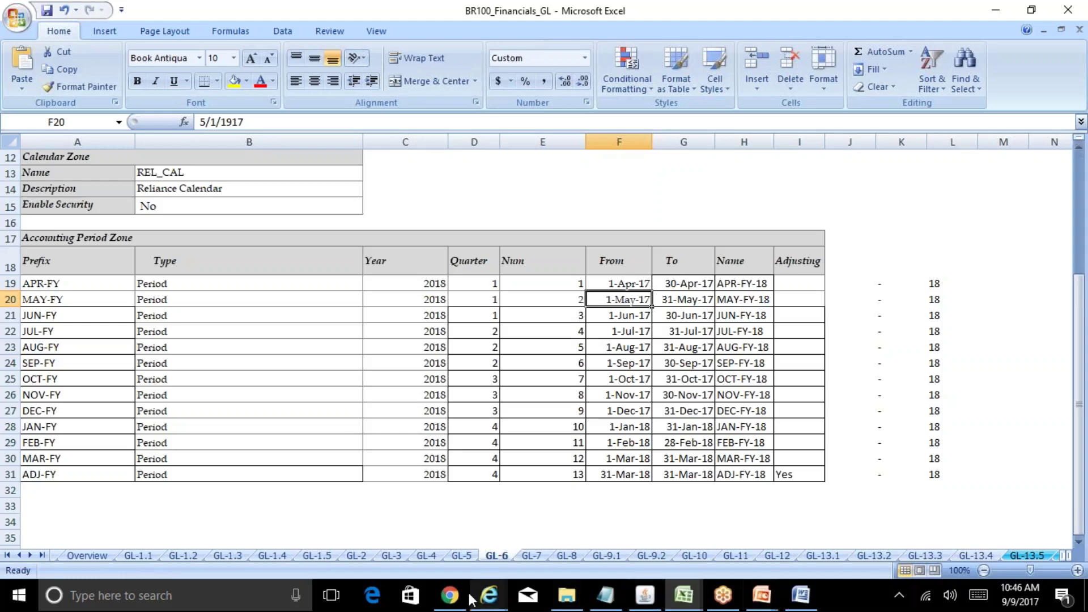
Review the transaction calendar setup on sheet GL-7 and the ledger currency setup on sheet GL-8
click(531, 555)
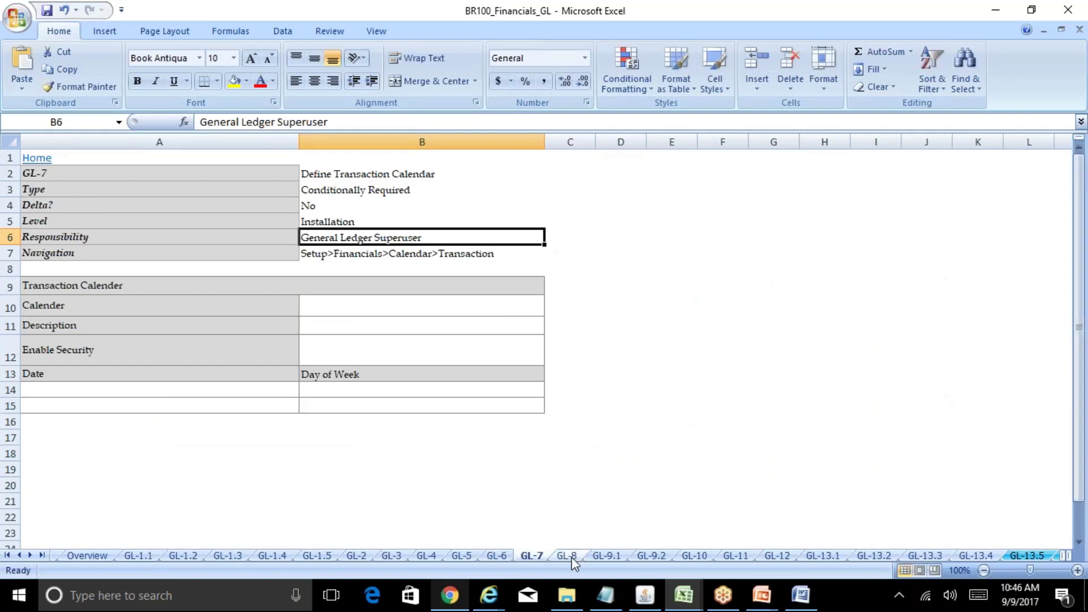
click(502, 554)
click(532, 556)
click(563, 555)
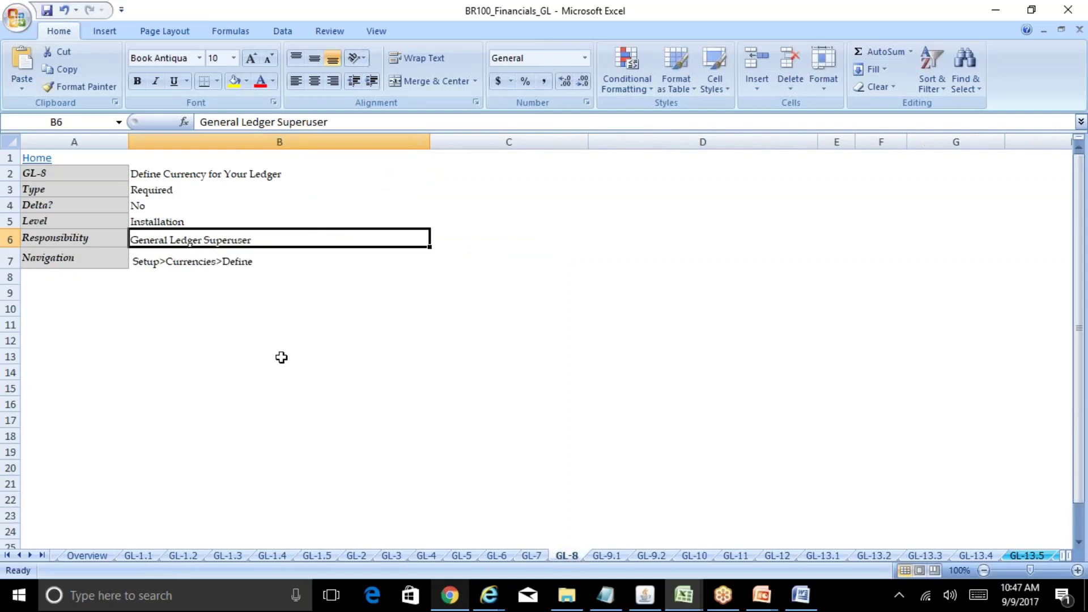
Switch to the R12 Table of Contents workbook and go over the Ledger's COA, Calendar and Currency entries in Running Notes
click(681, 603)
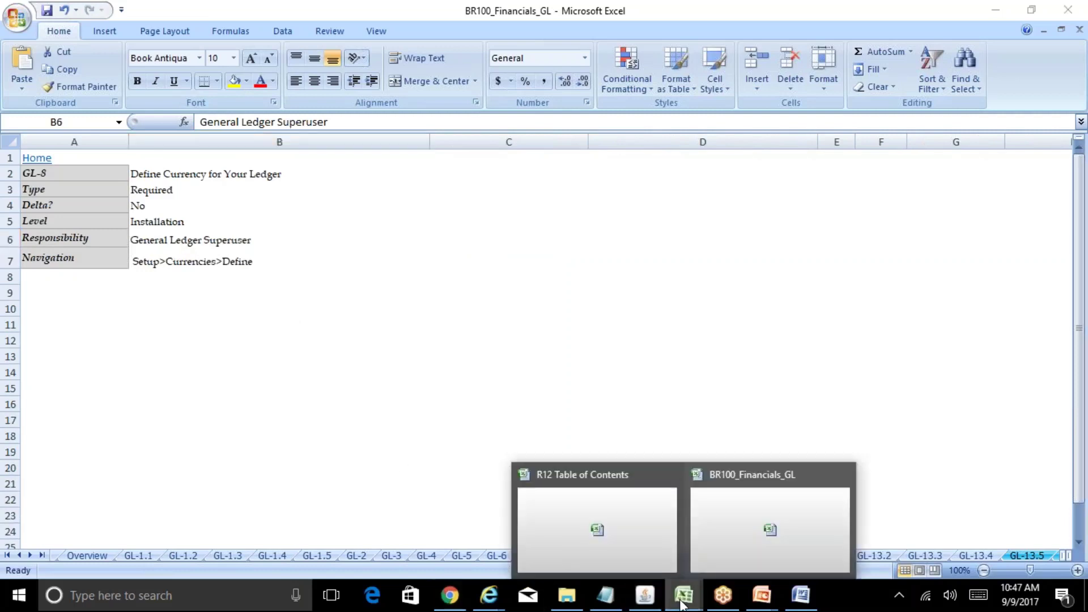
click(717, 558)
click(678, 604)
click(638, 570)
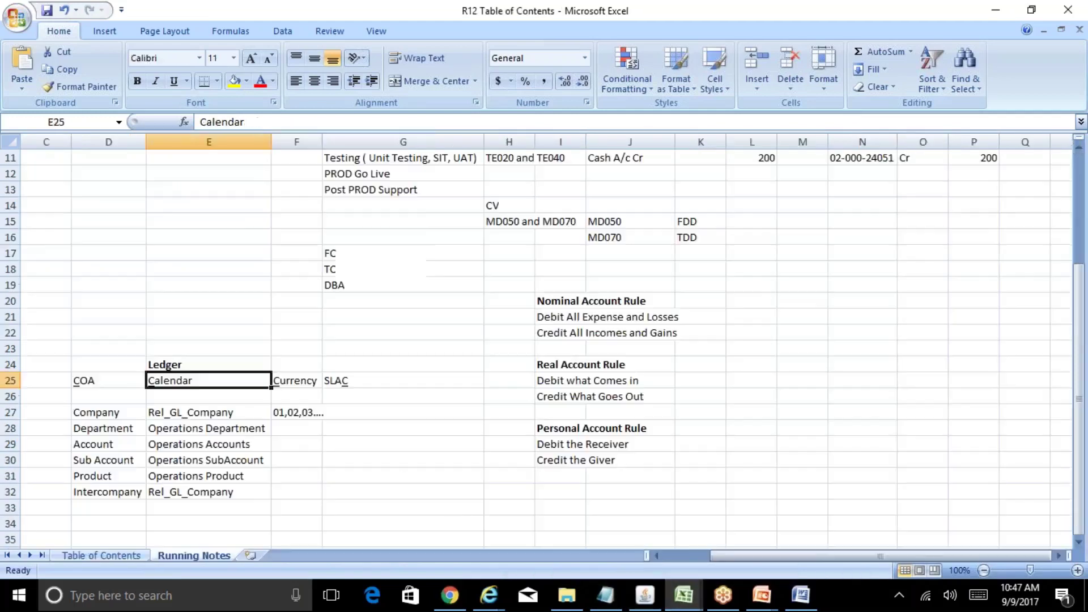
click(168, 364)
click(89, 380)
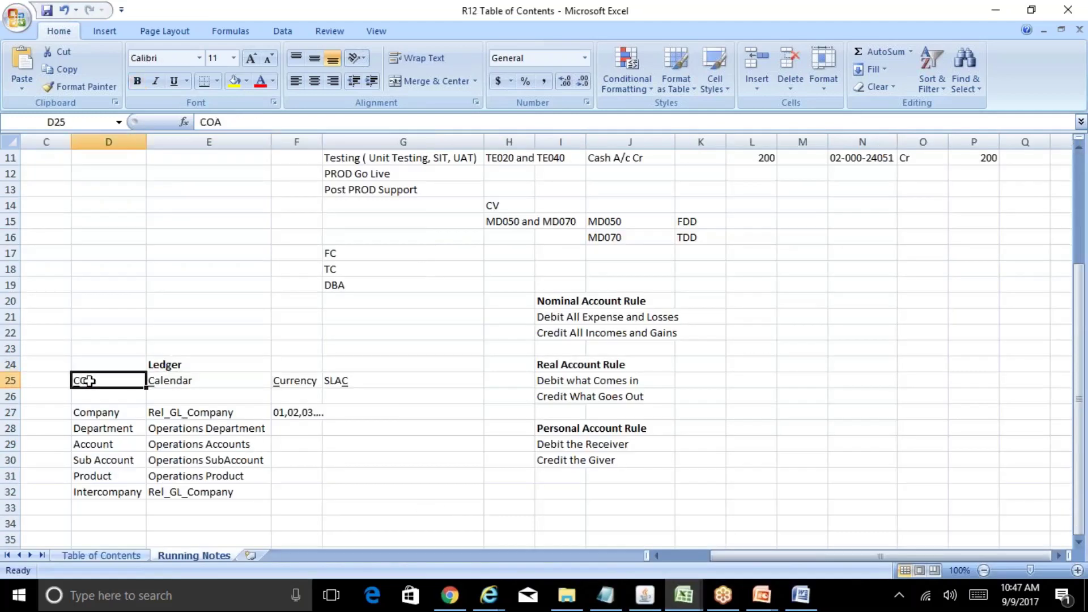
click(174, 384)
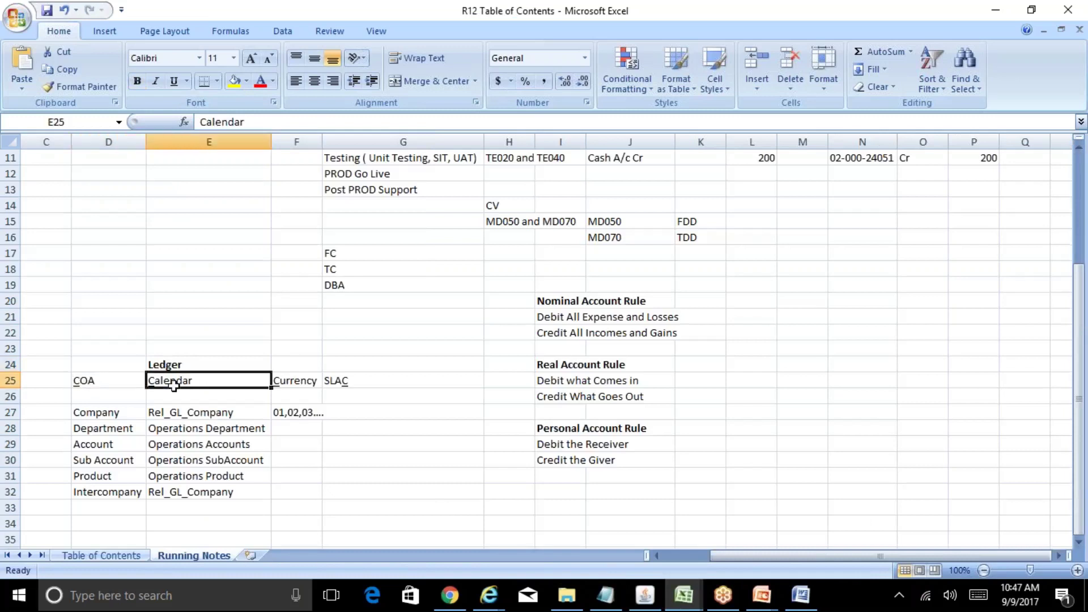
click(296, 384)
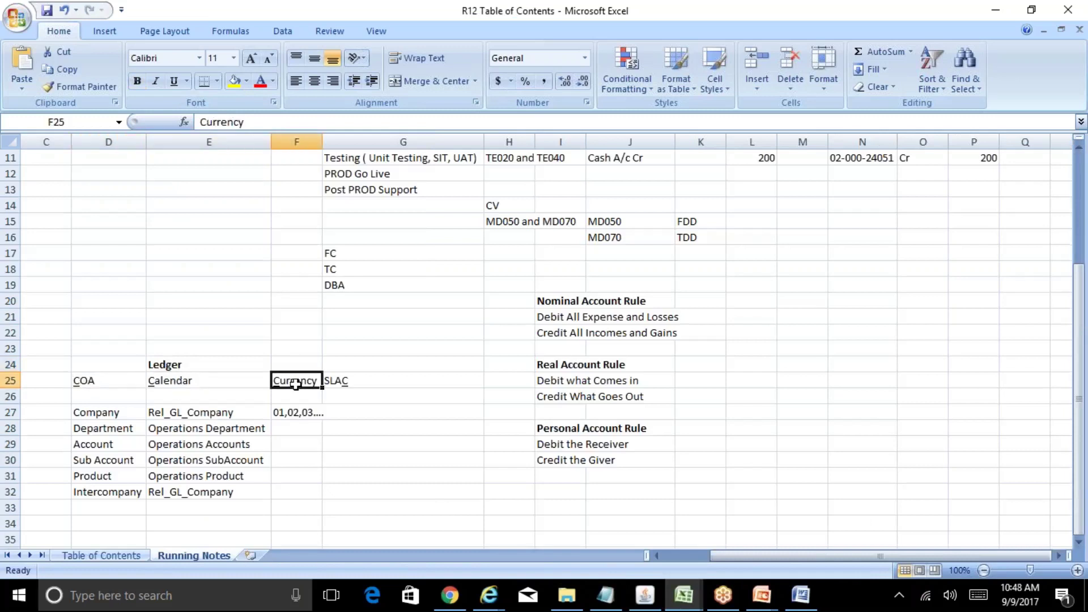
Return to Oracle Applications, search the form functions for %curr% and open Currencies
click(645, 595)
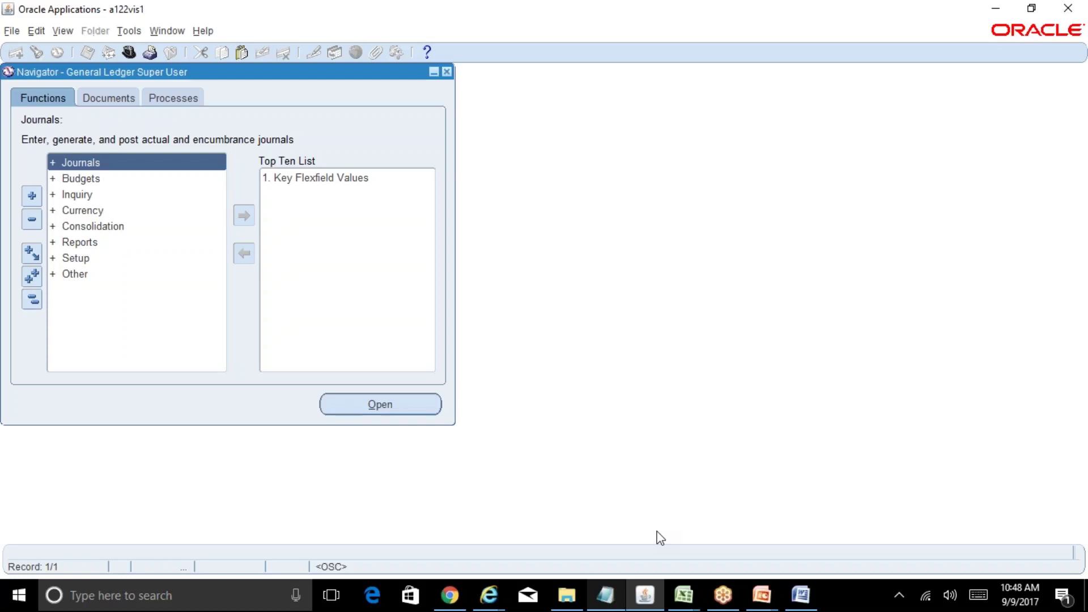
key(ctrl+l)
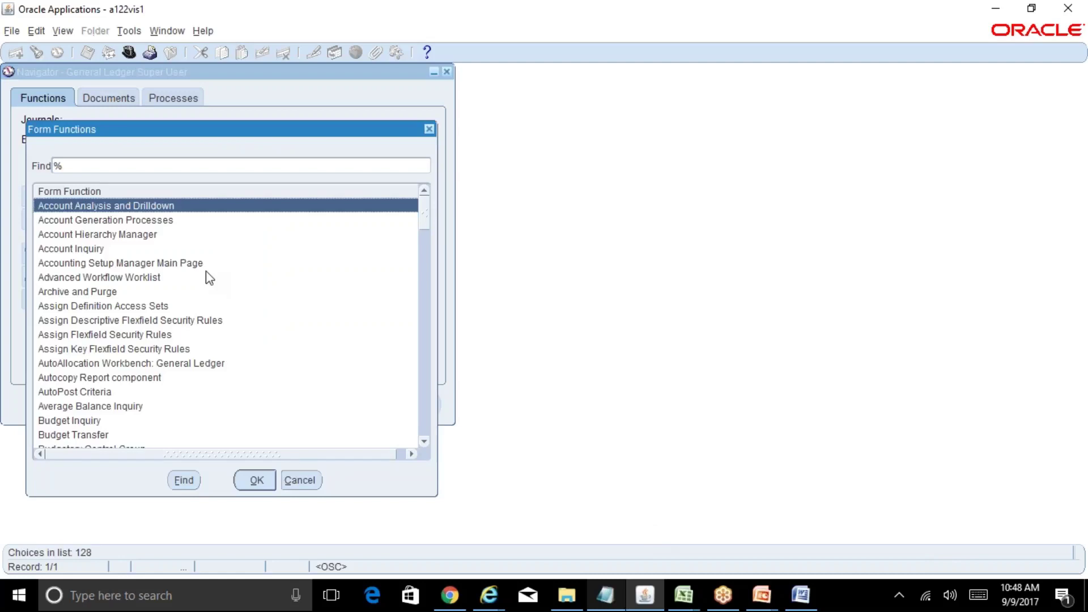
click(88, 164)
text(cur)
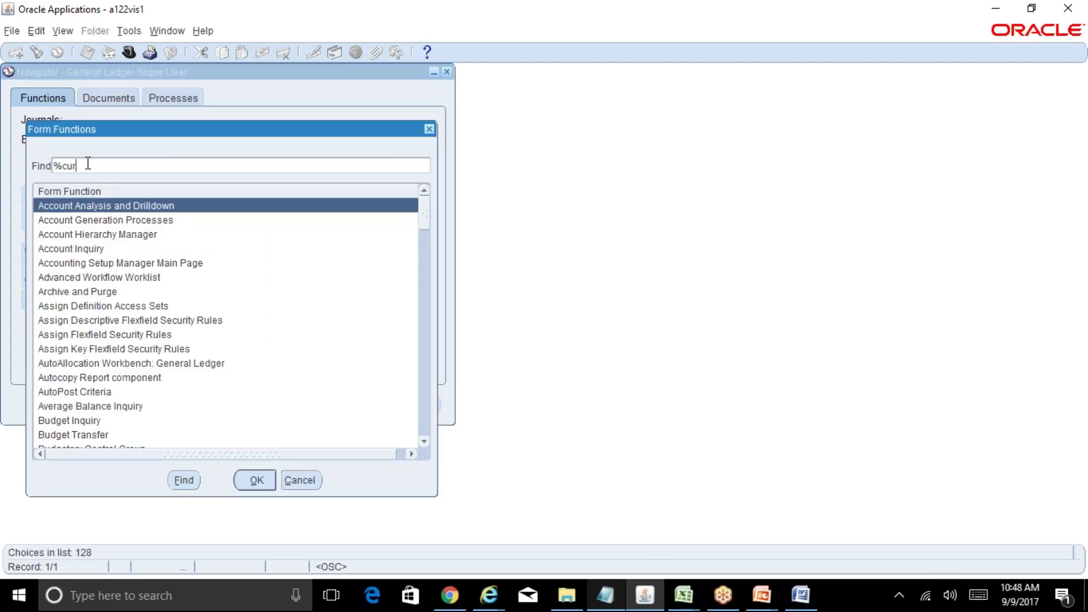
text(r)
click(92, 168)
text(%)
key(Return)
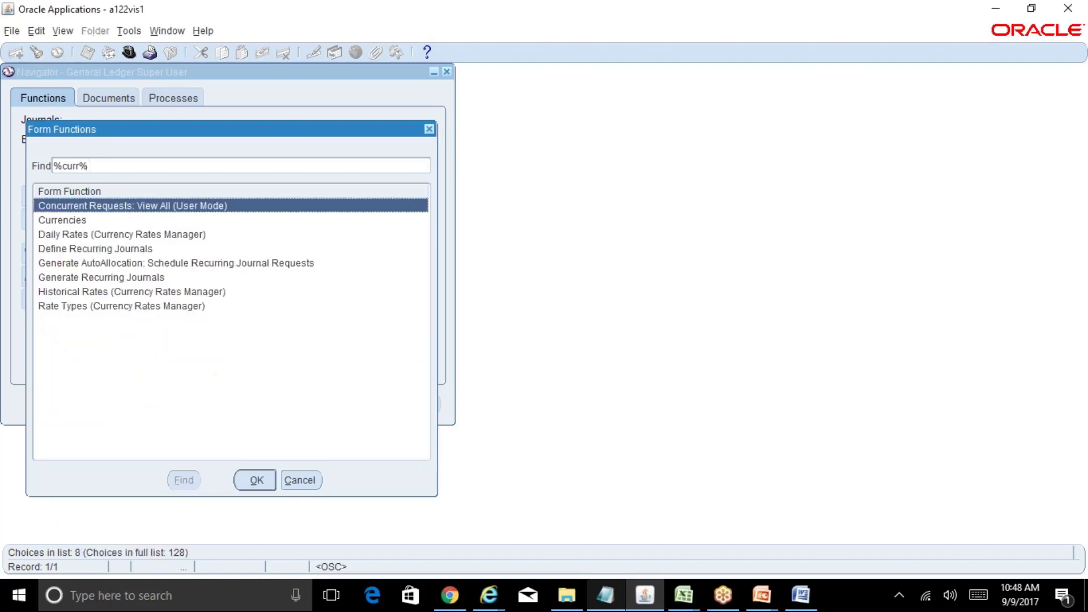
double_click(111, 221)
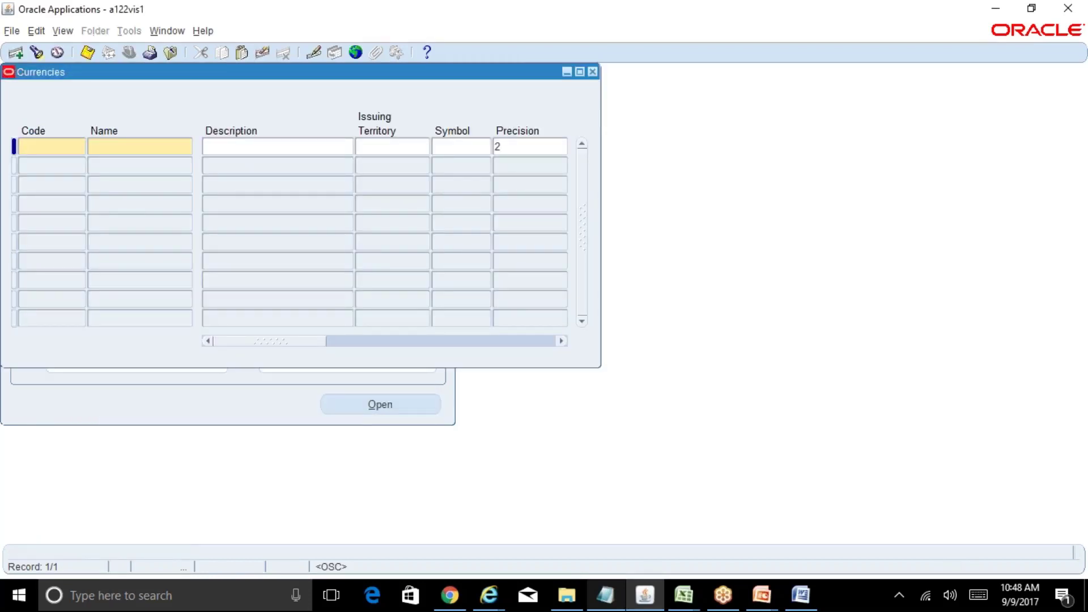
Query all defined currencies without criteria and browse through the list of codes, names and territories
key(F11)
key(ctrl+F11)
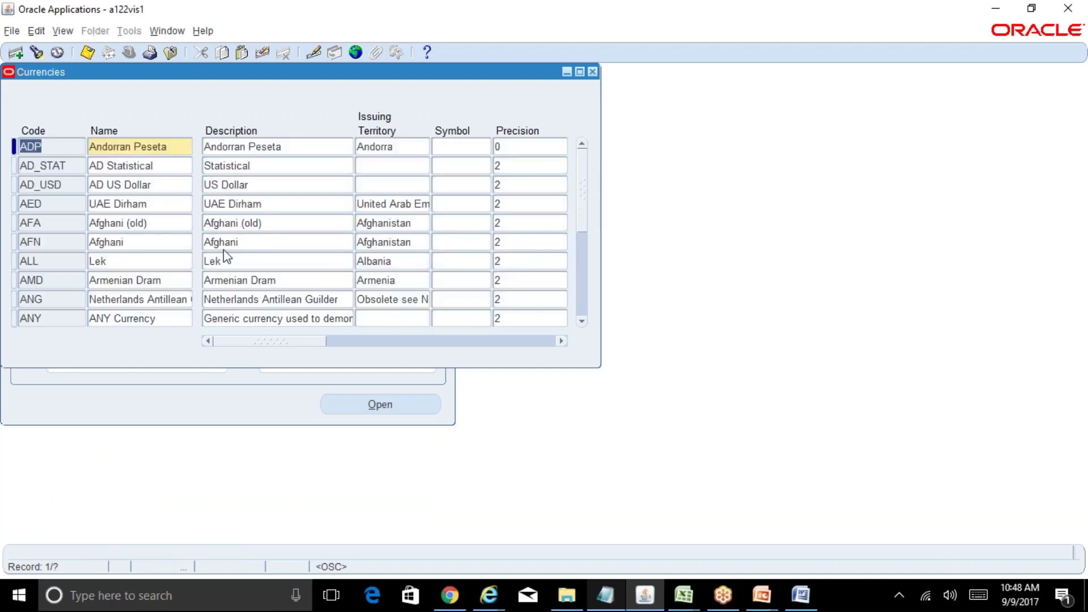
click(582, 306)
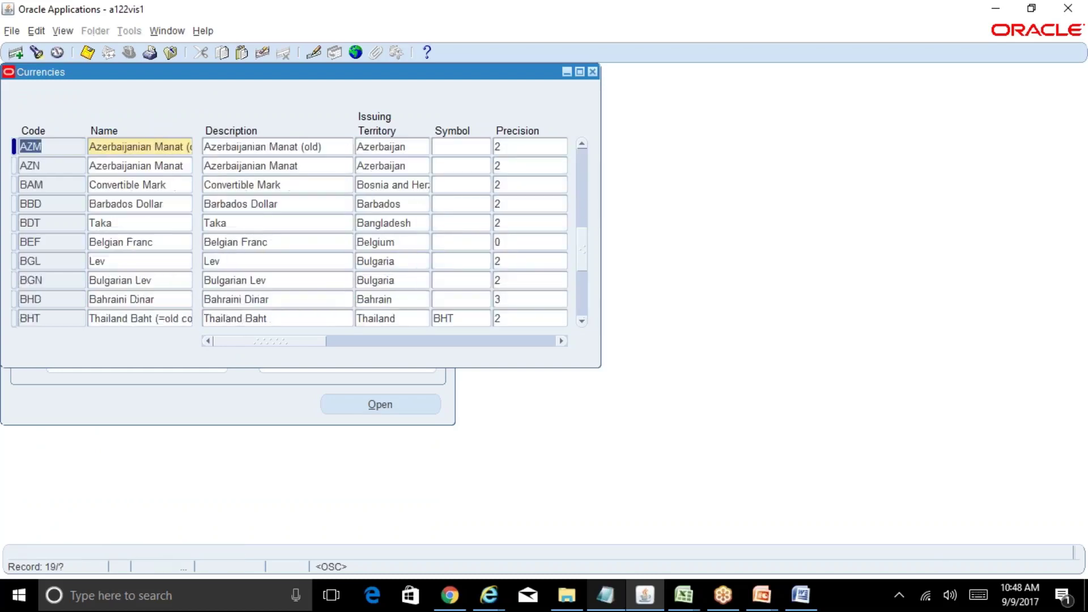
click(582, 306)
click(581, 306)
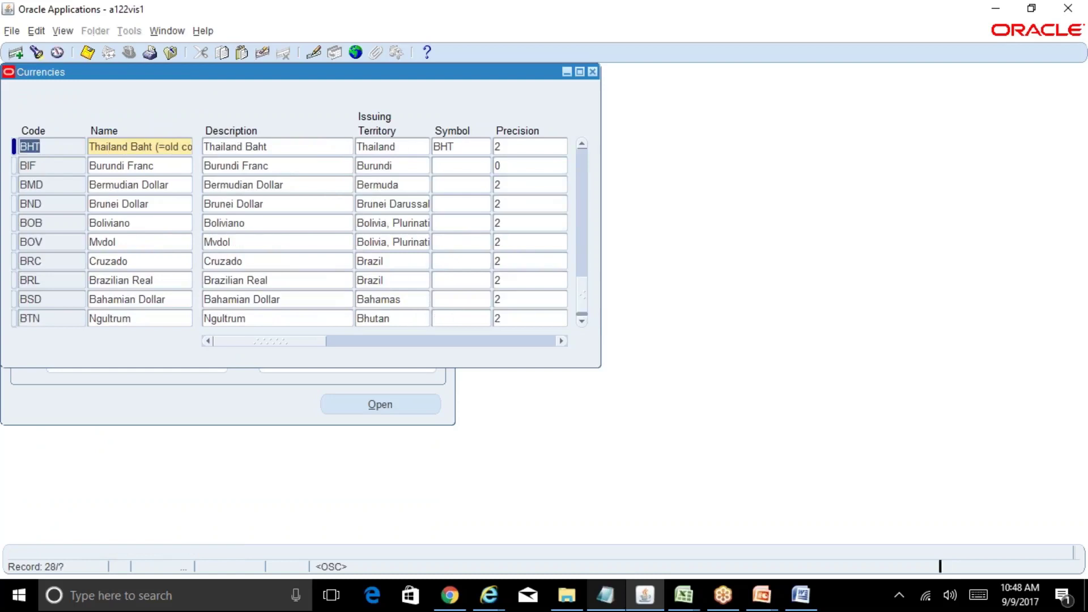
click(582, 306)
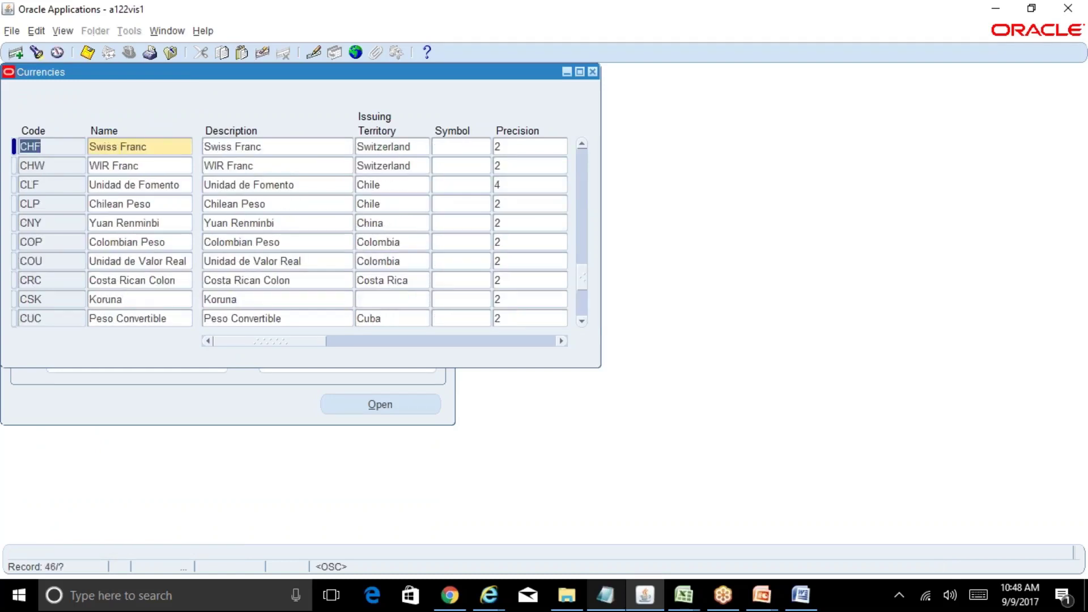
click(581, 306)
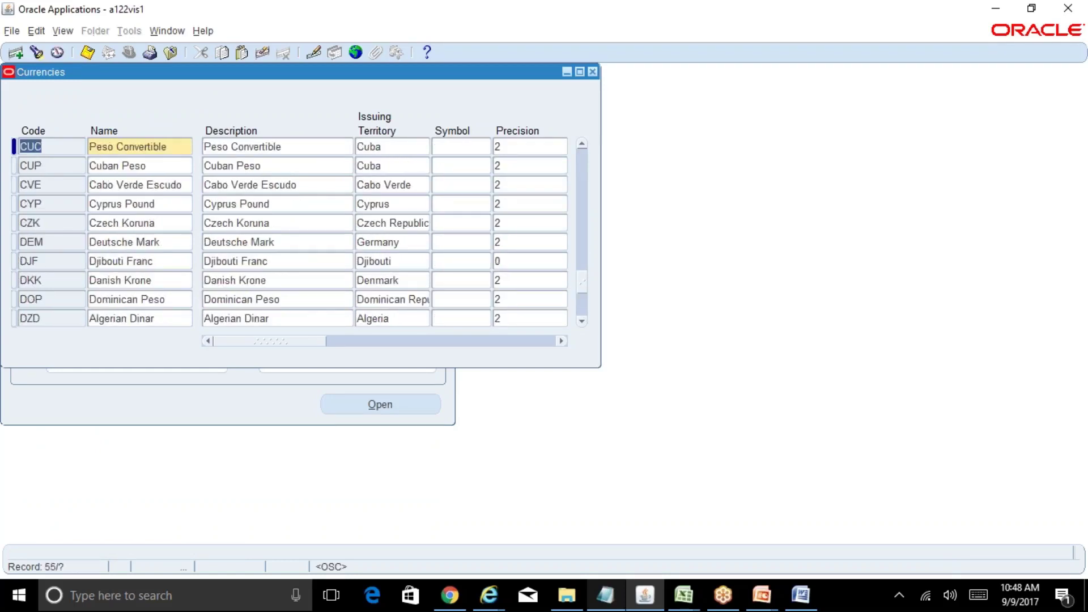
Query the Currencies form by code for INR, EUR and USD, one after another
key(F11)
text(INR)
key(ctrl+F11)
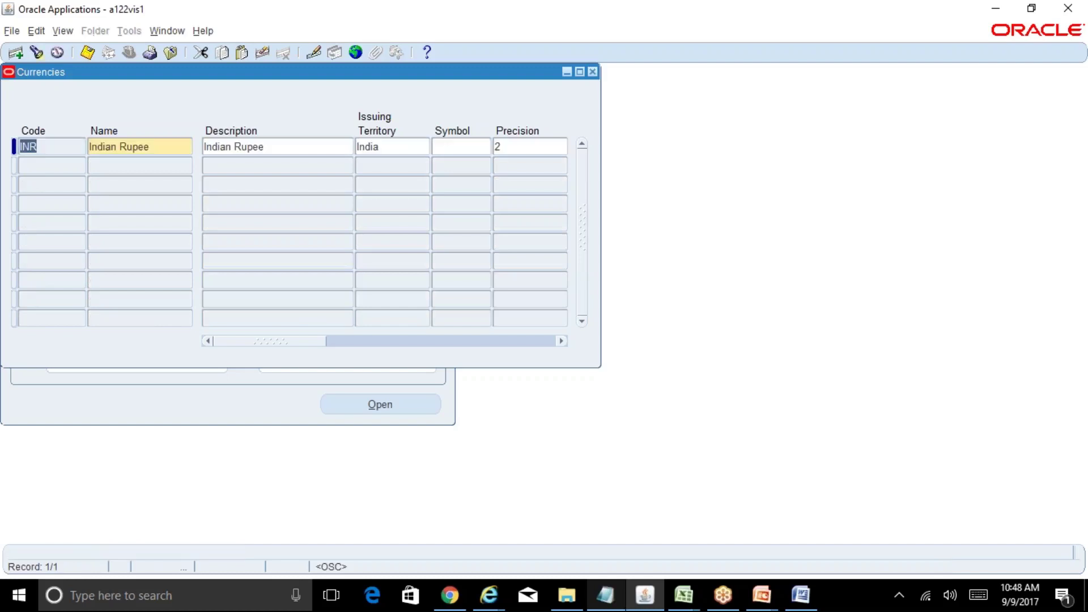
key(F11)
text(EUR)
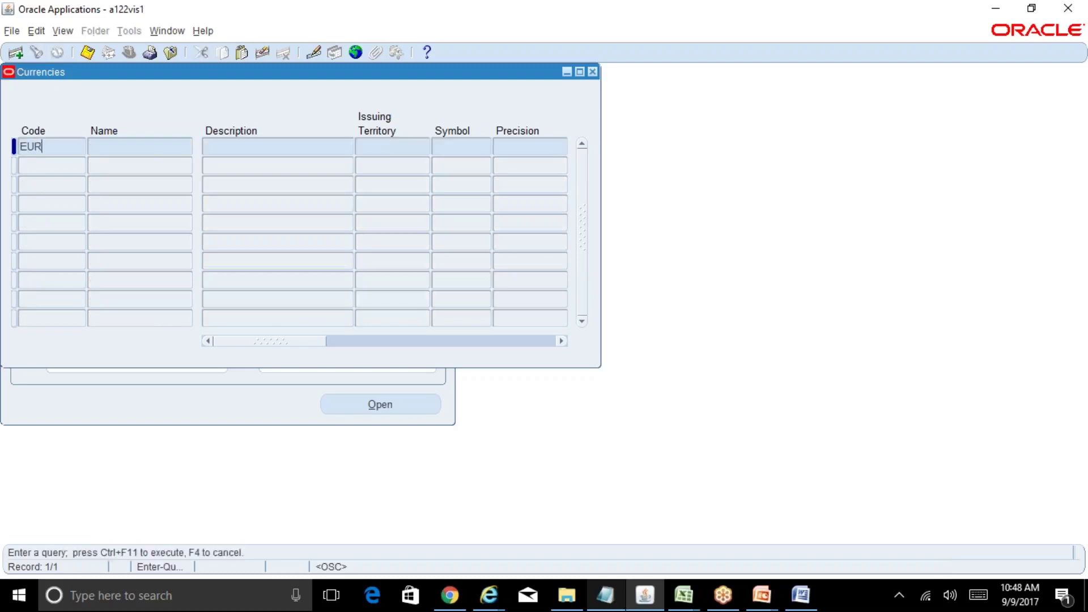
key(ctrl+F11)
key(F11)
text(USD)
key(ctrl+F11)
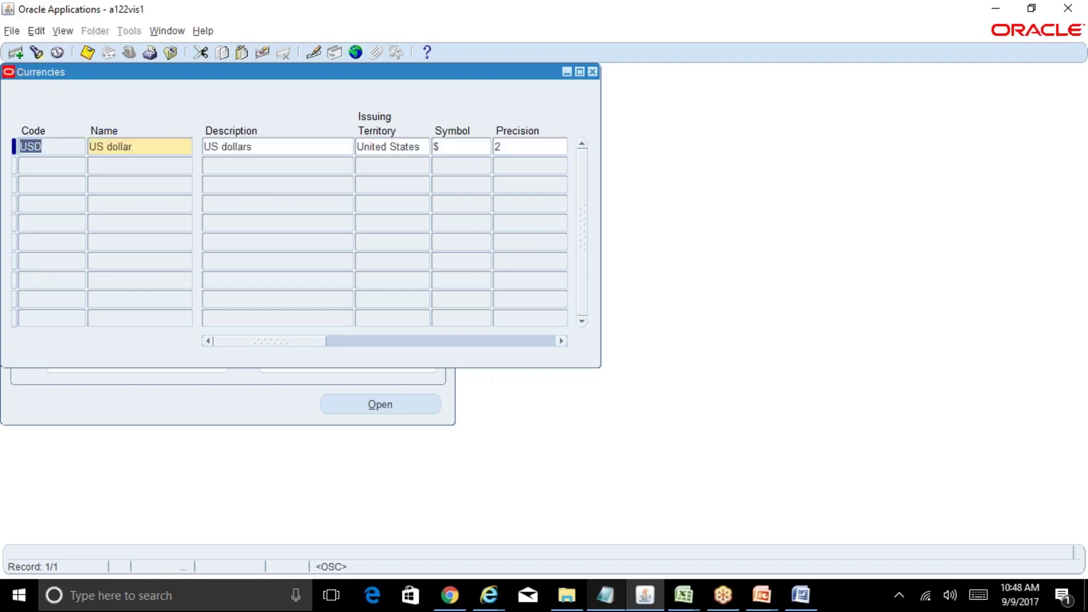
Query the Currencies form for code CAD and review its territory, symbol, precision, extended precision and description
key(F11)
text(CAD)
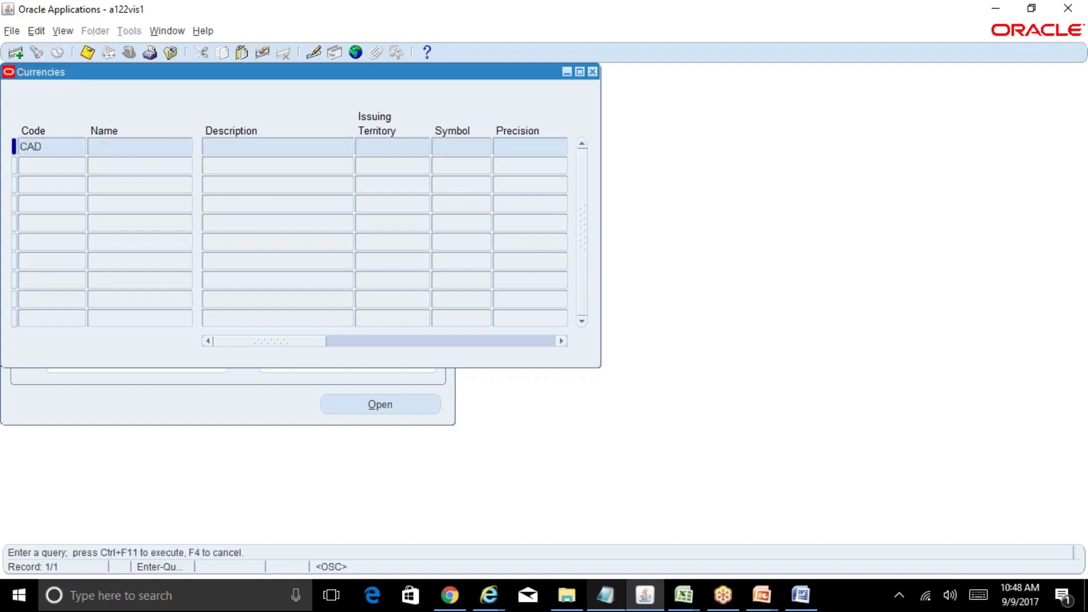
key(ctrl+F11)
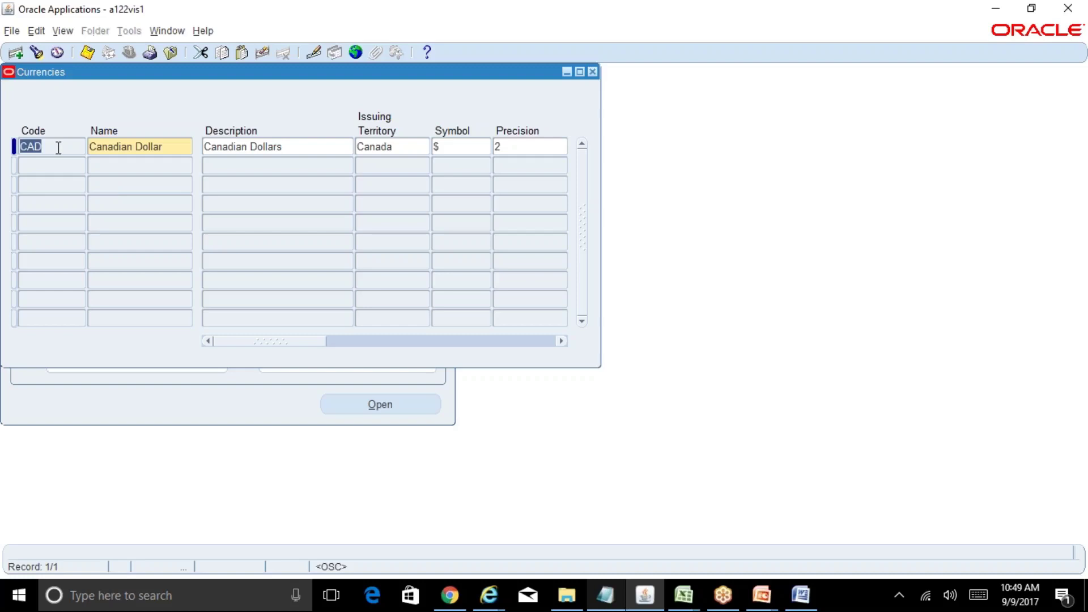
click(404, 151)
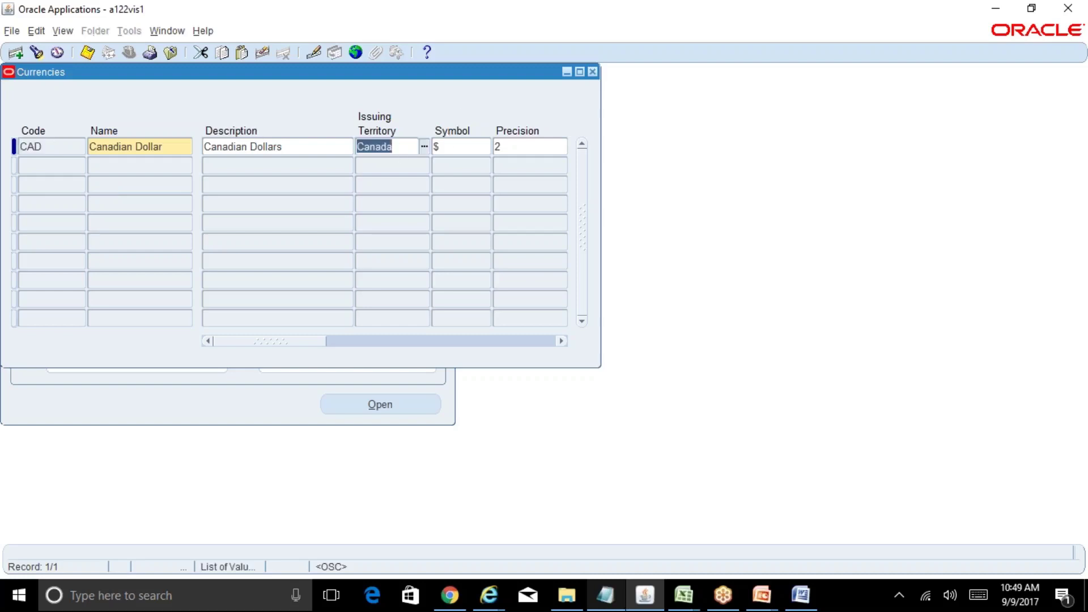
click(453, 149)
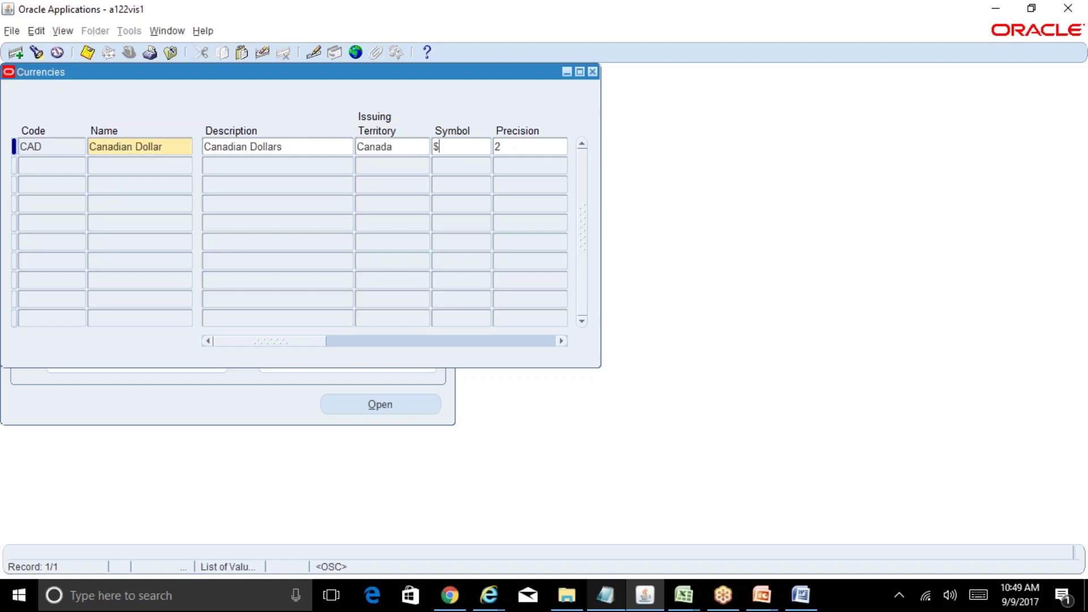
click(523, 148)
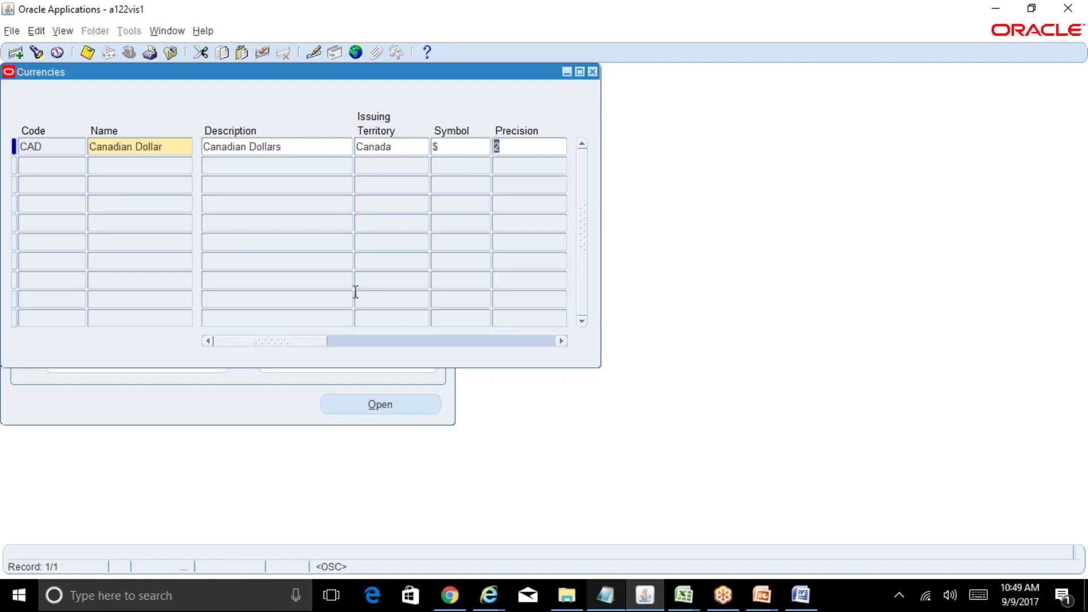
mouse_move(306, 340)
mouse_down()
mouse_move(345, 346)
mouse_move(322, 349)
mouse_up()
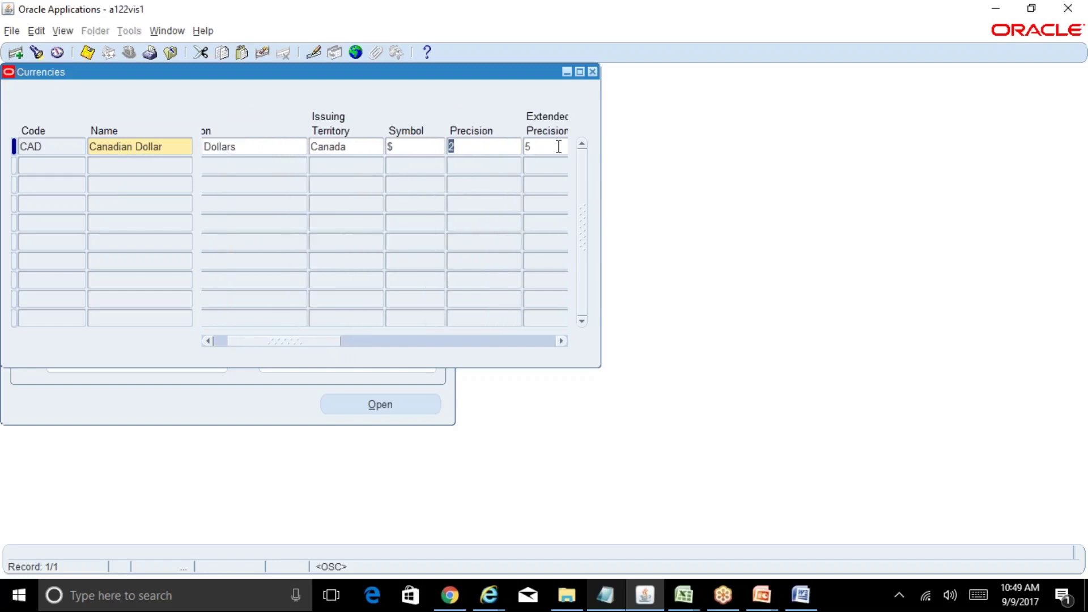
drag(329, 343, 310, 345)
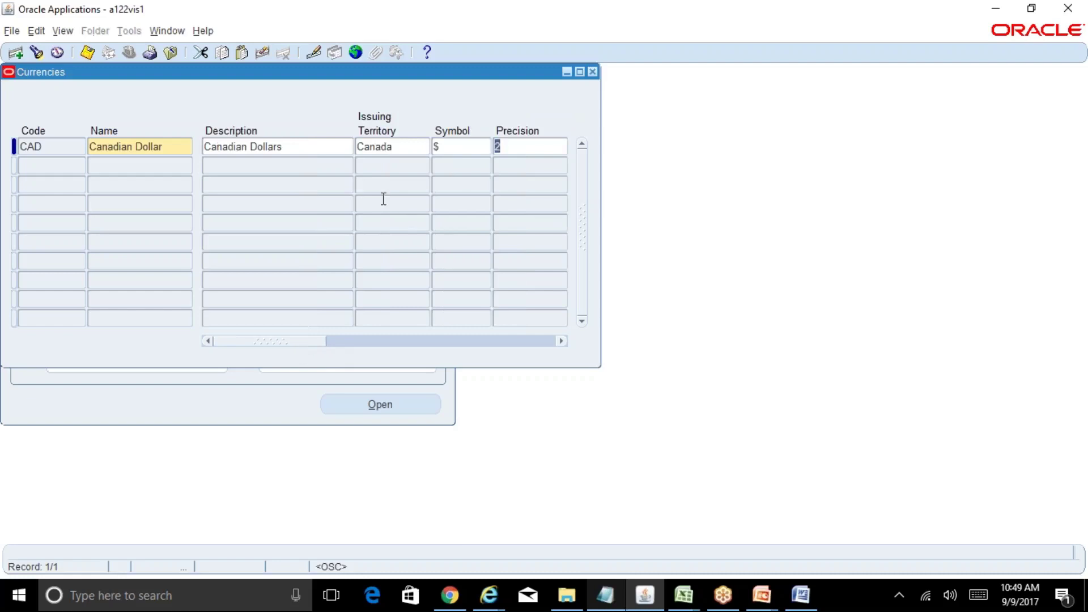
click(301, 148)
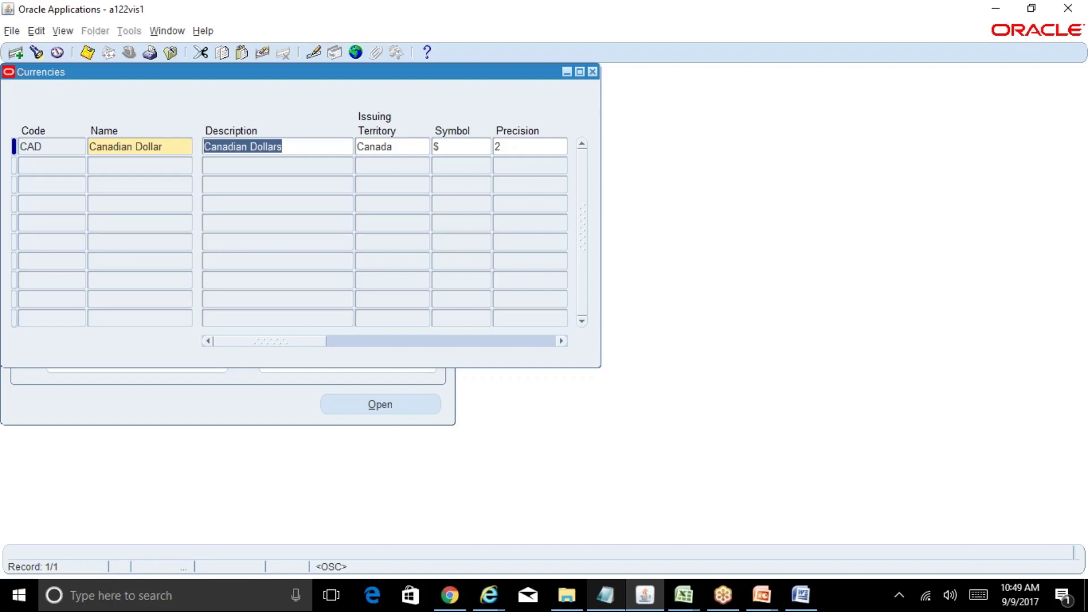
Query the Currencies form for code JPY and check its precision
key(F11)
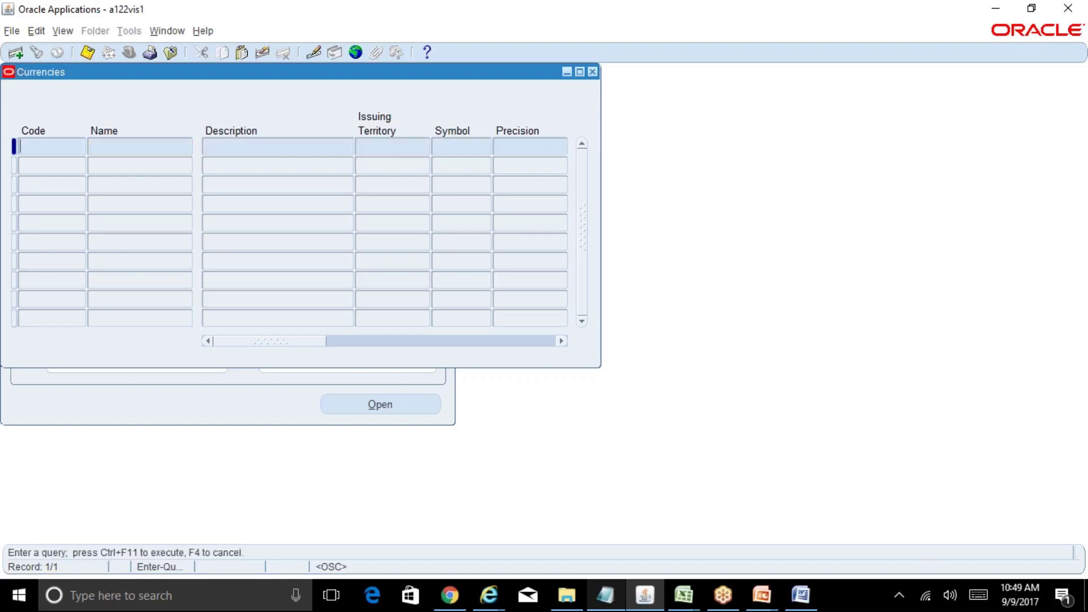
text(JPY)
key(ctrl+F11)
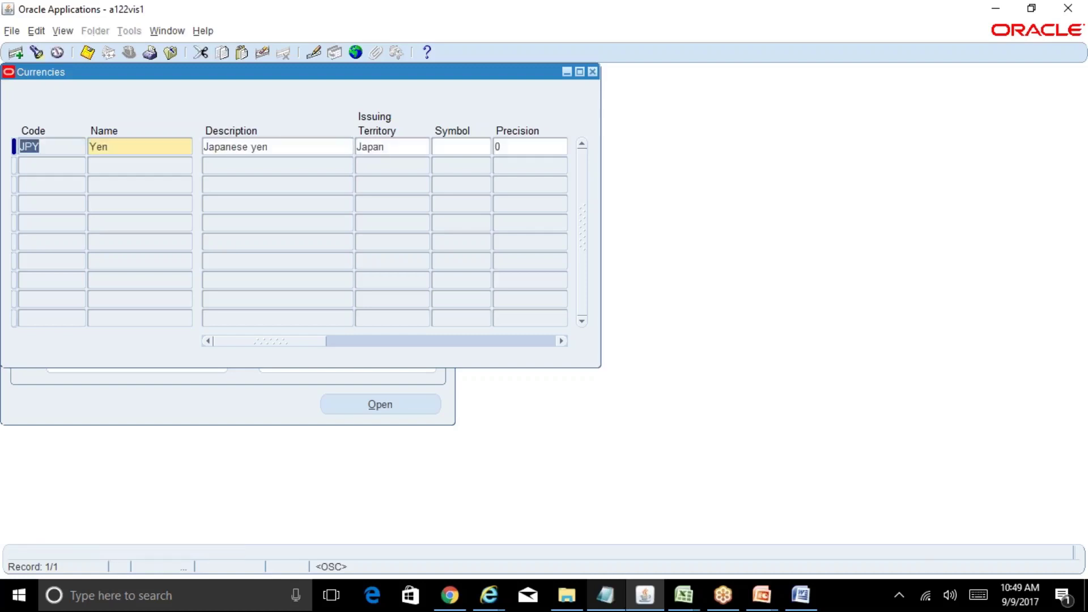
click(504, 146)
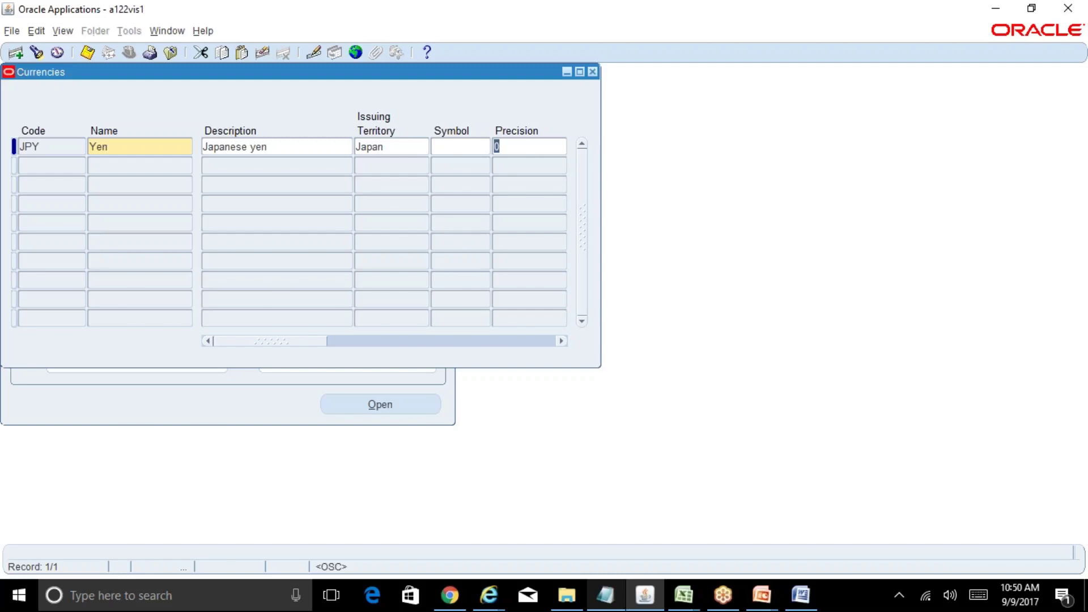
Query all currencies with precision 0 and browse their territories, extended precision and currency derivation
key(F11)
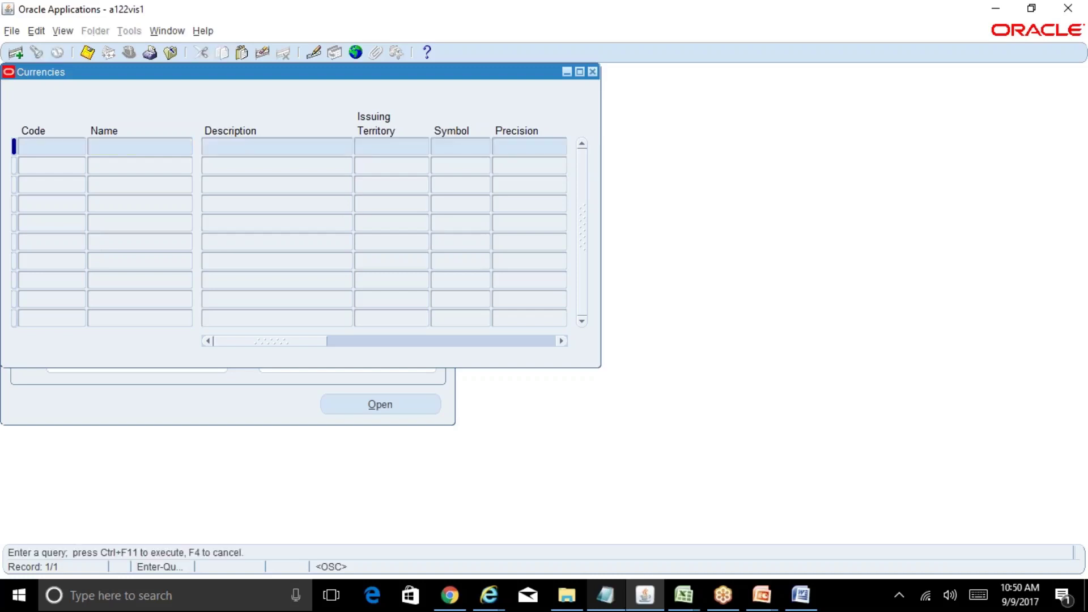
text(0)
key(ctrl+F11)
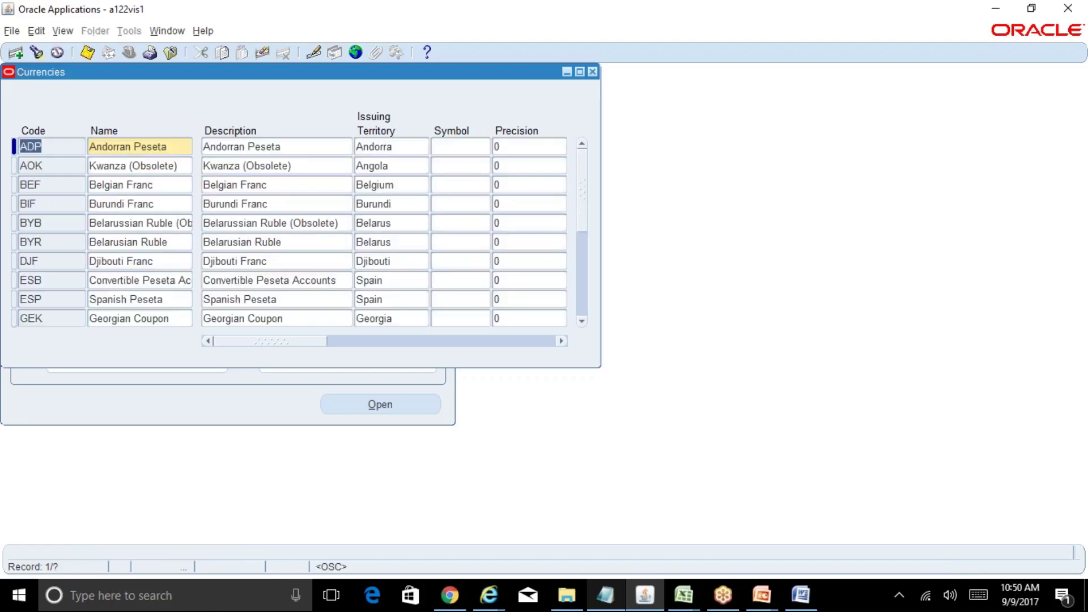
click(581, 295)
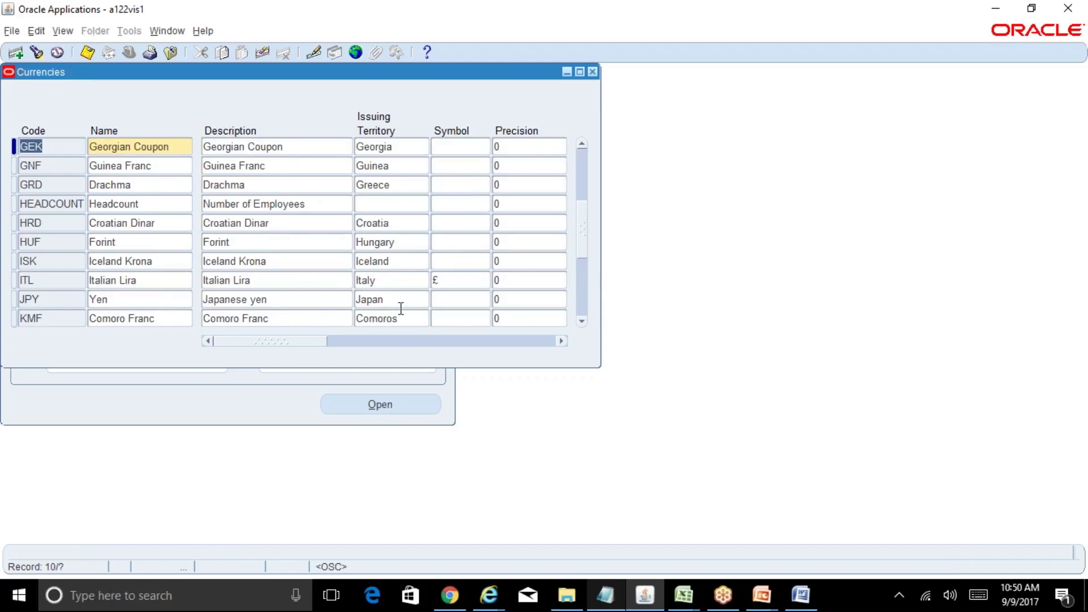
click(400, 300)
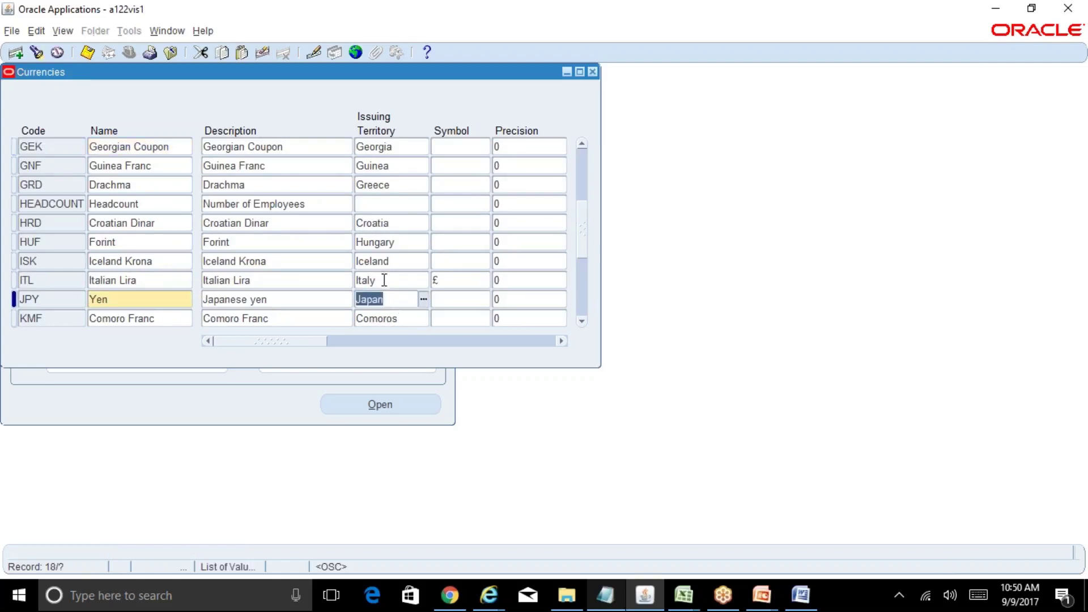
click(384, 279)
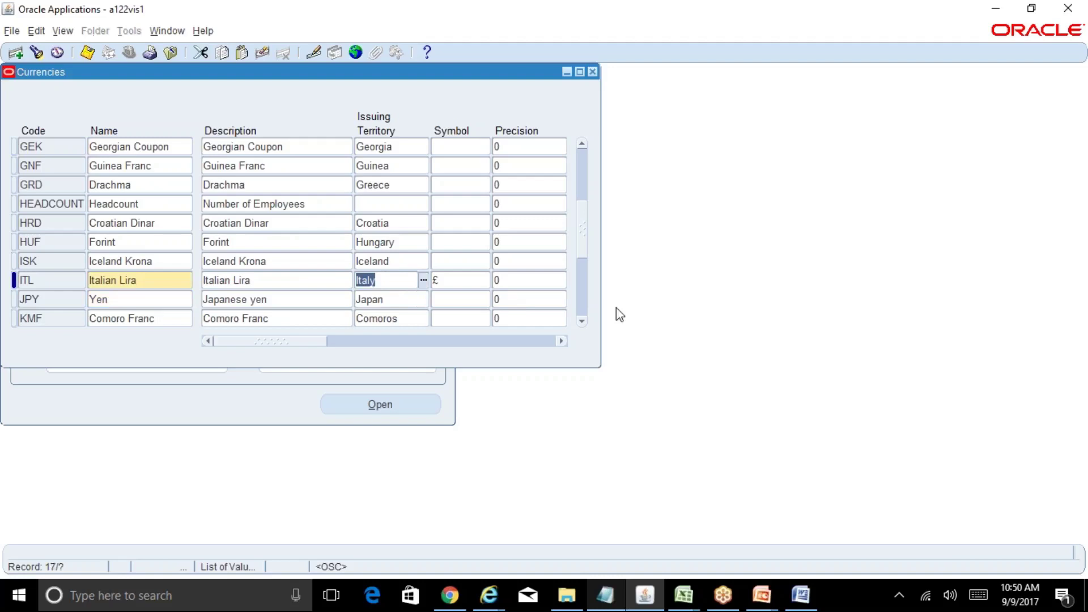
click(584, 315)
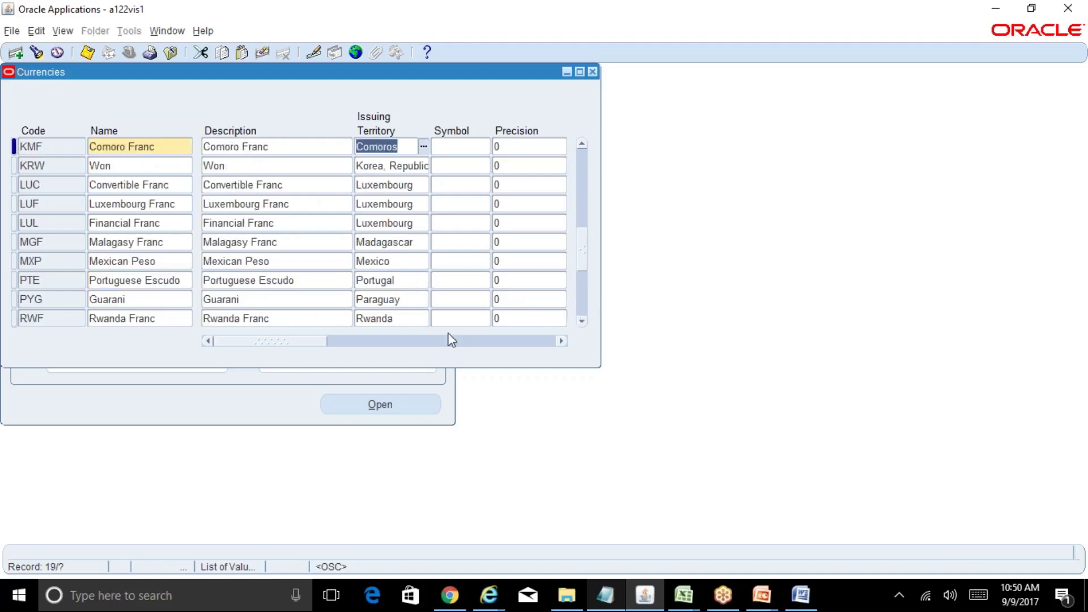
click(459, 341)
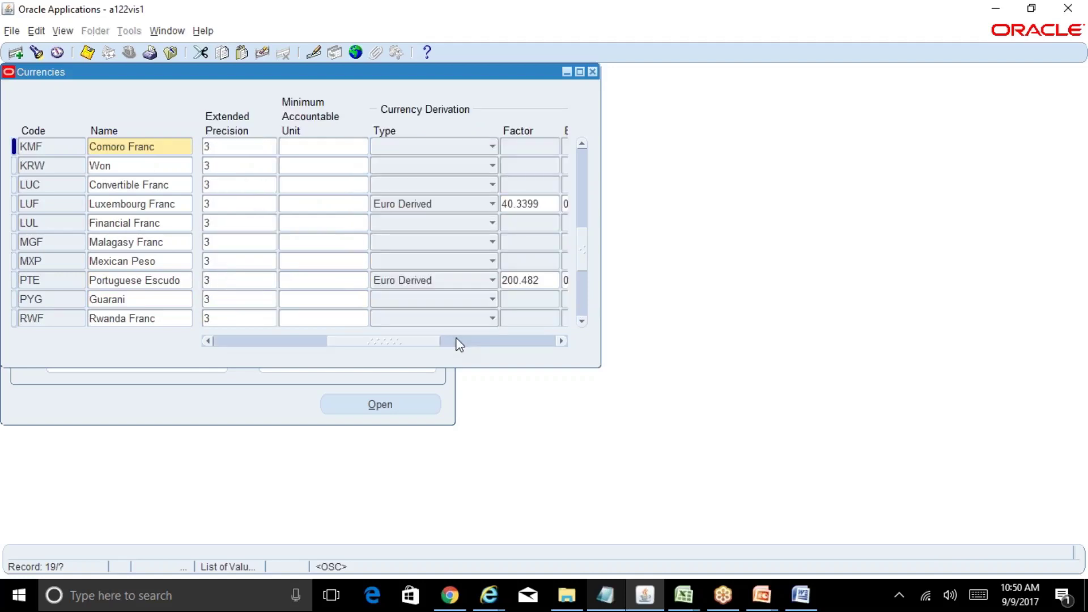
Query the Currencies form for code INR and review its issuing territory, precision and name
key(F11)
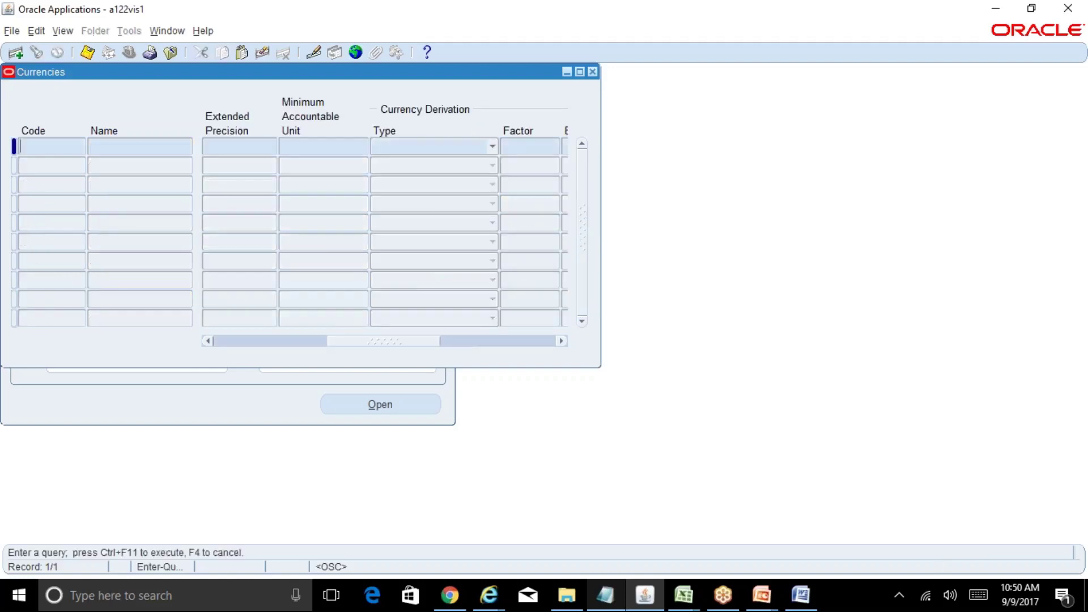
text(INR)
key(ctrl+F11)
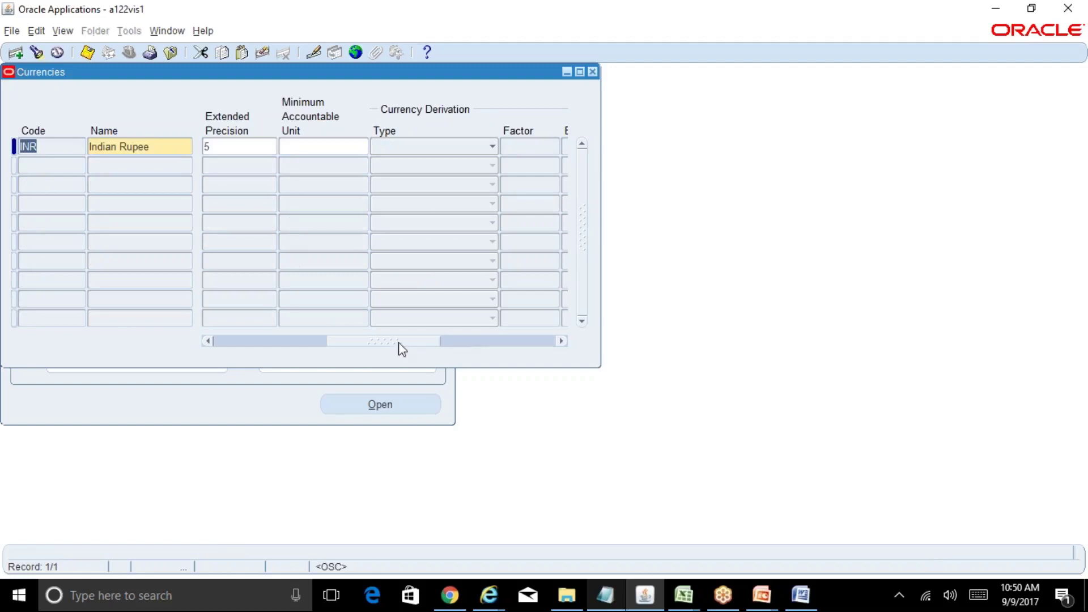
drag(400, 342, 267, 343)
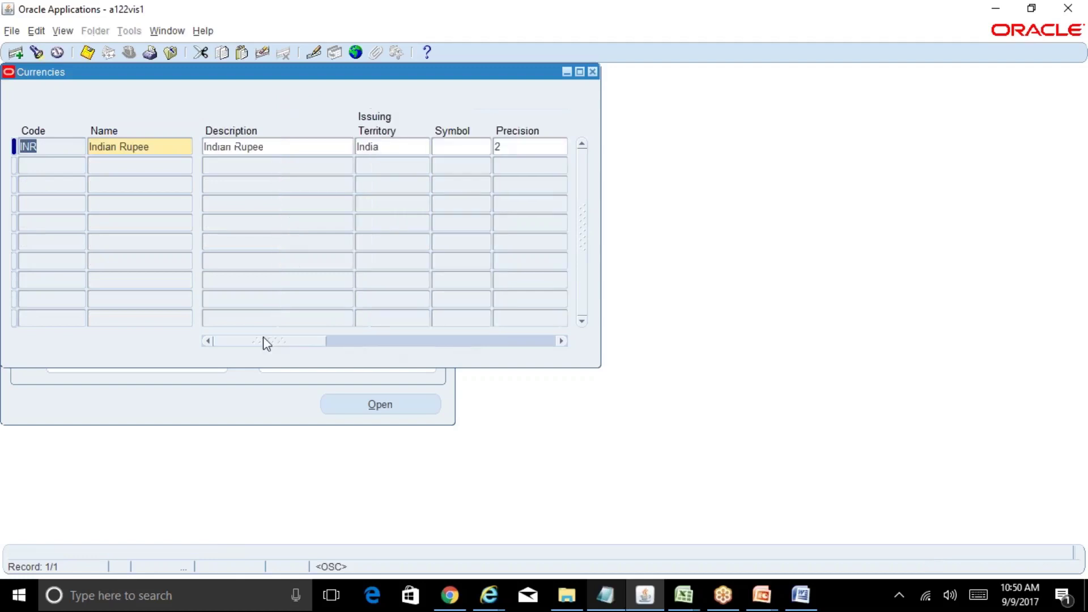
click(400, 147)
click(524, 149)
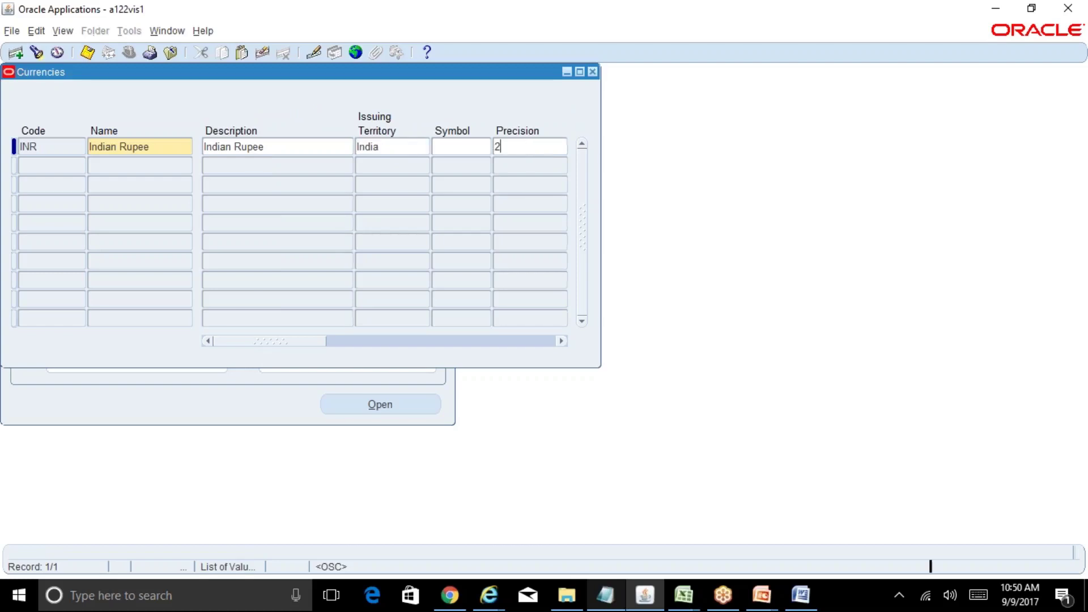
click(162, 149)
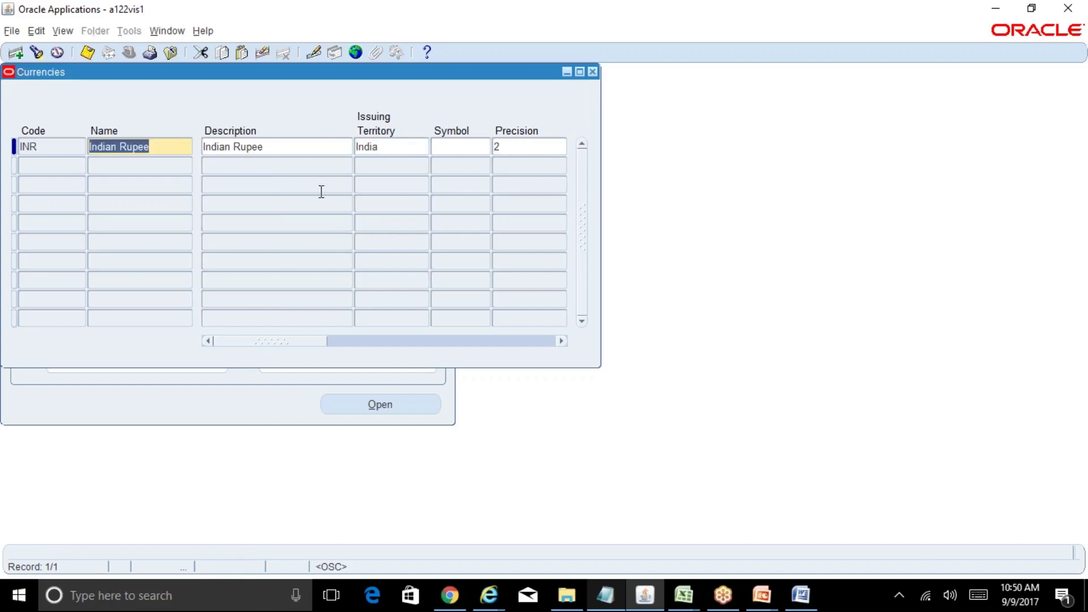
Close the Currencies form and switch to the R12 Table of Contents workbook in Excel
click(593, 71)
mouse_move(683, 595)
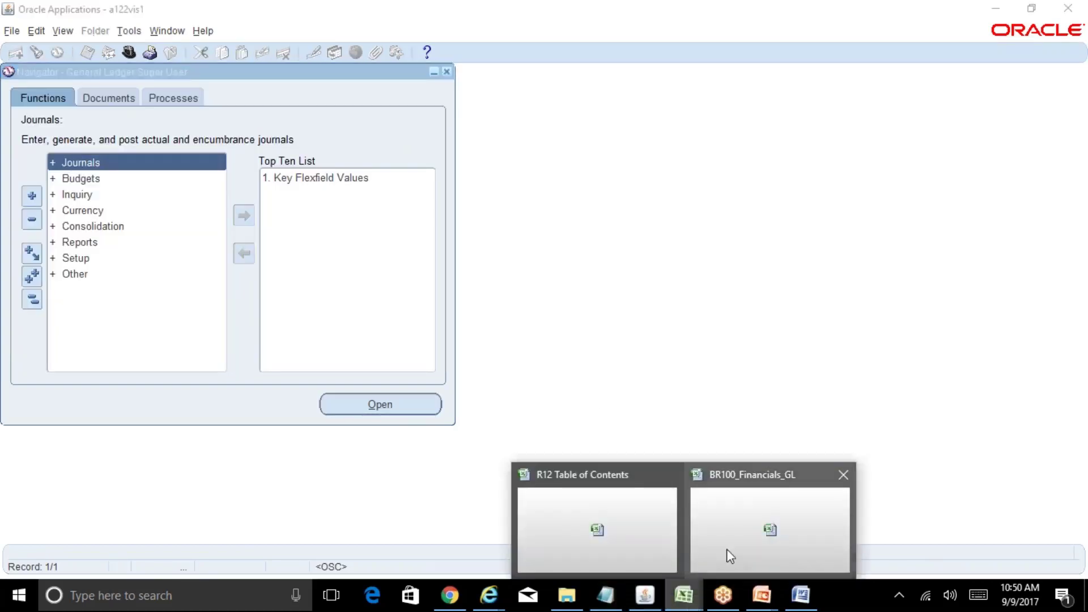
click(624, 539)
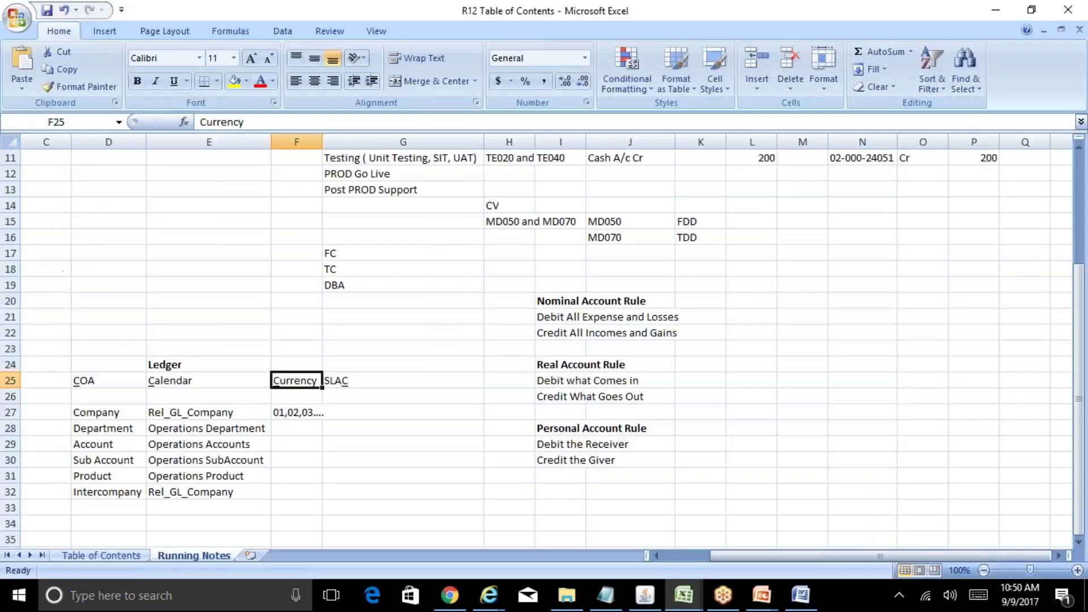
Enter Standard Accrual in the cell directly below SLAC in the Ledger notes
click(347, 380)
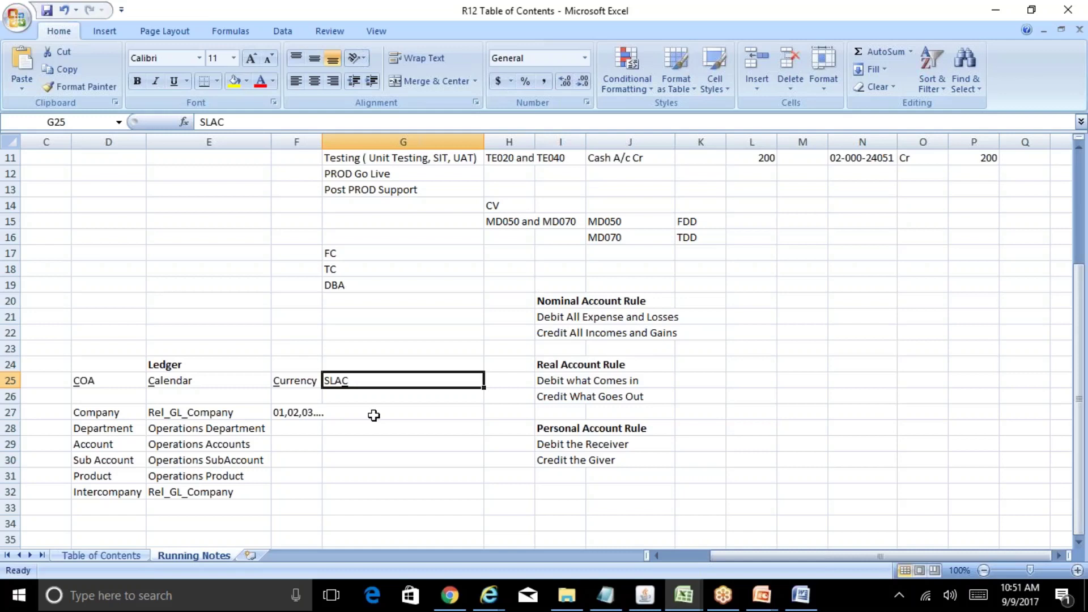
key(Return)
text(St)
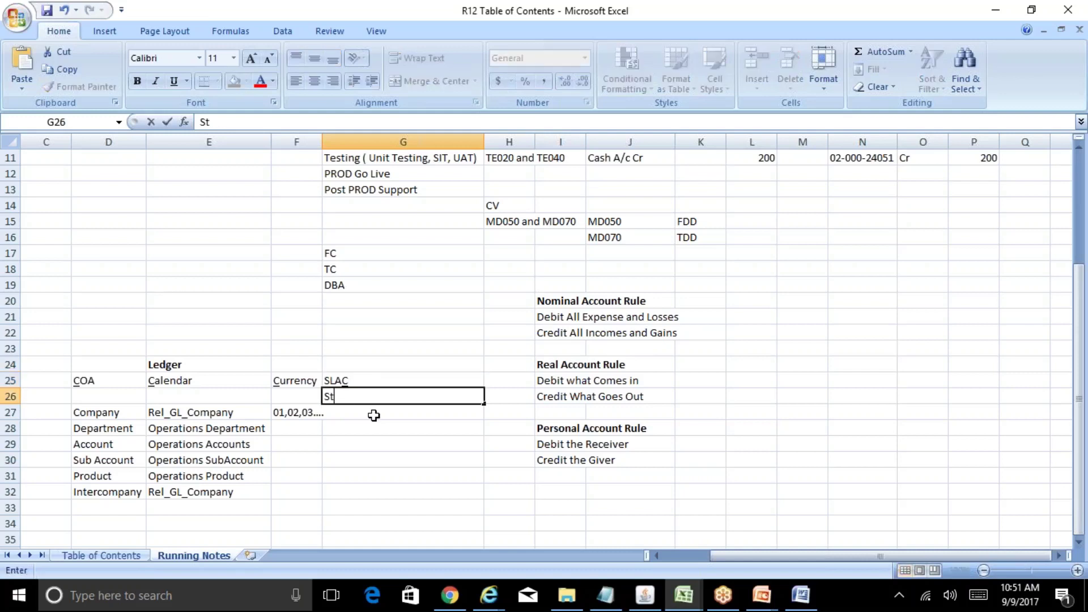
text(andard Accrual)
key(Return)
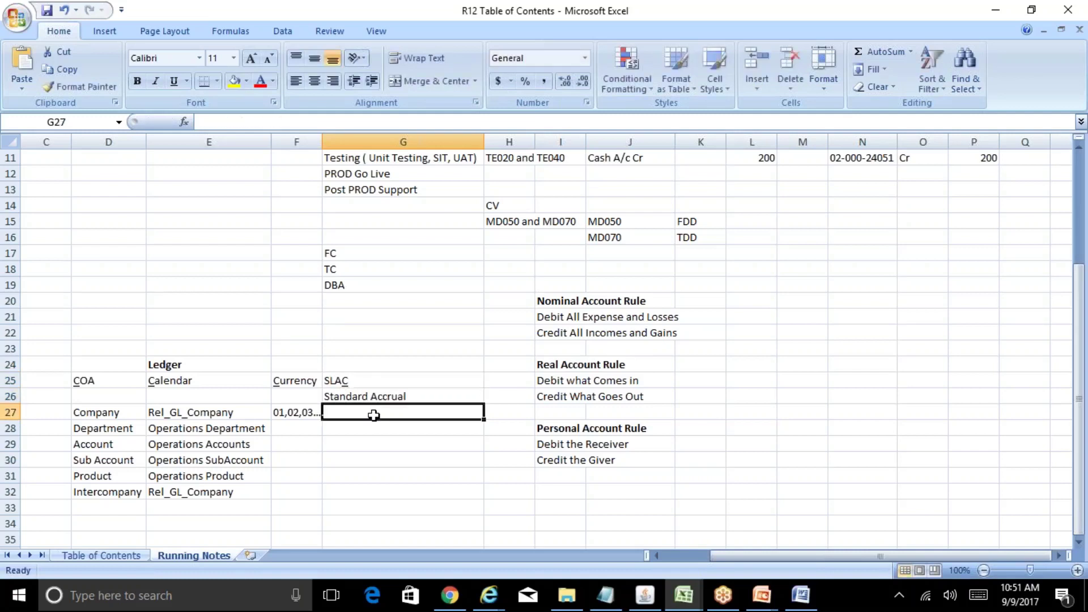
key(Up)
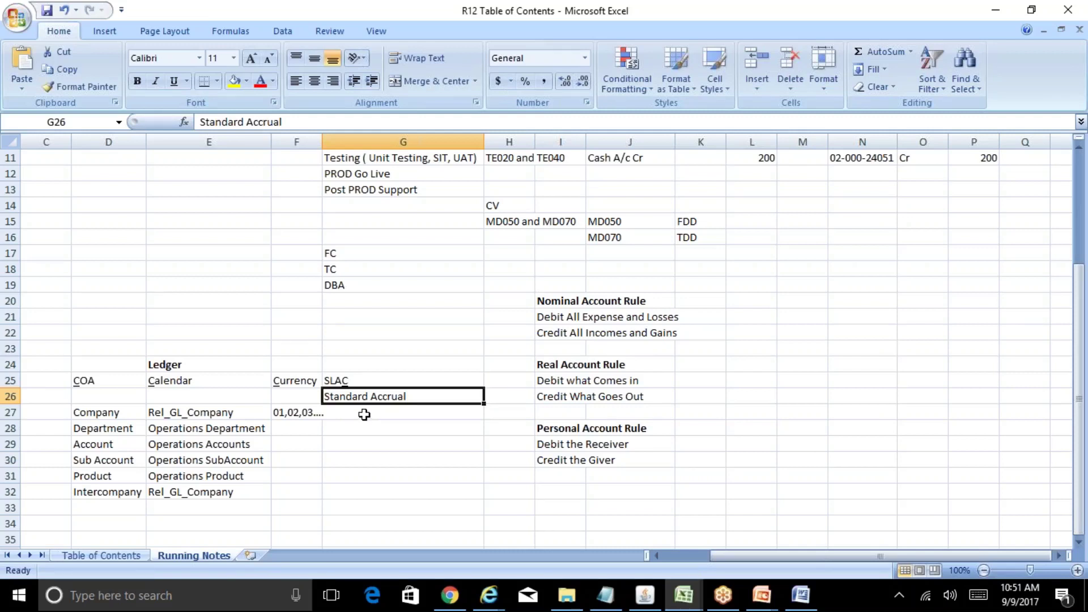
Go over the Ledger's COA, Calendar, Currency and SLAC headings in Running Notes
click(91, 380)
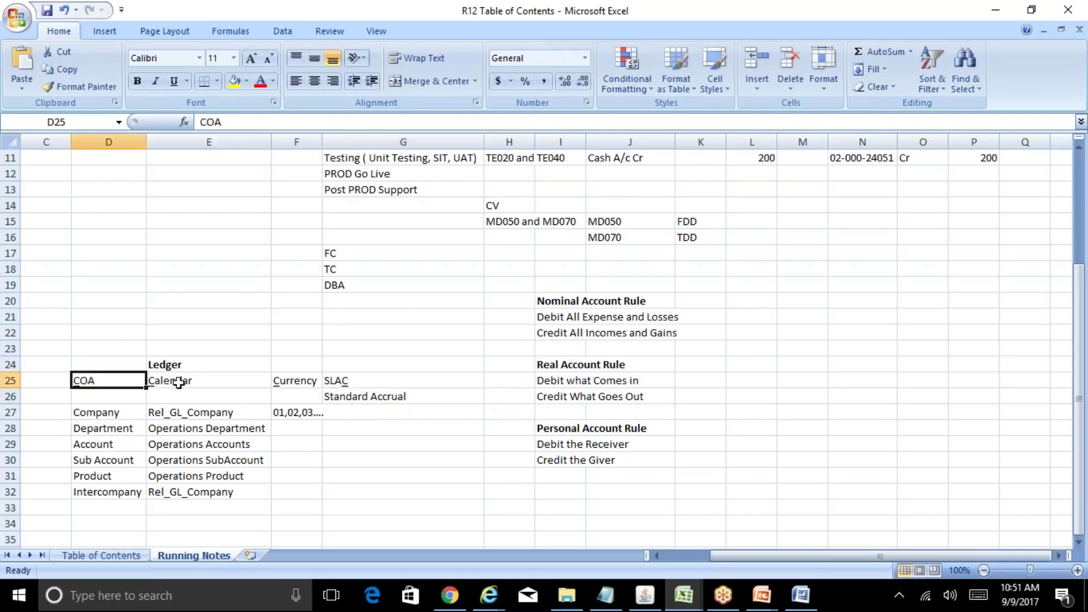
click(178, 381)
click(289, 378)
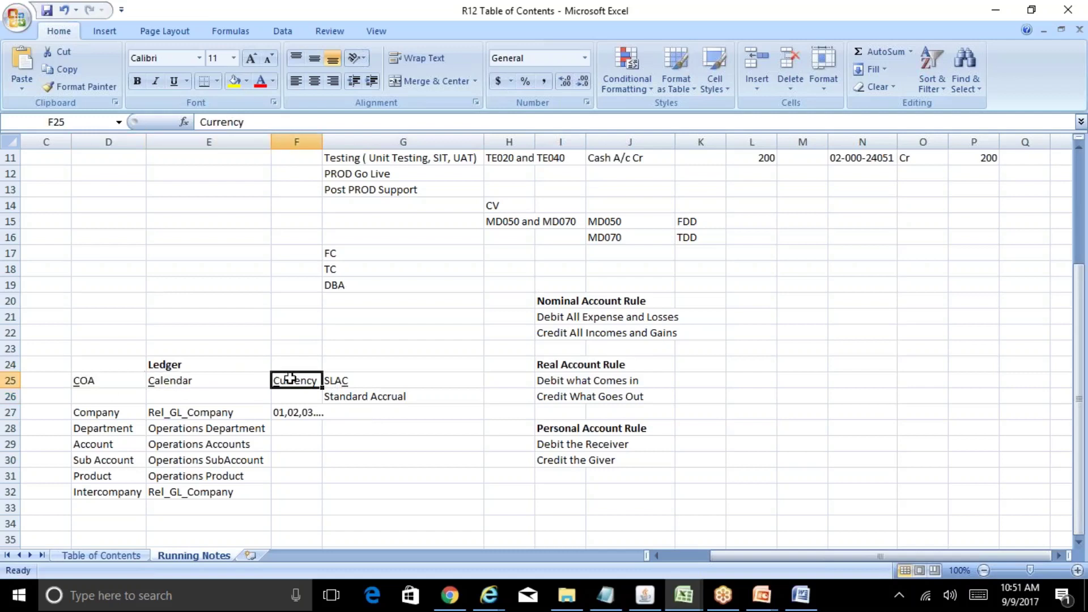
click(361, 381)
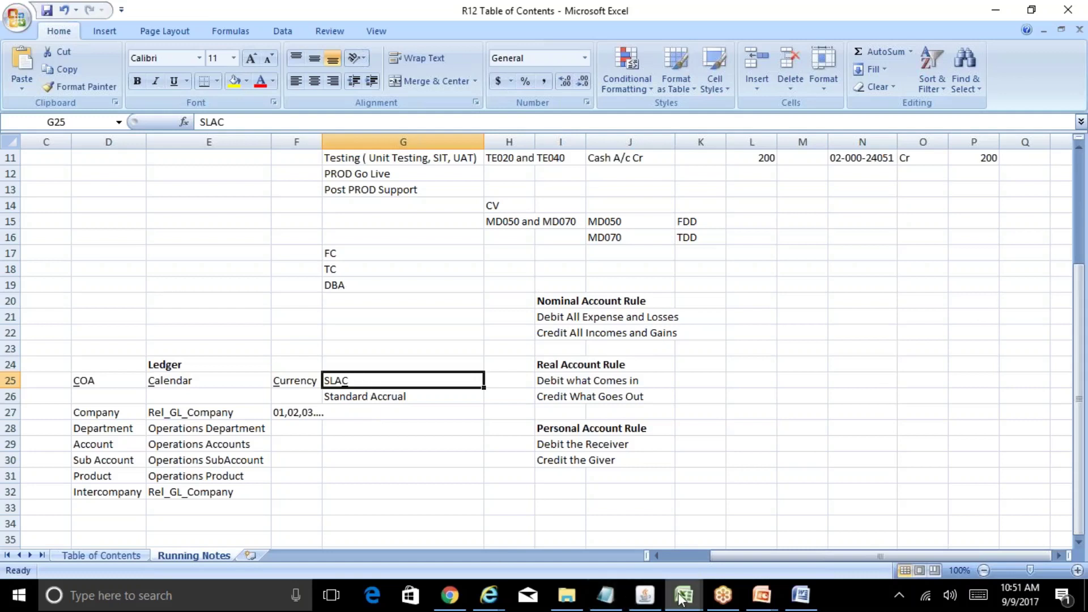
Switch to the BR100_Financials_GL workbook and review the setup sheets from GL-9.1 Conversion Rate Types through GL-12 Journal Reversal Criteria
mouse_move(681, 599)
click(727, 545)
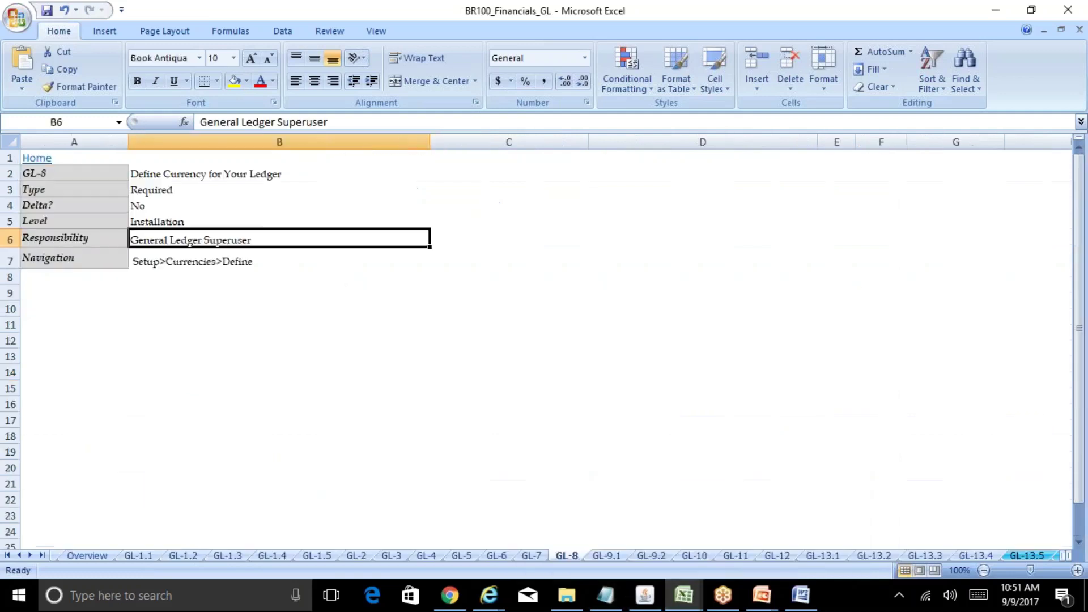
click(606, 556)
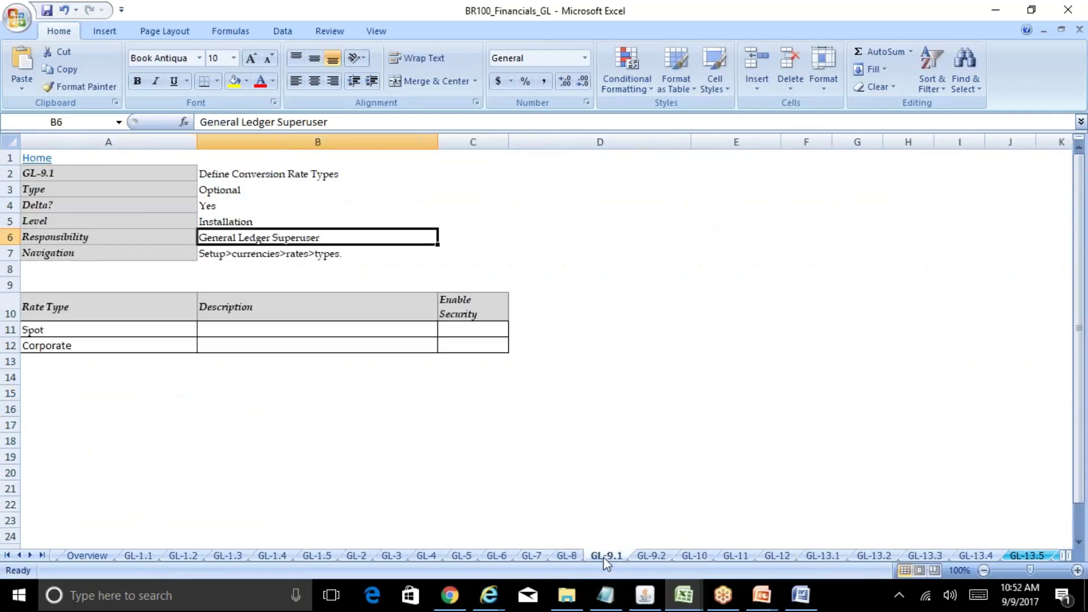
click(652, 557)
click(693, 557)
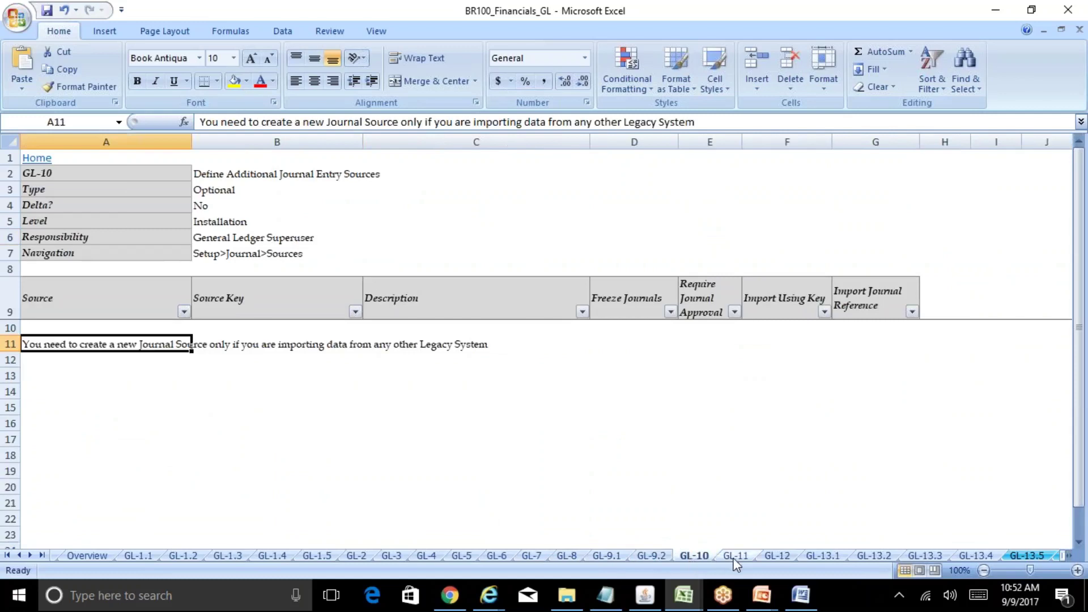
click(786, 555)
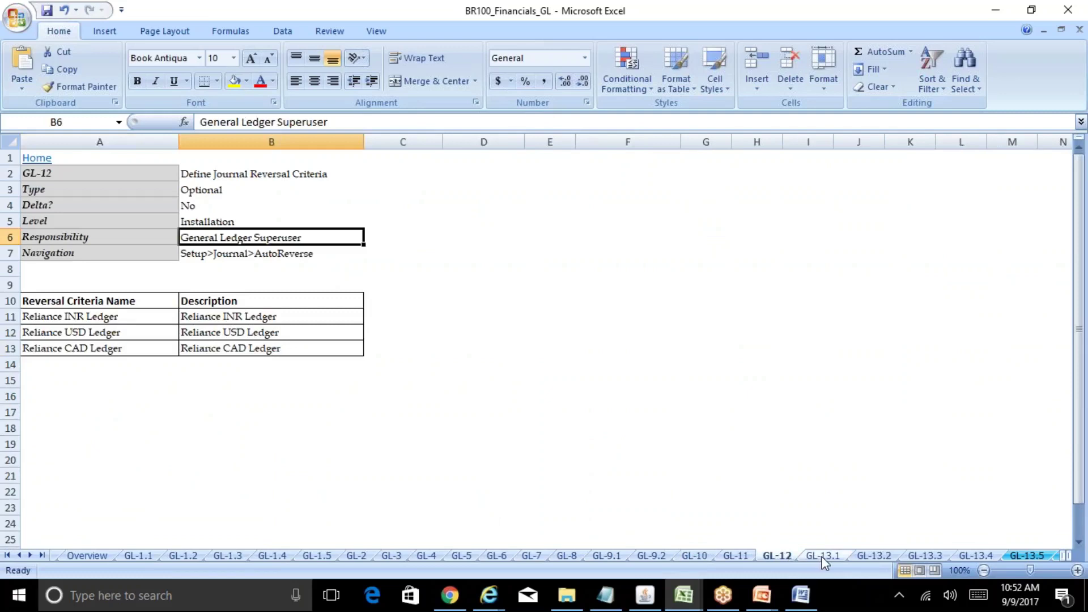
click(729, 555)
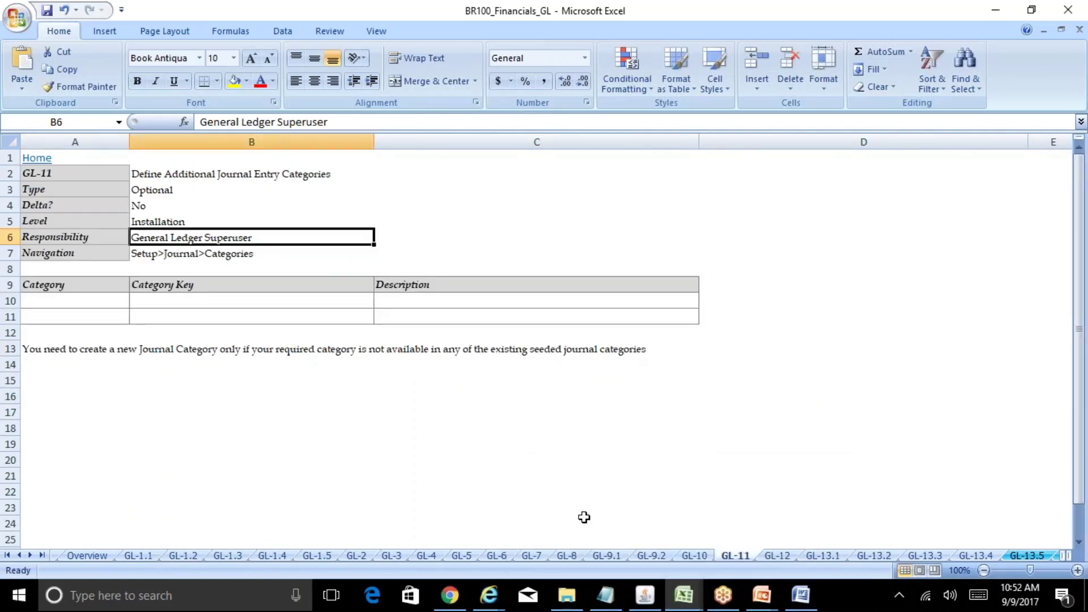
Return to the R12 Table of Contents workbook and go over the Standard Accrual note and the sample Stationary A/c journal entry
key(ctrl+Tab)
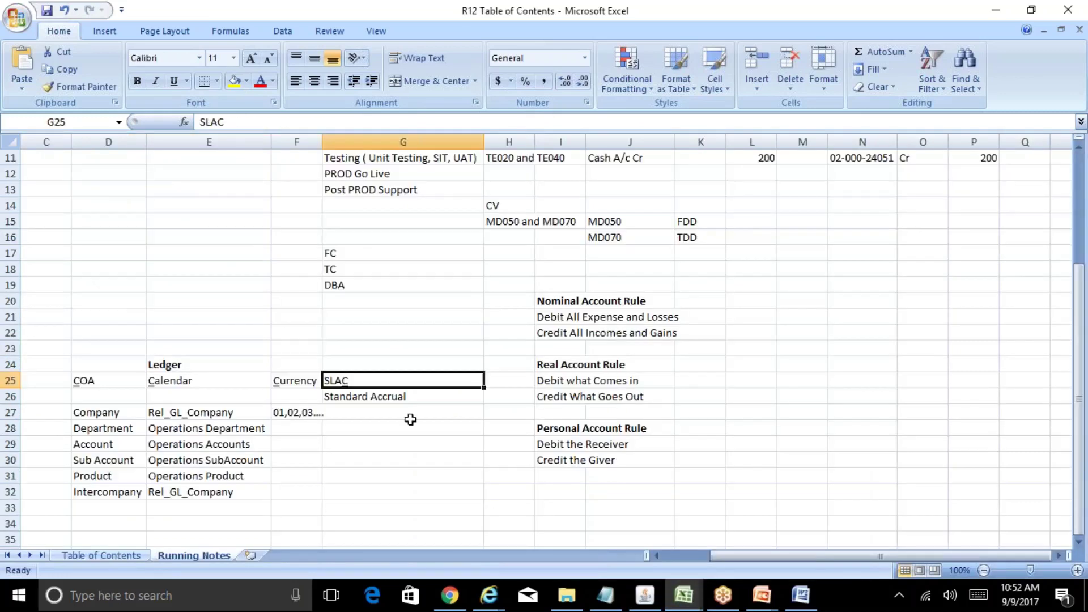
click(397, 396)
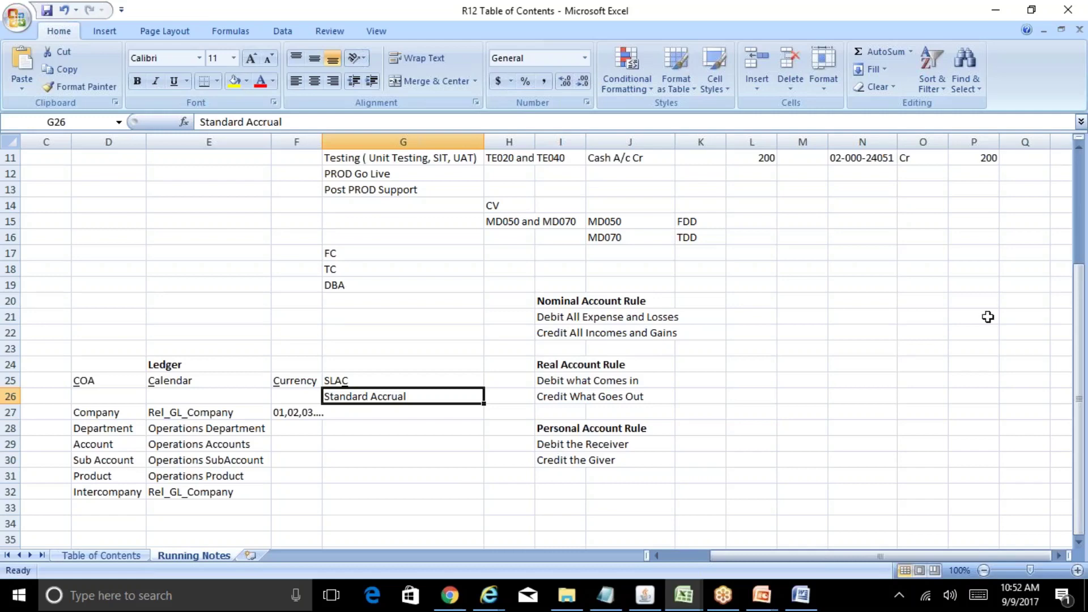
drag(1081, 320, 1081, 220)
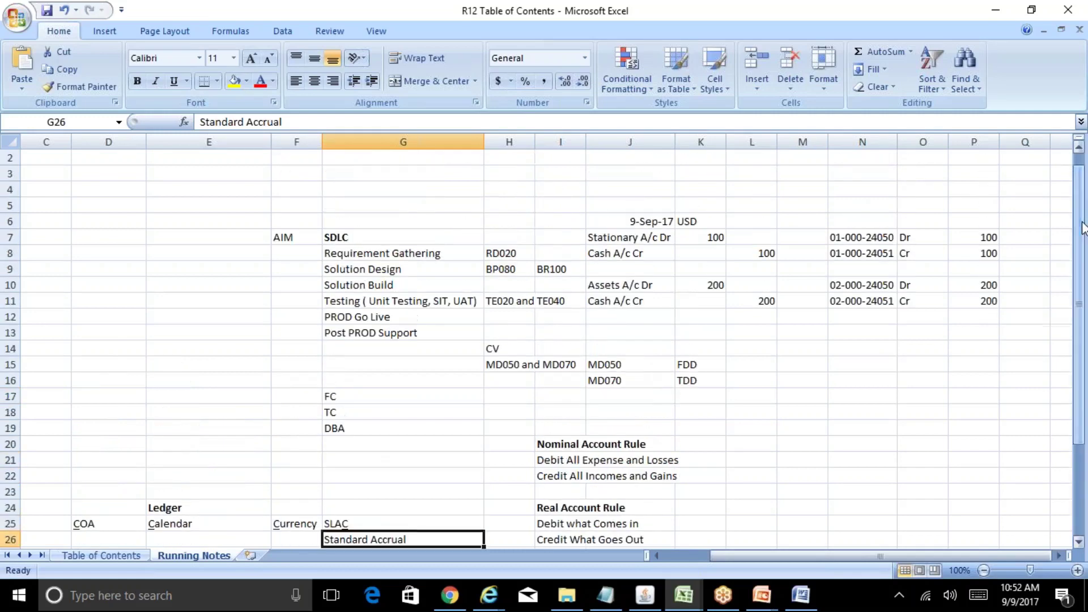
click(646, 241)
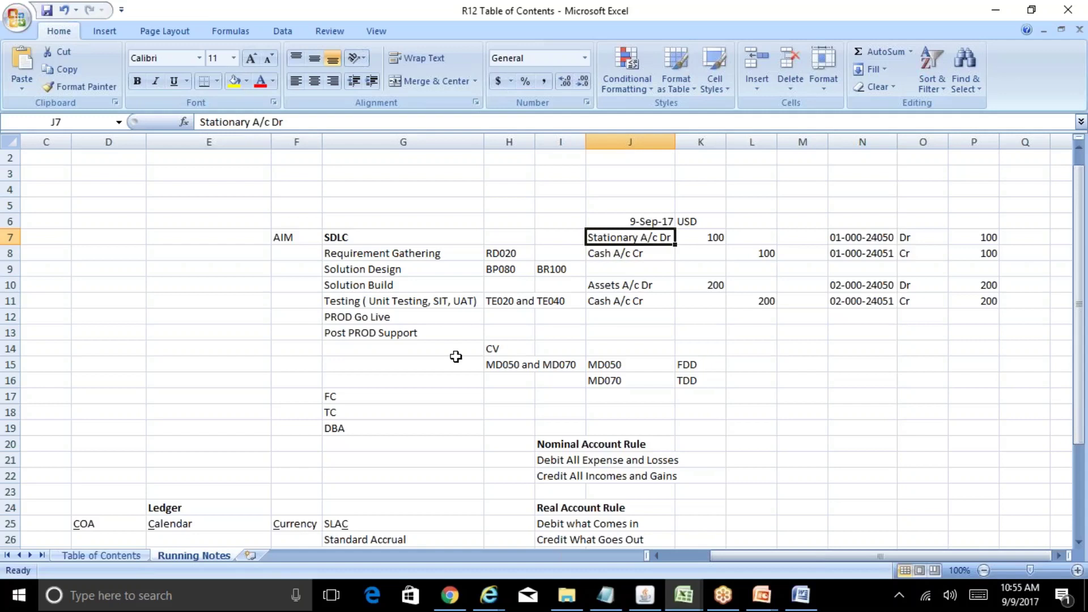
Check the navigation path for Define Conversion Rate Types on sheet GL-9.1 of the BR100_Financials_GL workbook
mouse_move(693, 592)
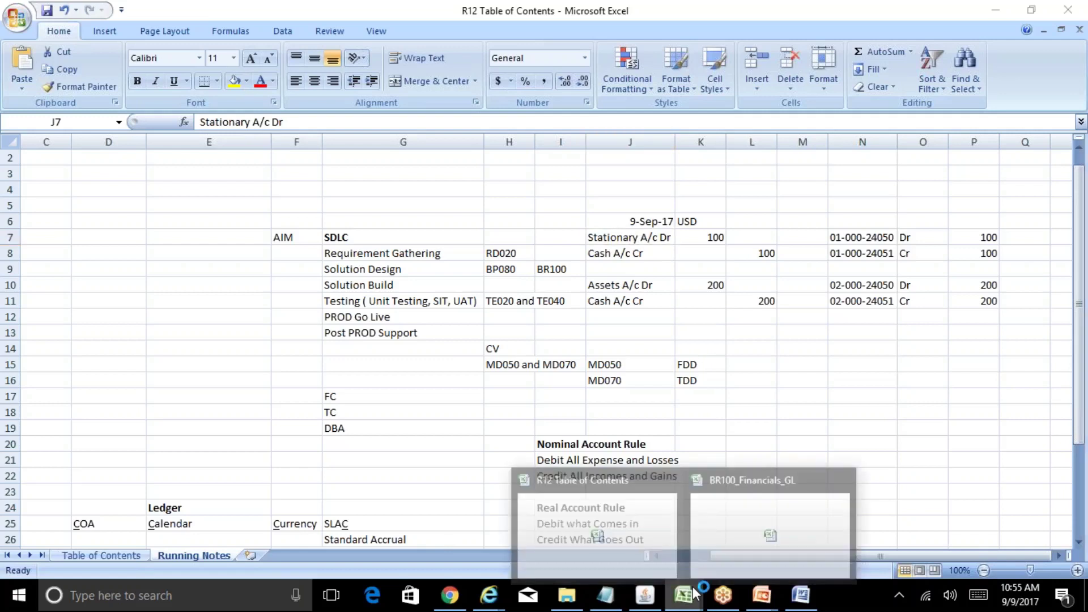
click(762, 499)
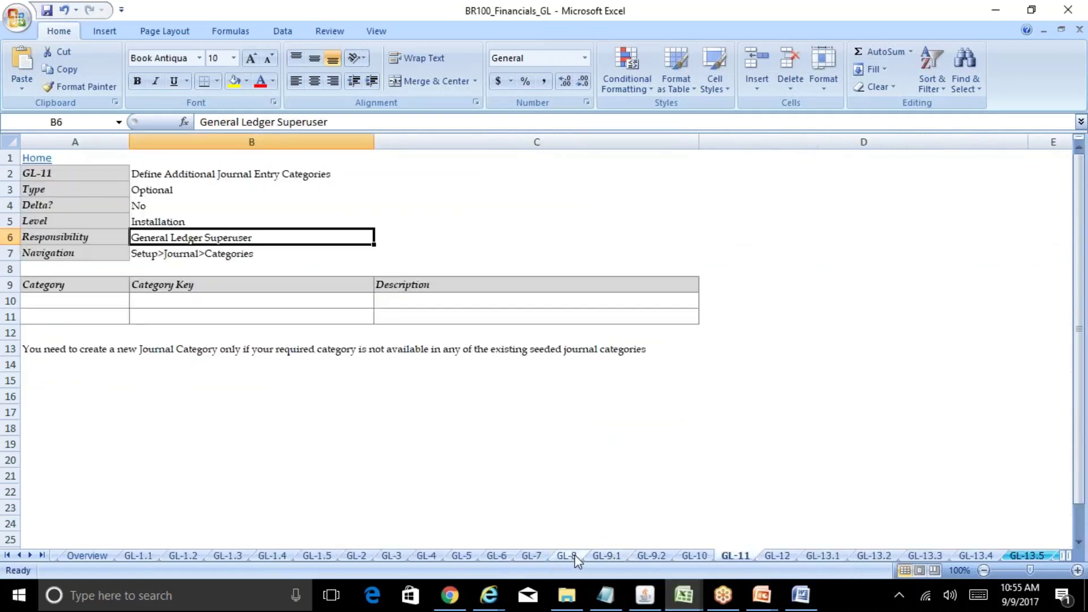
click(569, 556)
click(605, 556)
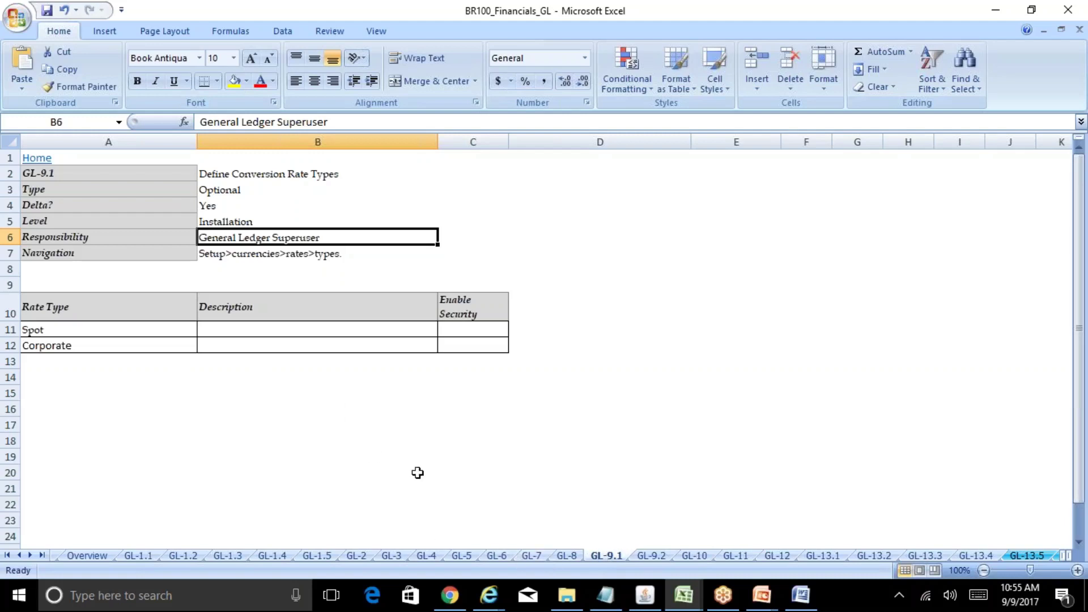
click(301, 260)
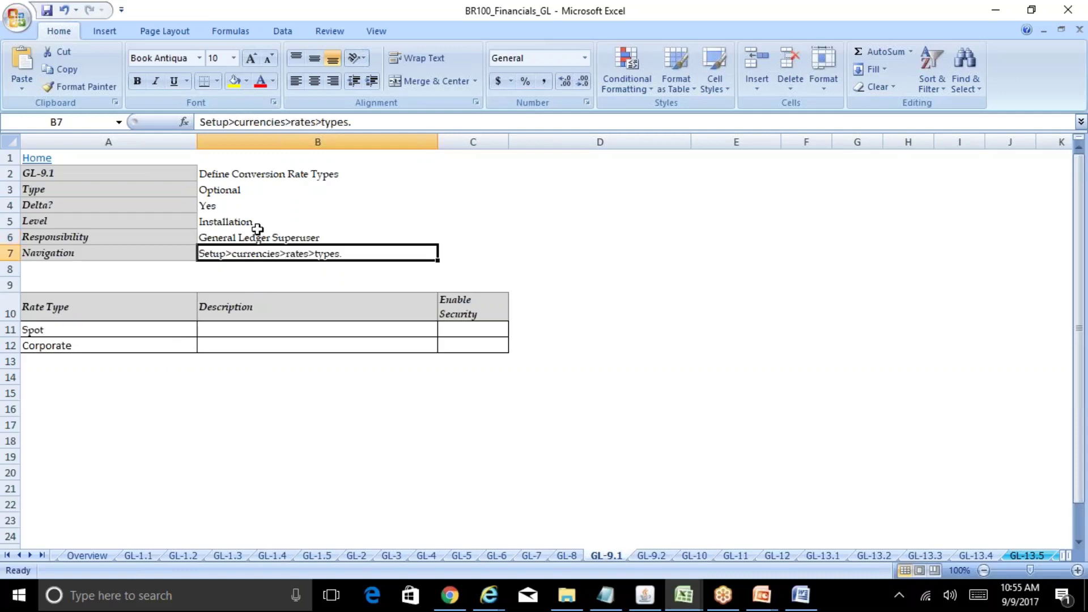
Switch to Oracle Applications, search the form functions for %rate%type% and open the Conversion Rate Types form
click(652, 604)
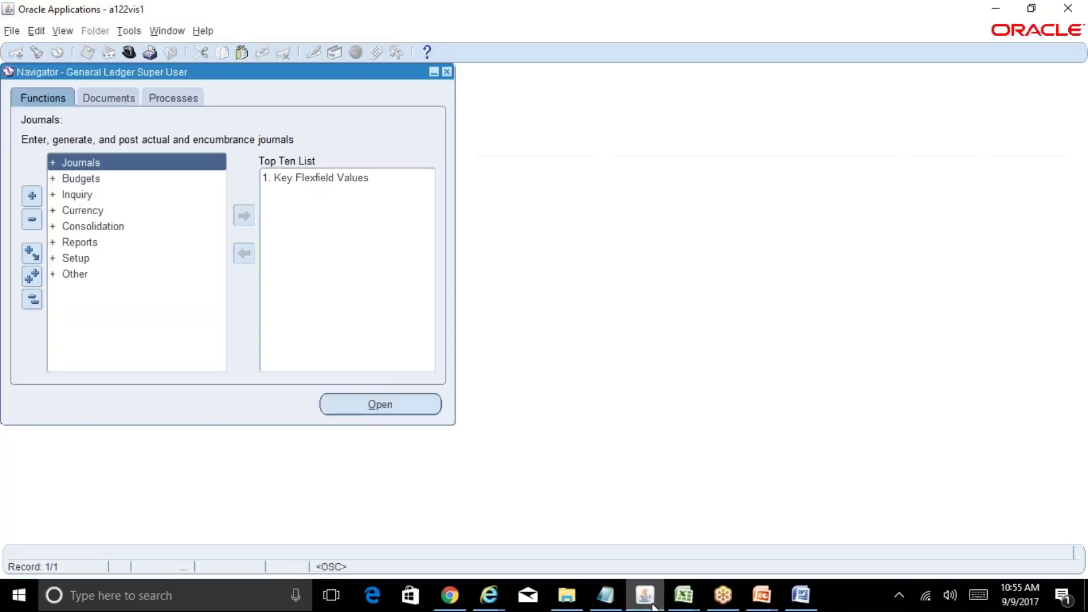
key(ctrl+l)
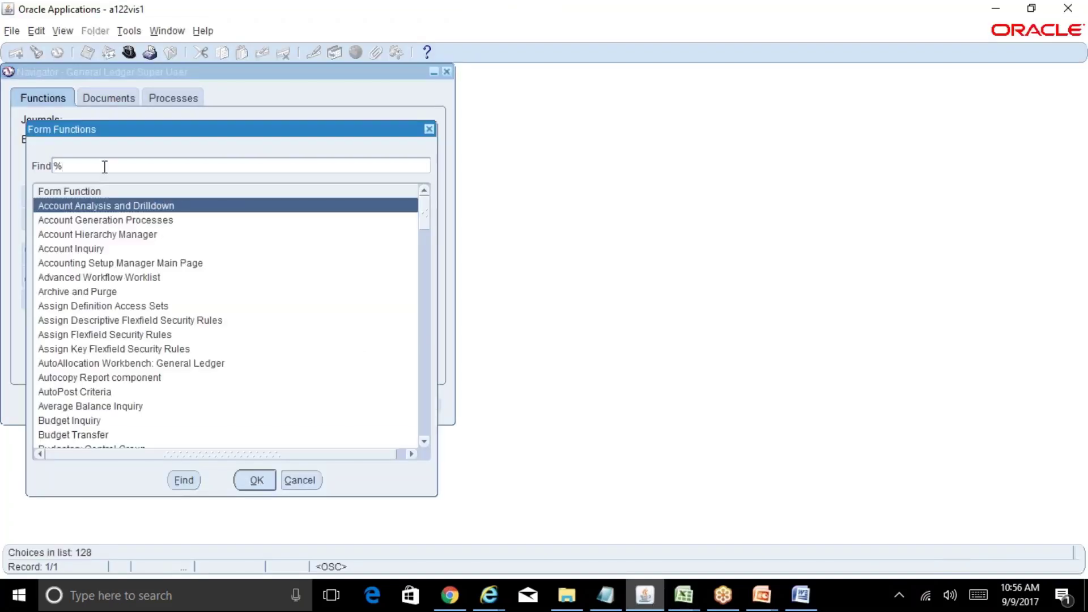
text(rate%type%)
click(192, 480)
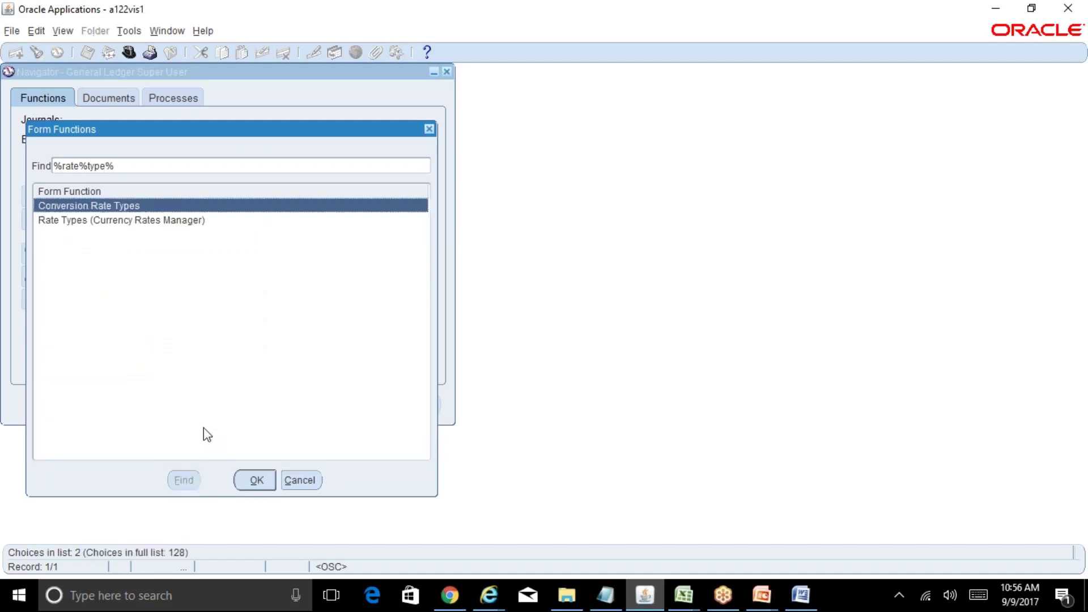
double_click(140, 206)
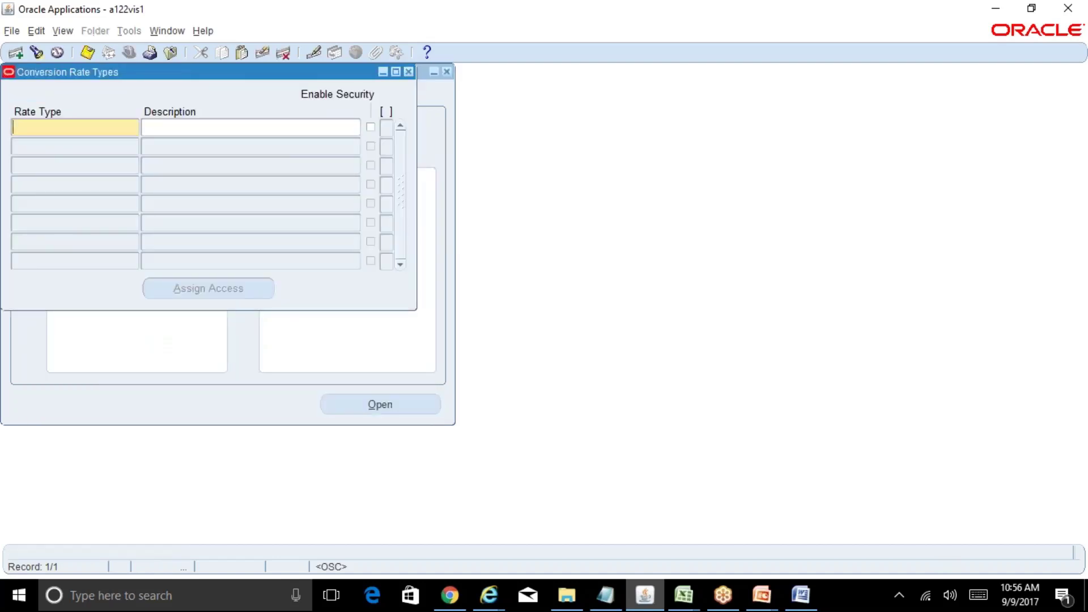
Query all records in the Conversion Rate Types form and look through the rate types and their descriptions
key(F11)
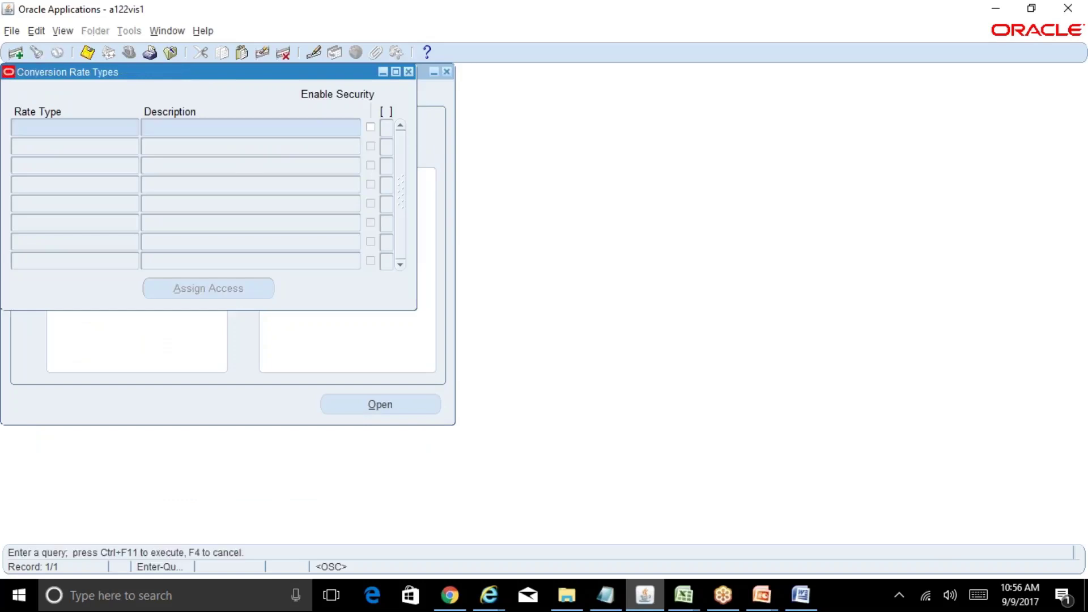
key(ctrl+F11)
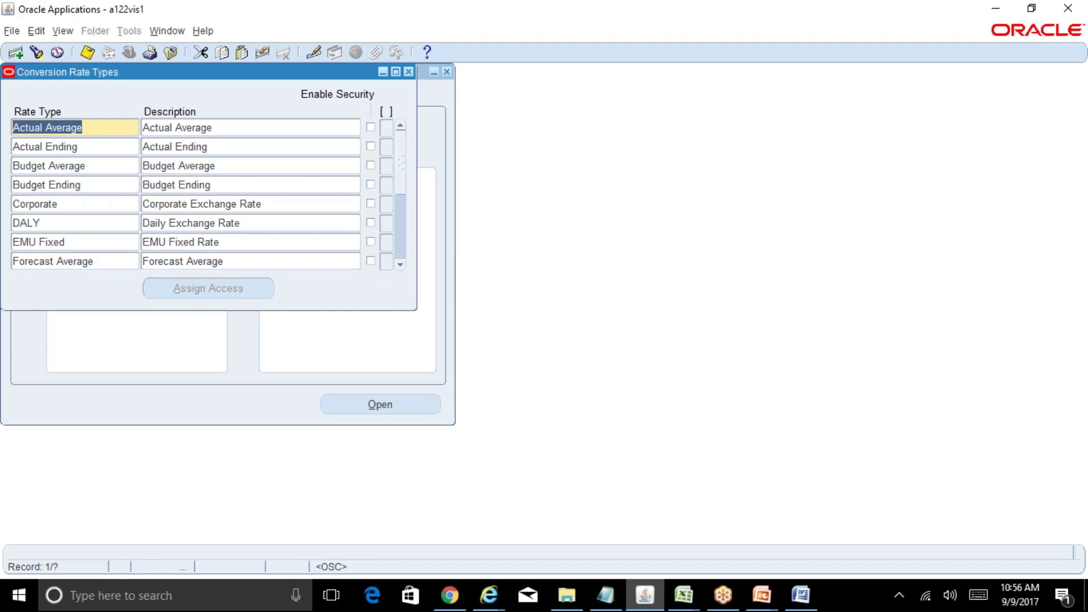
click(293, 205)
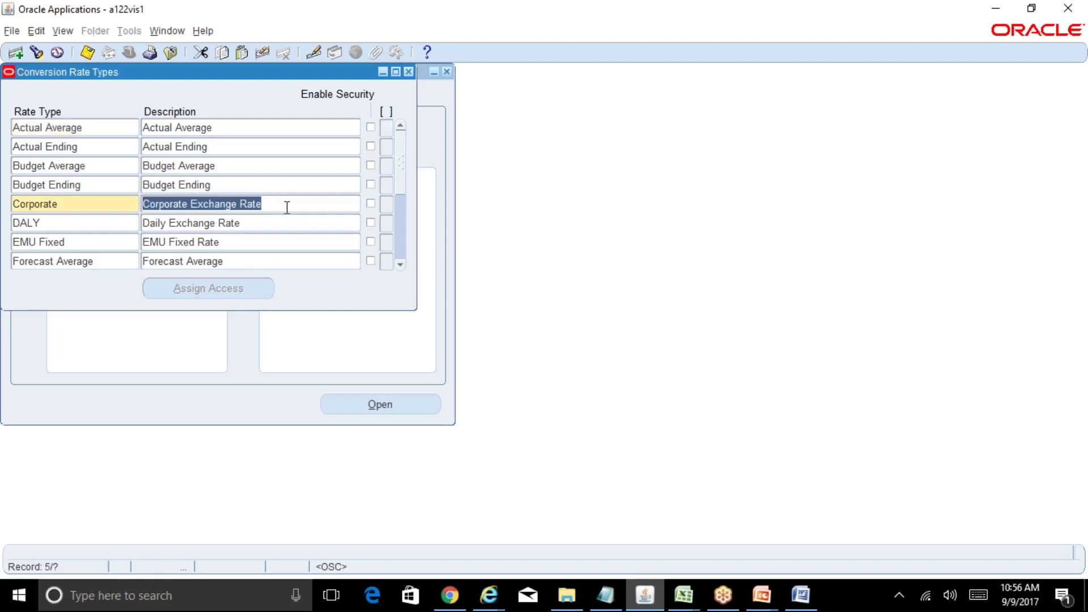
click(400, 253)
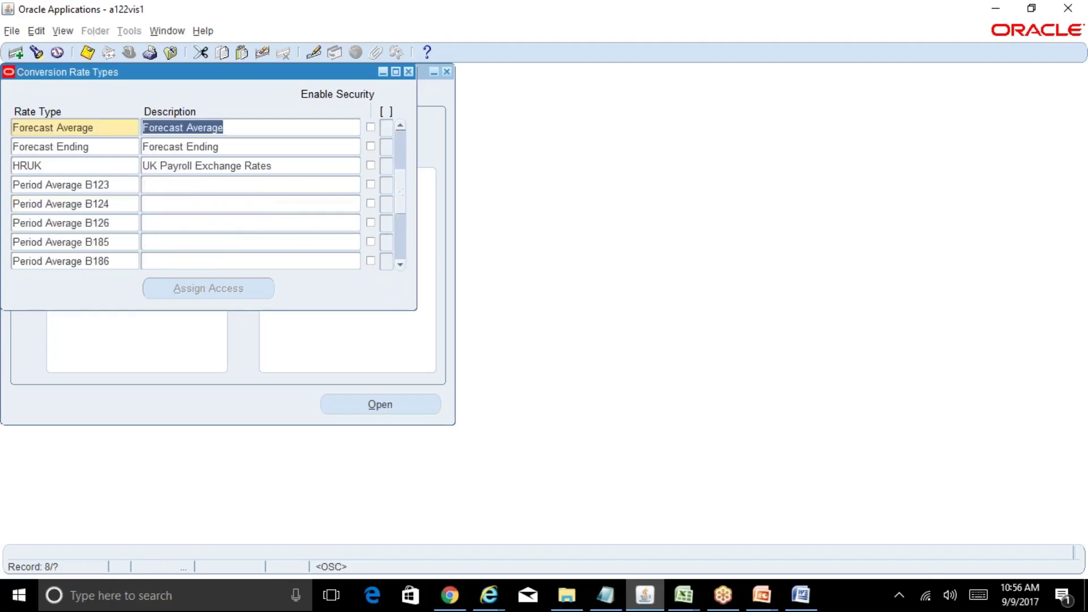
click(401, 253)
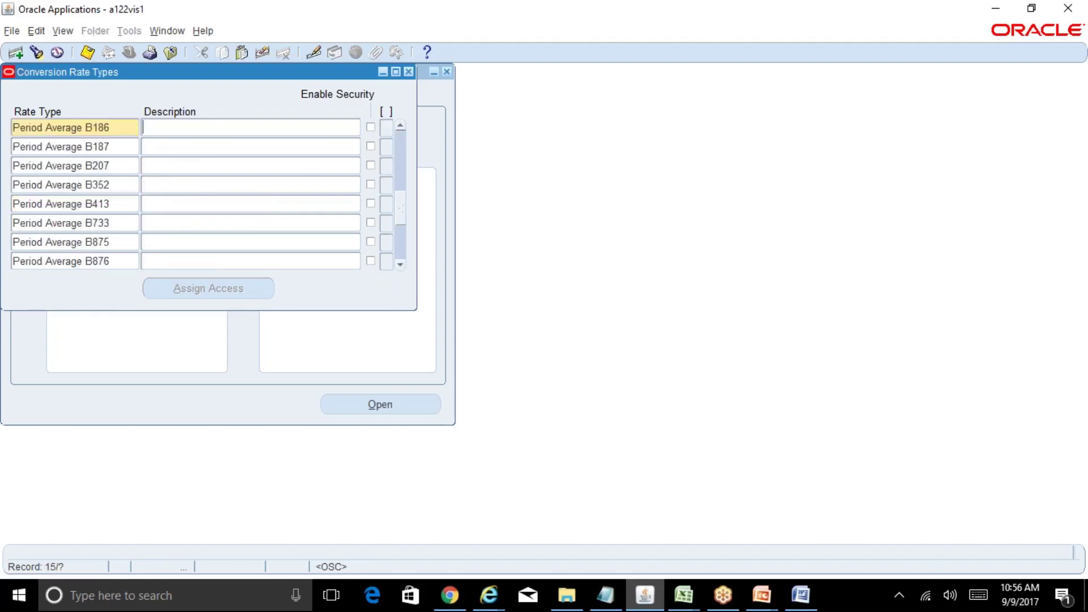
click(400, 167)
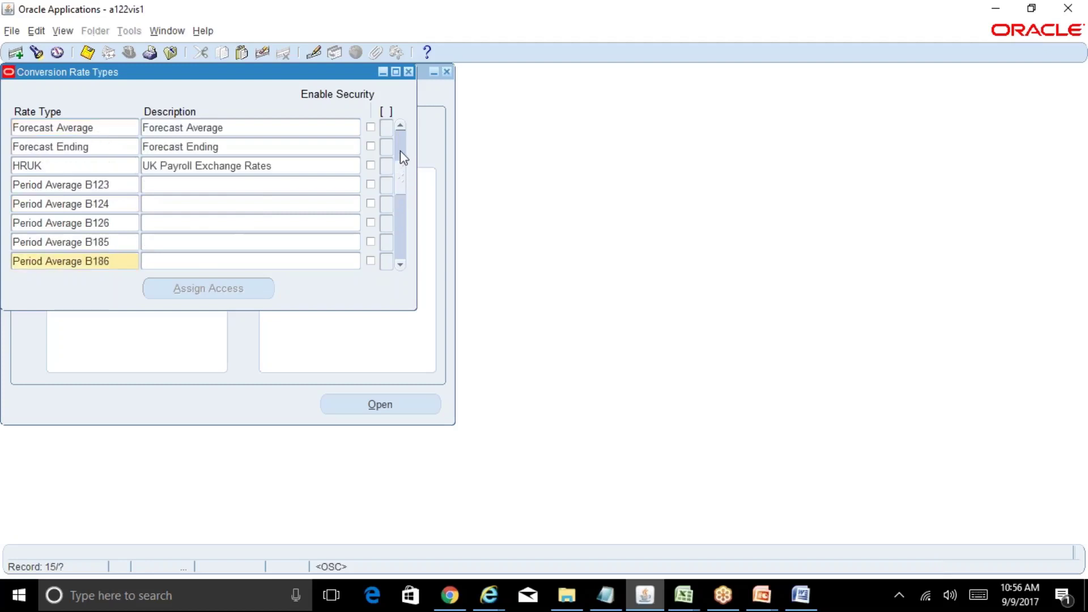
click(400, 149)
click(236, 165)
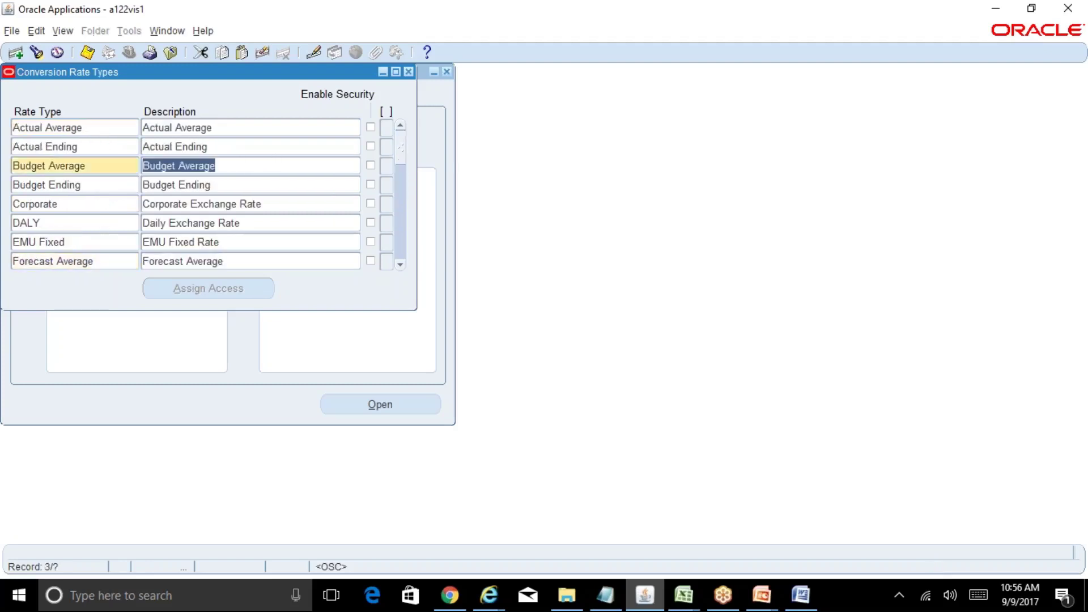
Query the Conversion Rate Types form for the rate type Spot
key(F11)
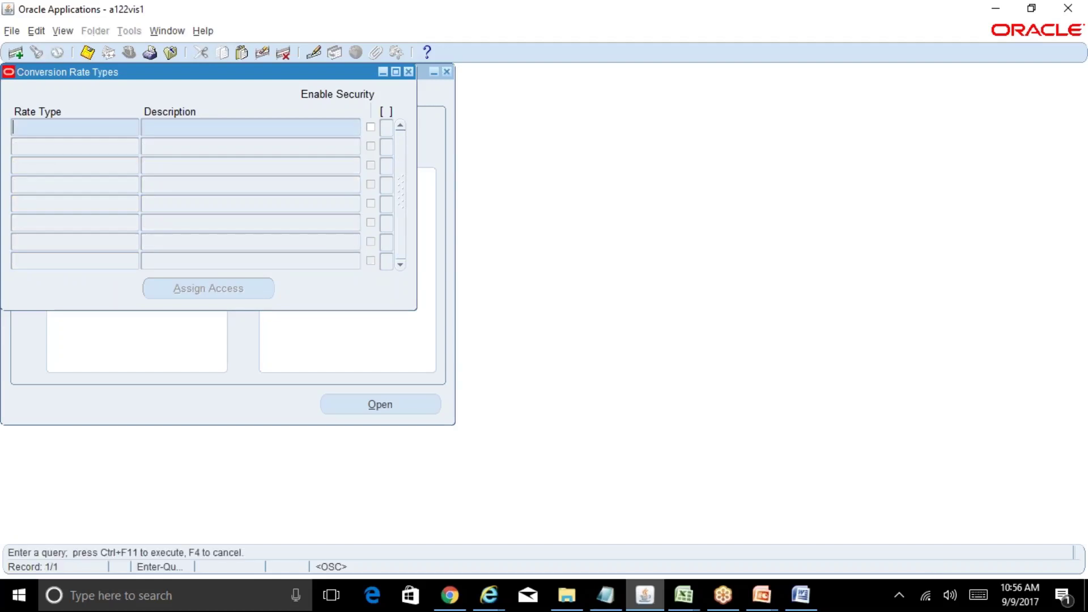
text(Spot)
key(ctrl+F11)
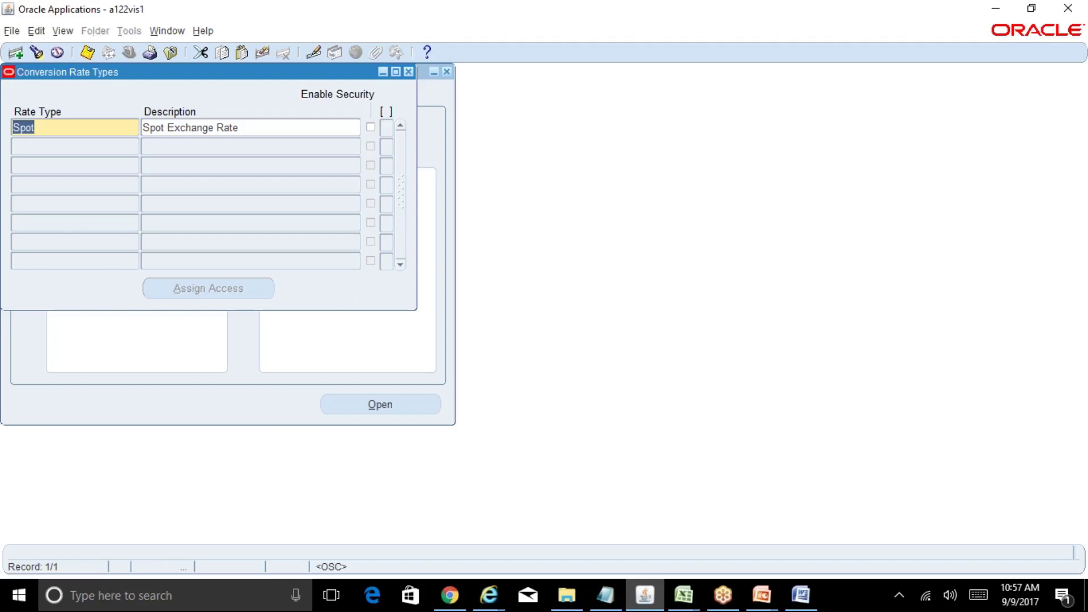
Switch to the R12 Table of Contents workbook in Excel and enter Entered Curr/Trx Curre in cell O18 of Running Notes
click(683, 595)
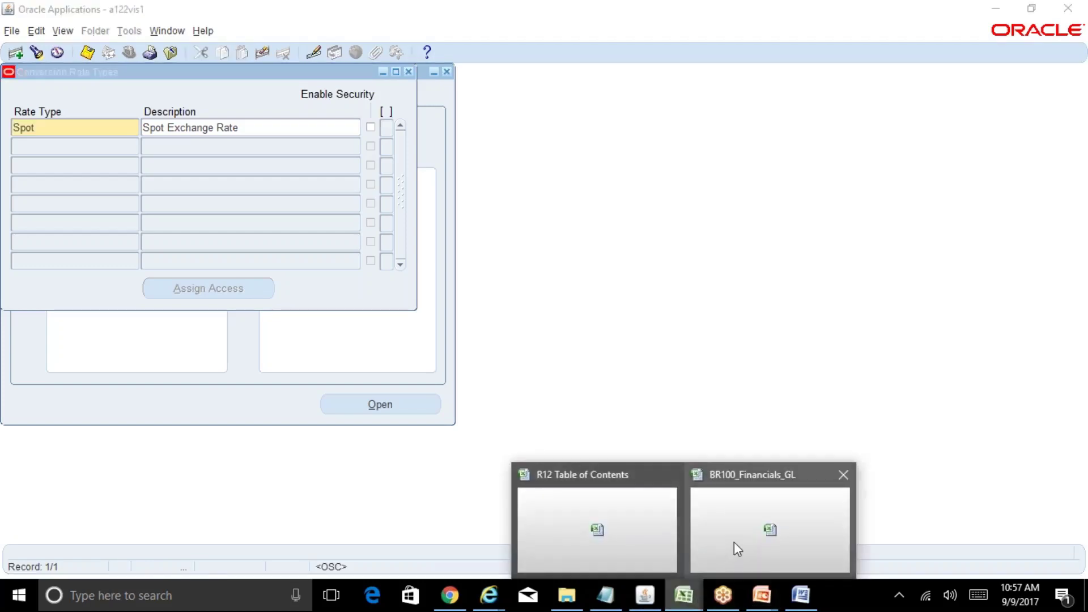
click(658, 527)
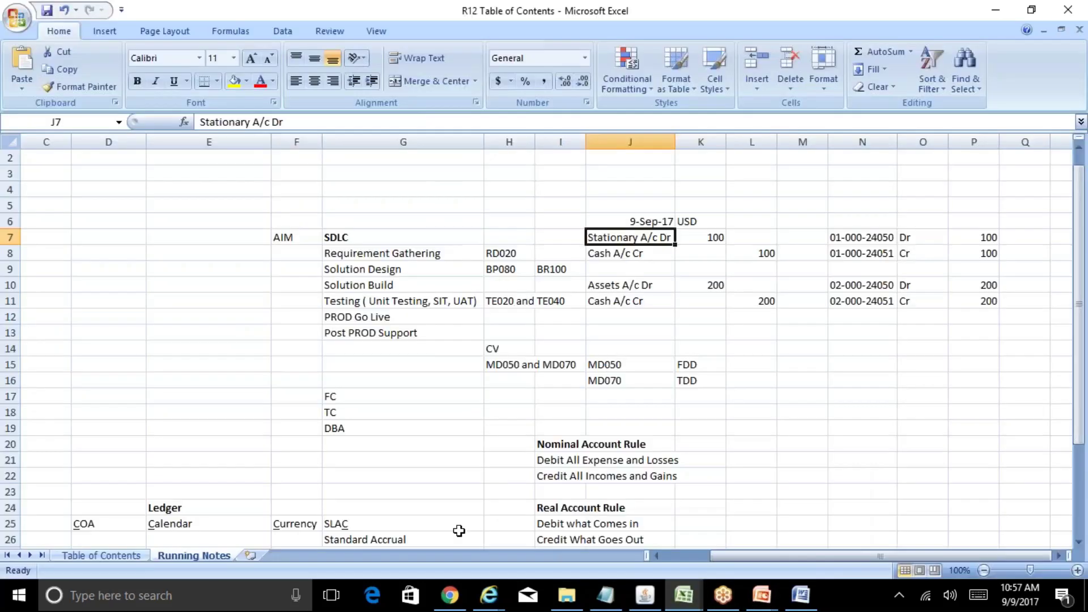
click(885, 402)
key(Down)
key(Right)
key(Right)
key(Right)
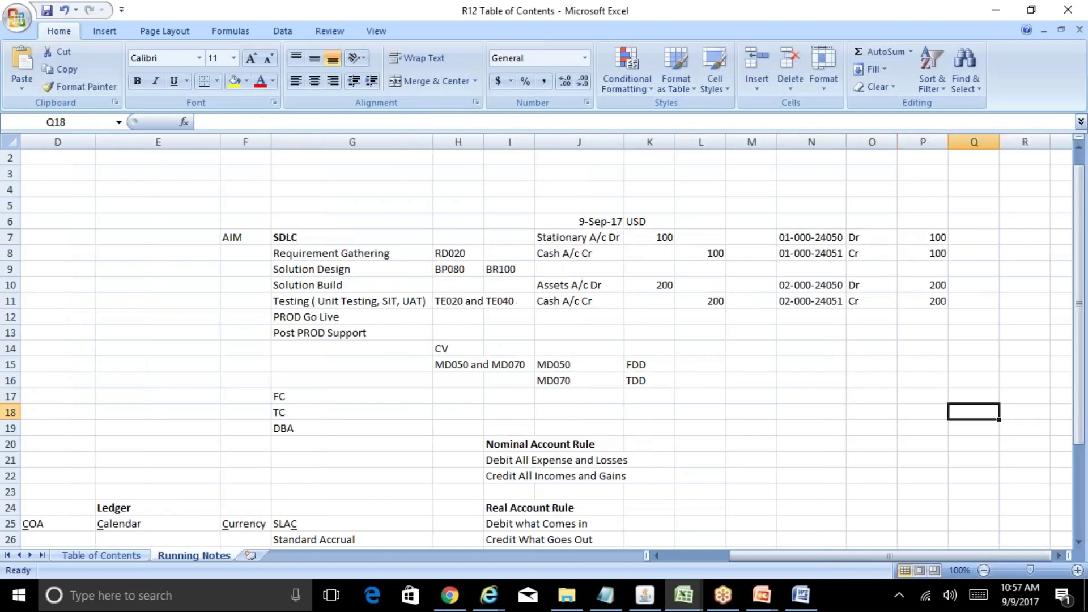
click(871, 412)
text(Entere)
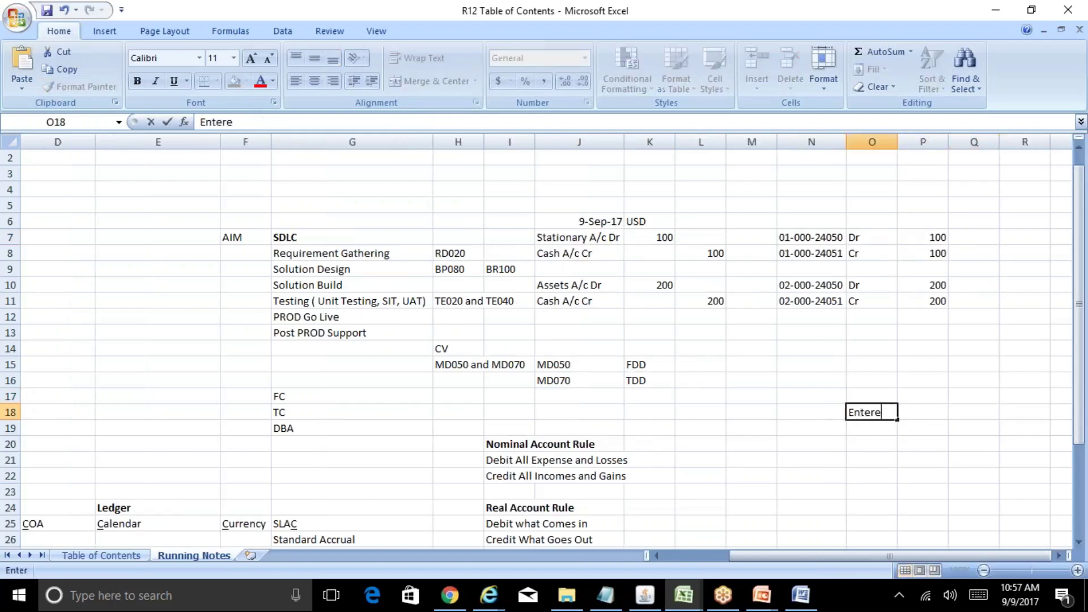
text(d Curr/Tra)
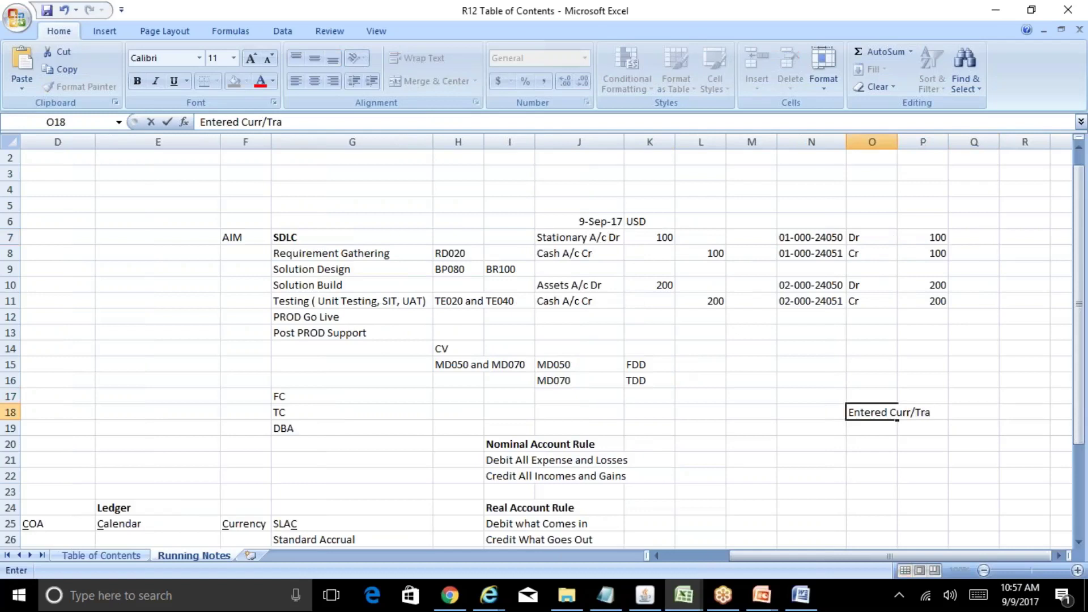
key(BackSpace)
text(x Curre)
click(922, 411)
Enter the heading Func Curr/Ledger Curr in cell R18 of Running Notes
click(1024, 412)
text(Func)
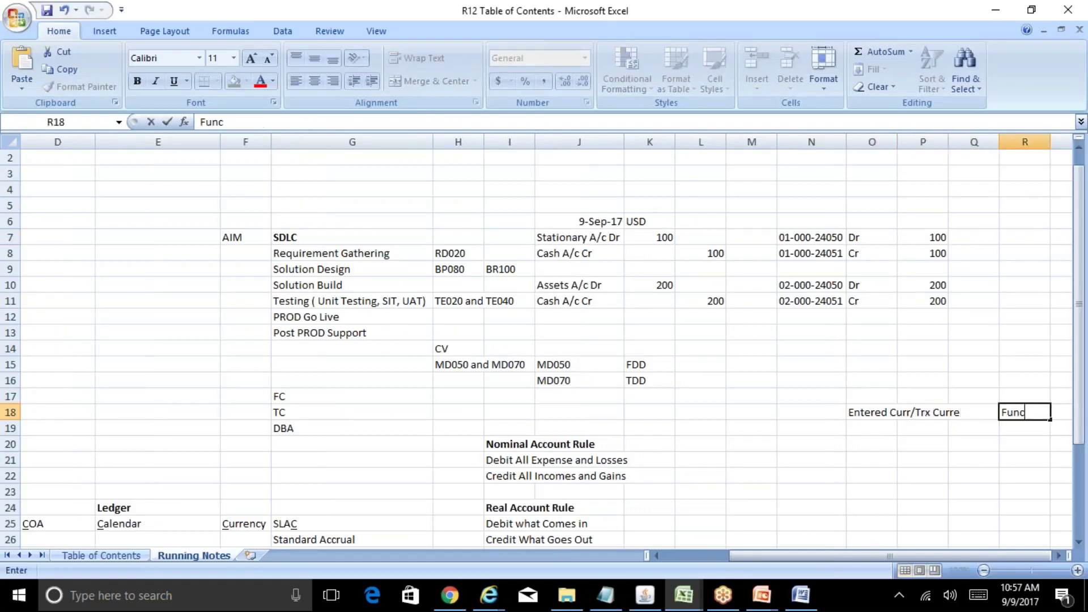
text( Curr/Ledger Curr)
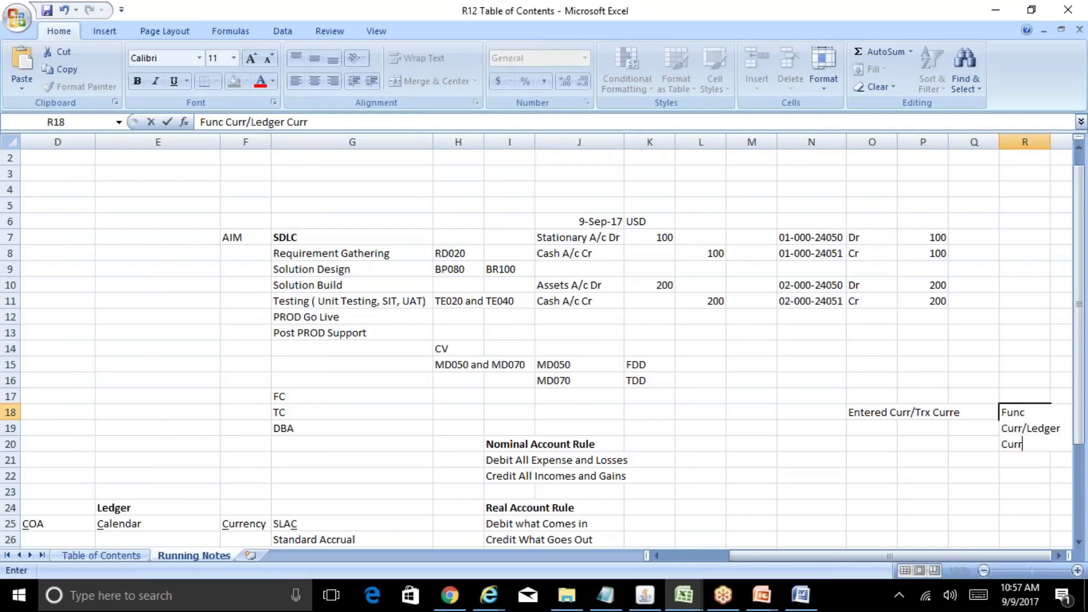
key(Return)
key(Right)
key(Right)
key(Right)
key(Right)
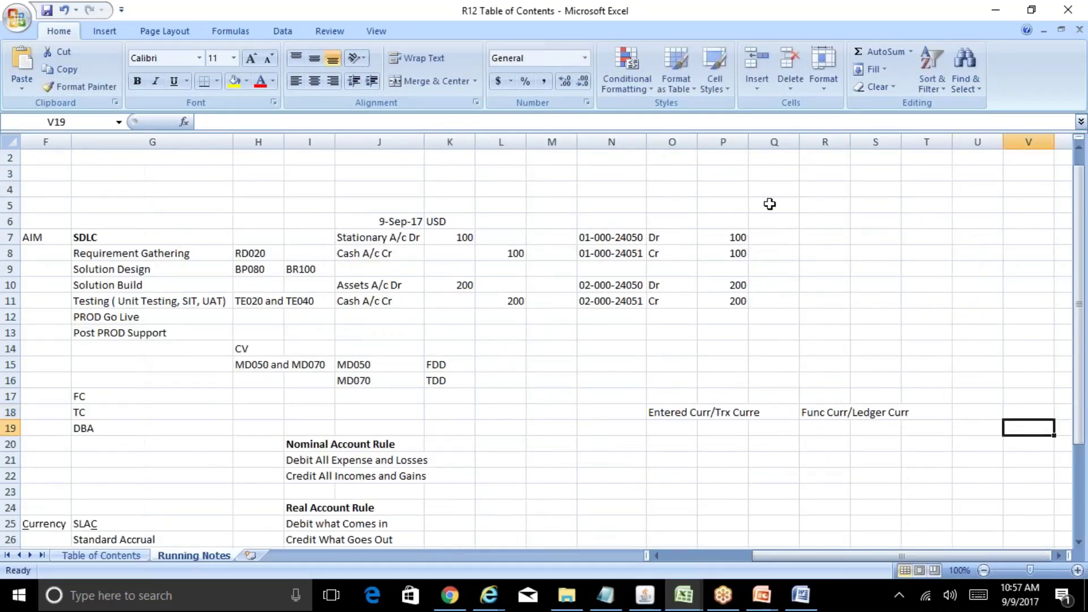
Widen column O to fit the Entered Curr/Trx Curre heading and turn on text wrapping for that cell
click(683, 410)
drag(697, 146, 781, 147)
click(417, 58)
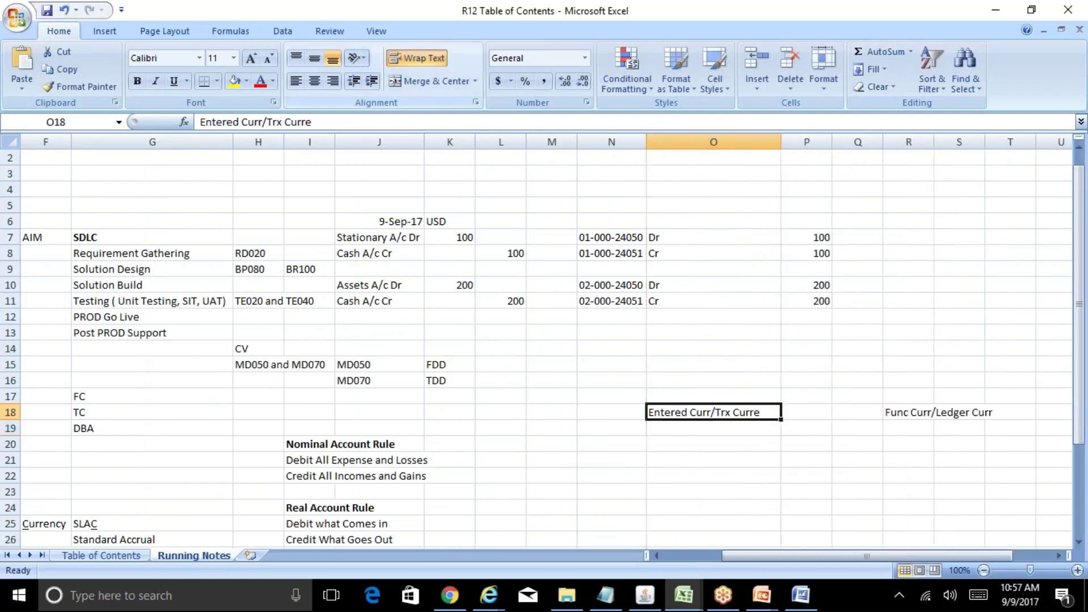
Correct the heading in cell O18 of Running Notes to Entered Curr/Trx Curr
key(Return)
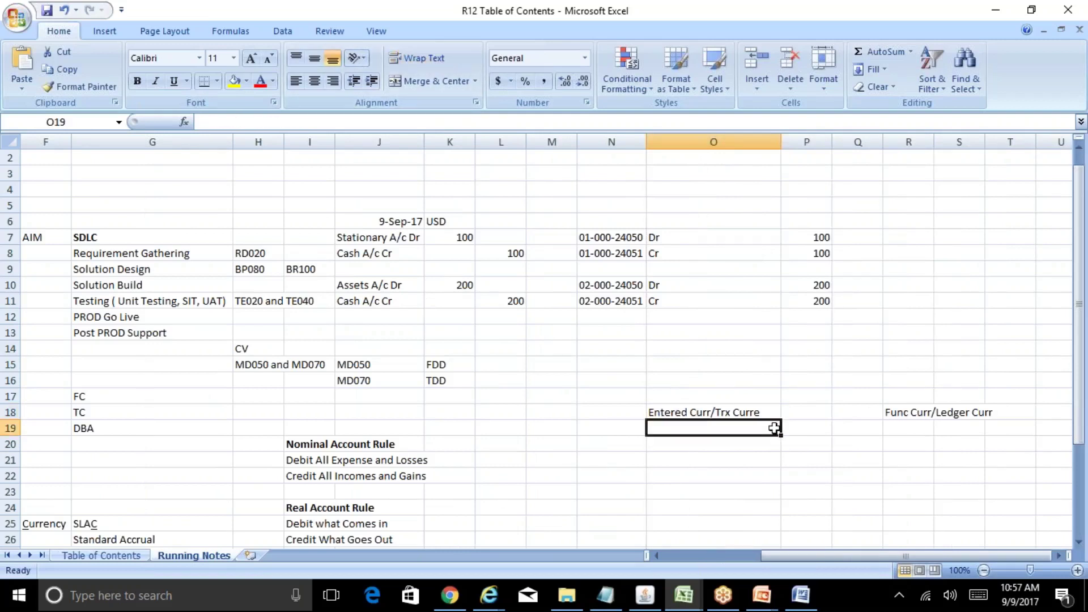
click(759, 417)
key(F2)
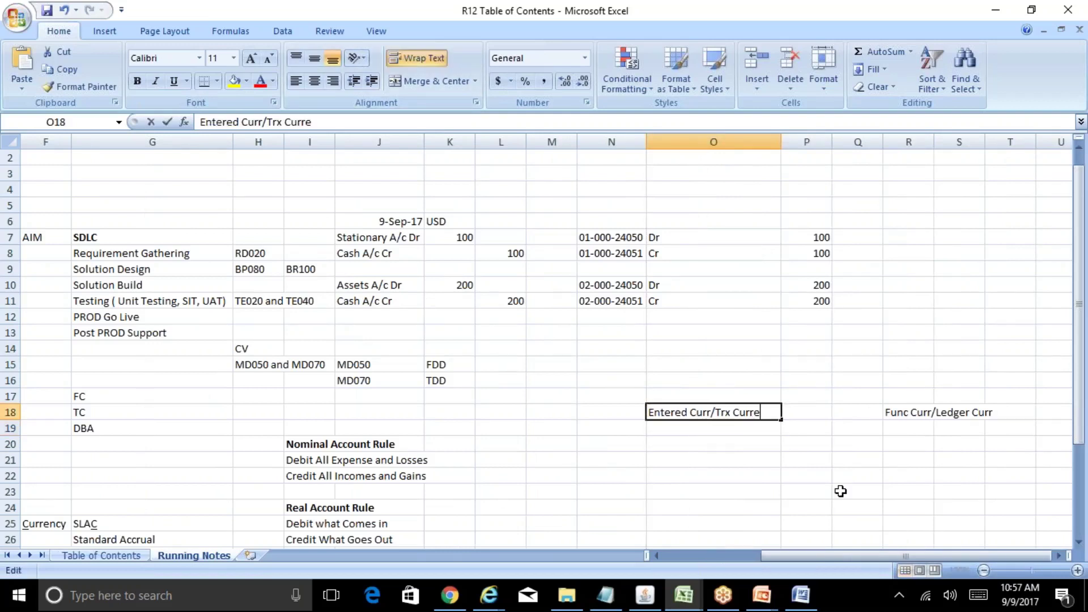
key(BackSpace)
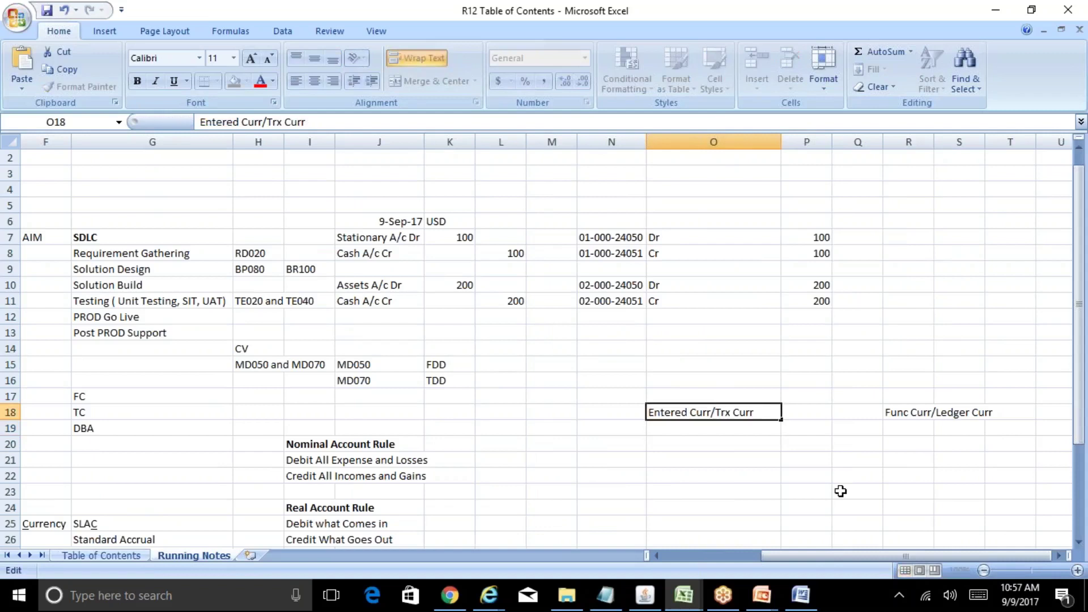
key(Return)
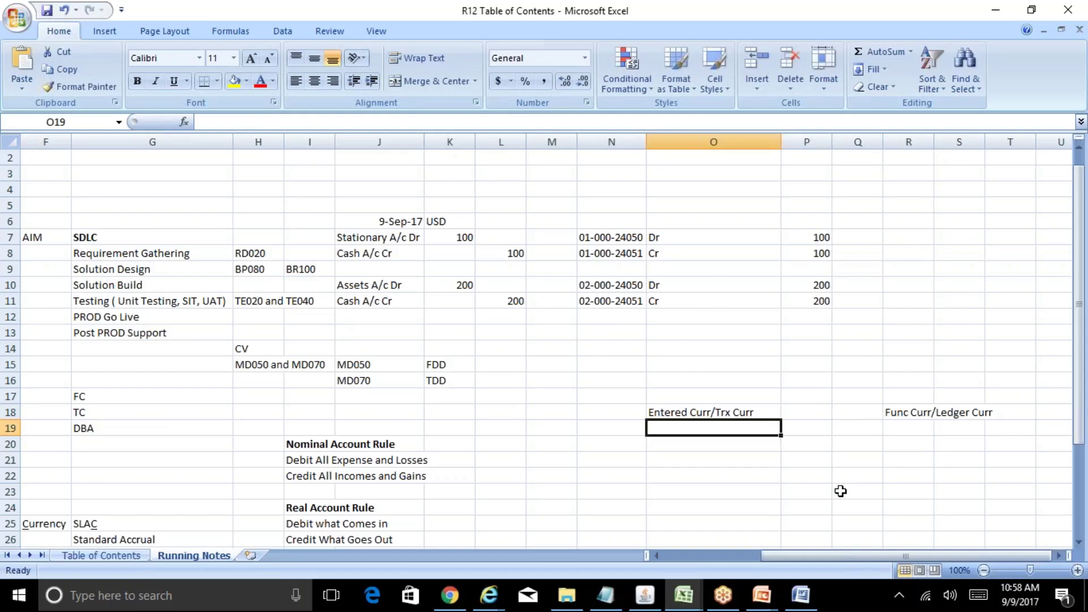
Enter INR in cell R19, under the Func Curr/Ledger Curr heading
key(Right)
key(Right)
key(Right)
text(INR)
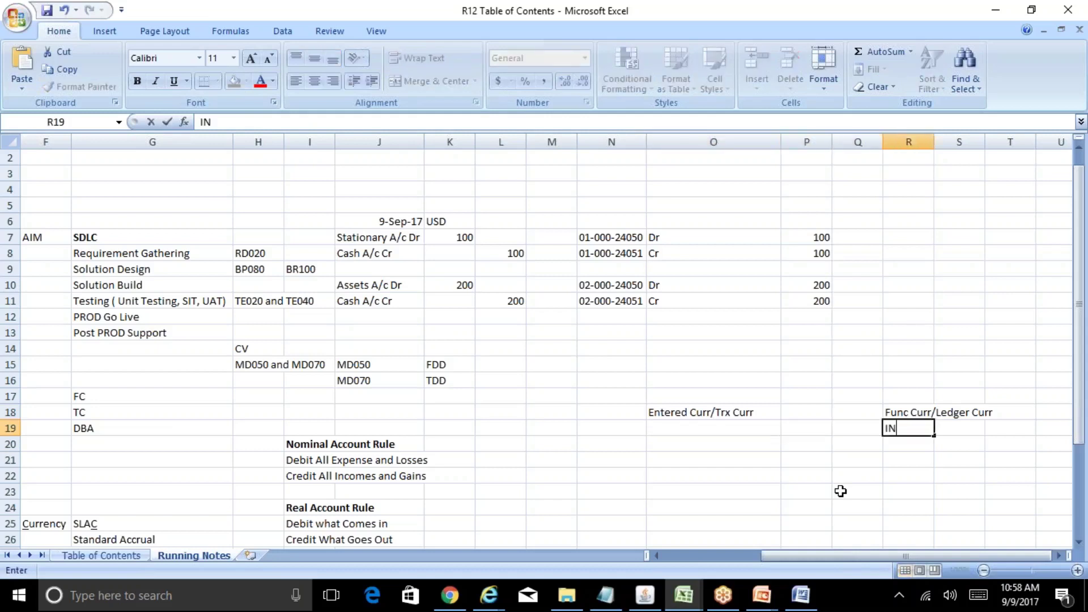
key(Return)
Enter USD in cell P19 as the entered currency, on the same row as INR
key(Up)
key(Left)
key(Left)
key(Left)
key(Left)
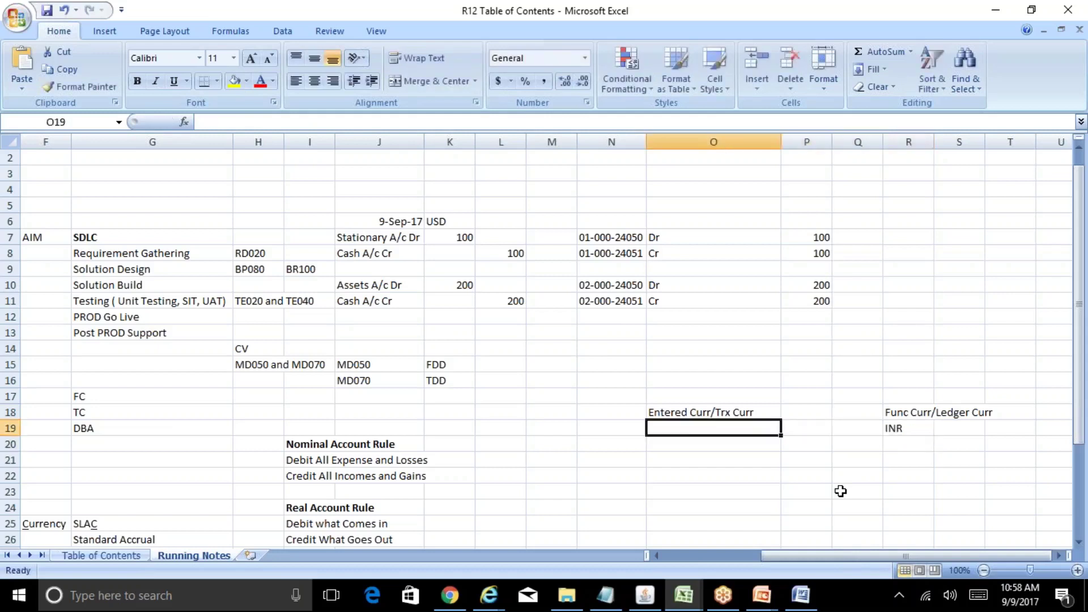
key(Right)
key(Right)
text(USD)
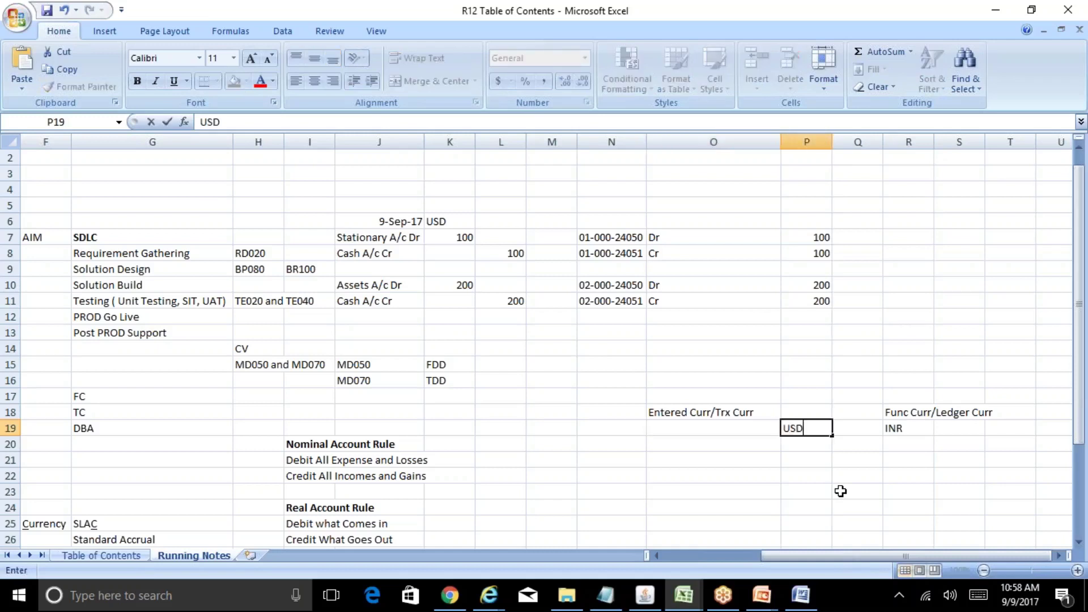
key(Return)
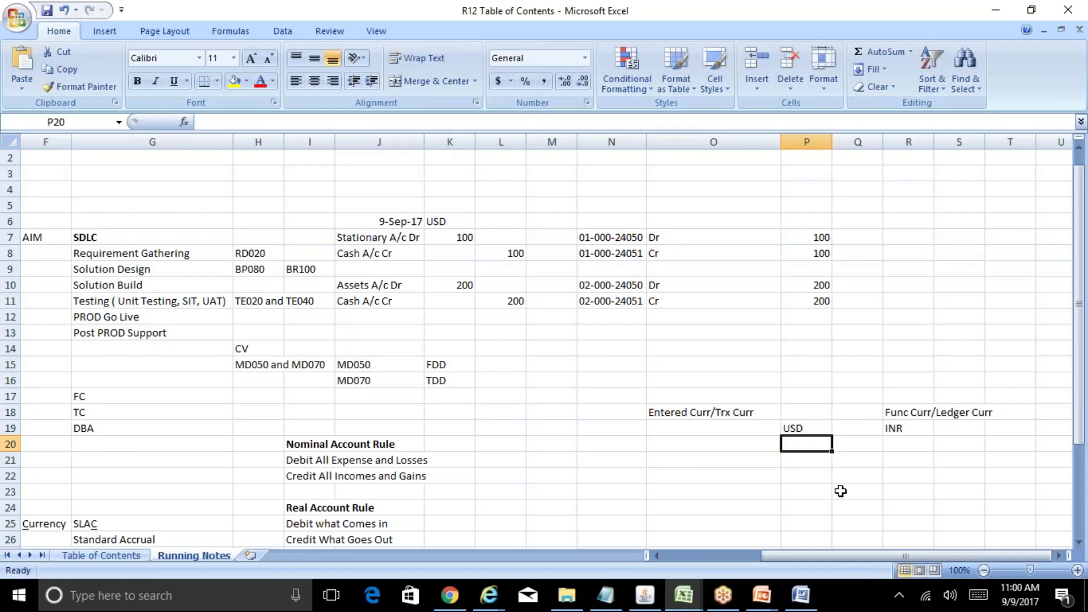
List the conversion rate types Spot in cell N19 and Corporate in cell N20
key(Up)
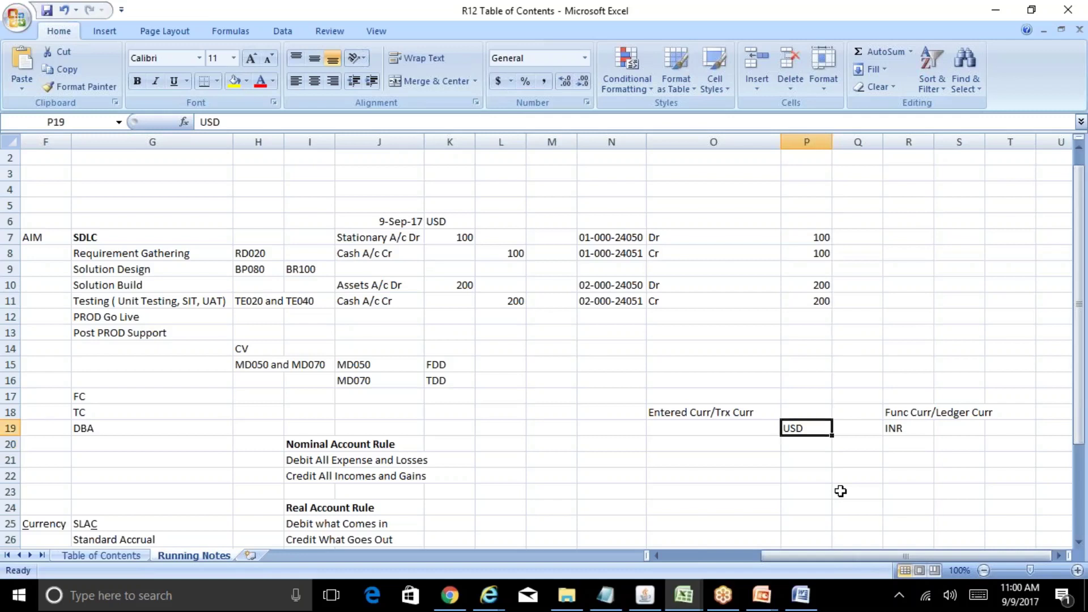
key(Left)
key(Left)
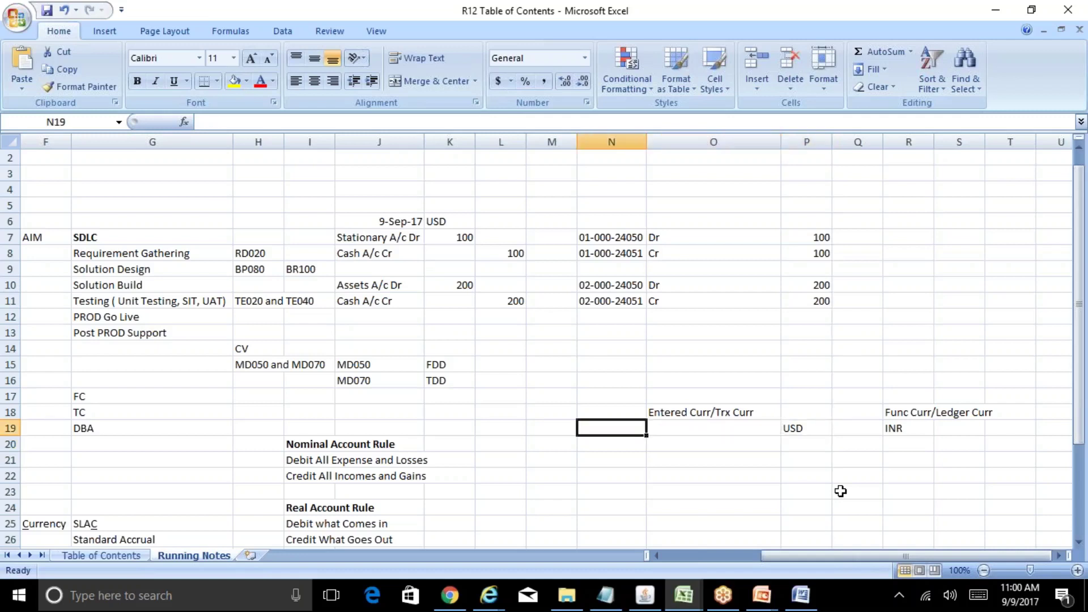
text(Spot)
key(Return)
text(Corporate)
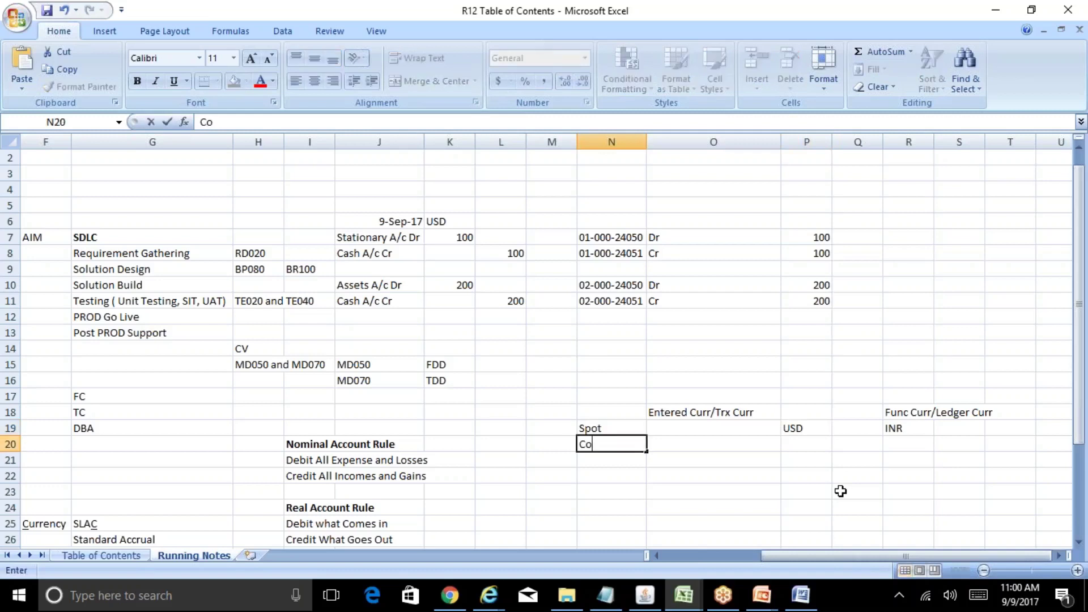
key(Return)
key(Up)
key(Up)
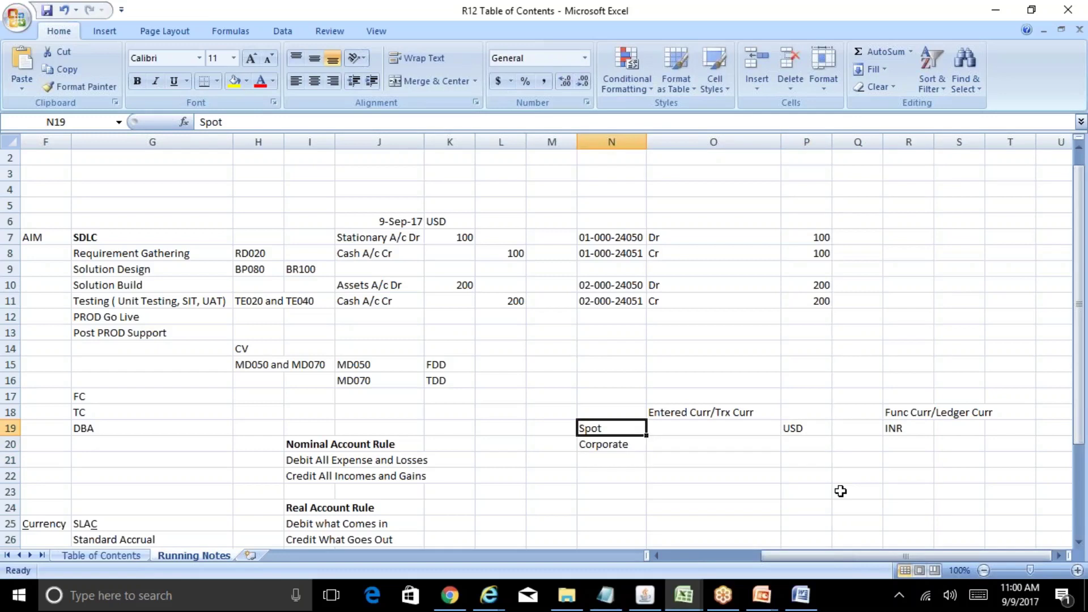
key(Right)
key(Right)
key(Down)
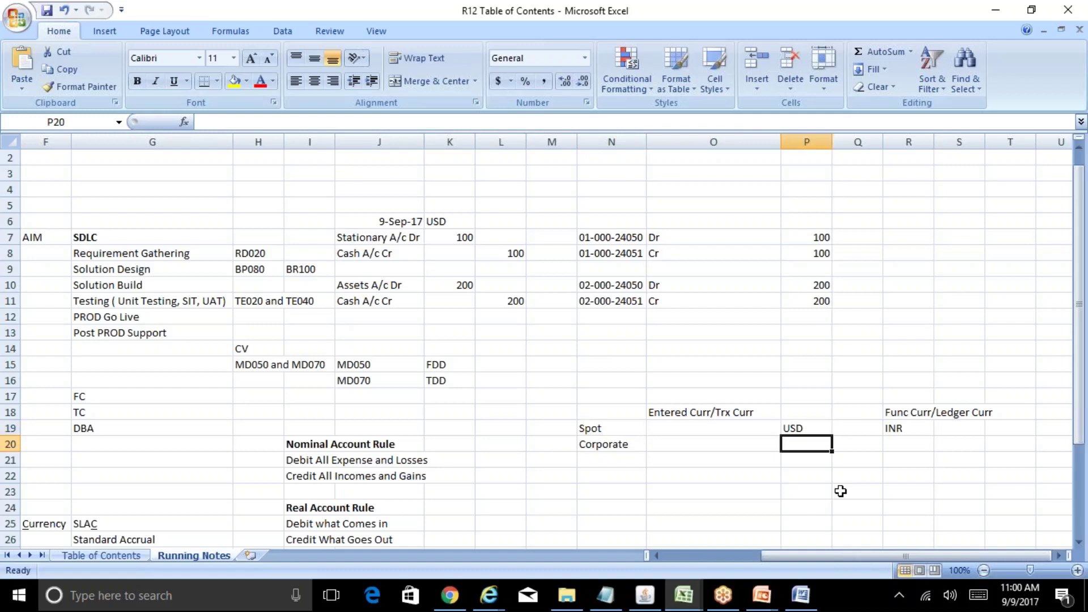
key(Left)
key(Left)
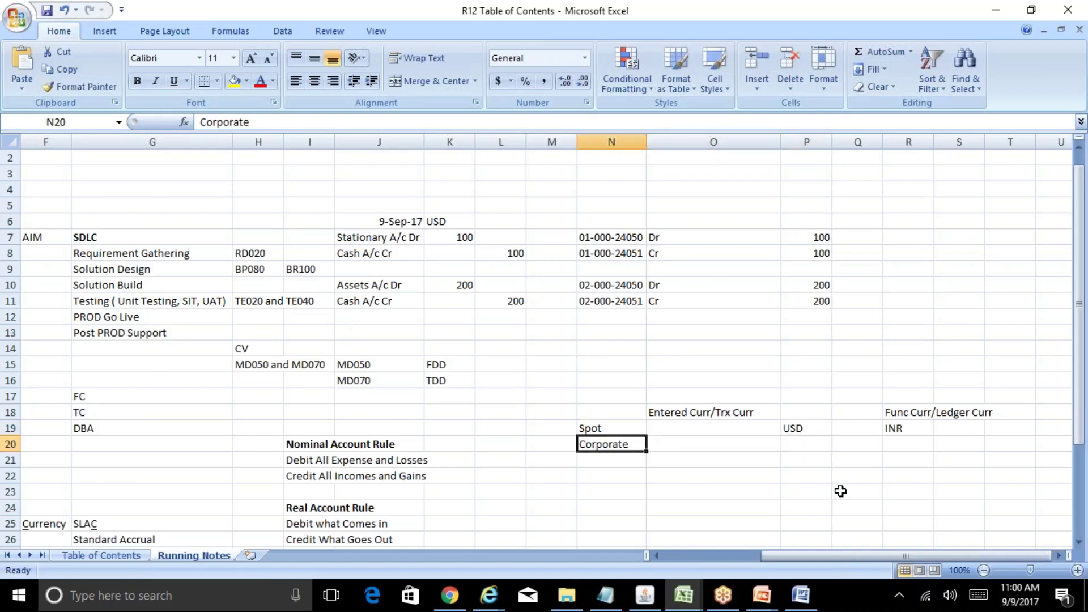
key(Up)
key(Down)
key(Up)
key(Down)
key(Up)
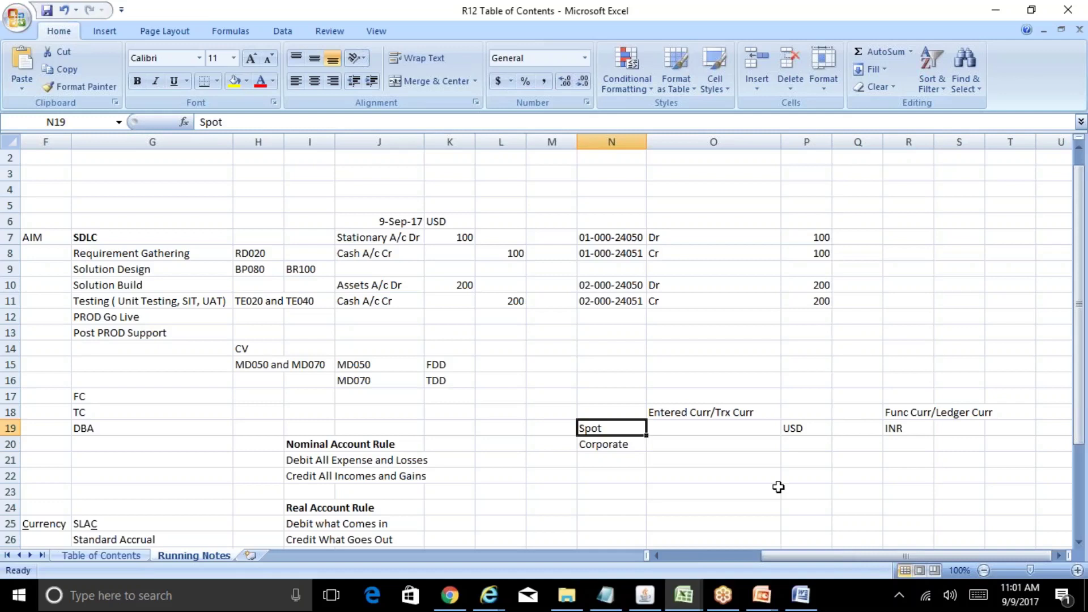
key(Down)
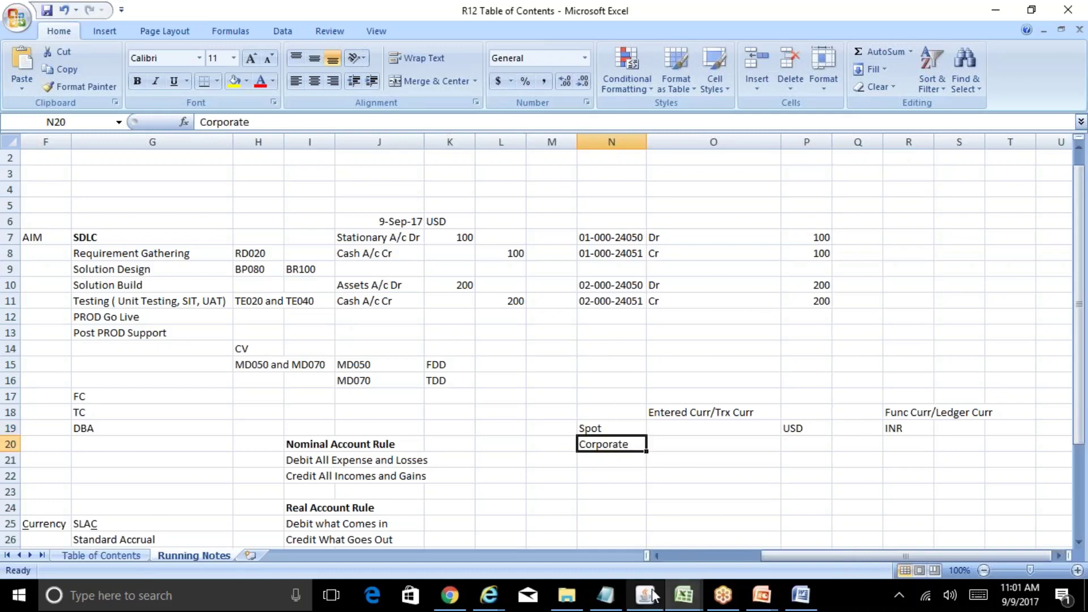
Switch to Oracle Applications, close Conversion Rate Types and open the Daily Rates form by searching the form functions for %rate%
key(alt+Tab)
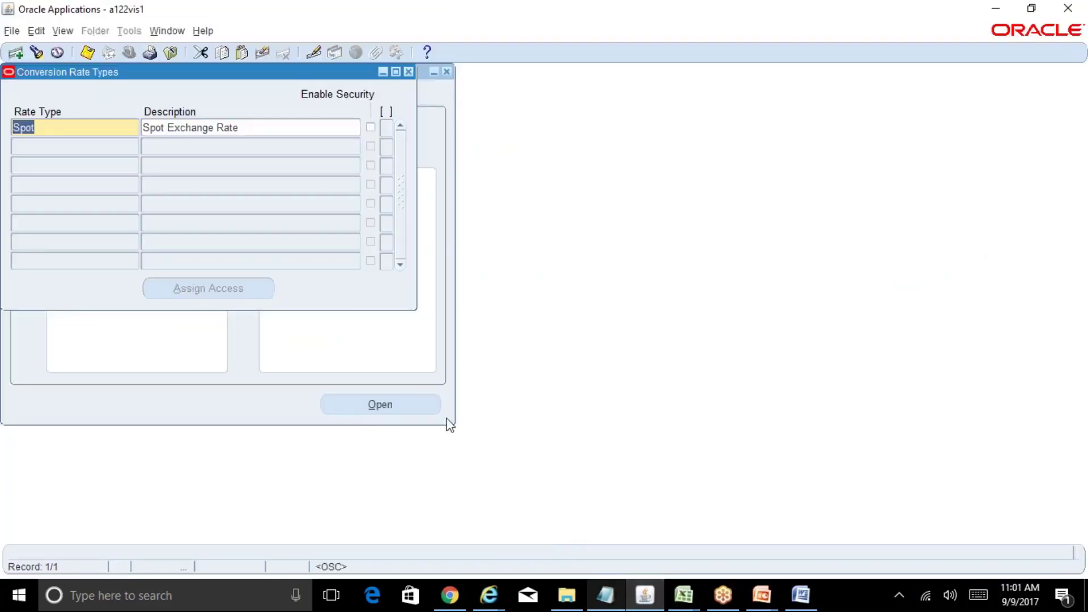
click(408, 71)
key(ctrl+l)
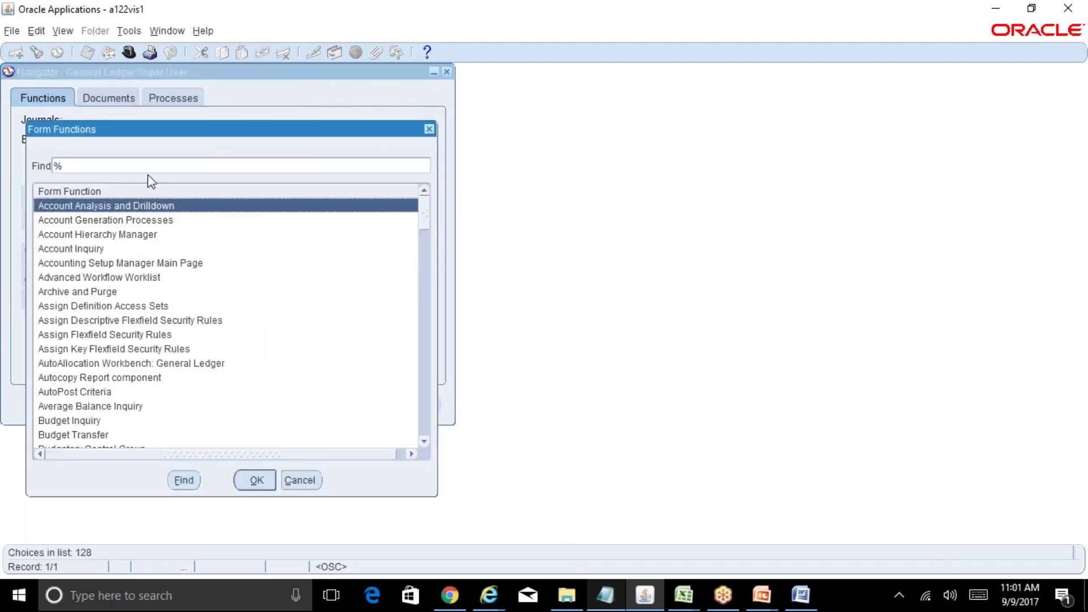
text(rate%)
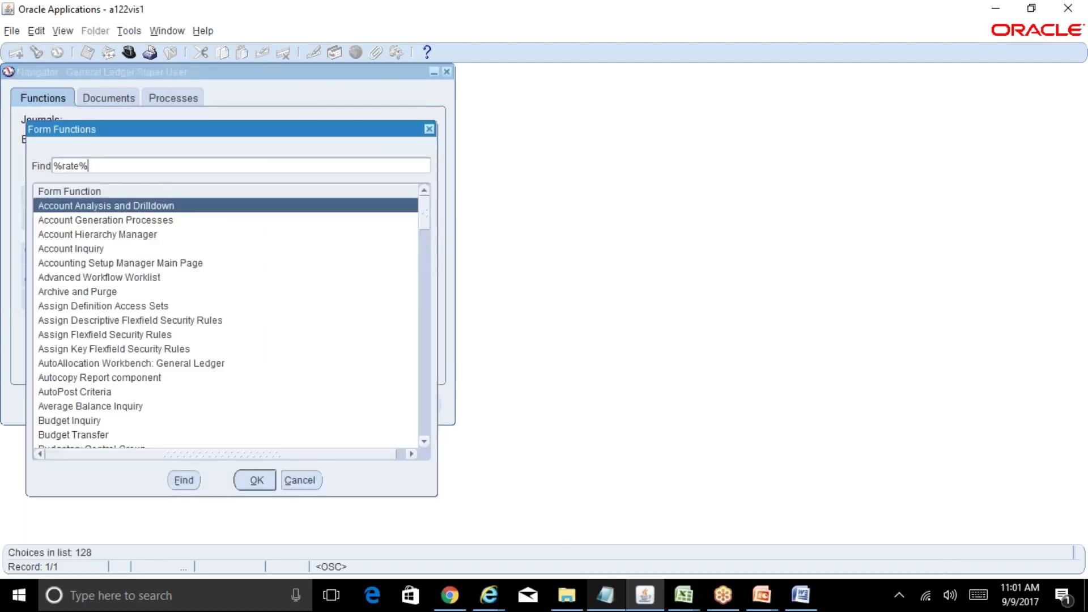
key(Return)
key(Down)
key(Return)
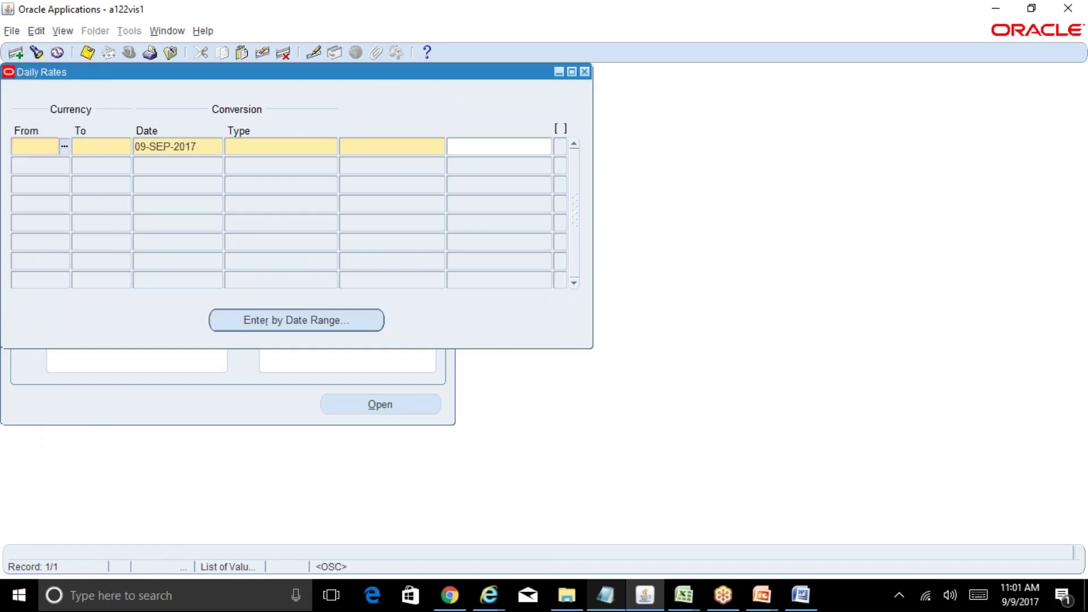
Query the Daily Rates form for conversions from USD to INR and review the first record's type and rates
key(F11)
text(USD)
key(Tab)
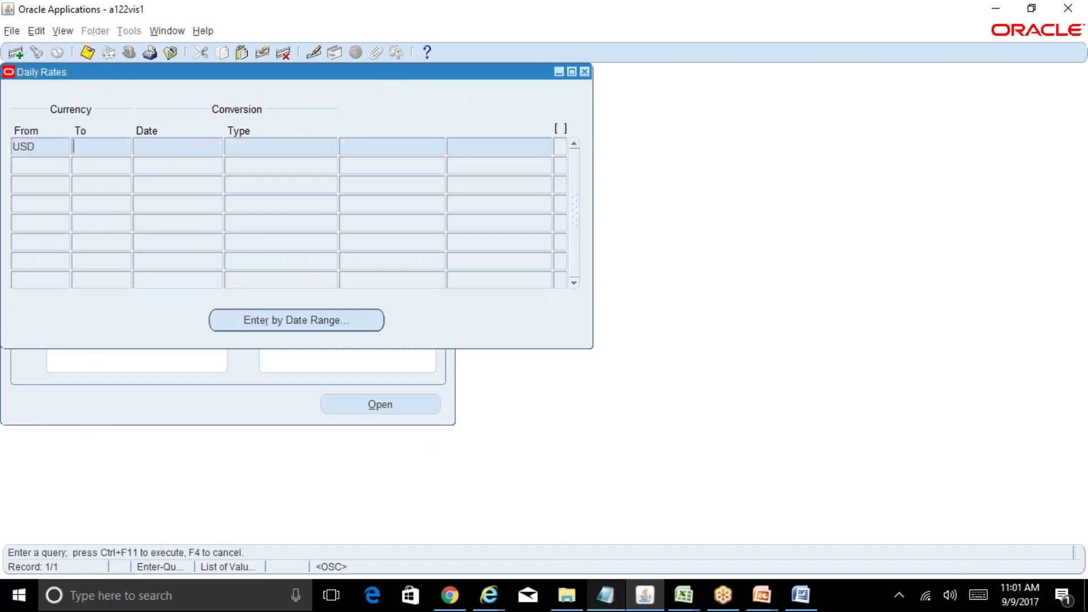
text(INR)
key(Tab)
key(ctrl+F11)
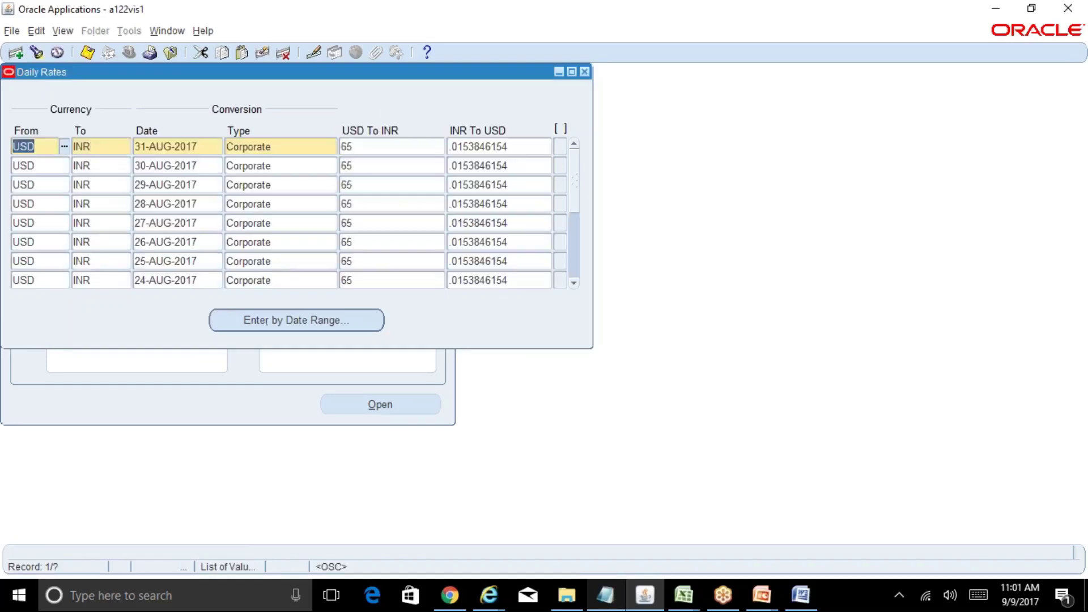
click(295, 149)
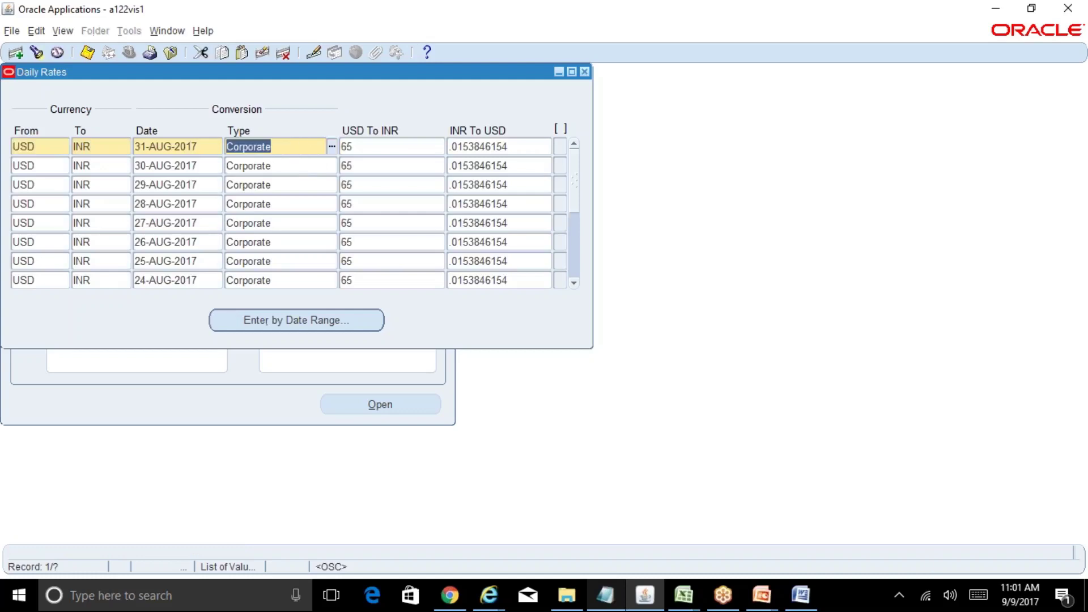
click(374, 146)
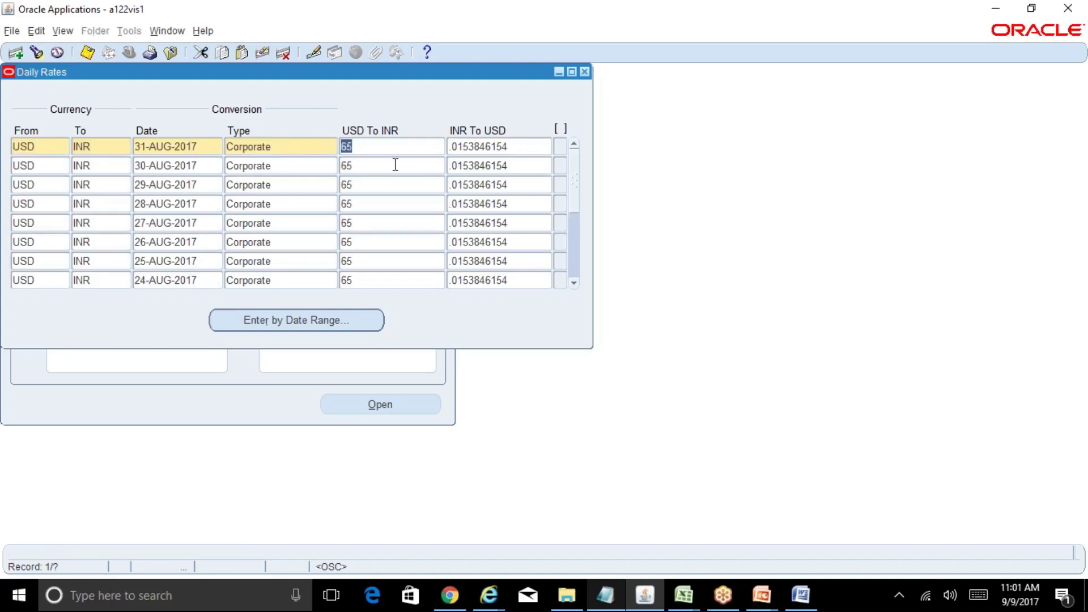
click(526, 149)
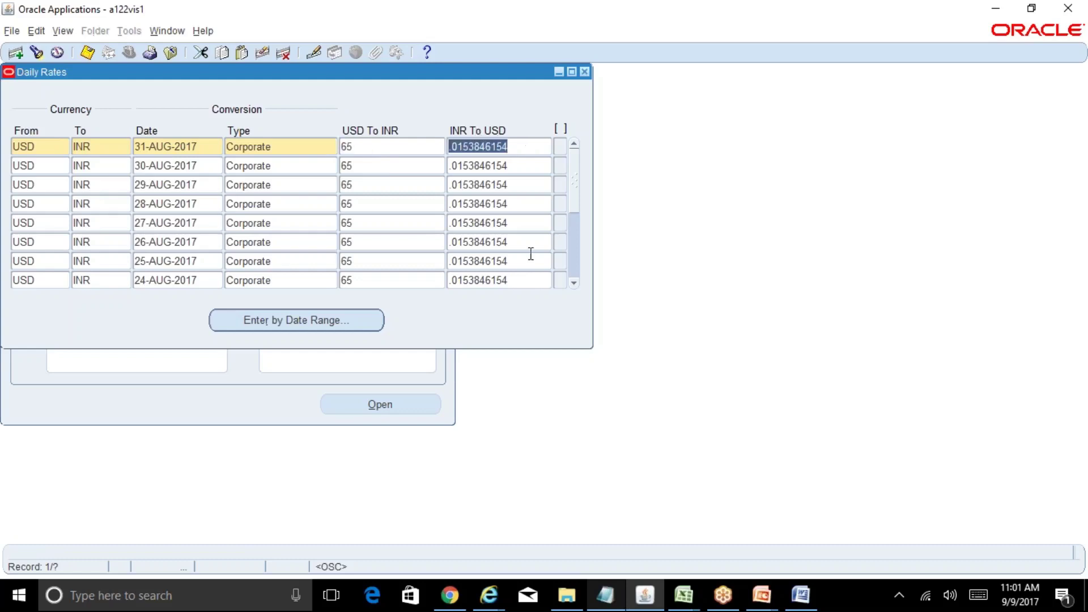
click(308, 149)
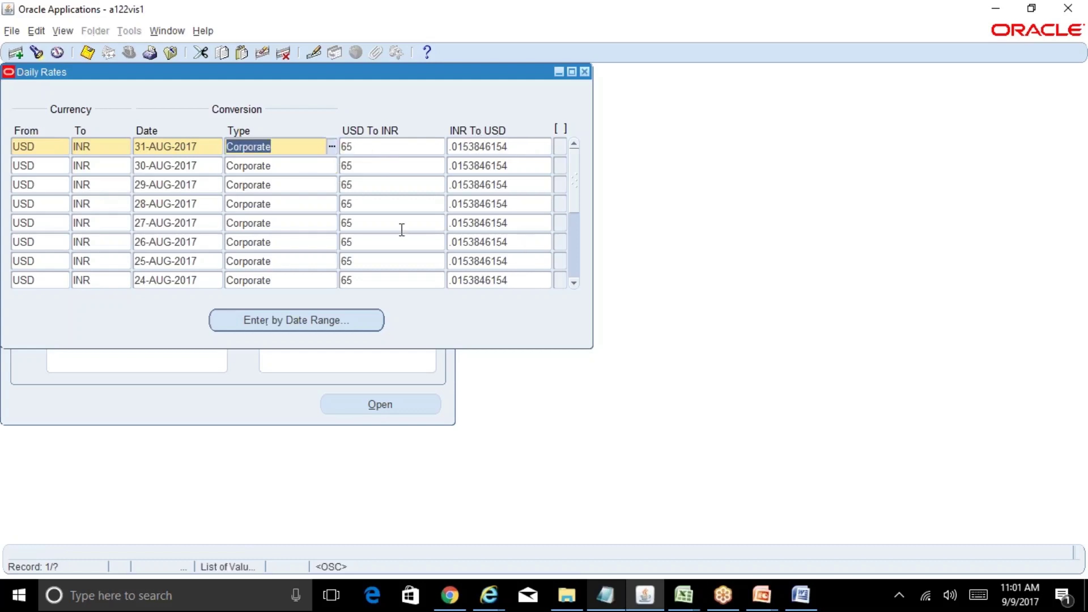
Add a new daily rate record from USD to INR with the conversion date 31-AUG-2017
key(ctrl+Down)
text(USD)
key(Tab)
text(INR)
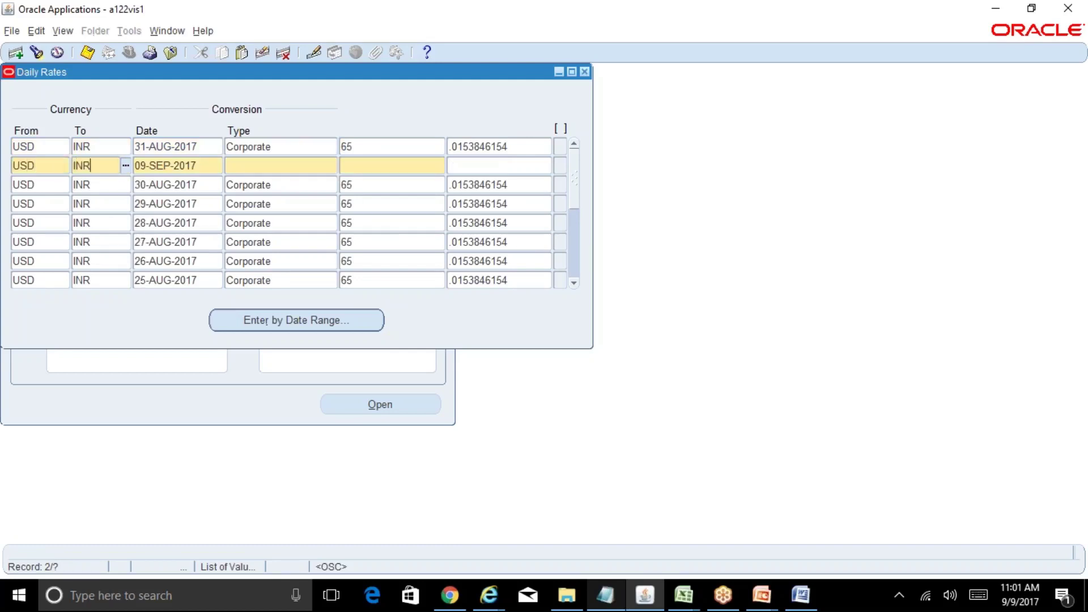
key(Tab)
text(31-AUG-201)
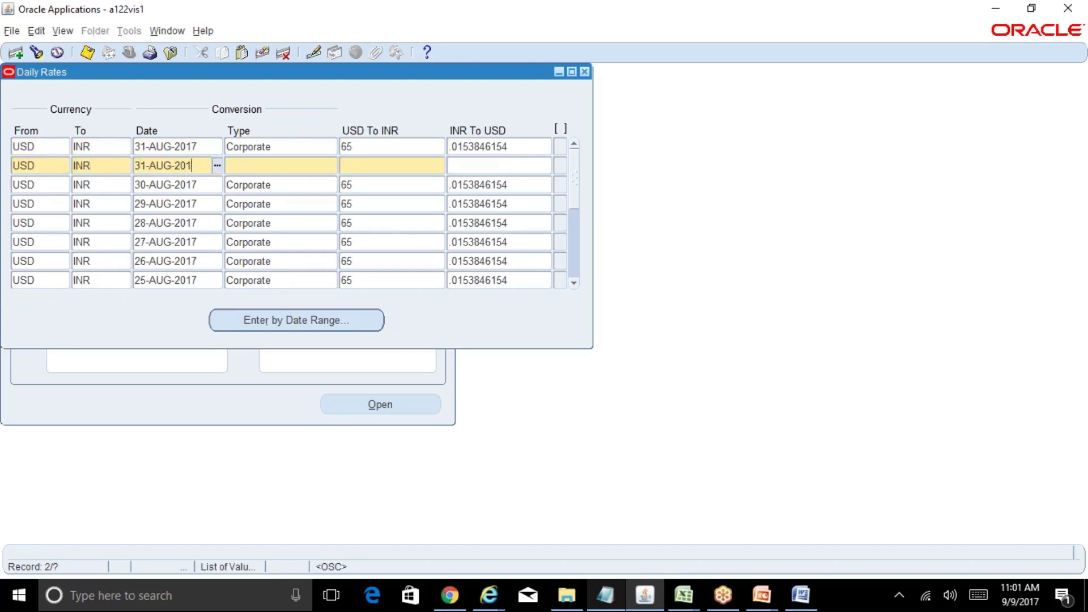
text(7)
key(Tab)
Set the new record's conversion type to Spot and its USD to INR rate to 66, and save it
key(ctrl+l)
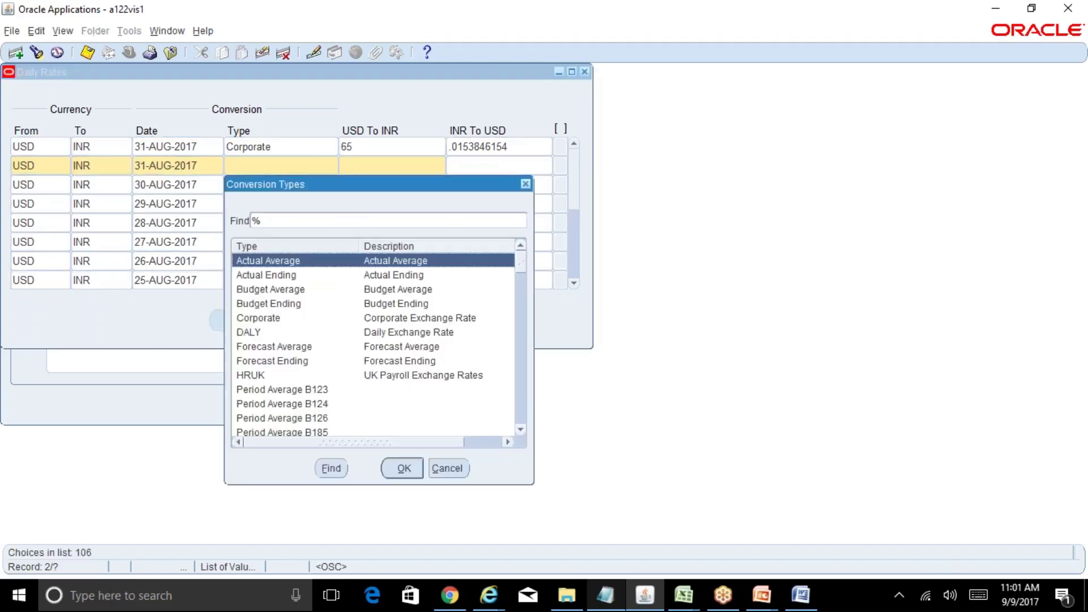
text(s)
key(Return)
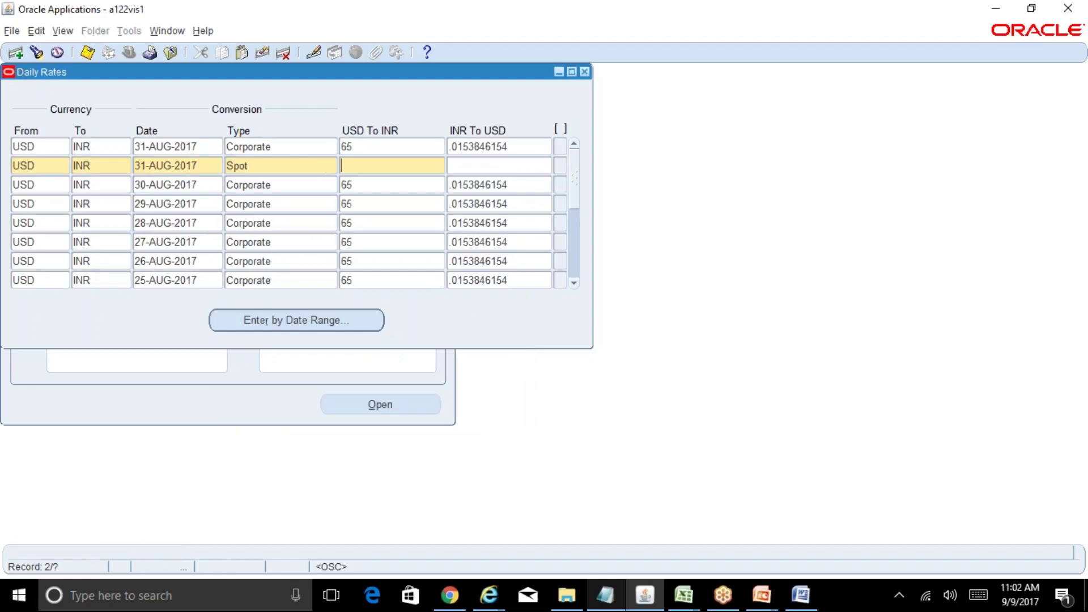
text(66)
key(Tab)
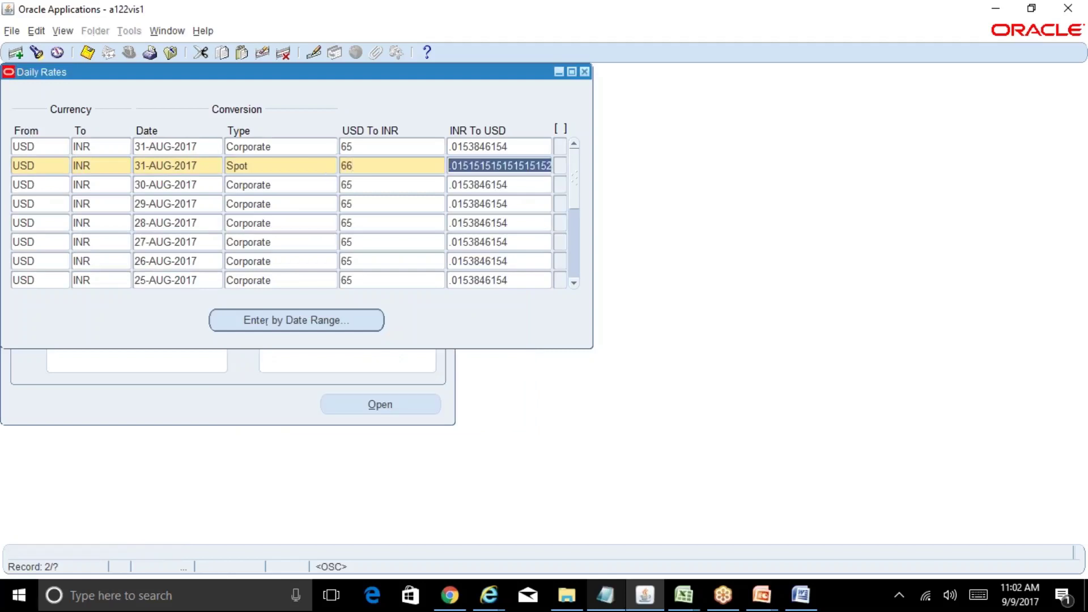
key(ctrl+s)
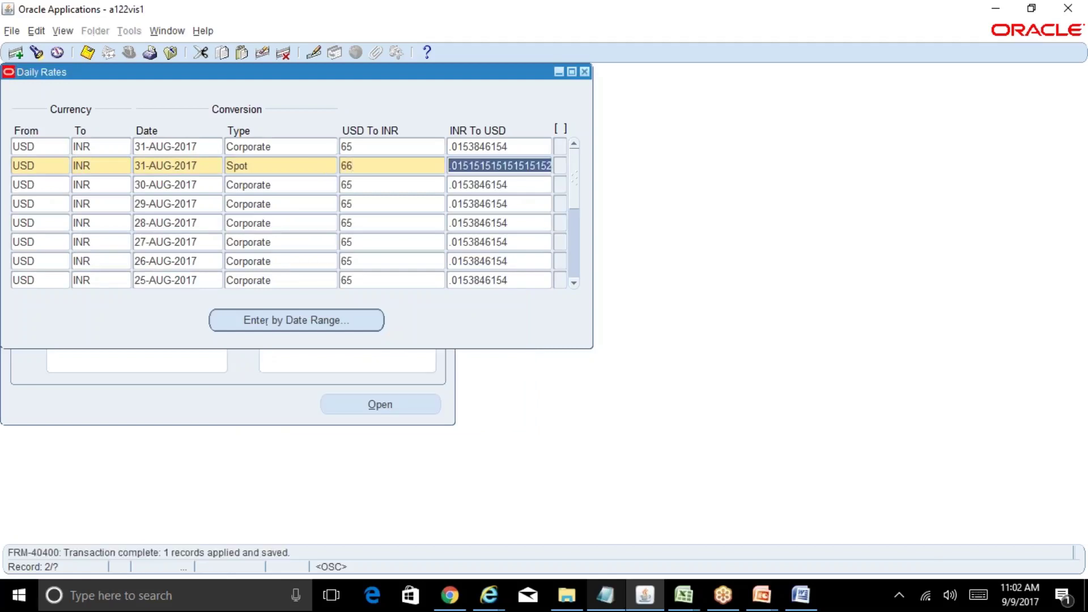
Compare the 31-AUG-2017 Spot record with the Corporate record for 30-AUG-2017 in Daily Rates
click(272, 165)
click(282, 184)
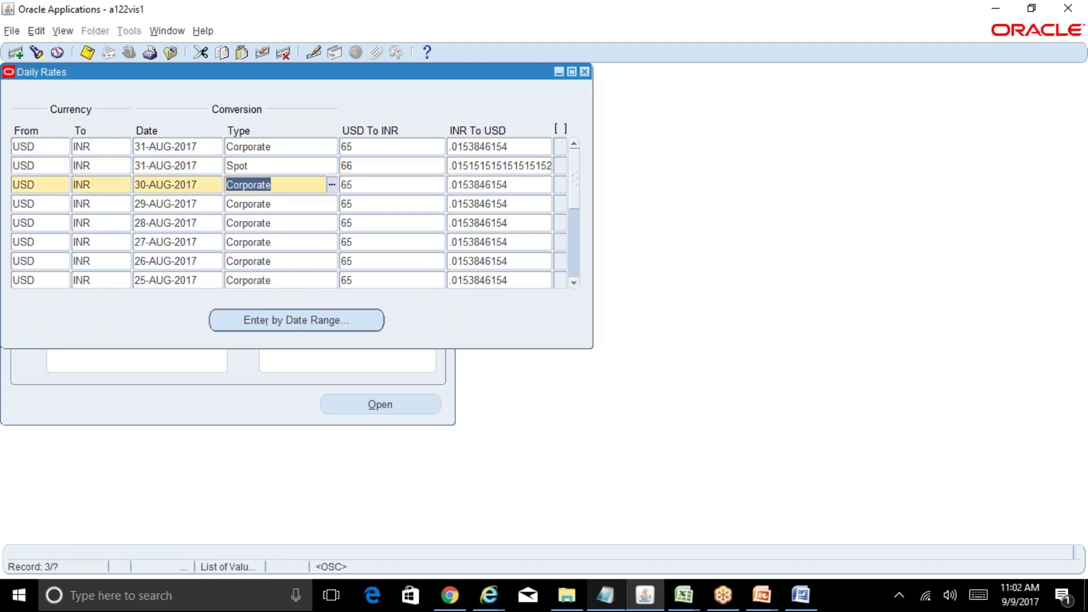
click(401, 184)
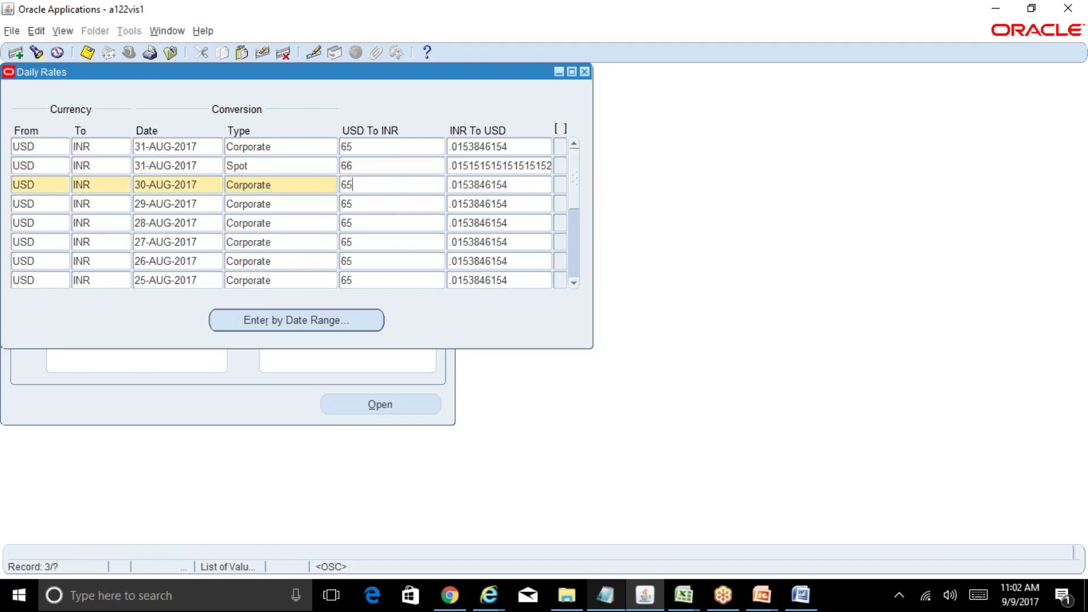
click(267, 165)
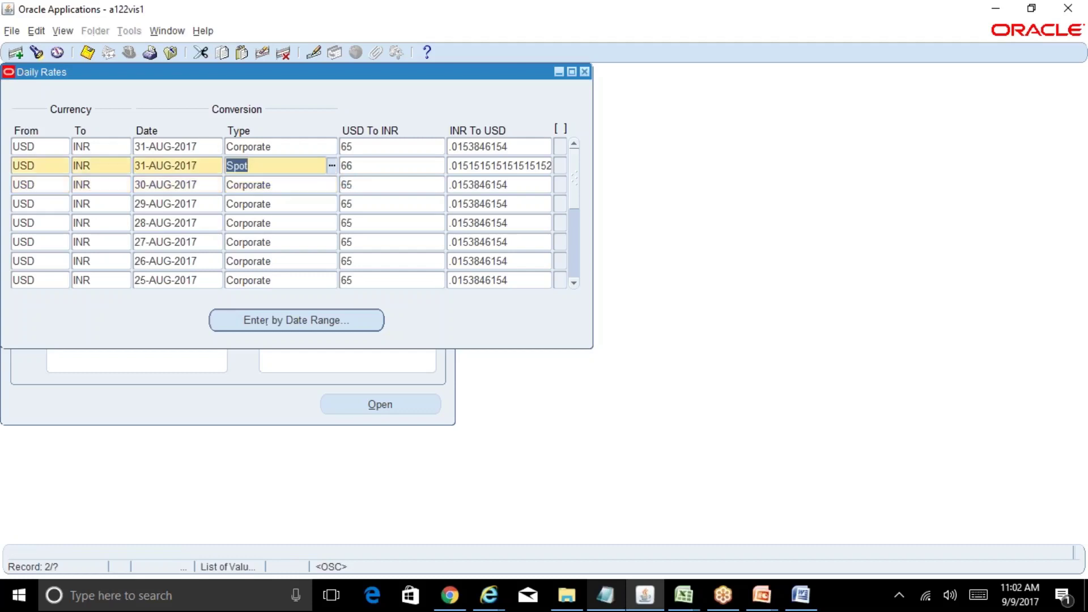
Review the 30-AUG-2017 Corporate and 31-AUG-2017 Spot conversion types once more and close the Daily Rates form
click(279, 182)
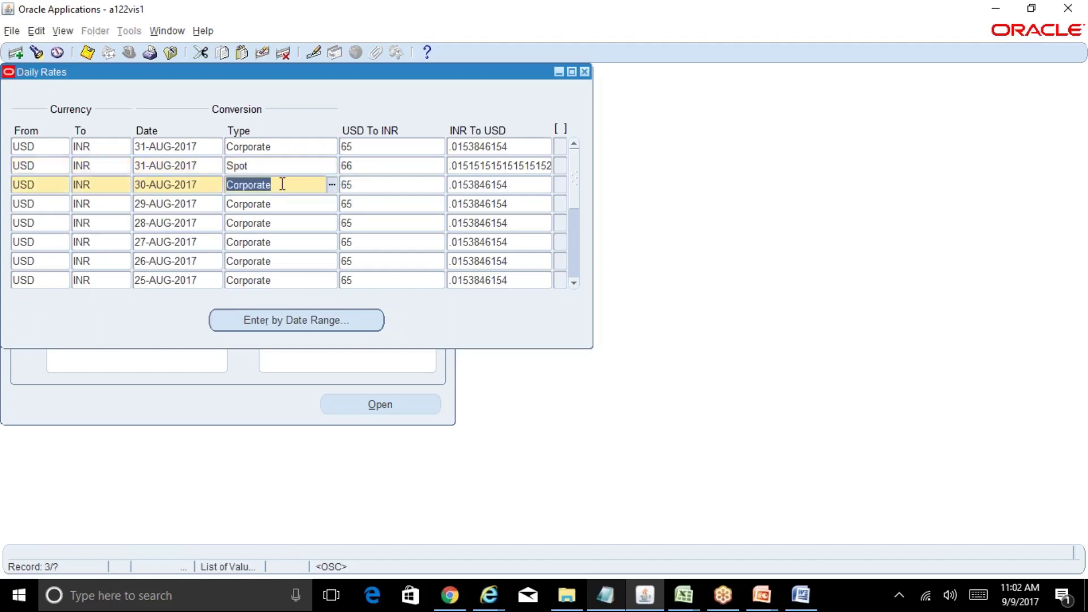
click(282, 184)
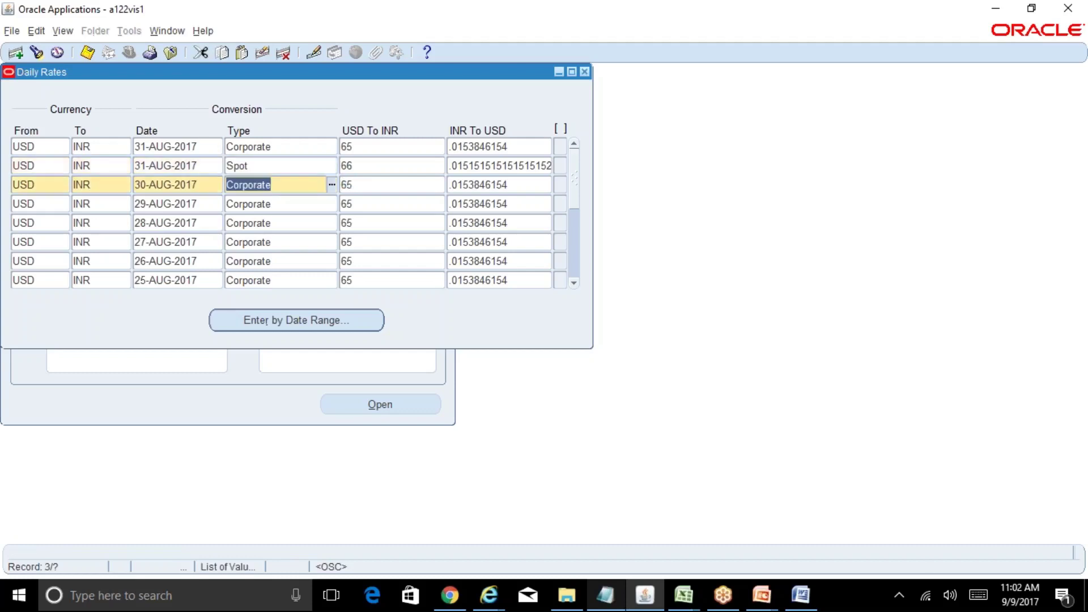
click(261, 167)
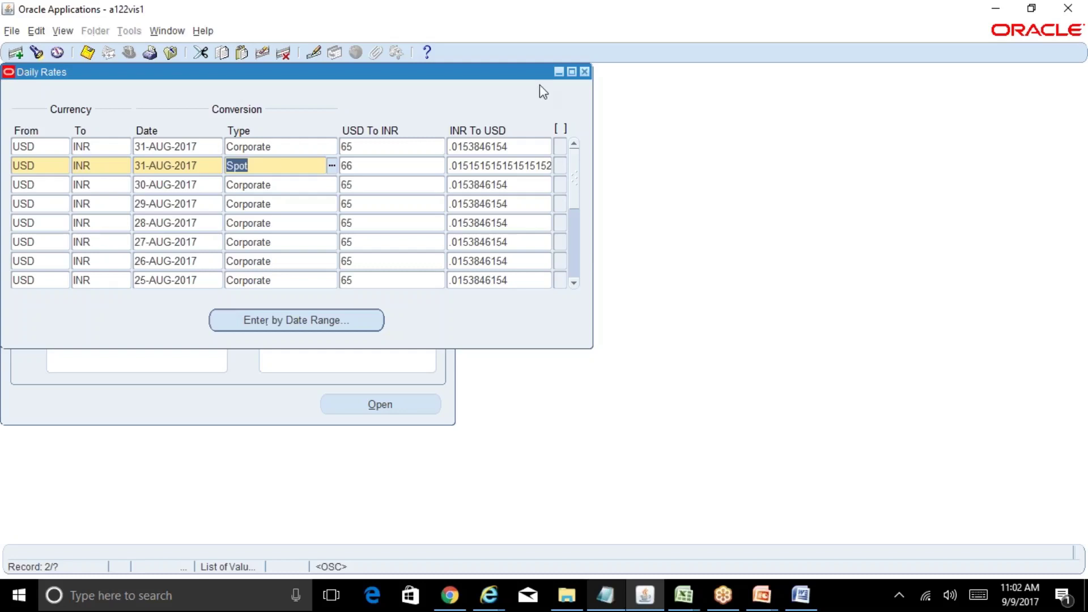
click(586, 72)
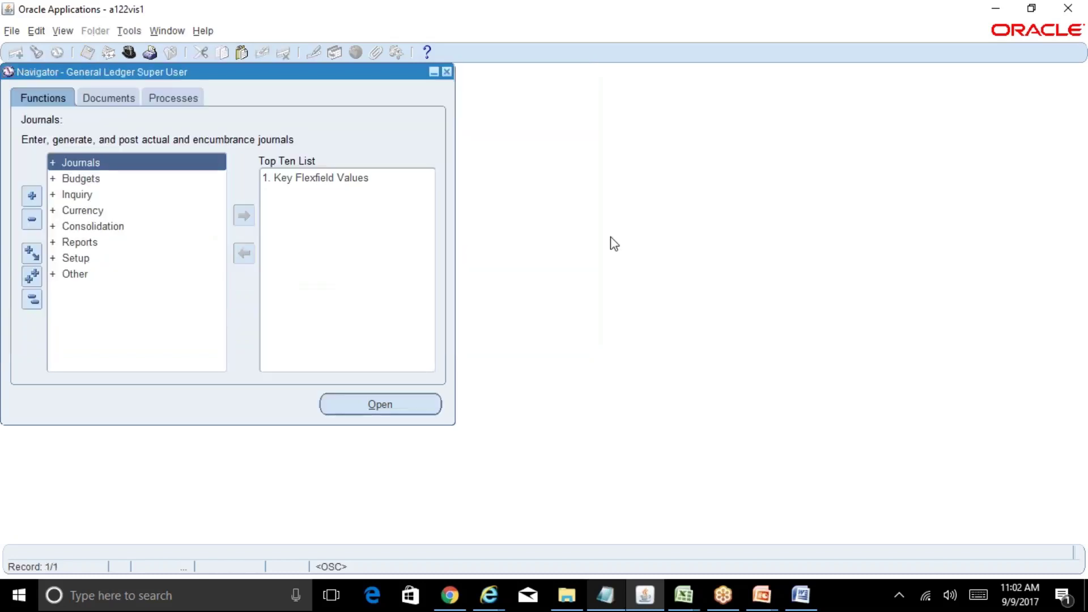
Switch to the BR100_Financials_GL workbook in Excel and review the GL-9.1 rate types and the GL-9.2 navigation and exchange rate note
click(693, 603)
click(740, 539)
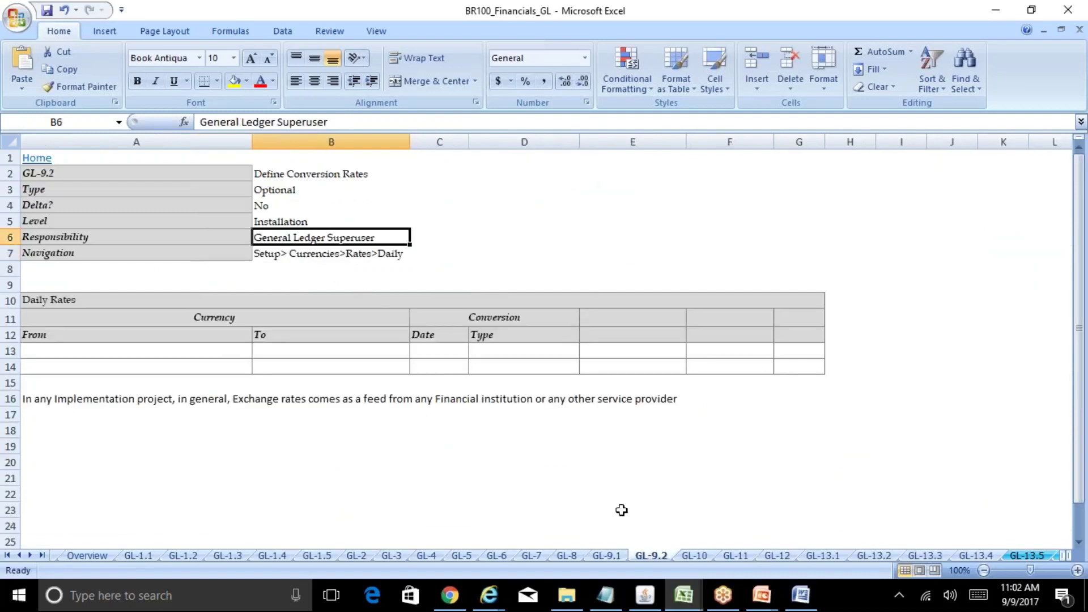
click(605, 556)
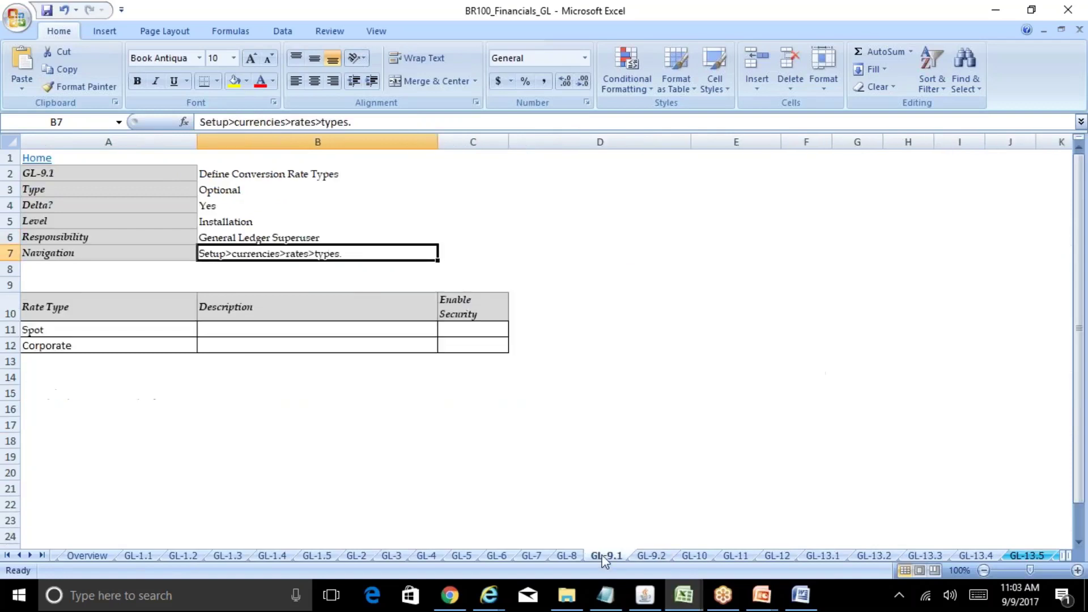
click(82, 329)
click(82, 346)
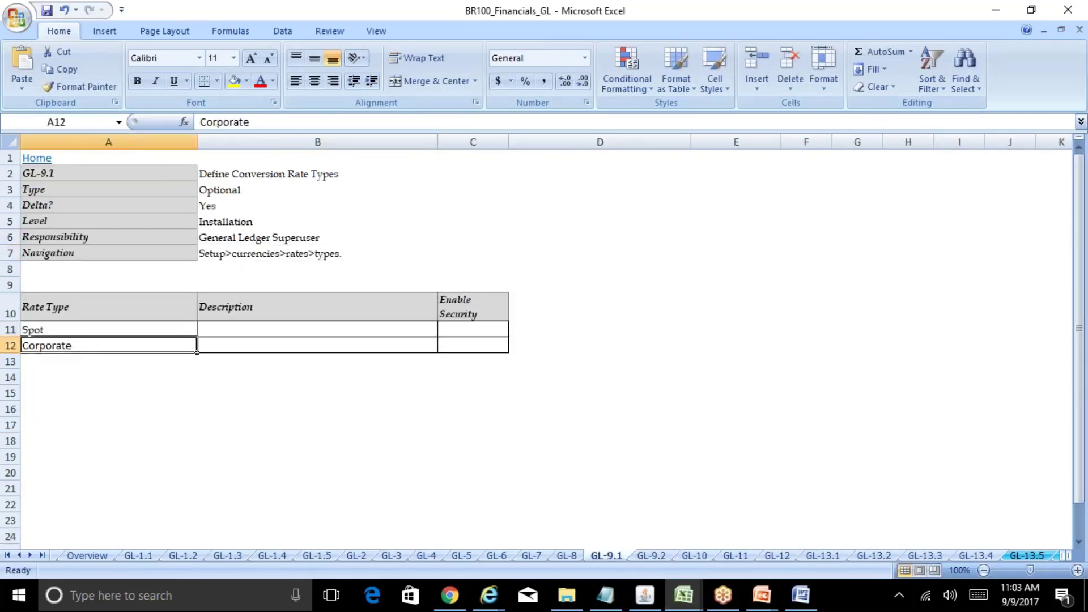
click(649, 556)
click(287, 253)
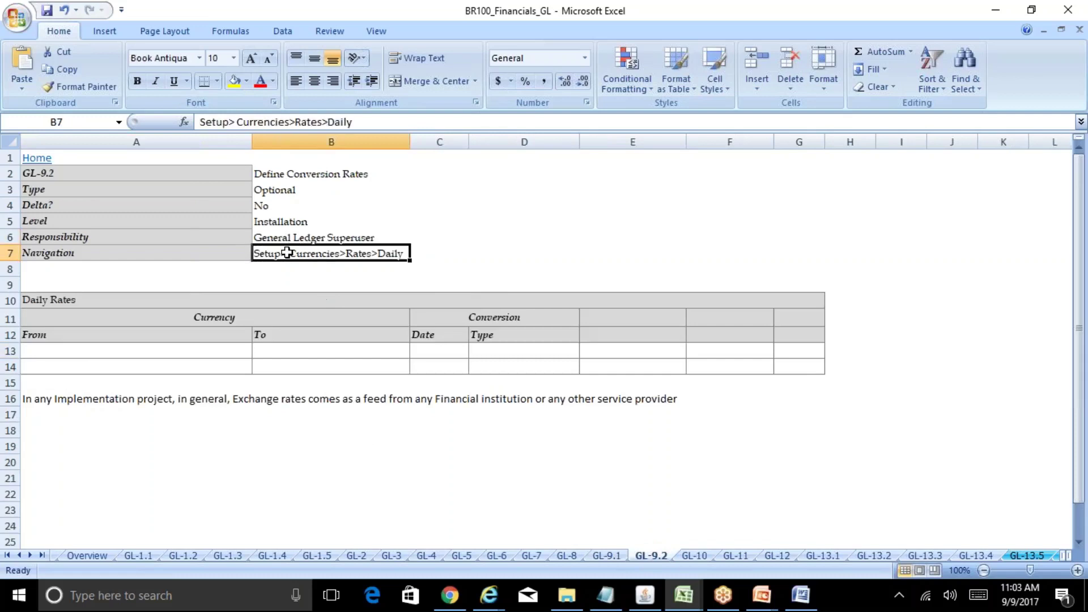
click(39, 399)
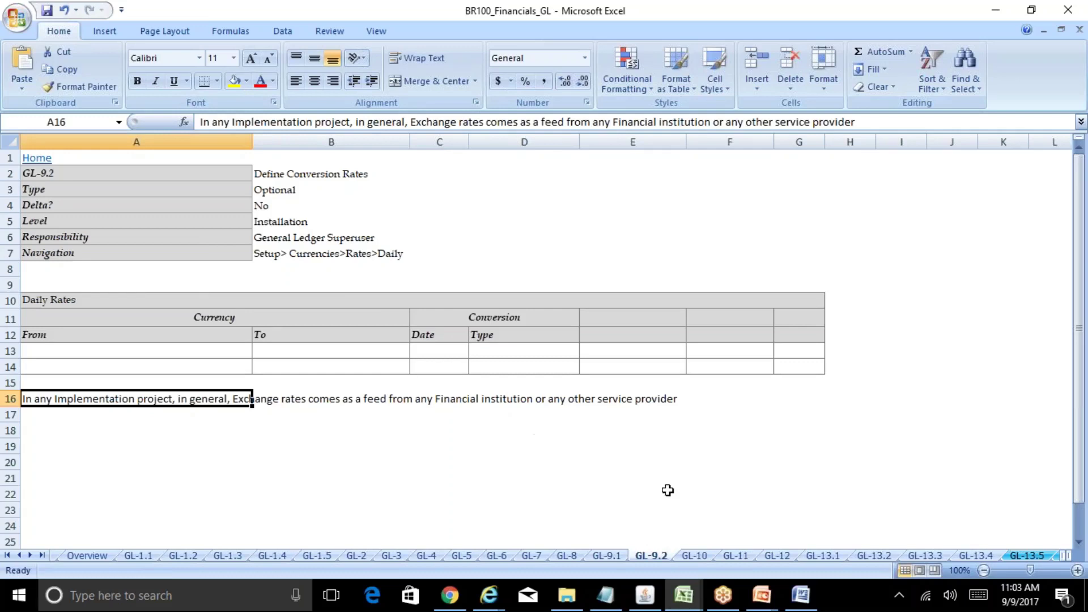
Look over the GL-10 and GL-11 sheets and highlight the GL-10 title Define Additional Journal Entry Sources in yellow
click(703, 553)
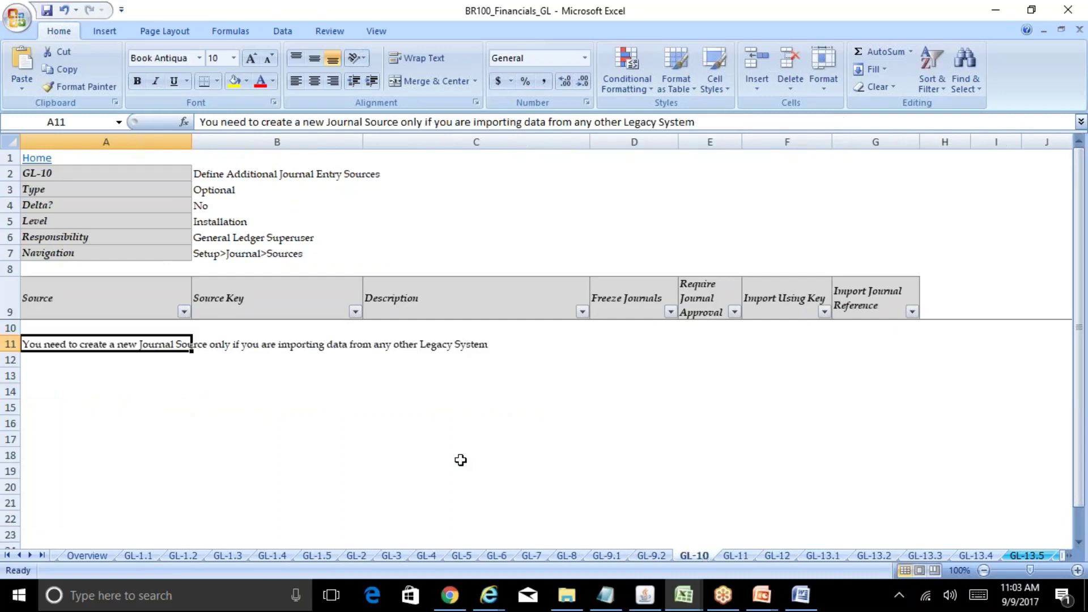
click(733, 555)
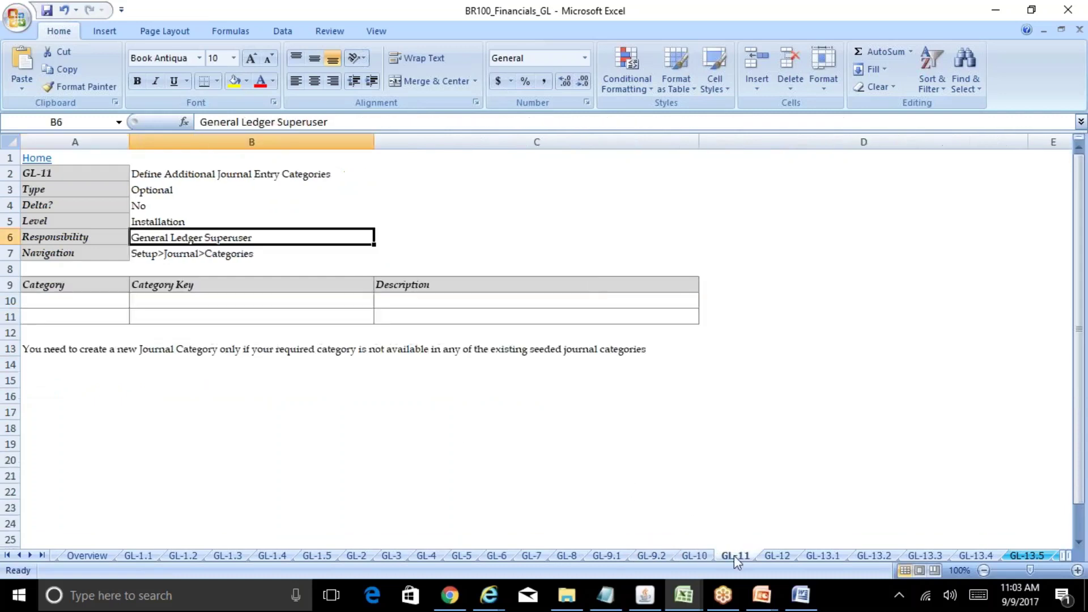
click(702, 556)
click(737, 553)
click(702, 554)
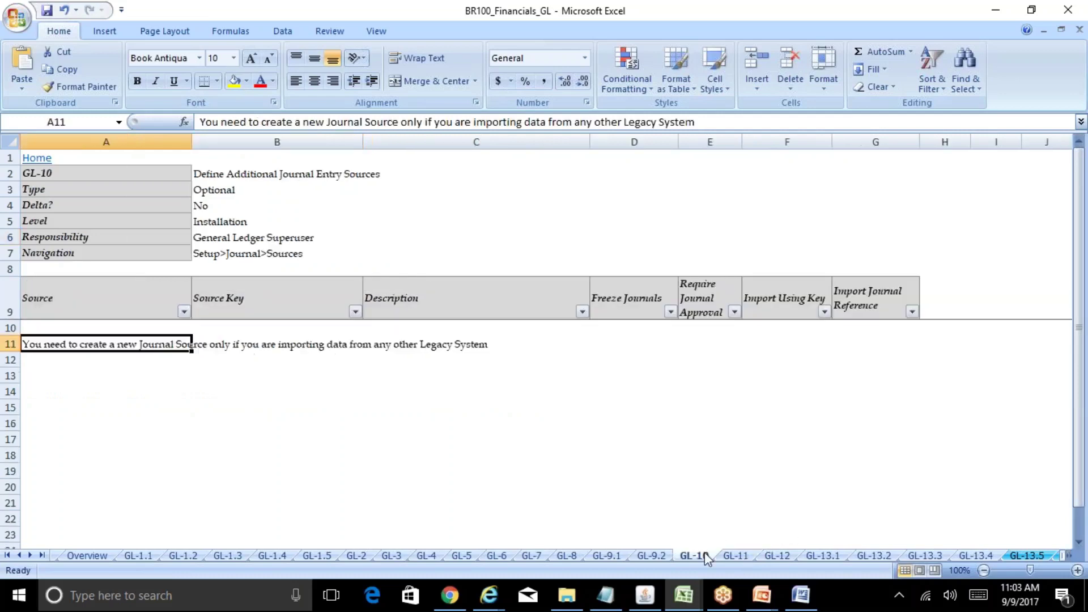
click(209, 173)
click(234, 80)
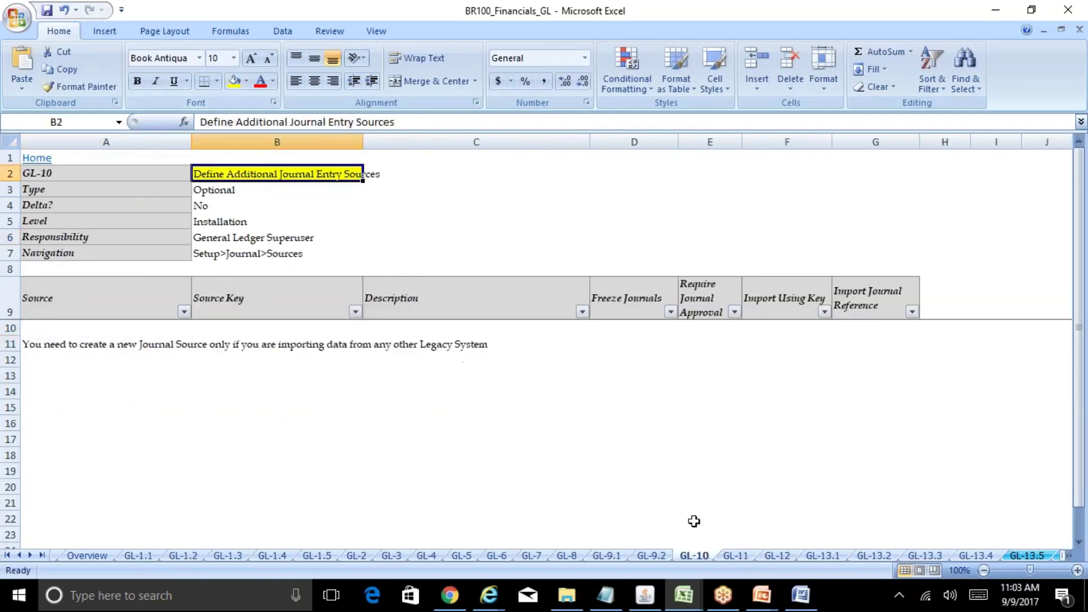
Highlight the title Define Additional Journal Entry Categories on the GL-11 sheet in yellow
click(736, 556)
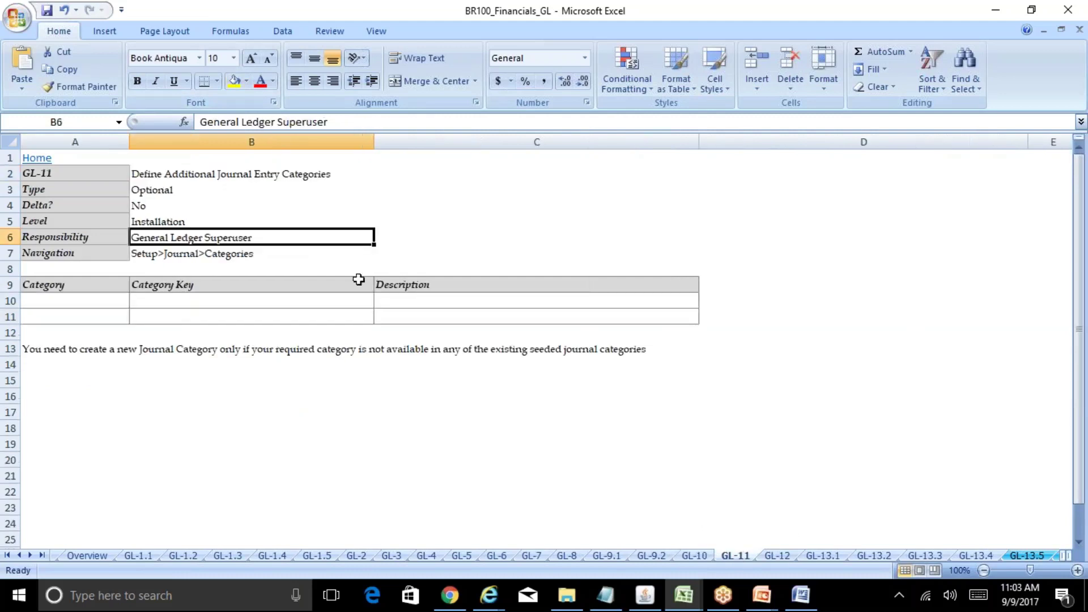
click(175, 175)
click(234, 80)
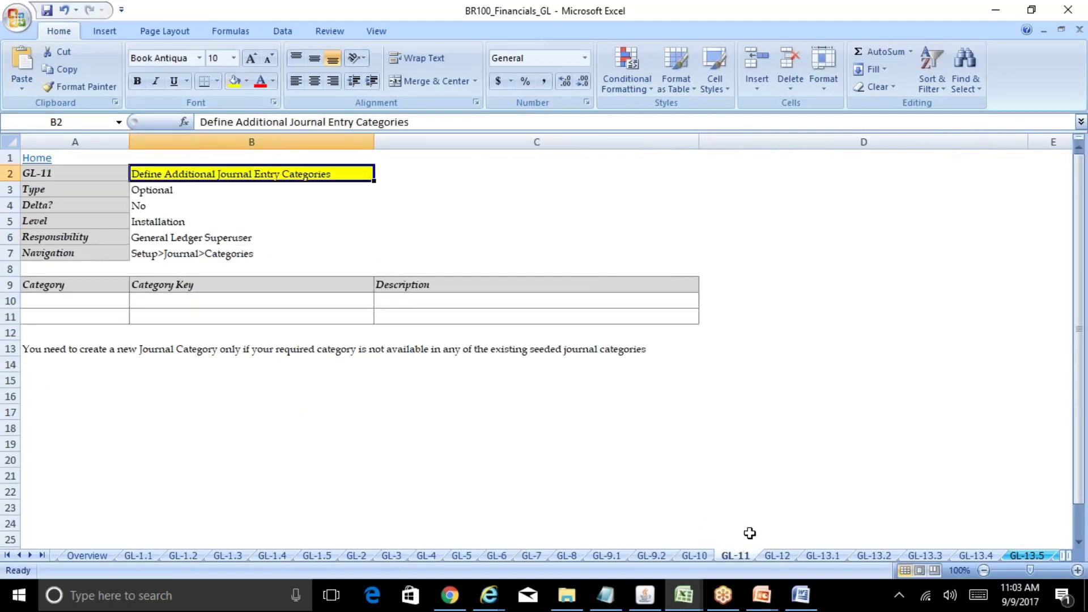
Check the journal reversal criteria on the GL-12 sheet and open the Reversal Criteria form in Oracle Applications
click(776, 556)
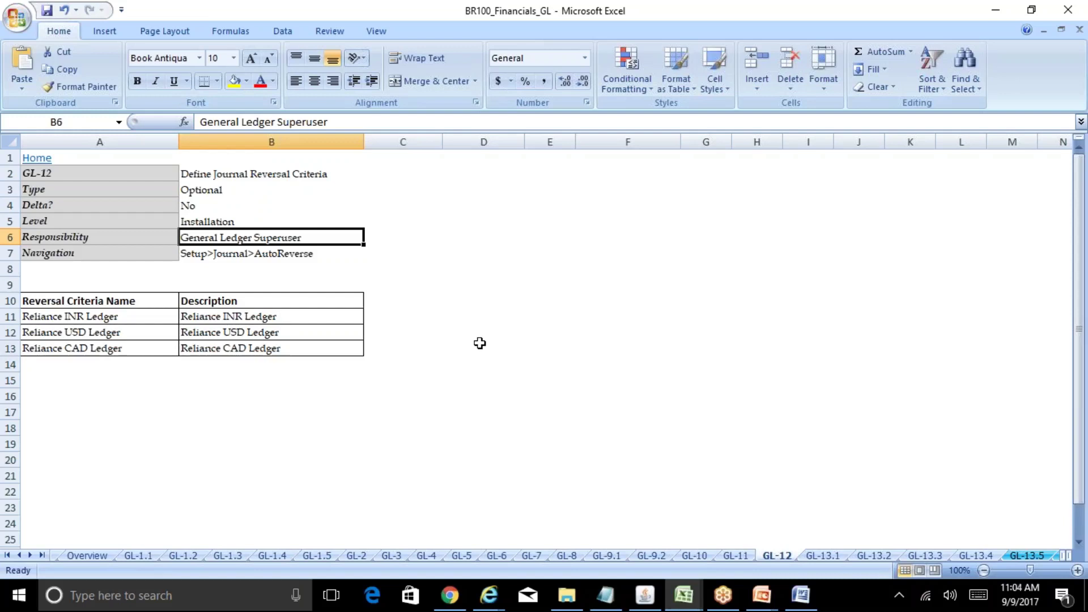
click(267, 175)
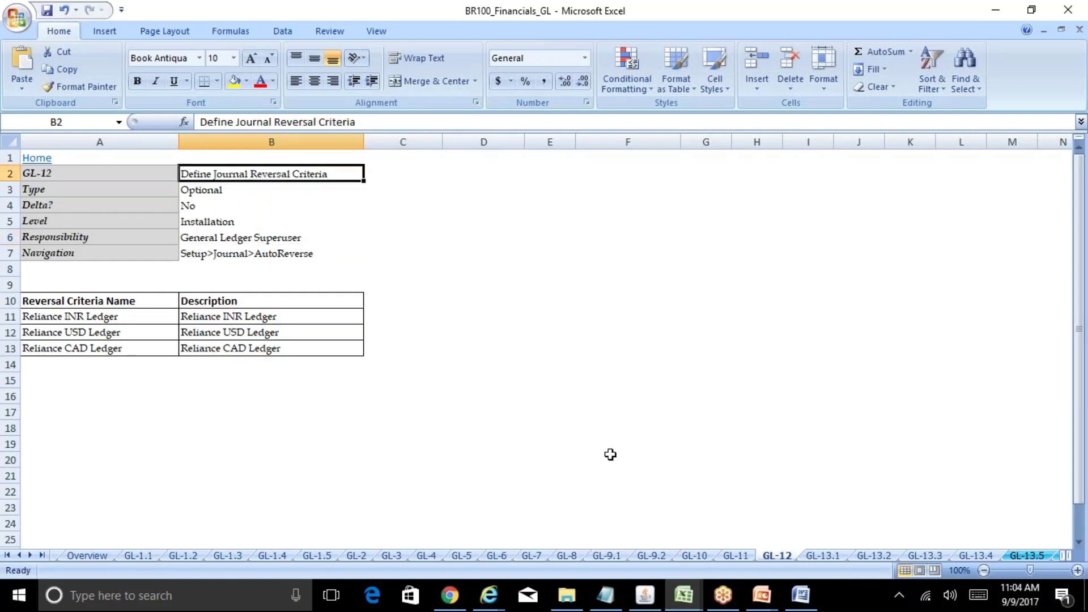
mouse_move(651, 600)
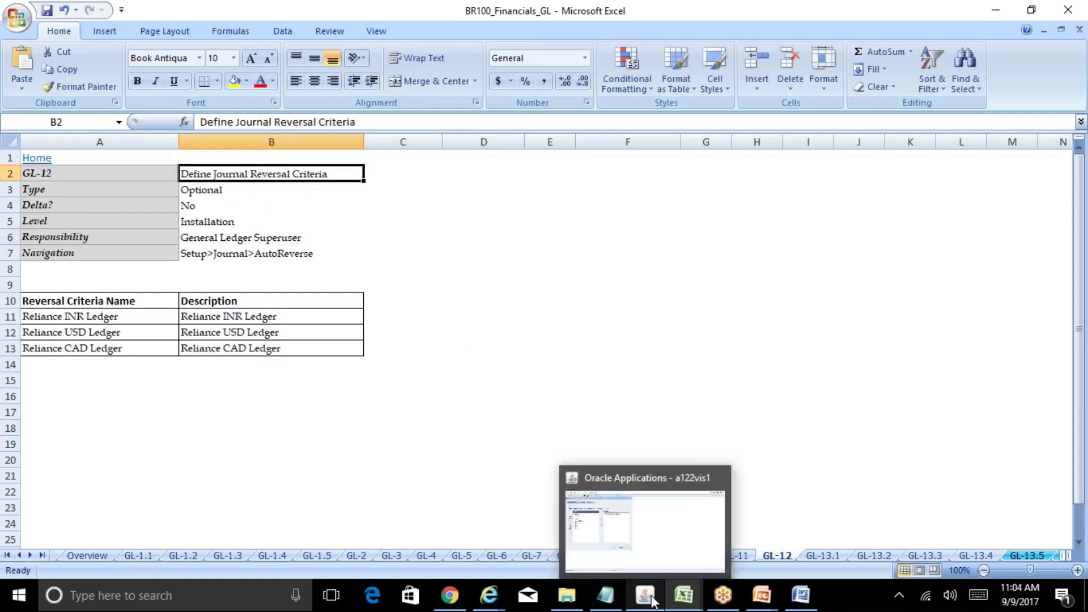
click(682, 547)
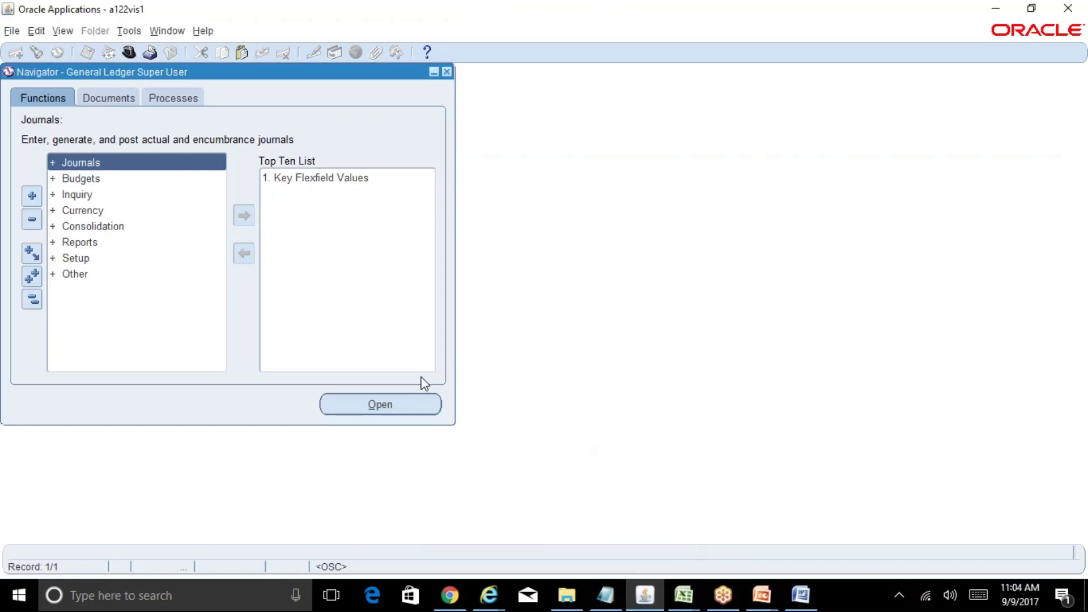
key(ctrl+f)
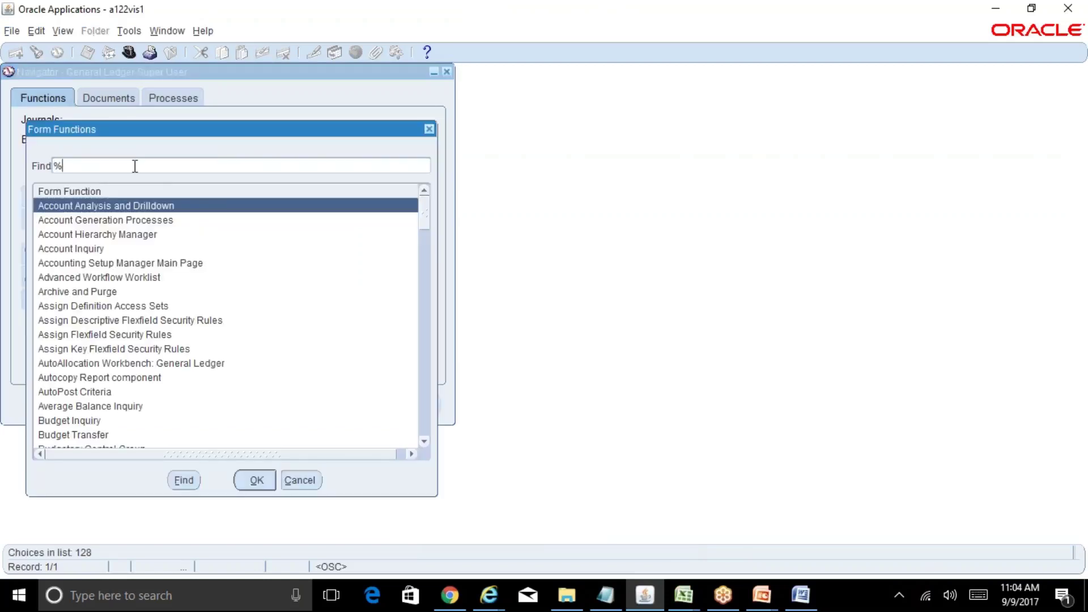
text(revers%)
key(Return)
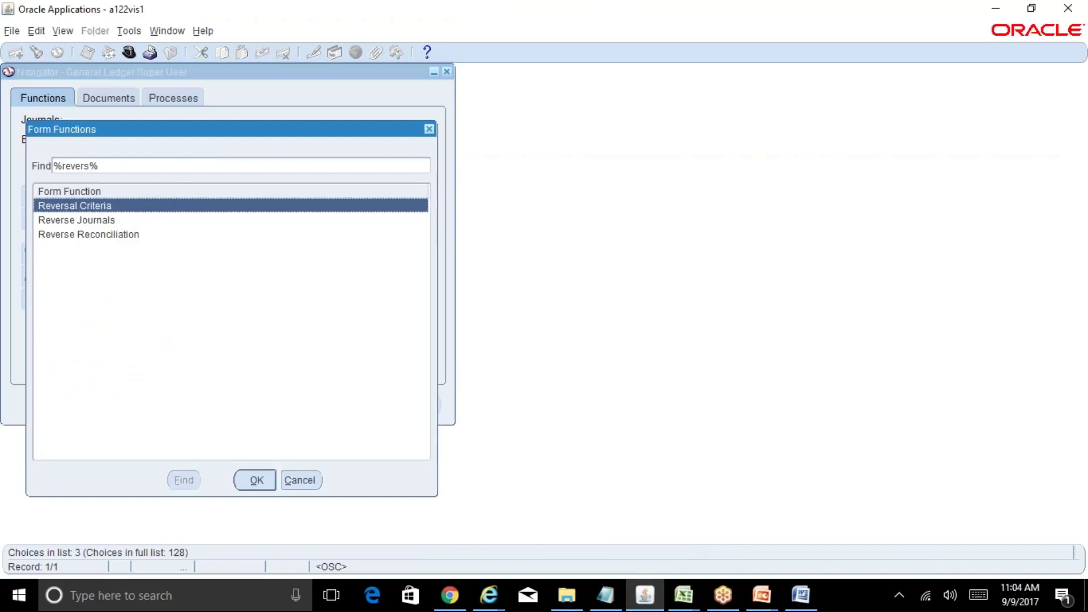
key(Return)
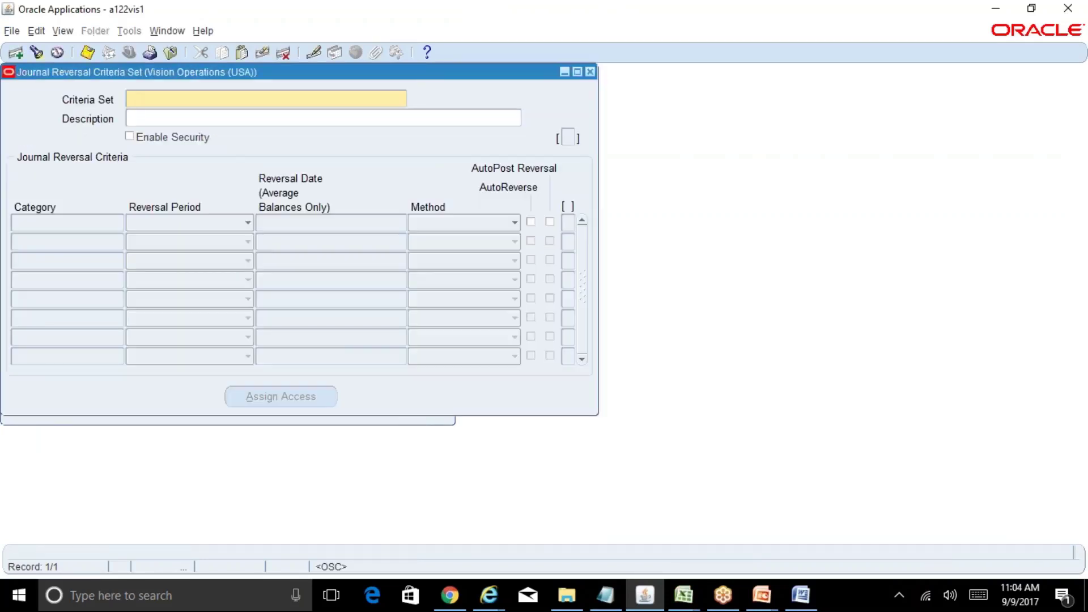
Copy Reliance INR Ledger from the GL-12 sheet in Excel as the Criteria Set name in Oracle Applications, save it and close the form
key(alt+Tab)
click(136, 313)
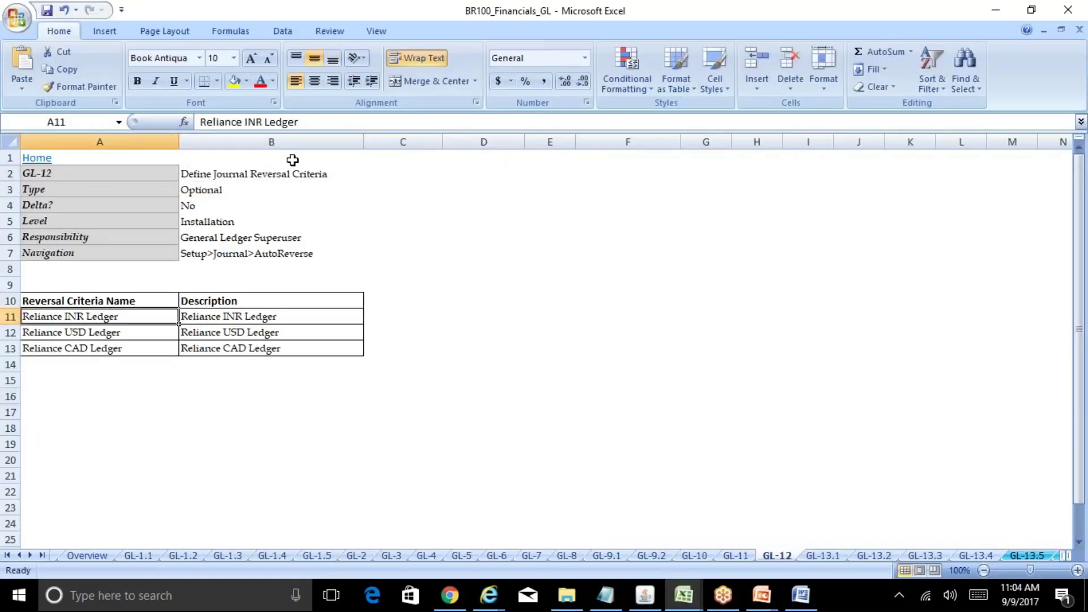
triple_click(326, 119)
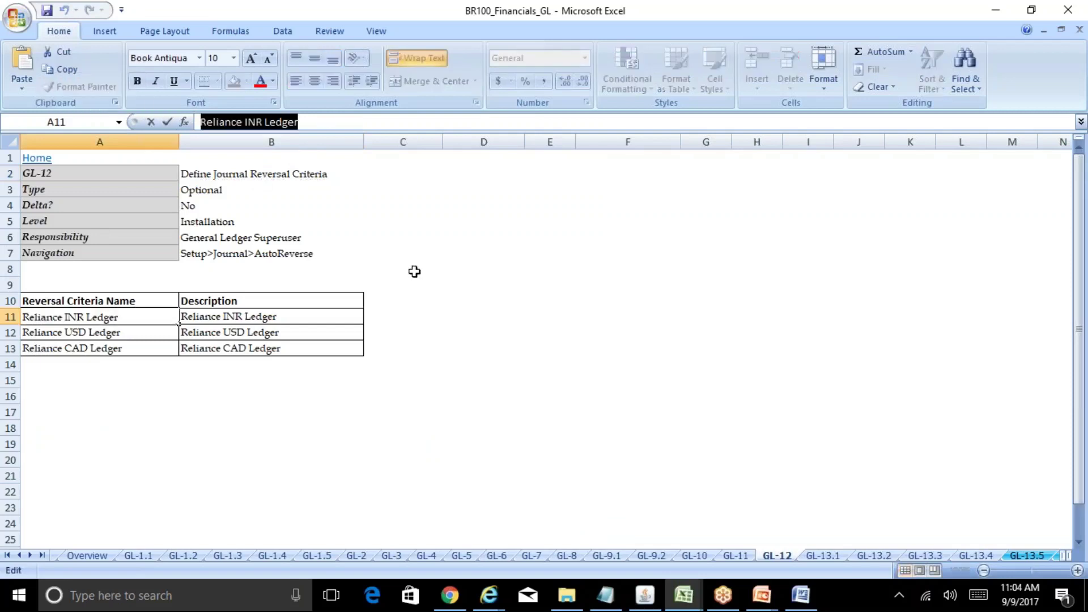
key(ctrl+c)
click(645, 595)
key(ctrl+v)
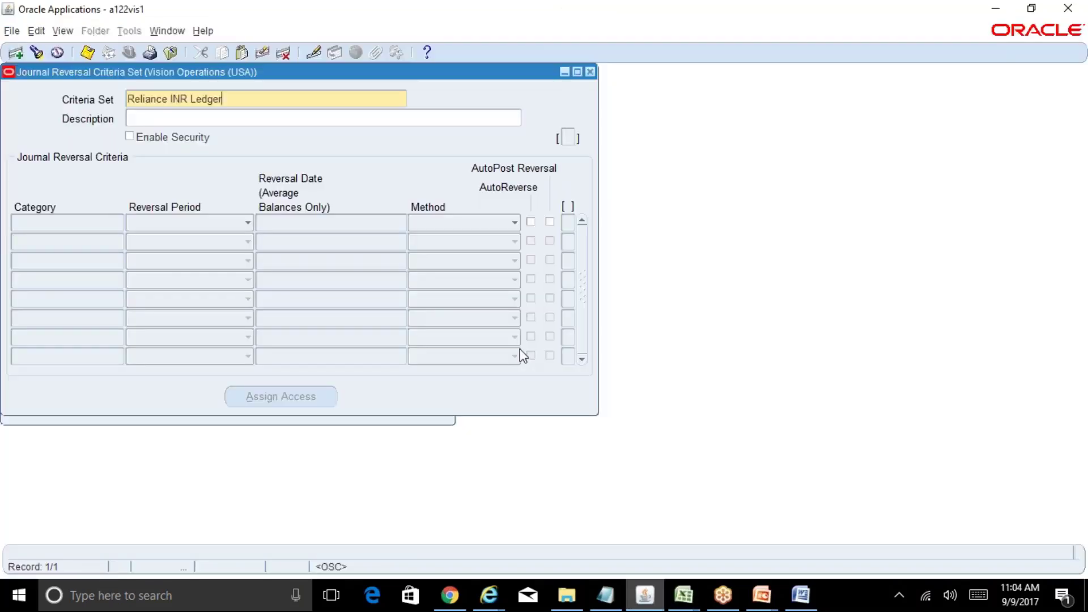
key(Tab)
key(ctrl+s)
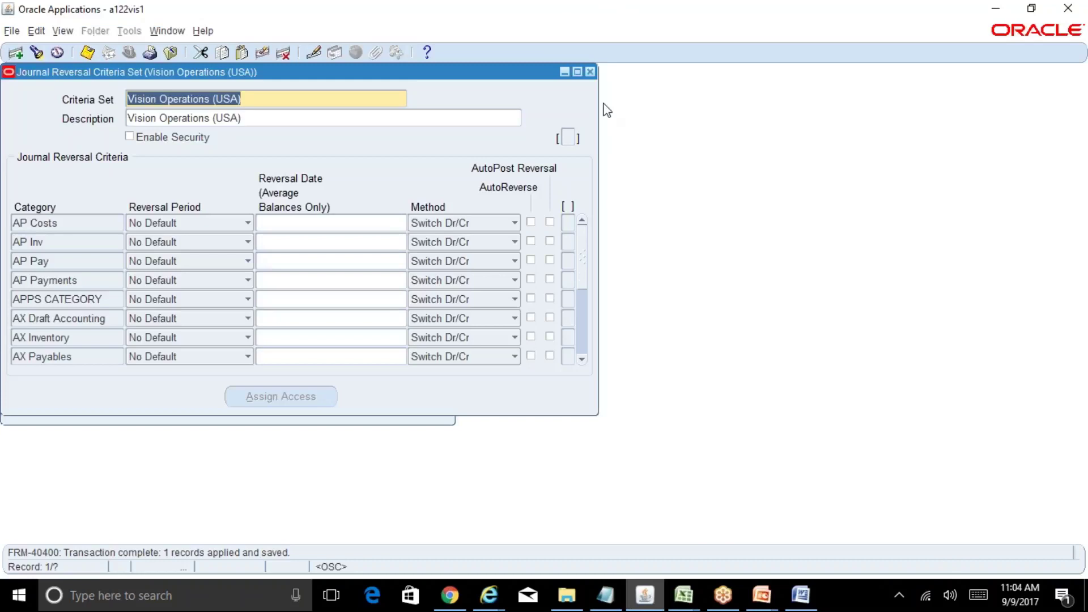
click(591, 72)
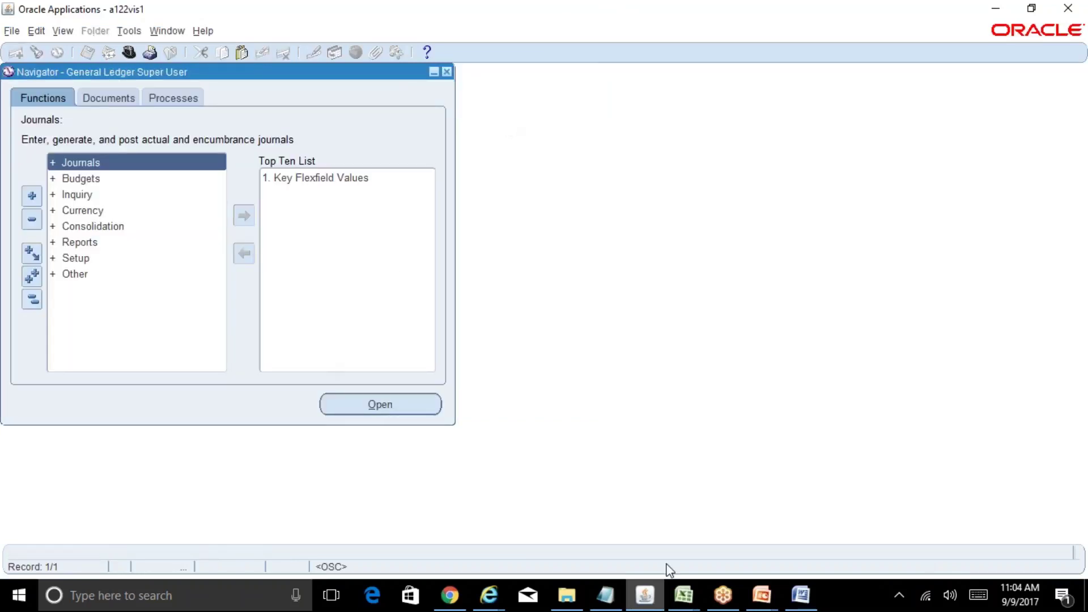
Switch back to the BR100_Financials_GL workbook in Excel and review the GL-13.1 Define Legal Entity sheet
click(683, 595)
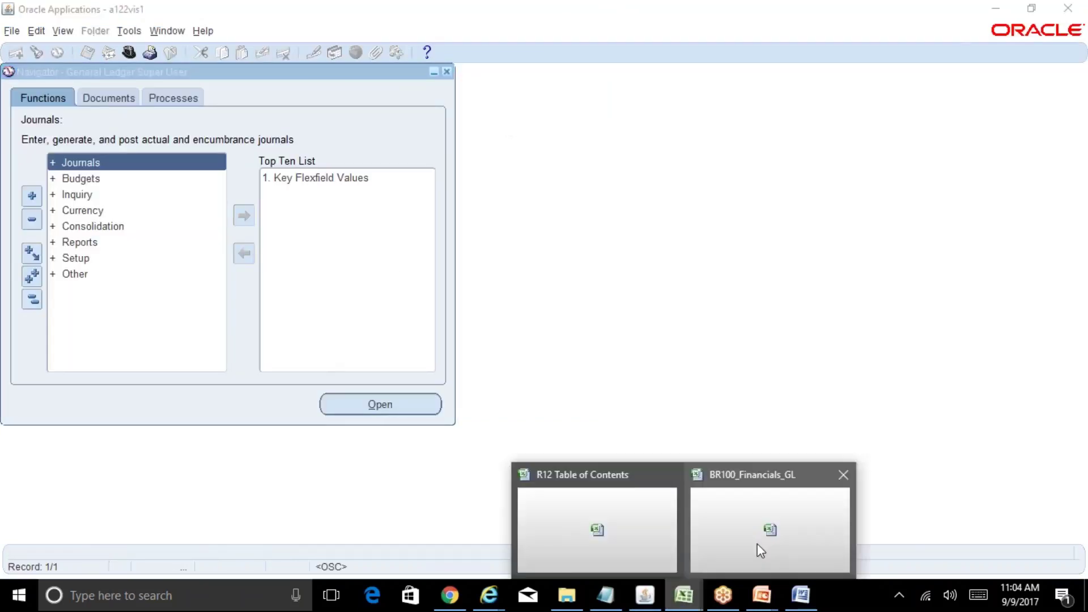
click(756, 543)
click(824, 555)
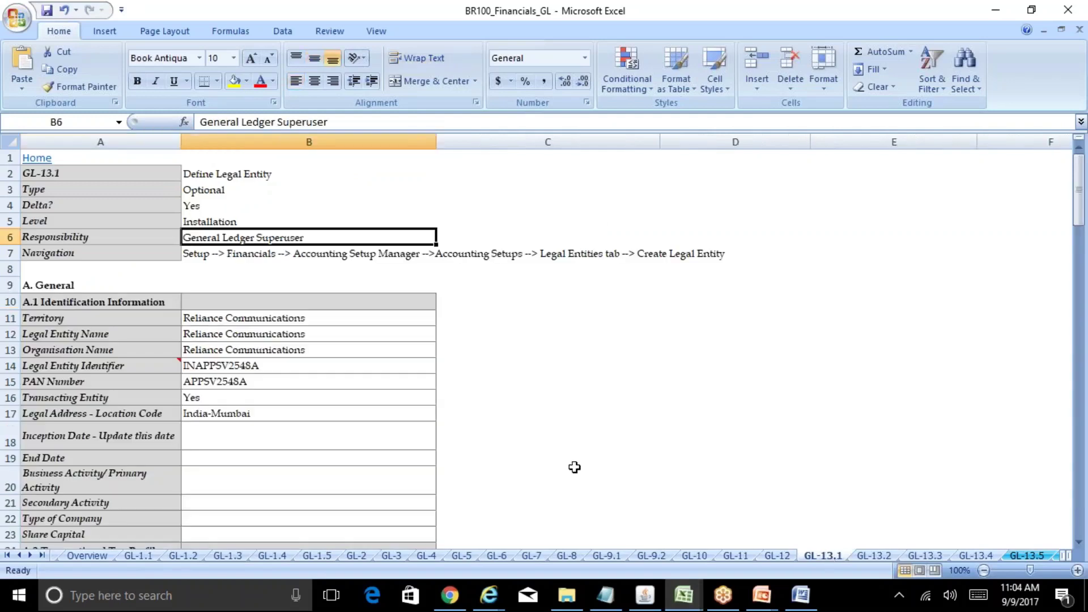
click(776, 555)
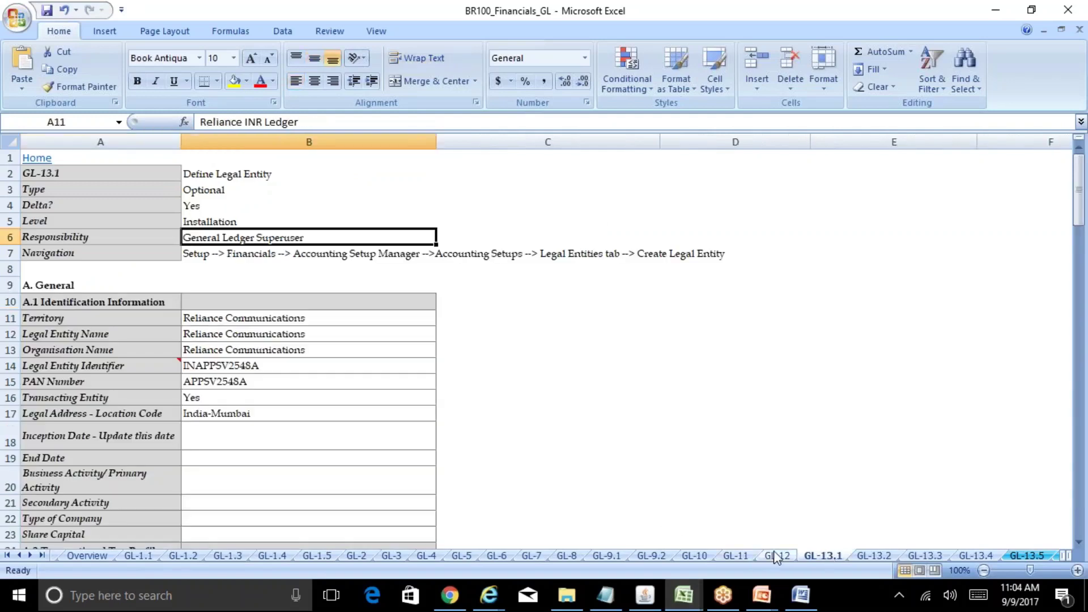
click(821, 555)
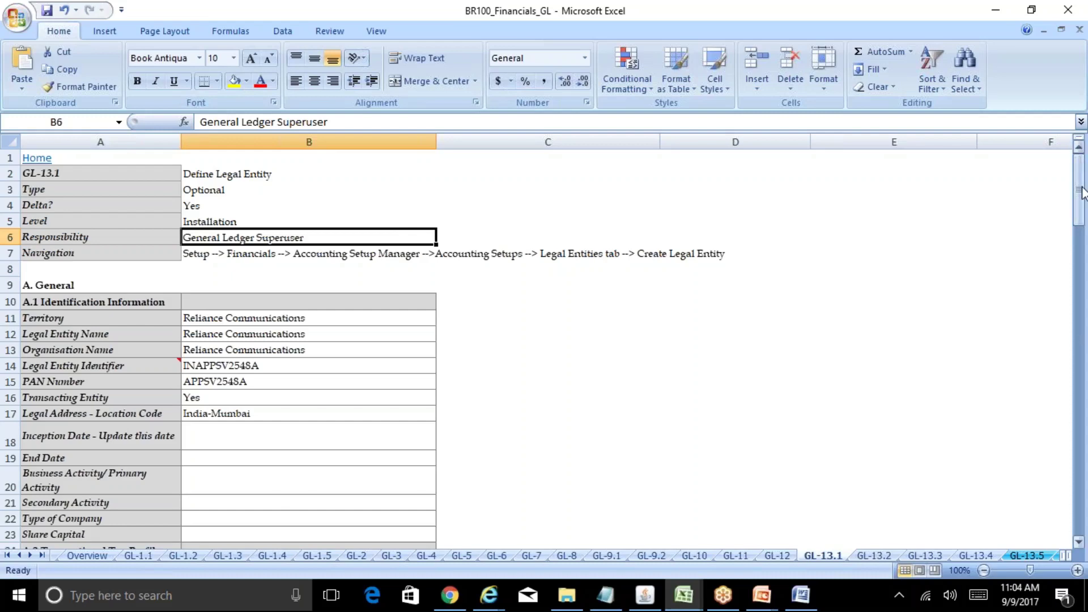
mouse_move(1078, 190)
mouse_down()
mouse_move(1082, 309)
mouse_move(1085, 192)
mouse_up()
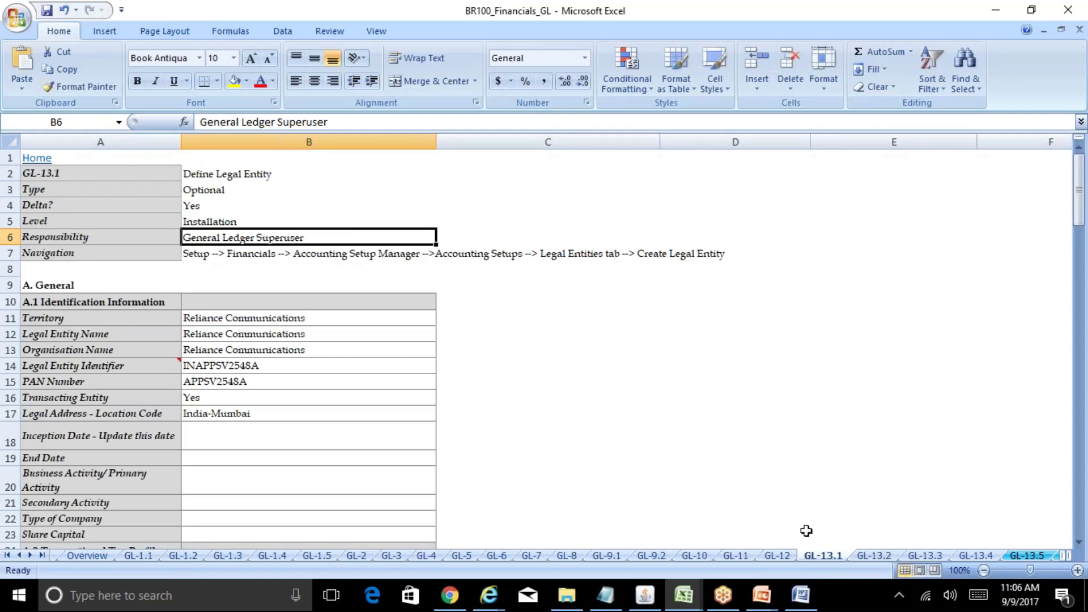
Open the Users workbook from the Oracle Financials Training_Sep-2017 folder and review the first entries under Short User id
click(567, 595)
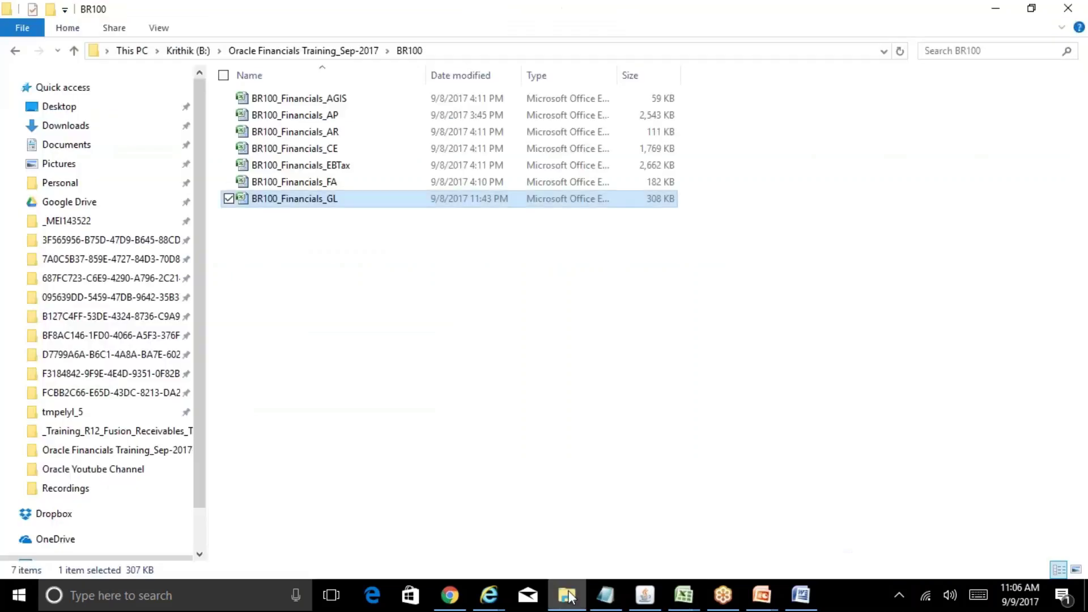
key(BackSpace)
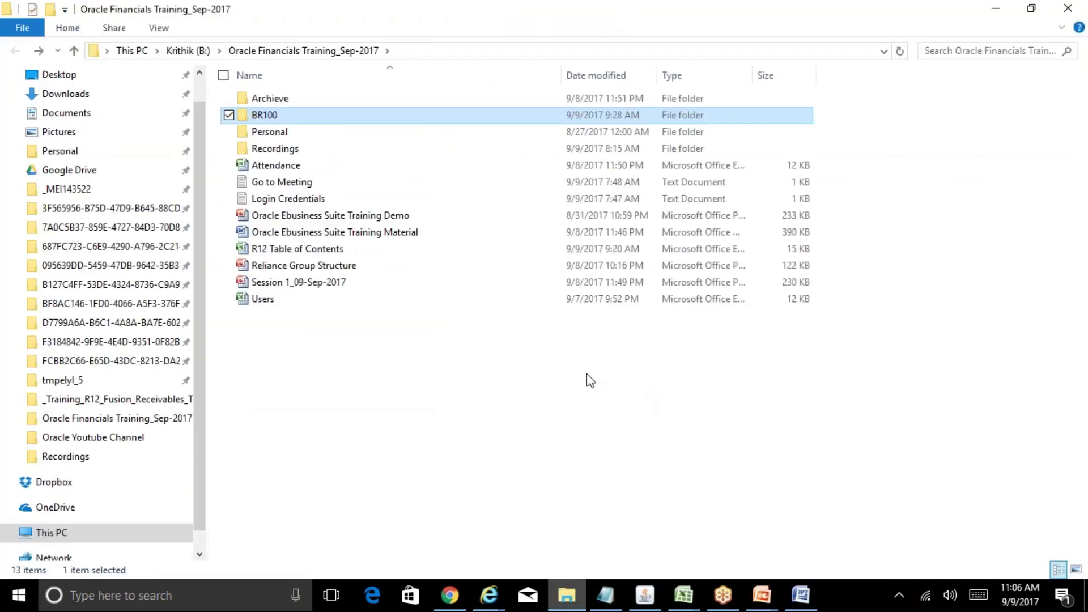
double_click(286, 297)
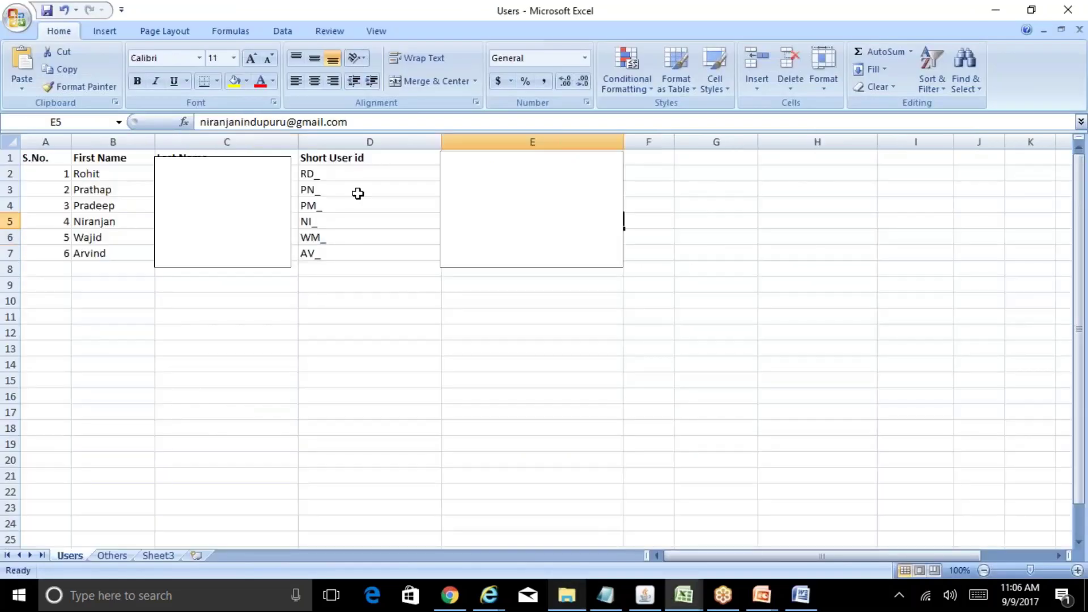
click(340, 177)
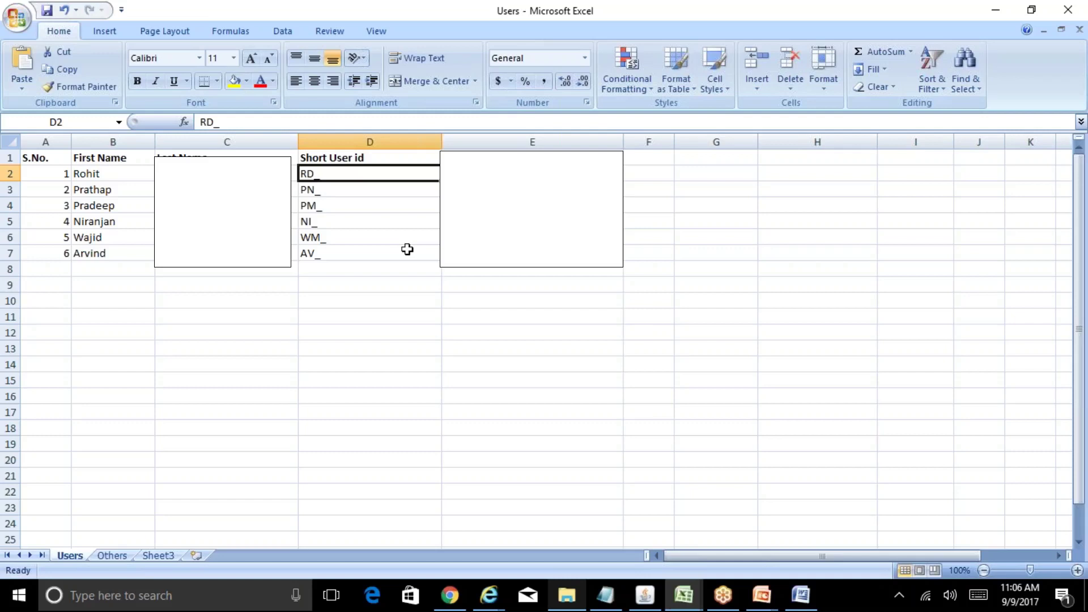
key(Down)
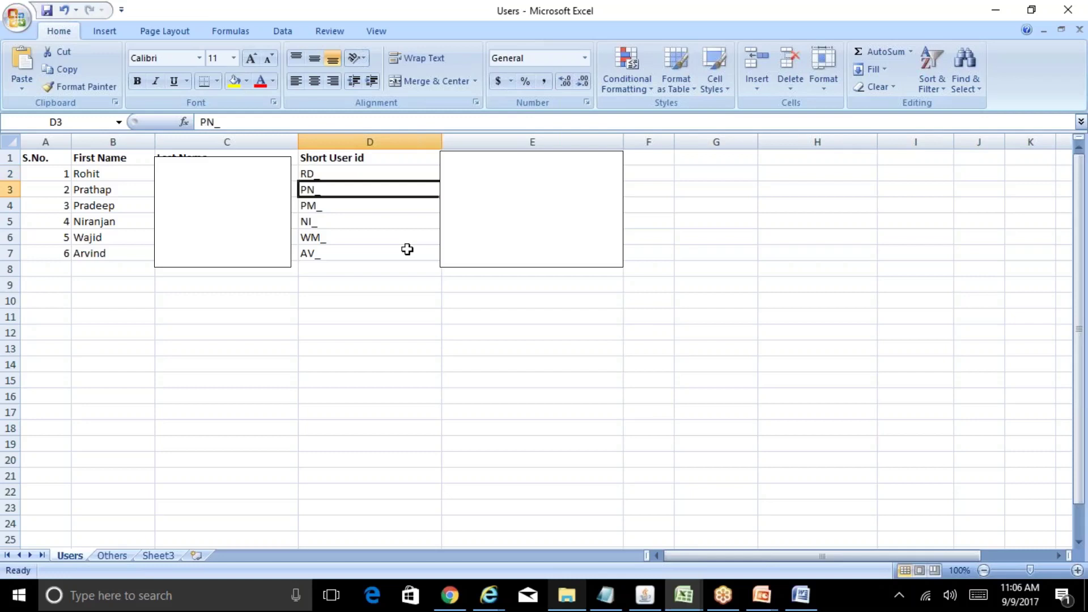
key(Down)
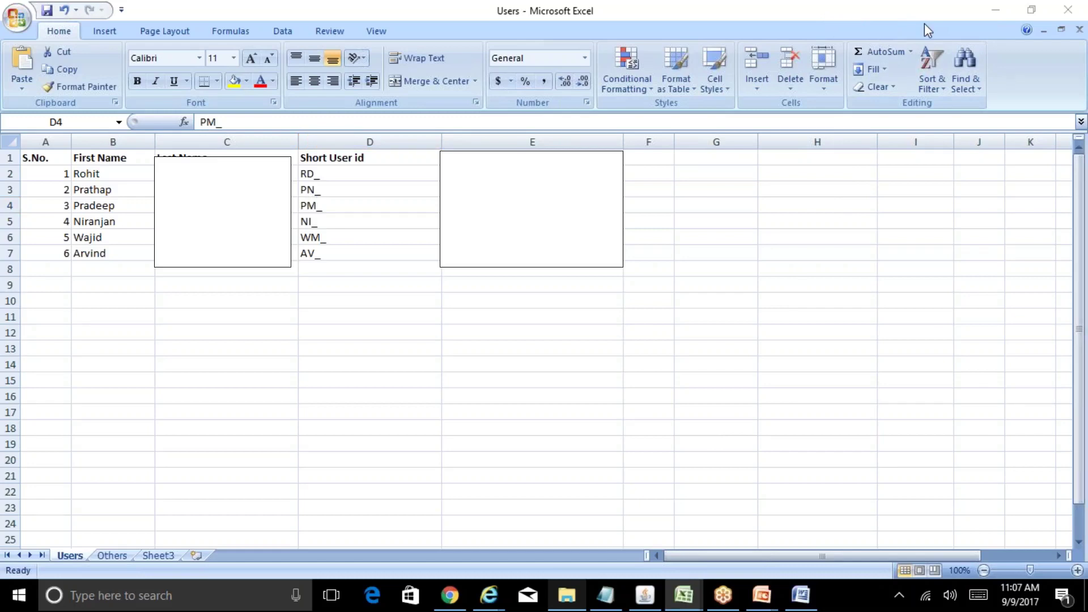
click(1073, 27)
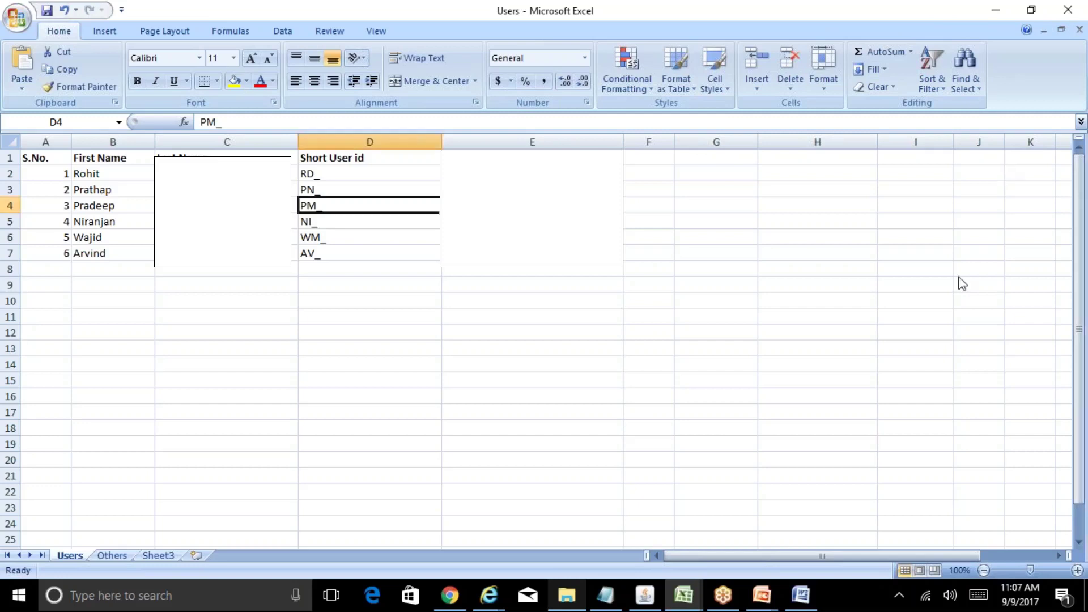